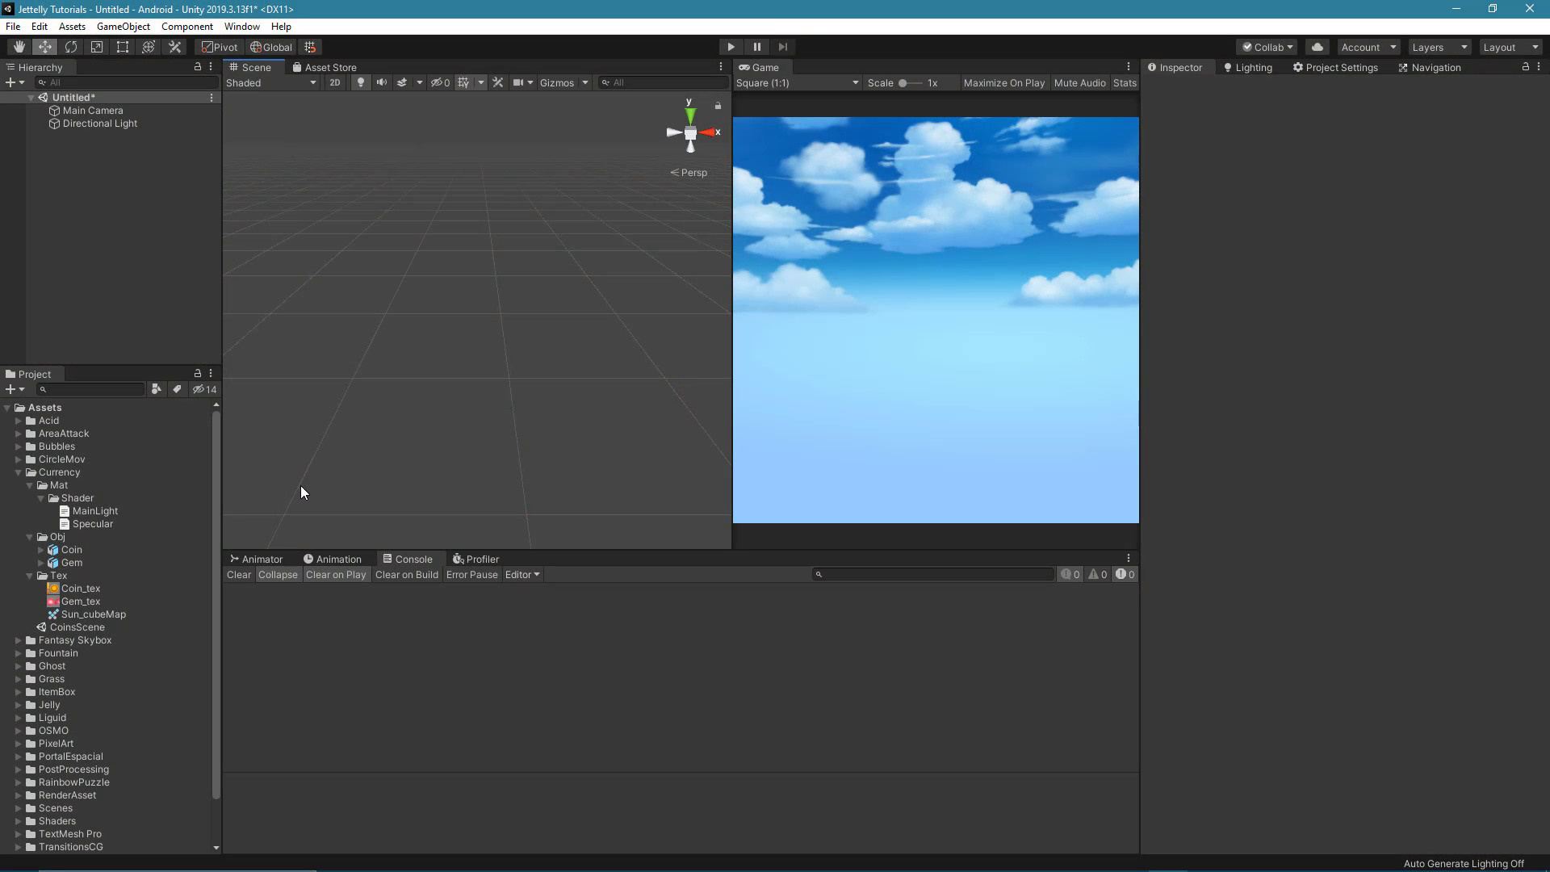
# Browse the Currency asset folders: Mat, Obj with the Coin and Gem models, and Tex.
pyautogui.click(72, 472)
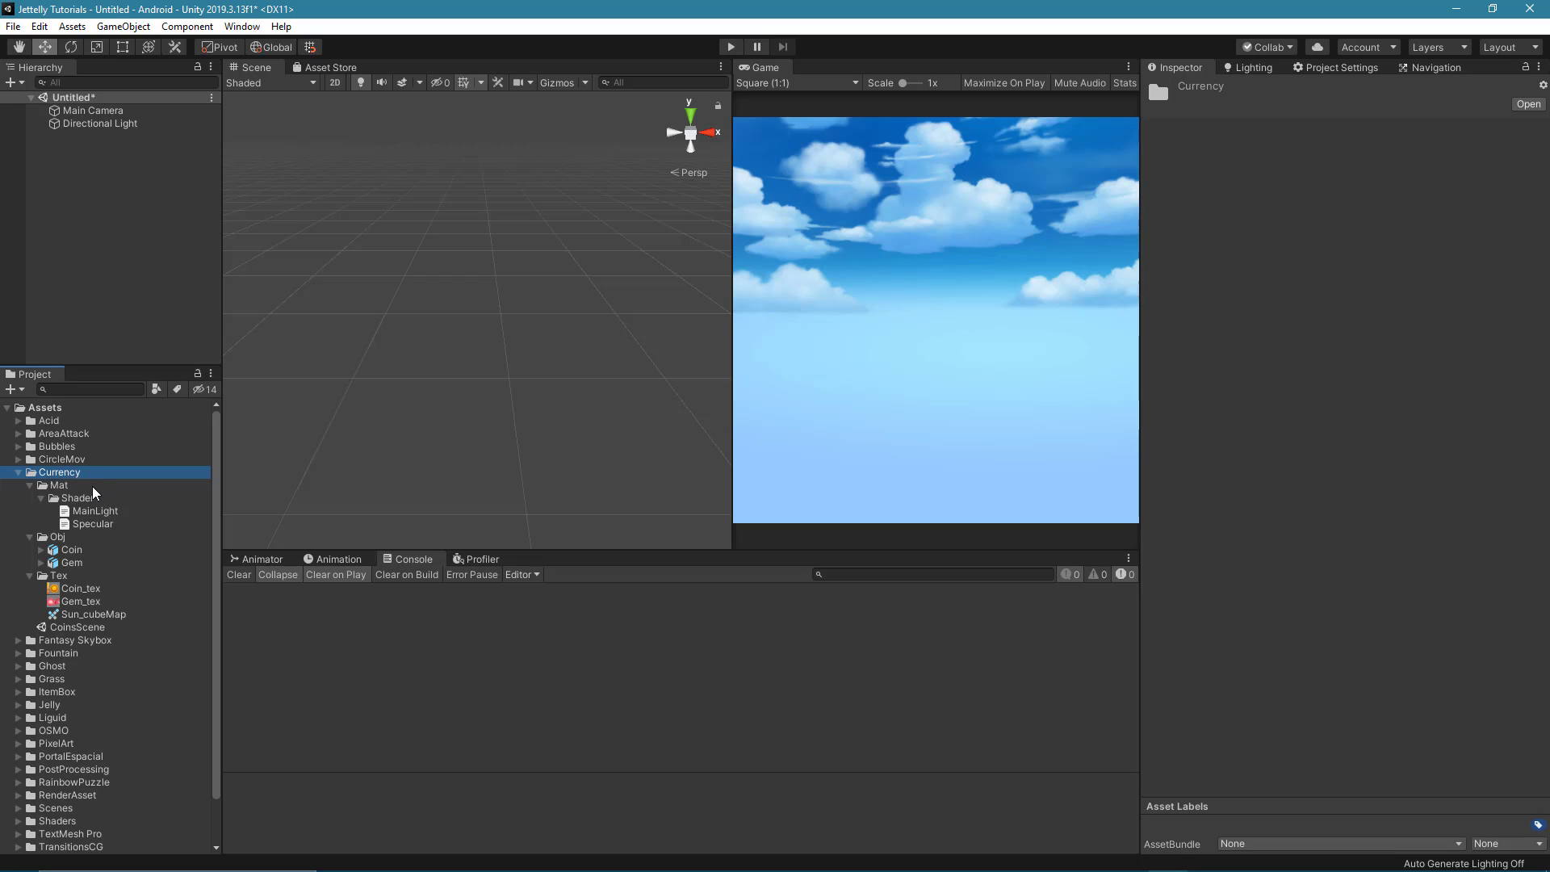
pyautogui.click(92, 486)
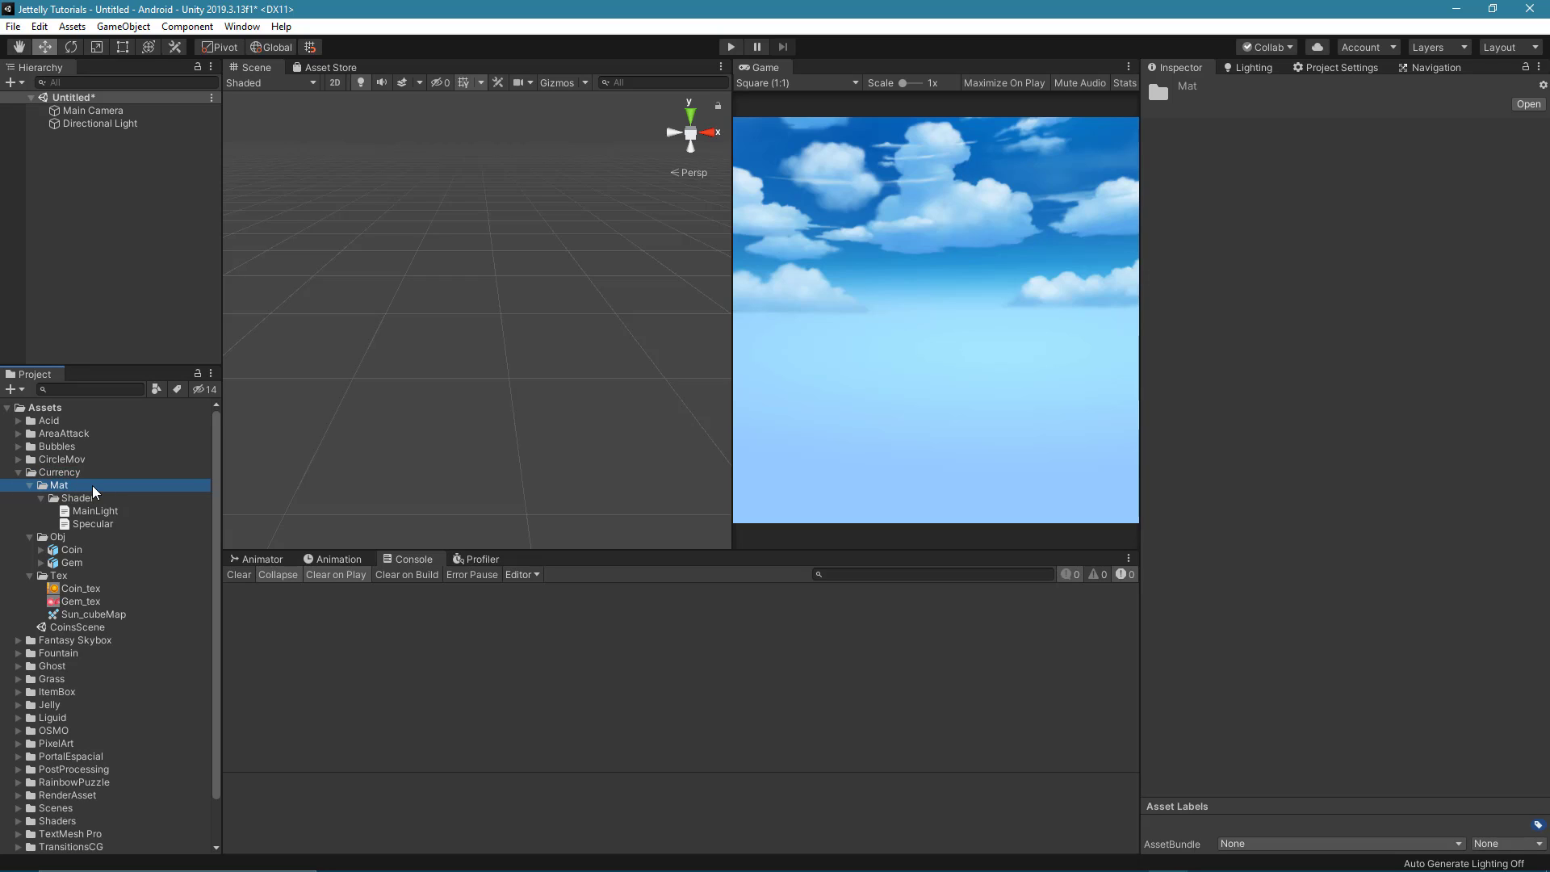
pyautogui.click(96, 534)
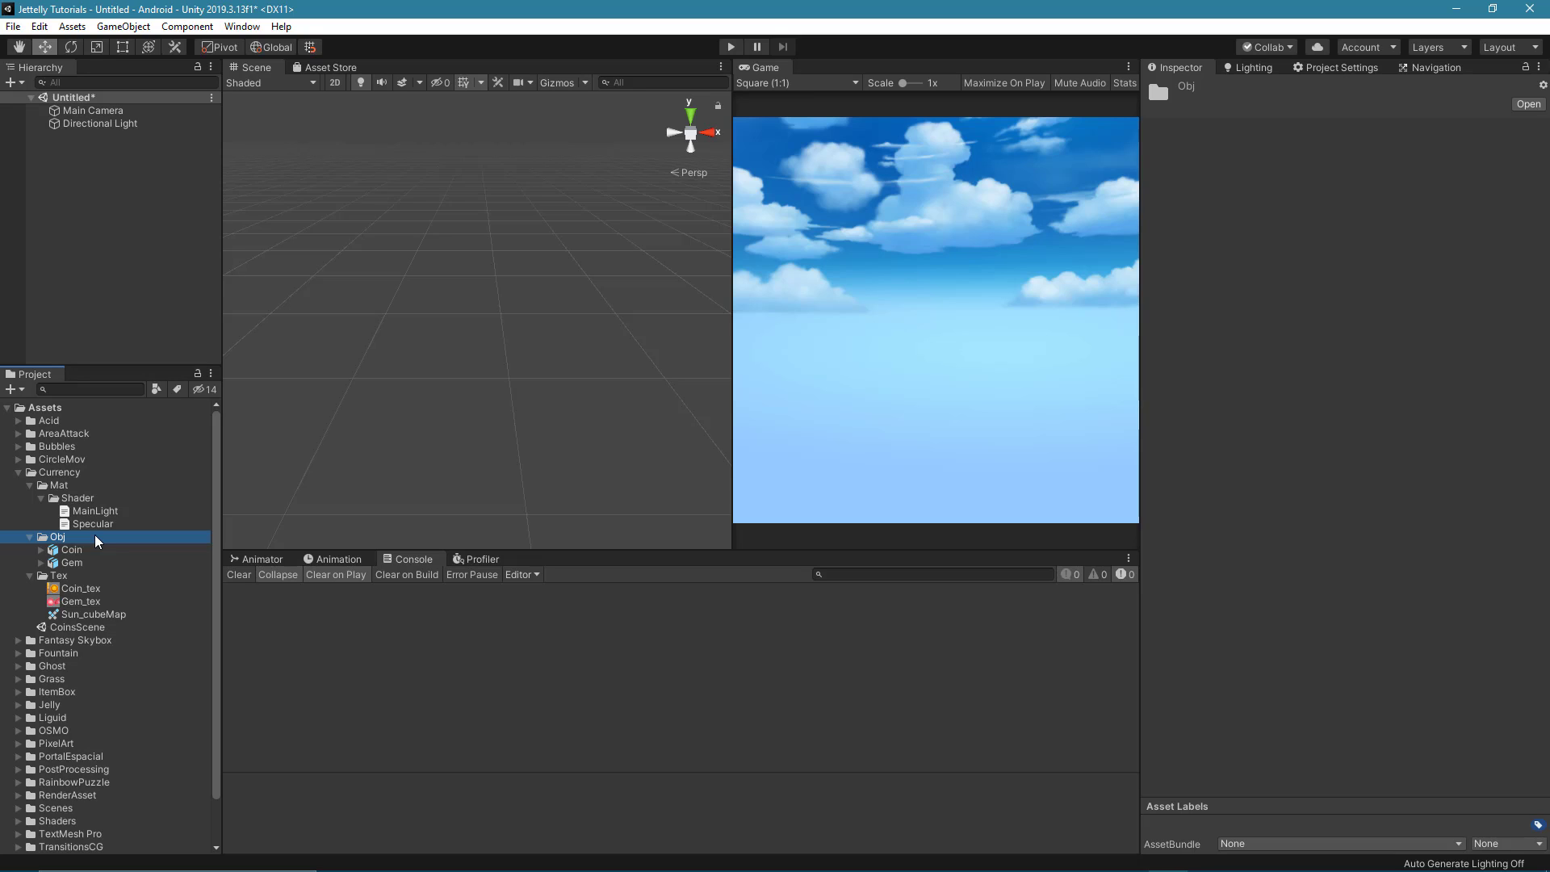
pyautogui.click(95, 549)
pyautogui.click(98, 560)
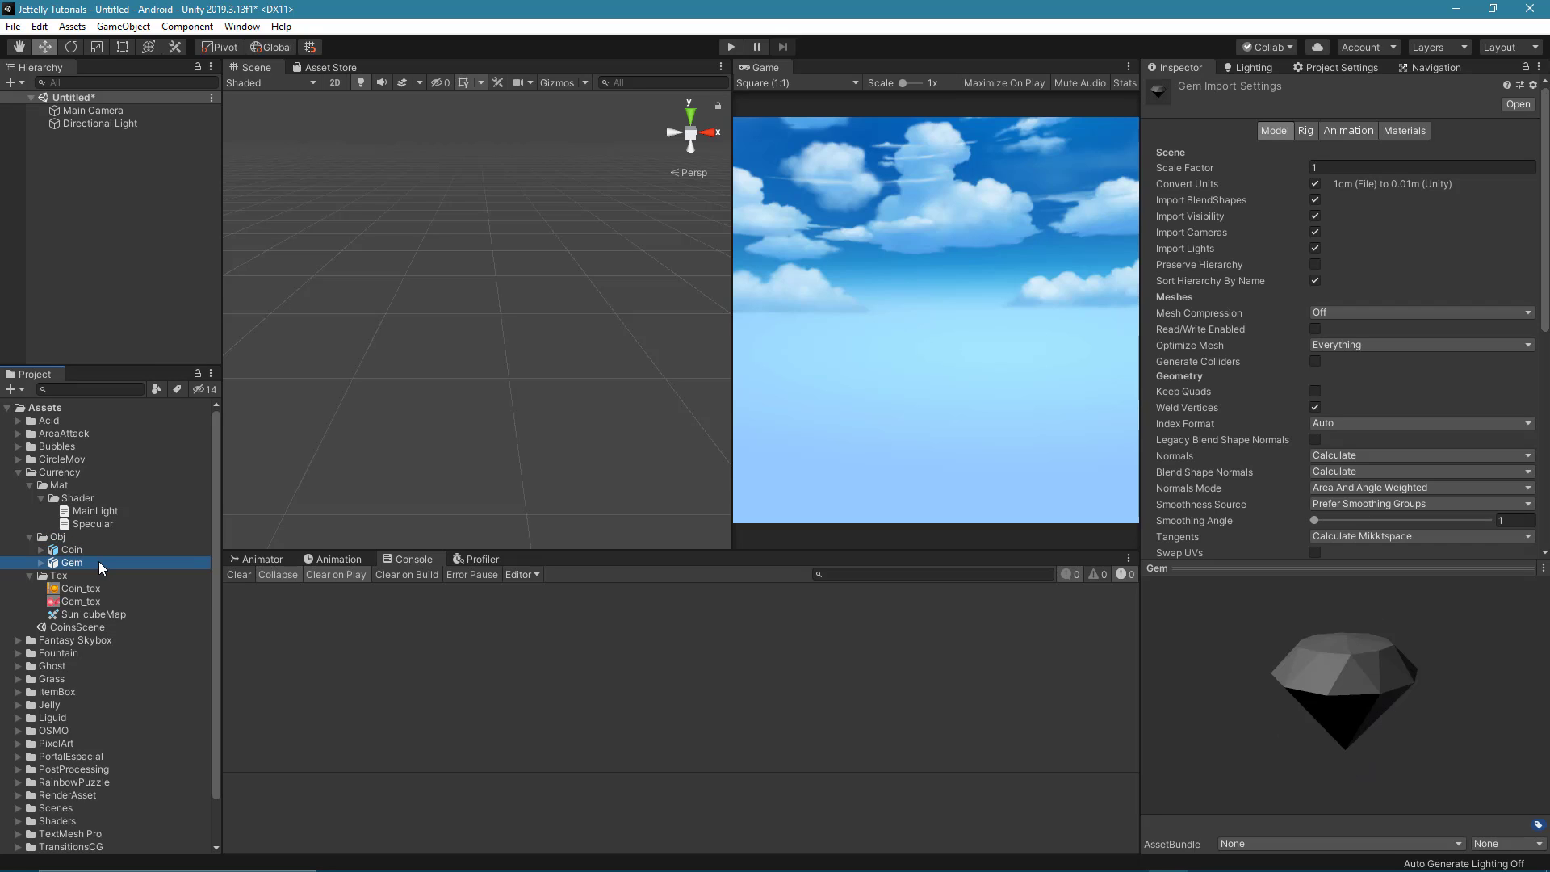
pyautogui.click(92, 576)
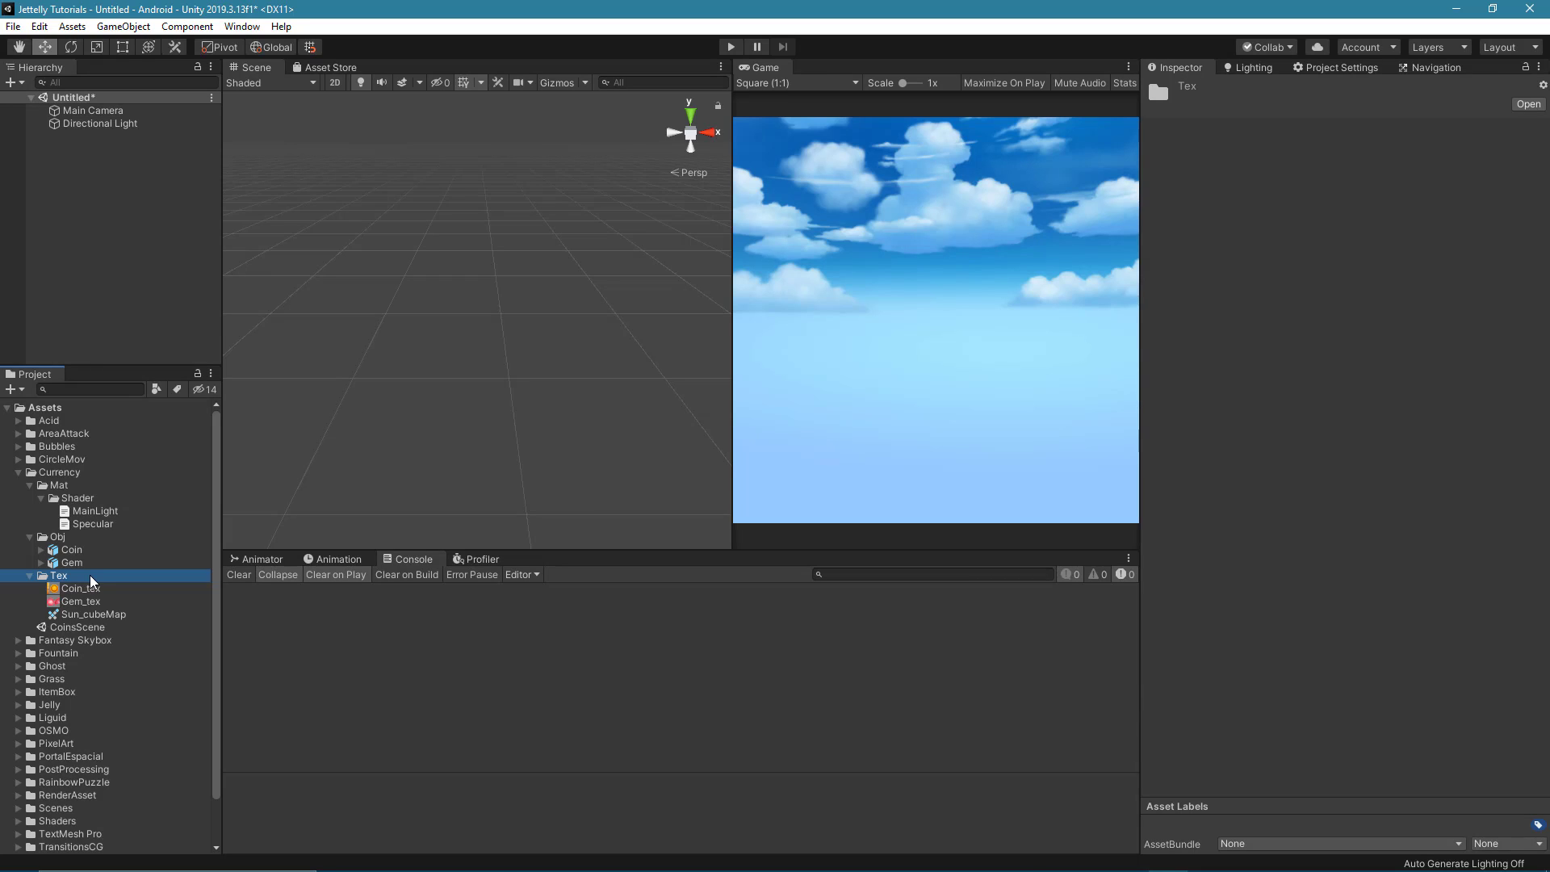
# Drag the Coin and Gem models into the scene side by side, moving the coin to X -0.75.
pyautogui.moveTo(70, 549); pyautogui.dragTo(98, 292)
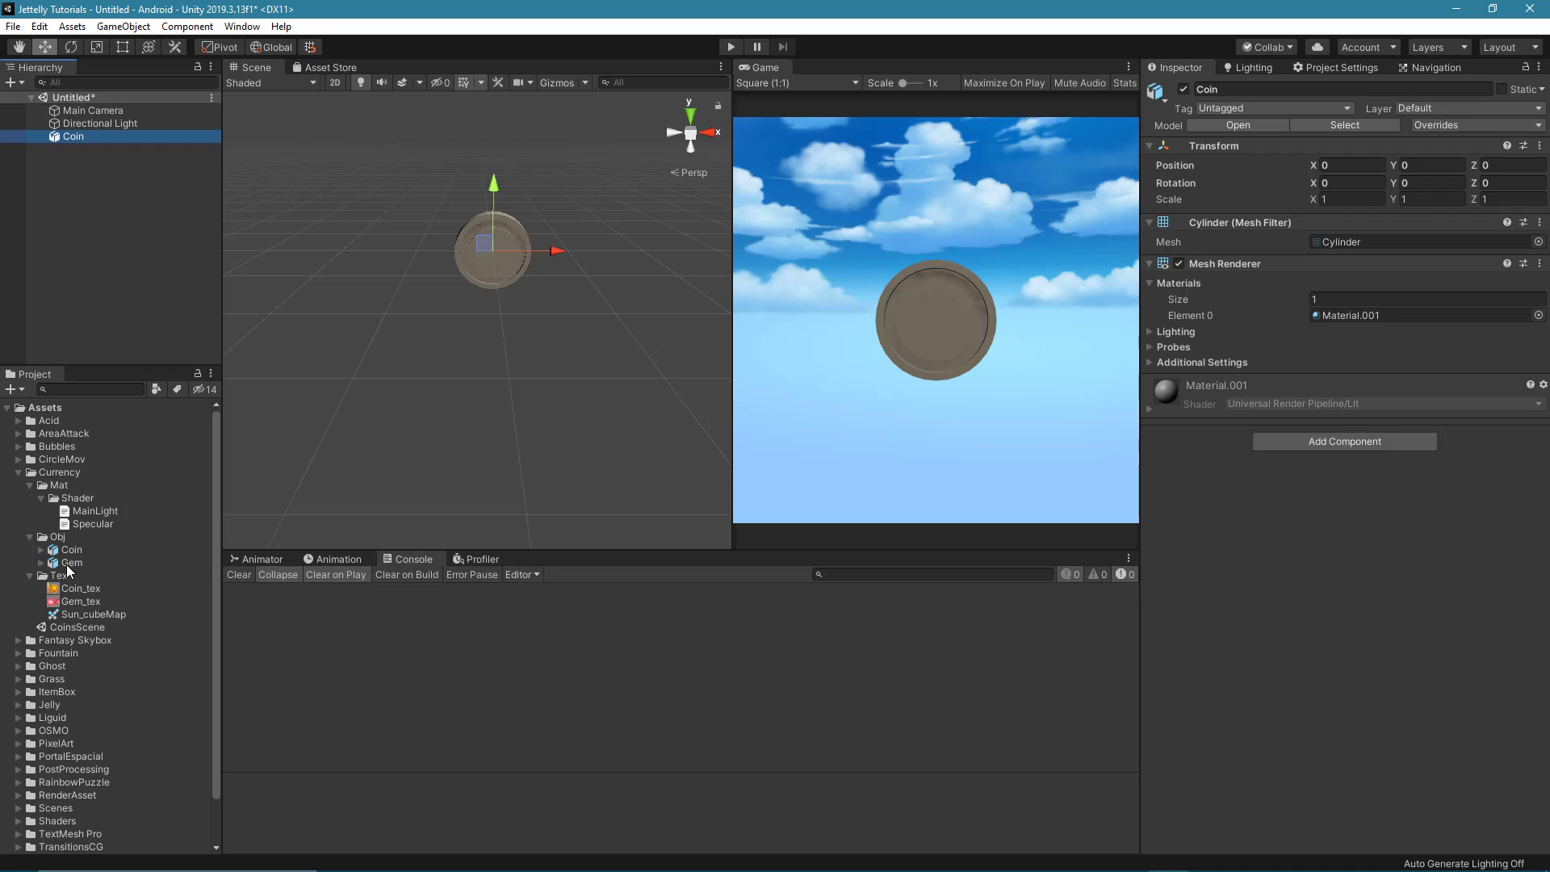
pyautogui.moveTo(71, 563); pyautogui.dragTo(94, 145)
pyautogui.click(93, 137)
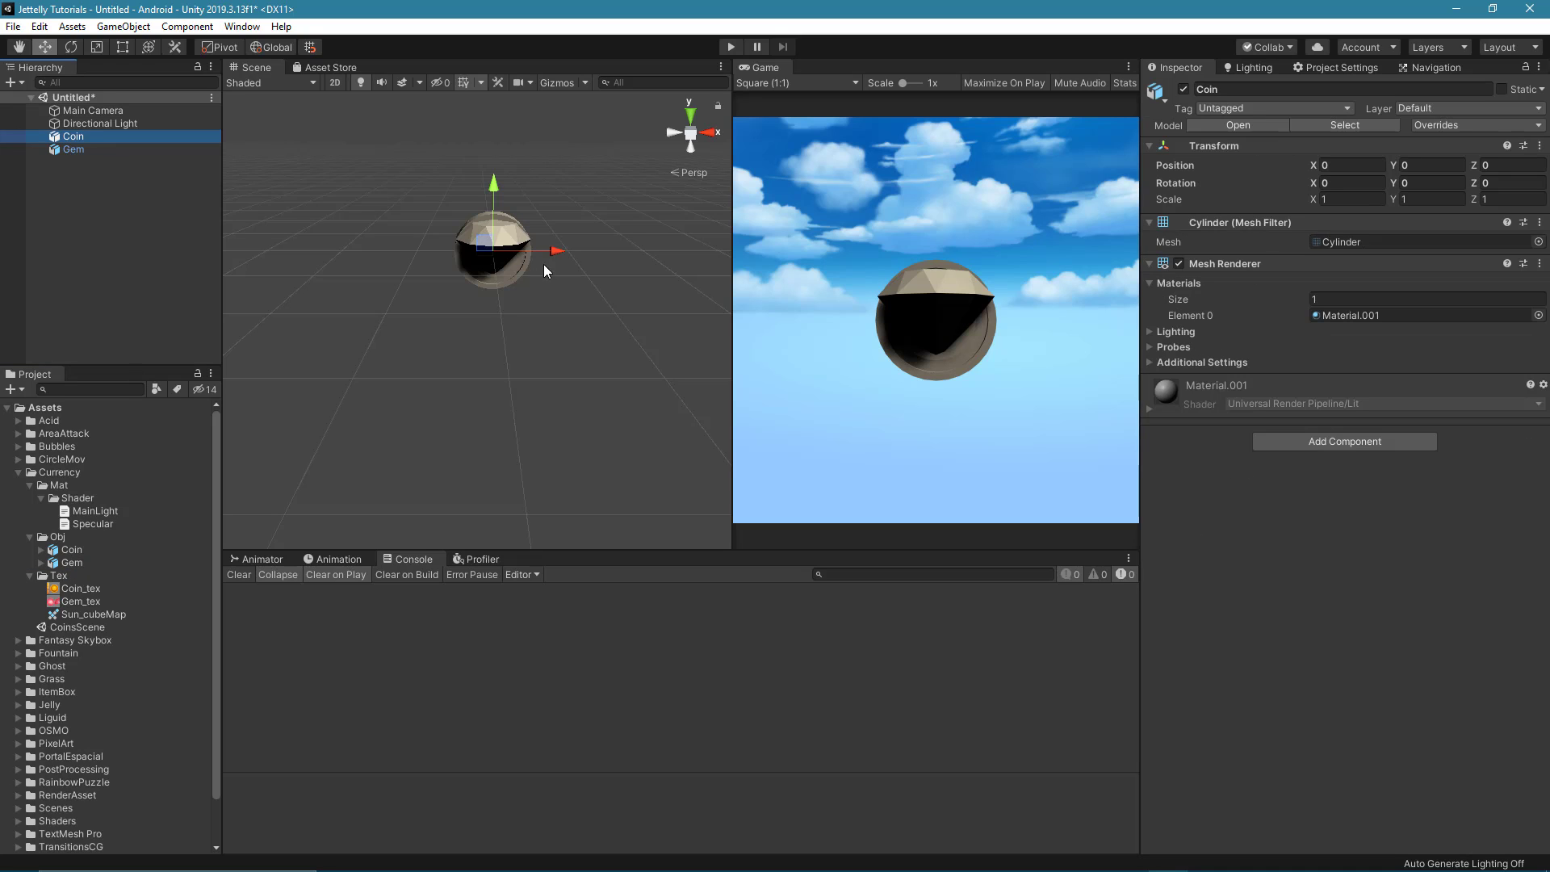
pyautogui.moveTo(548, 251)
pyautogui.mouseDown()
pyautogui.moveTo(472, 251)
pyautogui.moveTo(615, 251)
pyautogui.mouseUp()
pyautogui.click(73, 150)
pyautogui.click(74, 137)
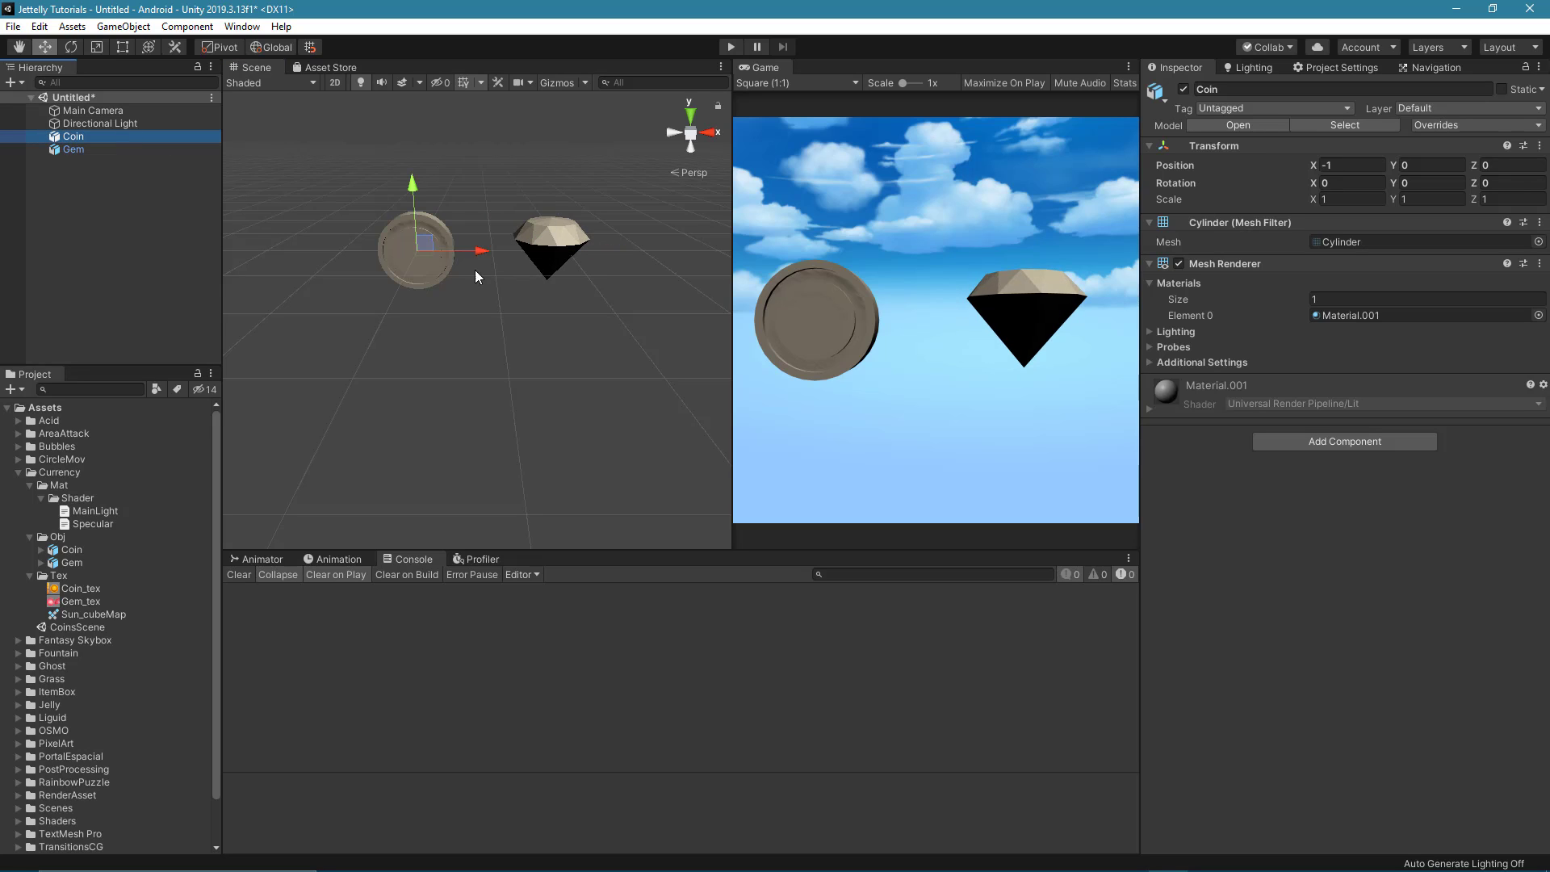
pyautogui.moveTo(487, 249); pyautogui.dragTo(507, 249)
pyautogui.moveTo(481, 345)
pyautogui.keyDown('alt'); pyautogui.mouseDown()
pyautogui.moveTo(513, 329)
pyautogui.moveTo(548, 384)
pyautogui.mouseUp(); pyautogui.keyUp('alt')
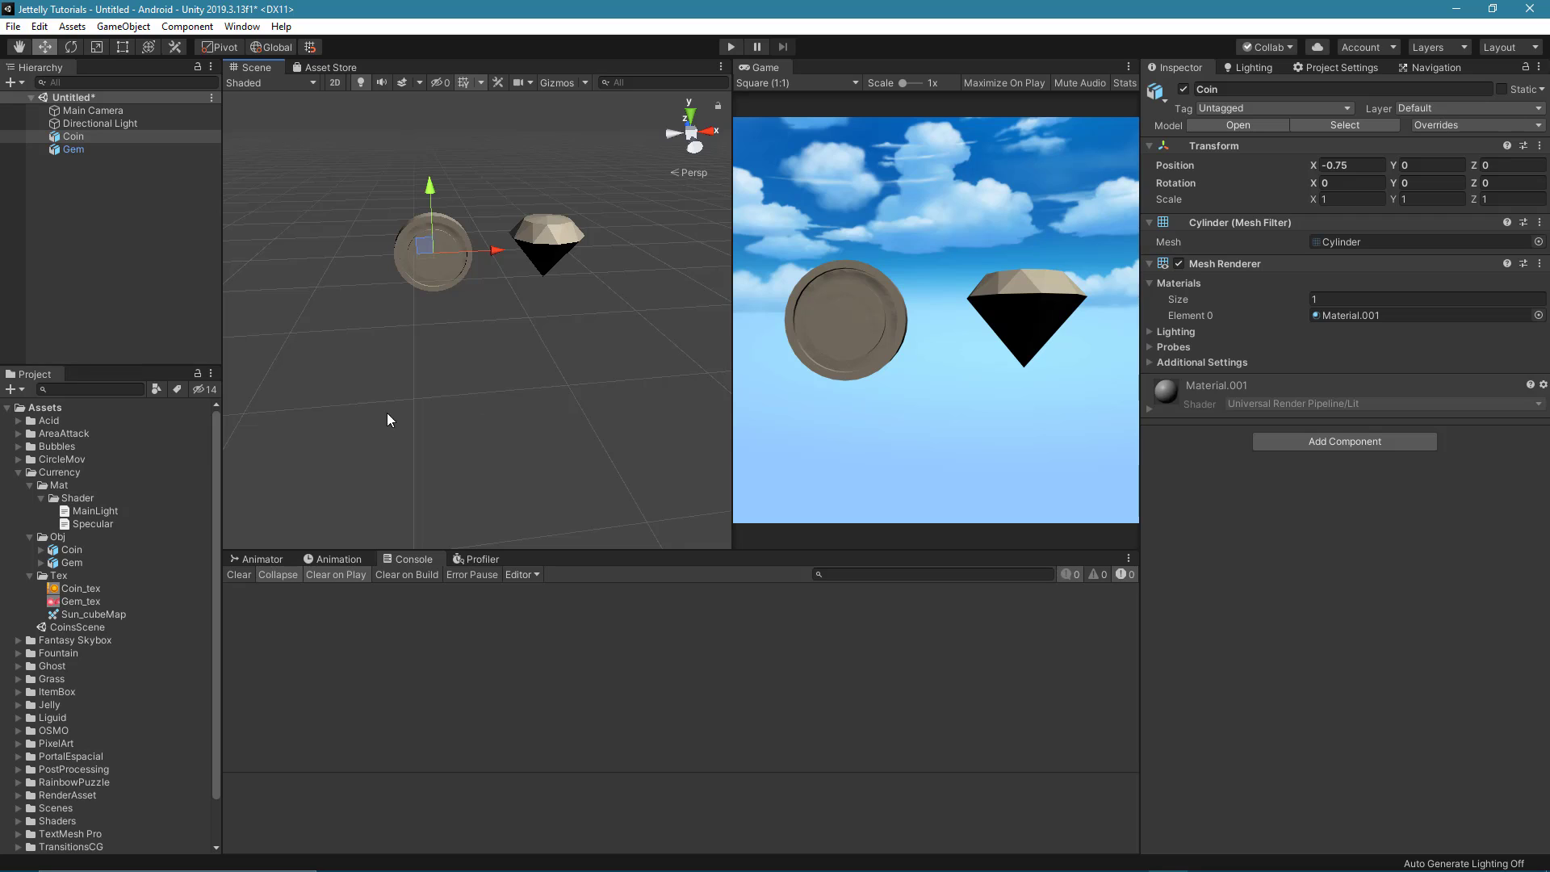
pyautogui.click(94, 498)
# Create an Unlit Shader Graph in the Shader folder and name it 'Currency'.
pyautogui.rightClick(89, 499)
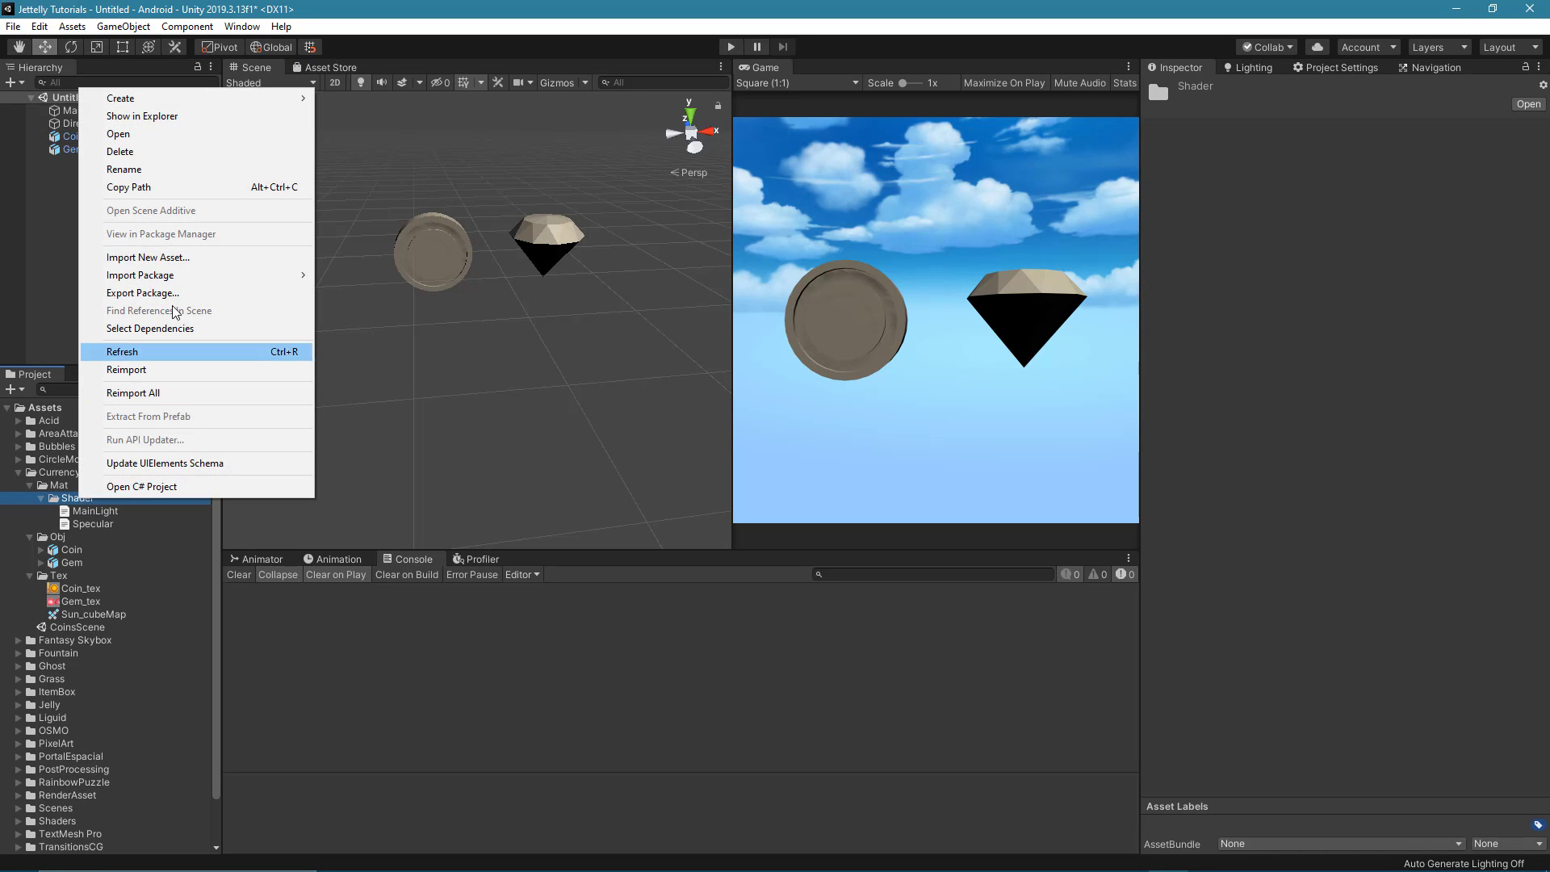
pyautogui.moveTo(196, 108)
pyautogui.moveTo(416, 142)
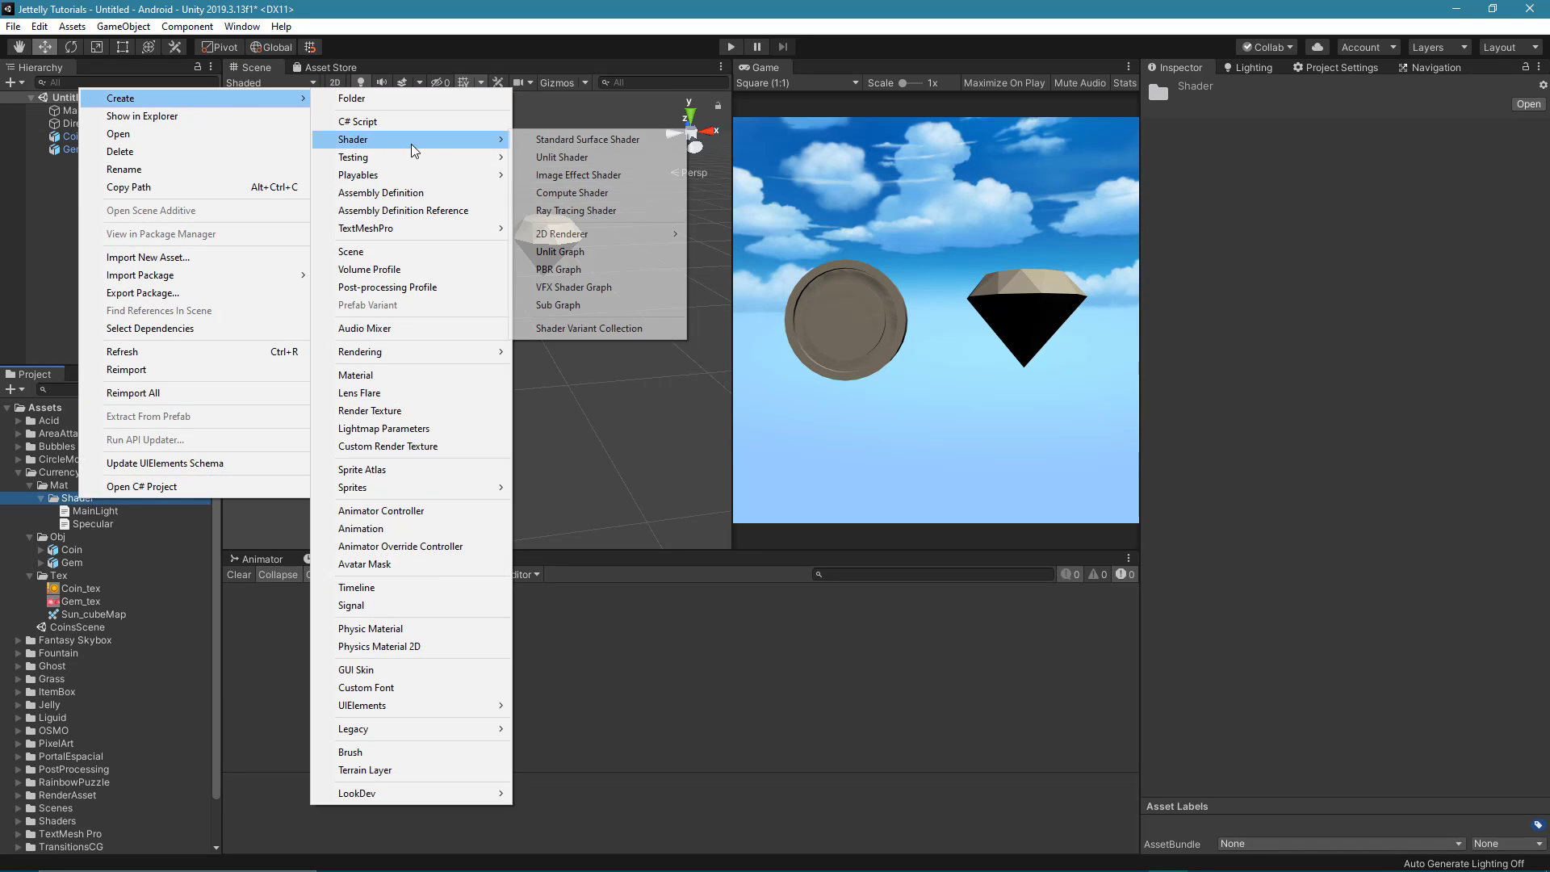
pyautogui.click(596, 258)
pyautogui.write('Currency')
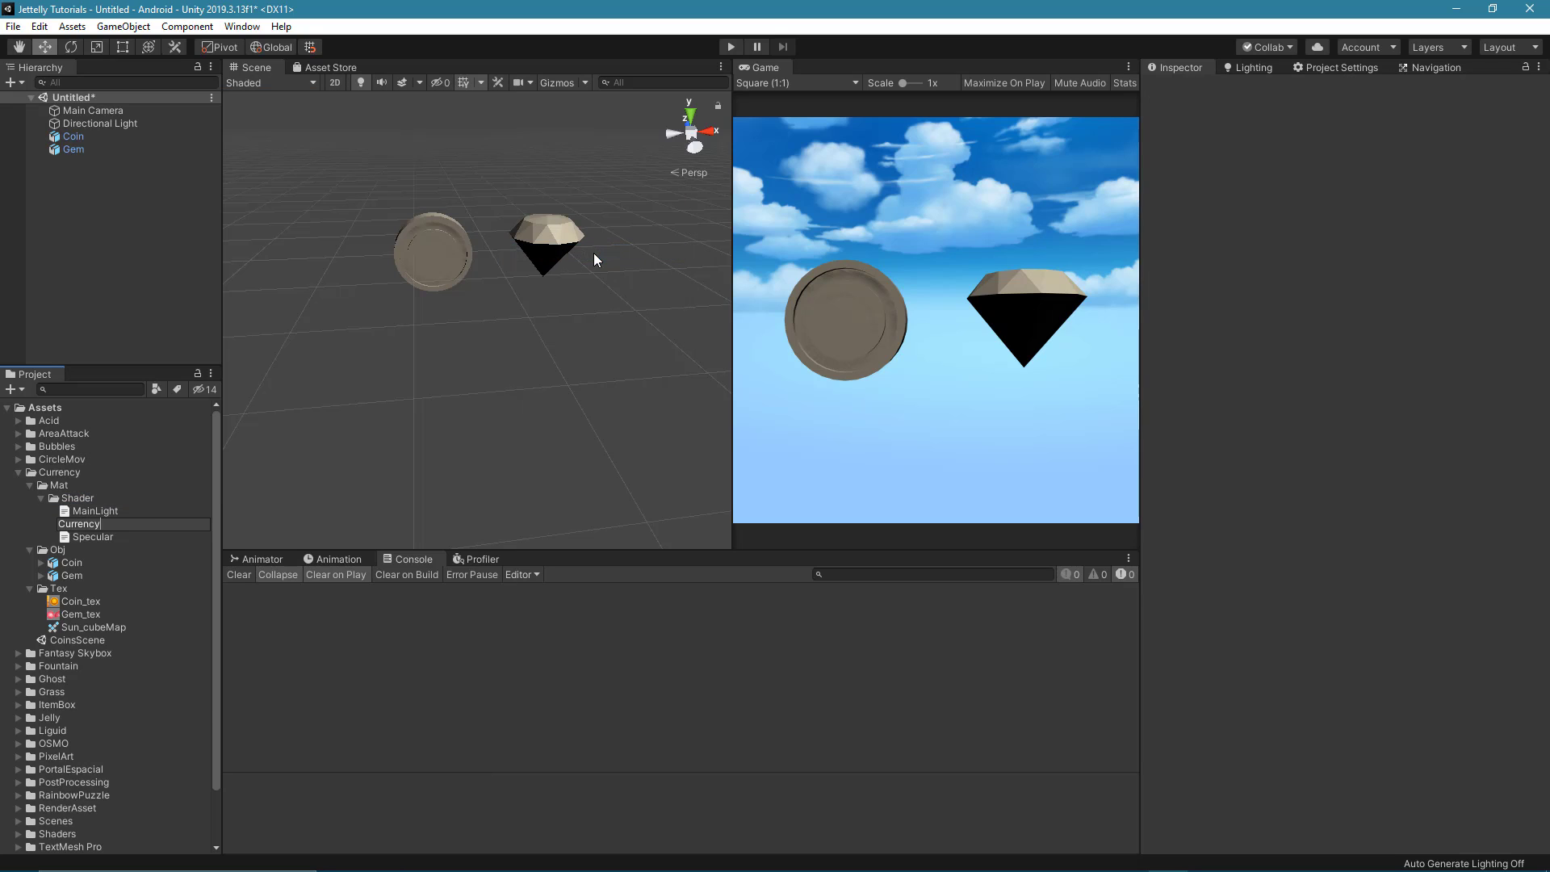
pyautogui.press('Return')
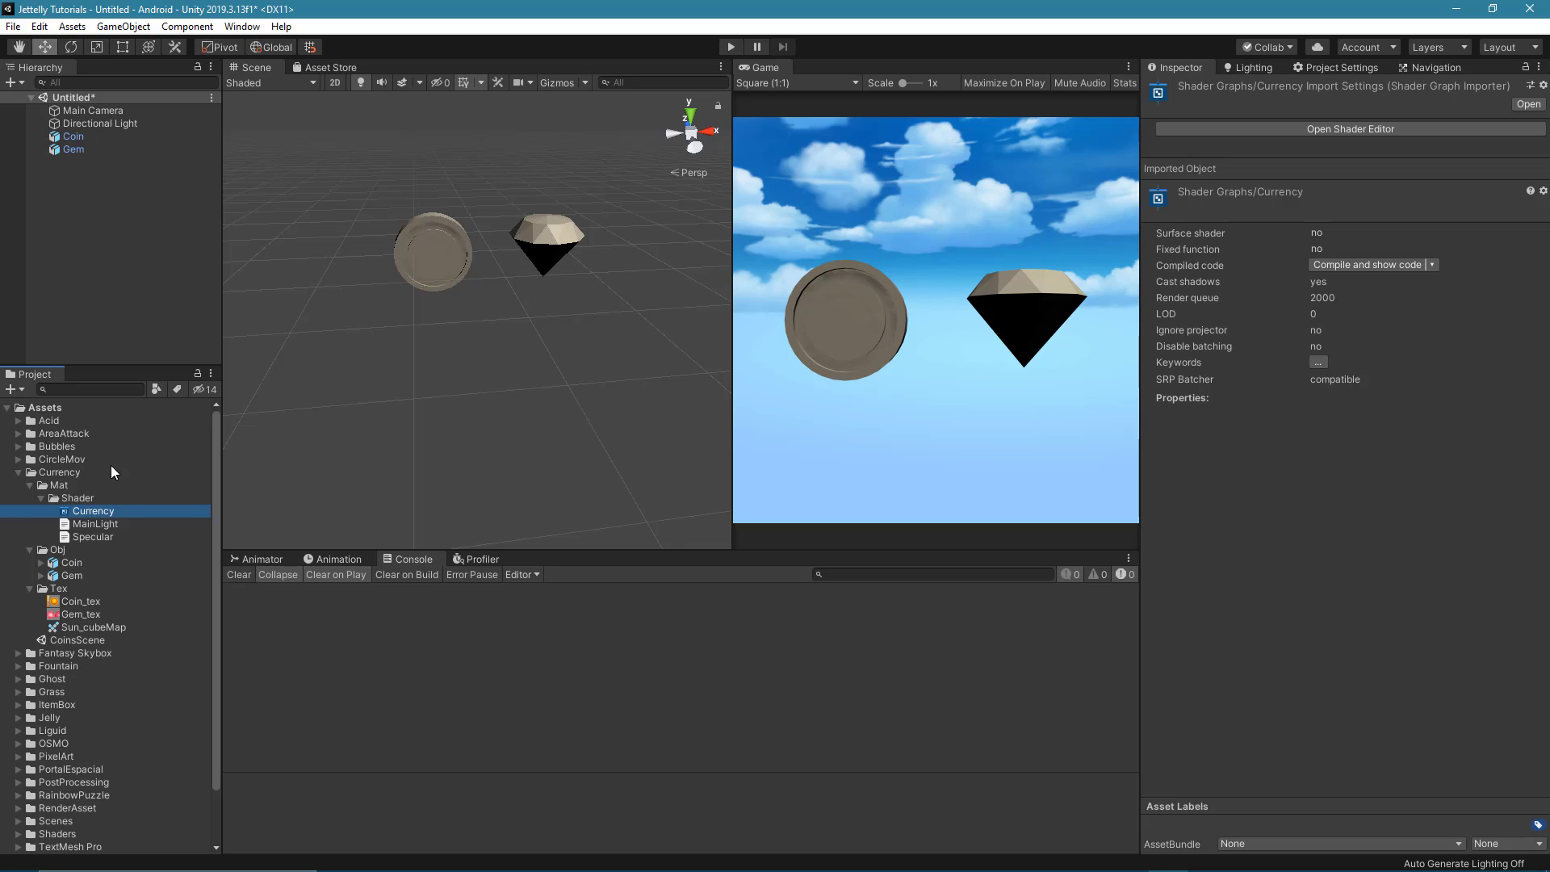
pyautogui.click(77, 485)
# Create a material named CurrencyCoin in the Mat folder.
pyautogui.rightClick(64, 488)
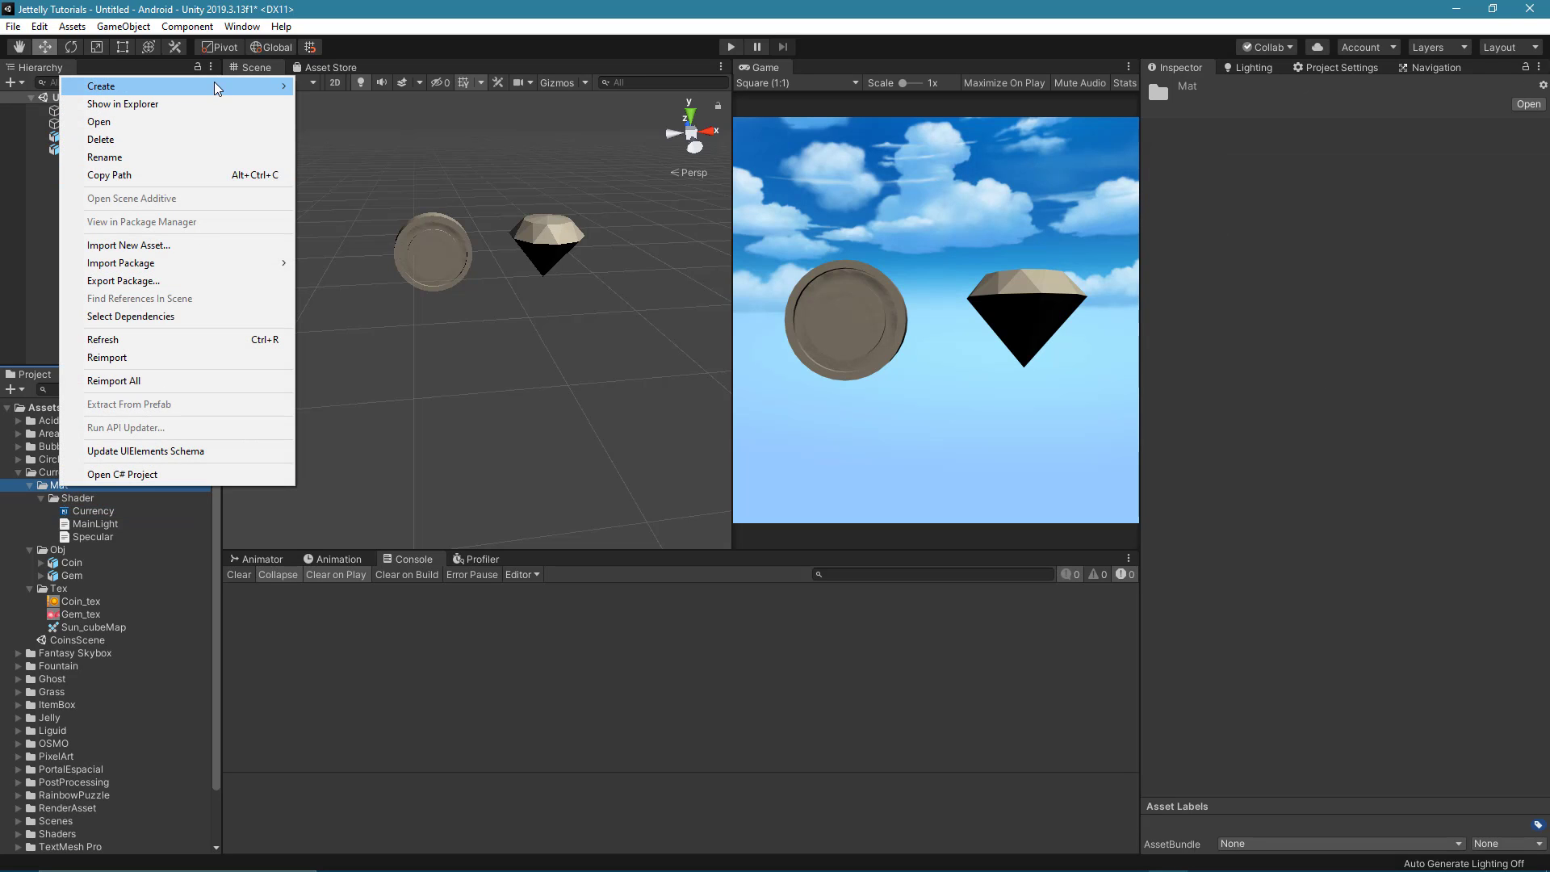
pyautogui.moveTo(269, 94)
pyautogui.click(364, 364)
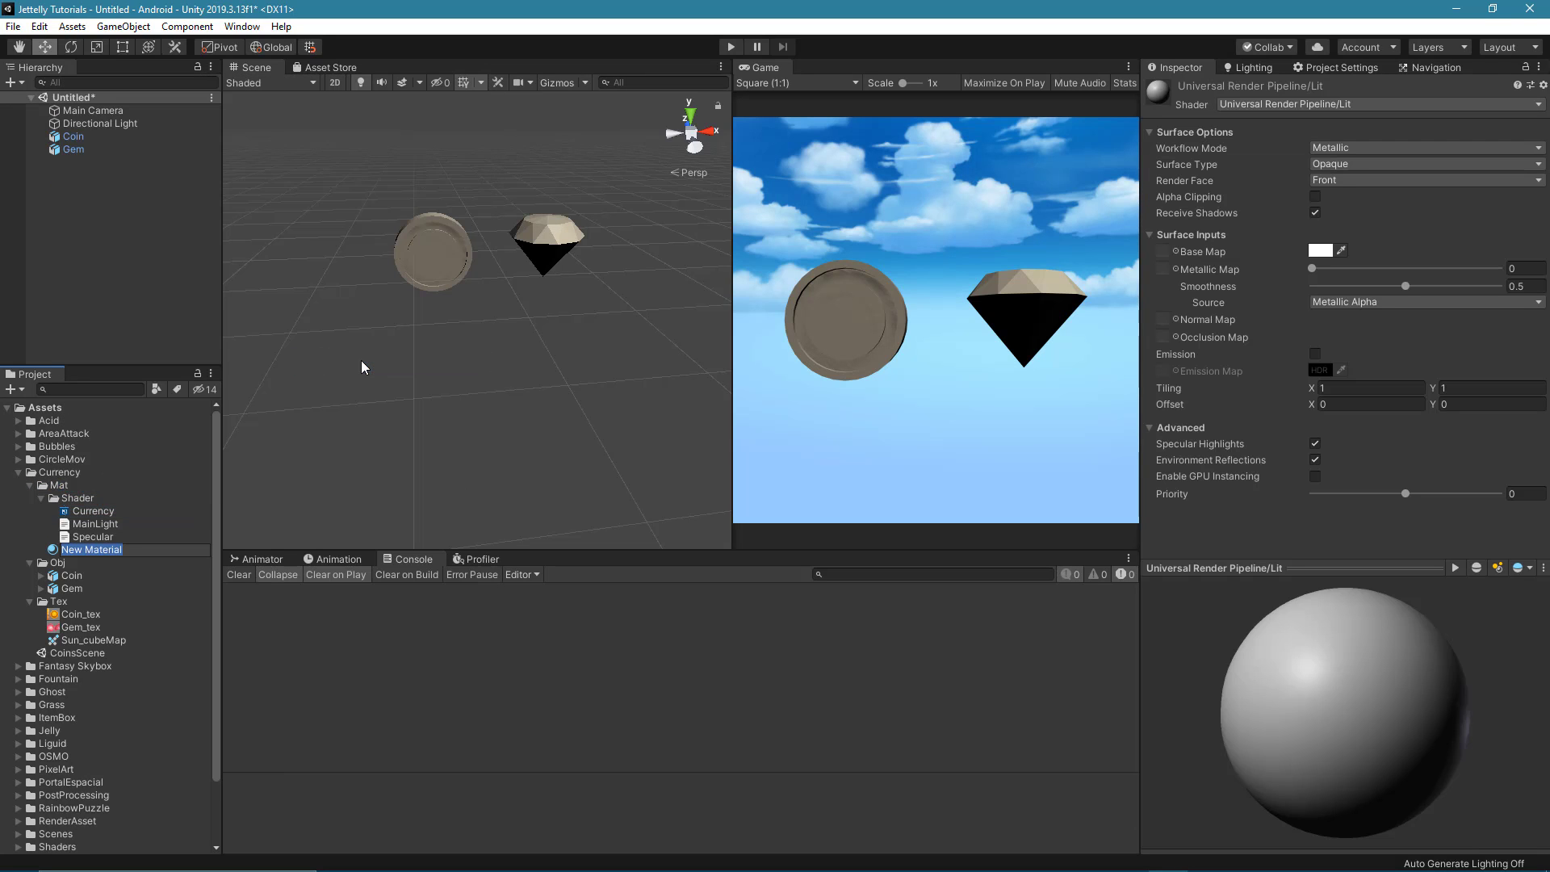
pyautogui.write('Currency')
pyautogui.write('Coin')
pyautogui.press('Return')
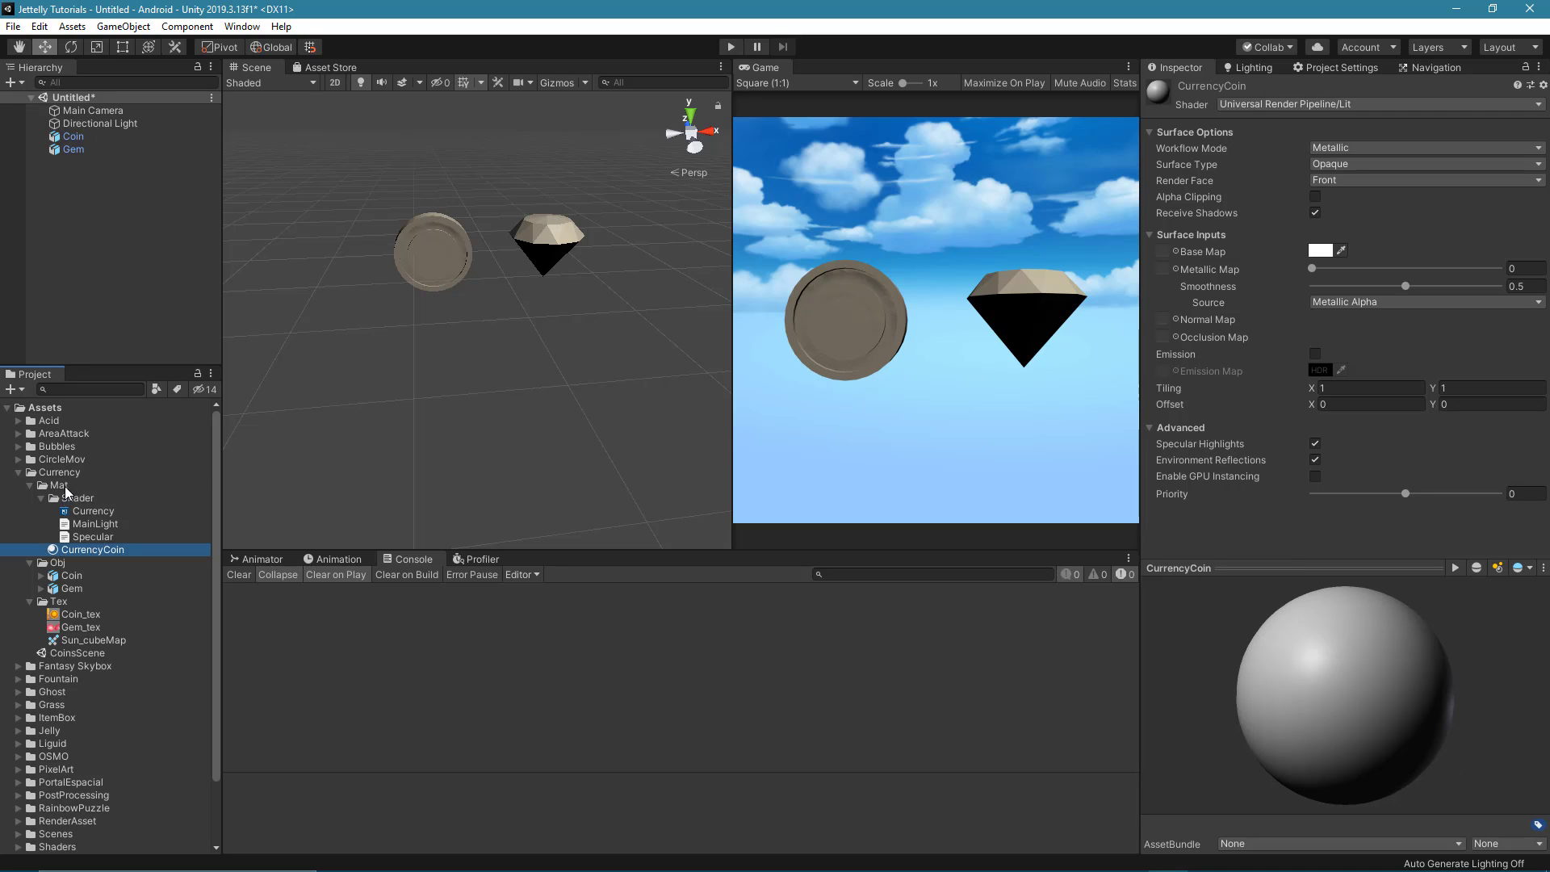
# Create a second material in Mat named CurrencyGem.
pyautogui.rightClick(67, 488)
pyautogui.moveTo(239, 91)
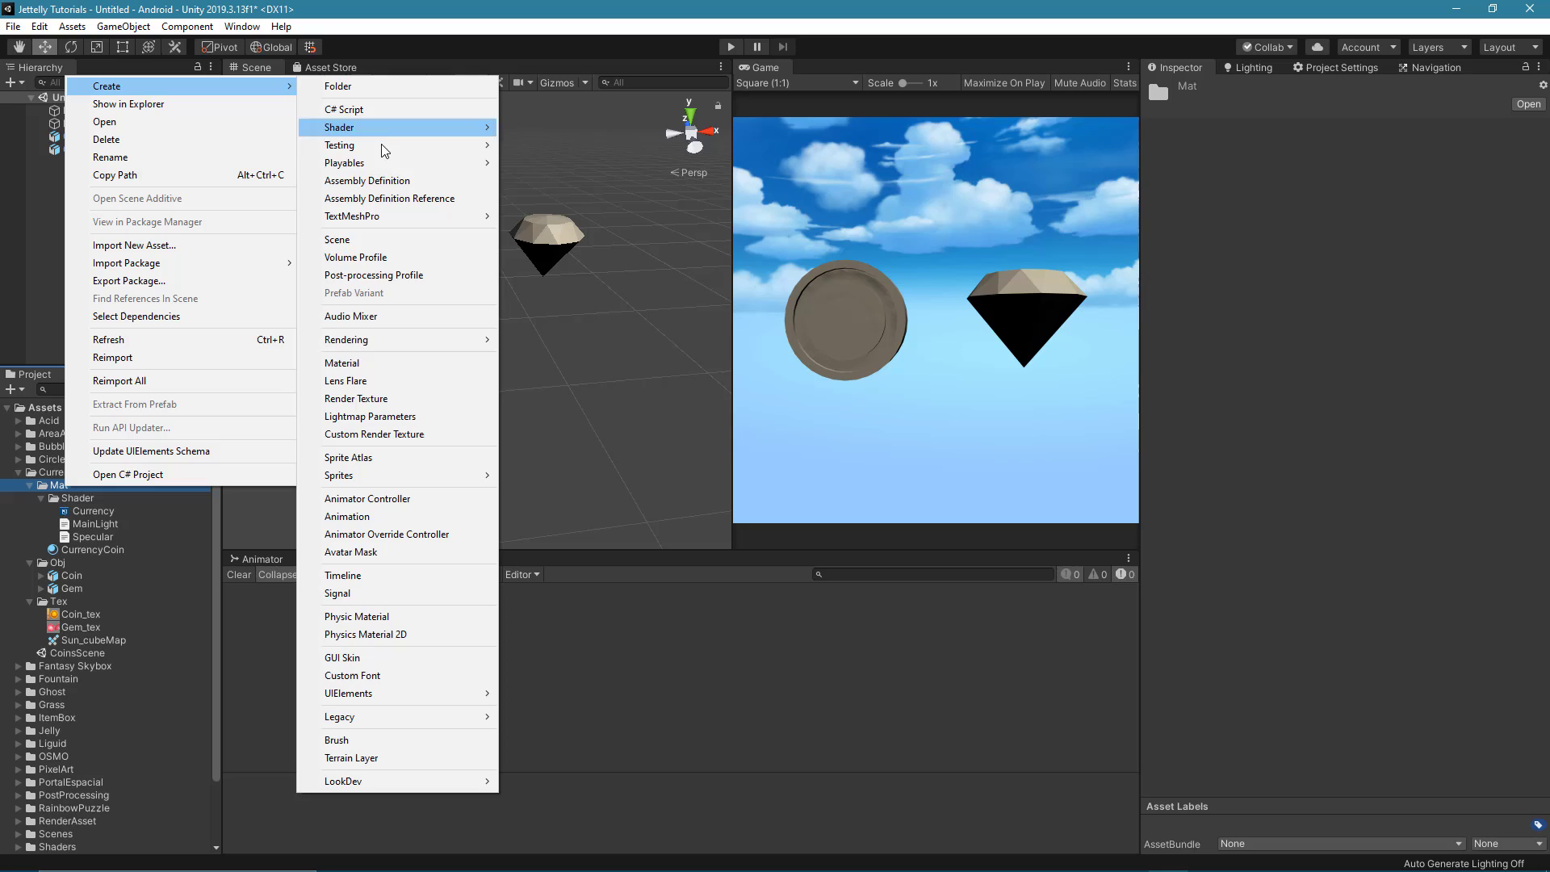
pyautogui.click(381, 363)
pyautogui.write('Curre')
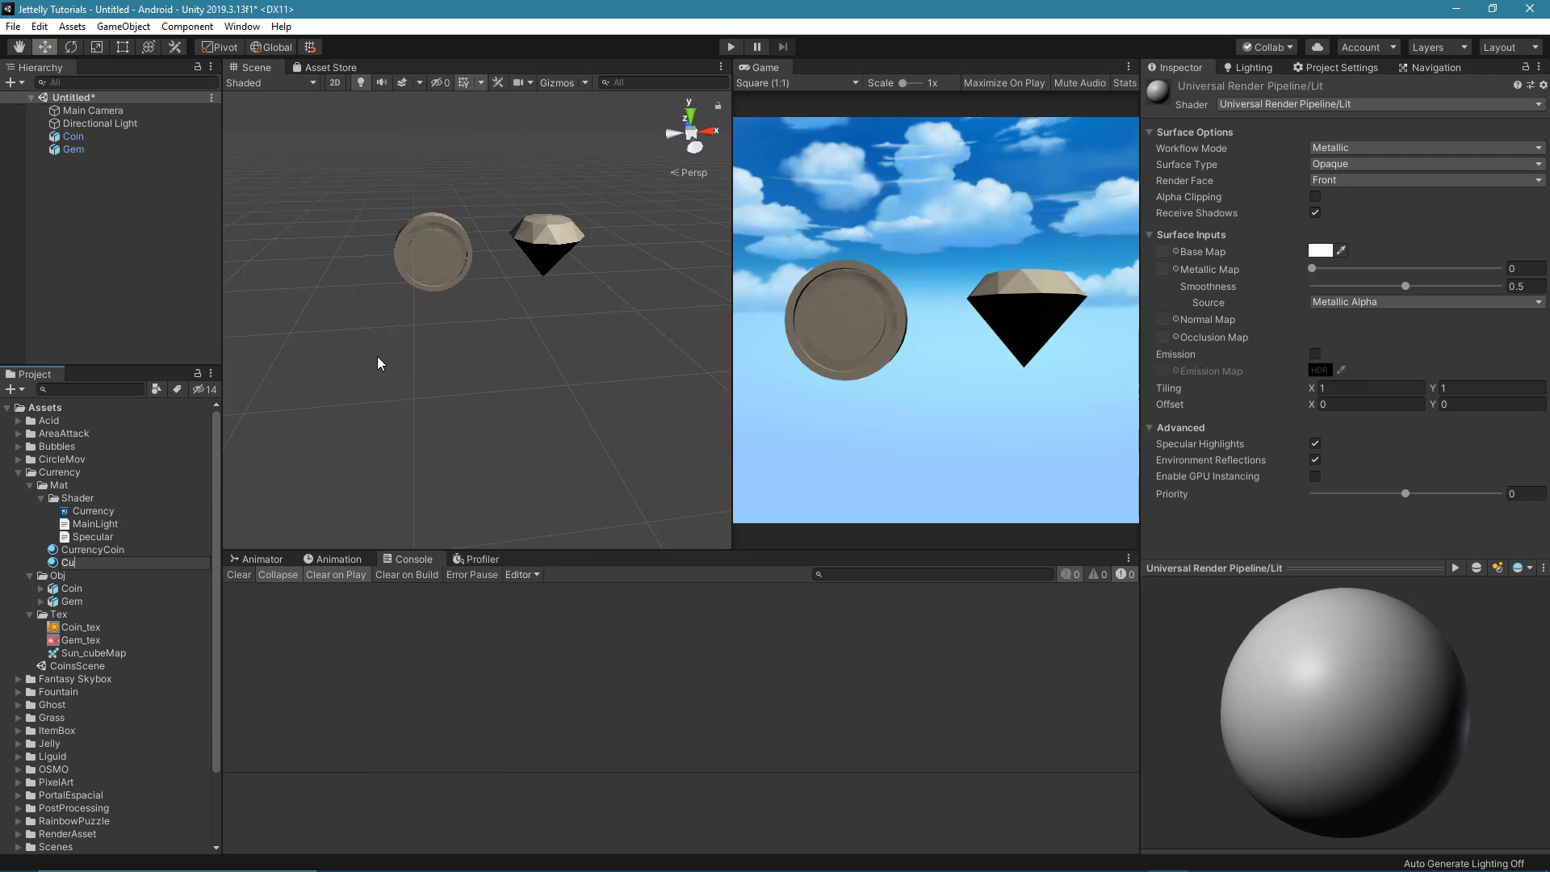
pyautogui.write('ncyGem')
pyautogui.press('Return')
pyautogui.click(379, 358)
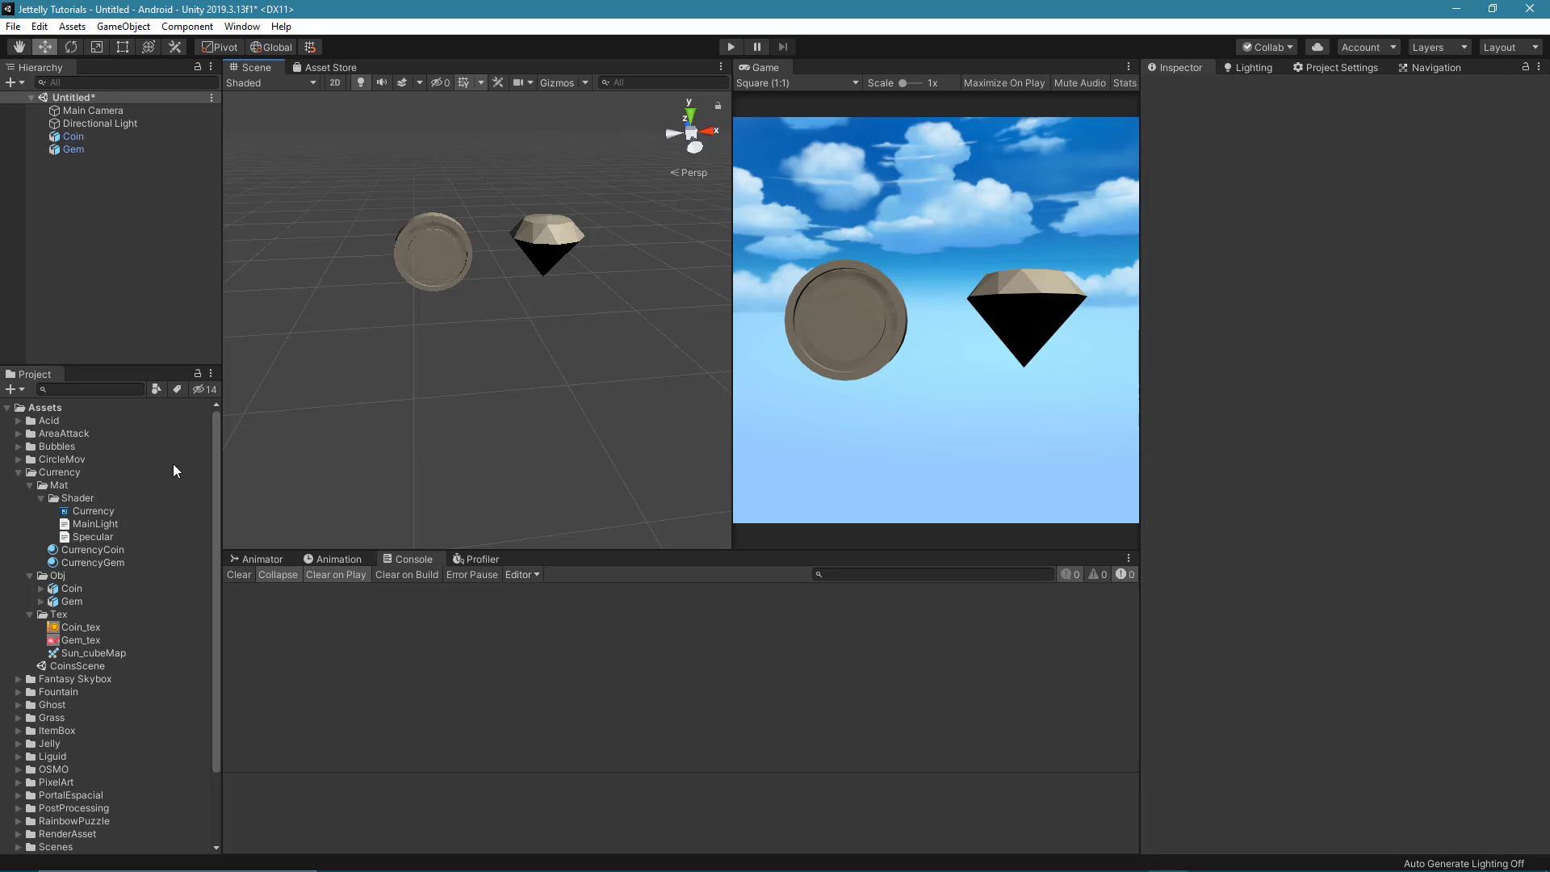
# Set the CurrencyCoin material's shader to Shader Graphs/Currency.
pyautogui.click(95, 549)
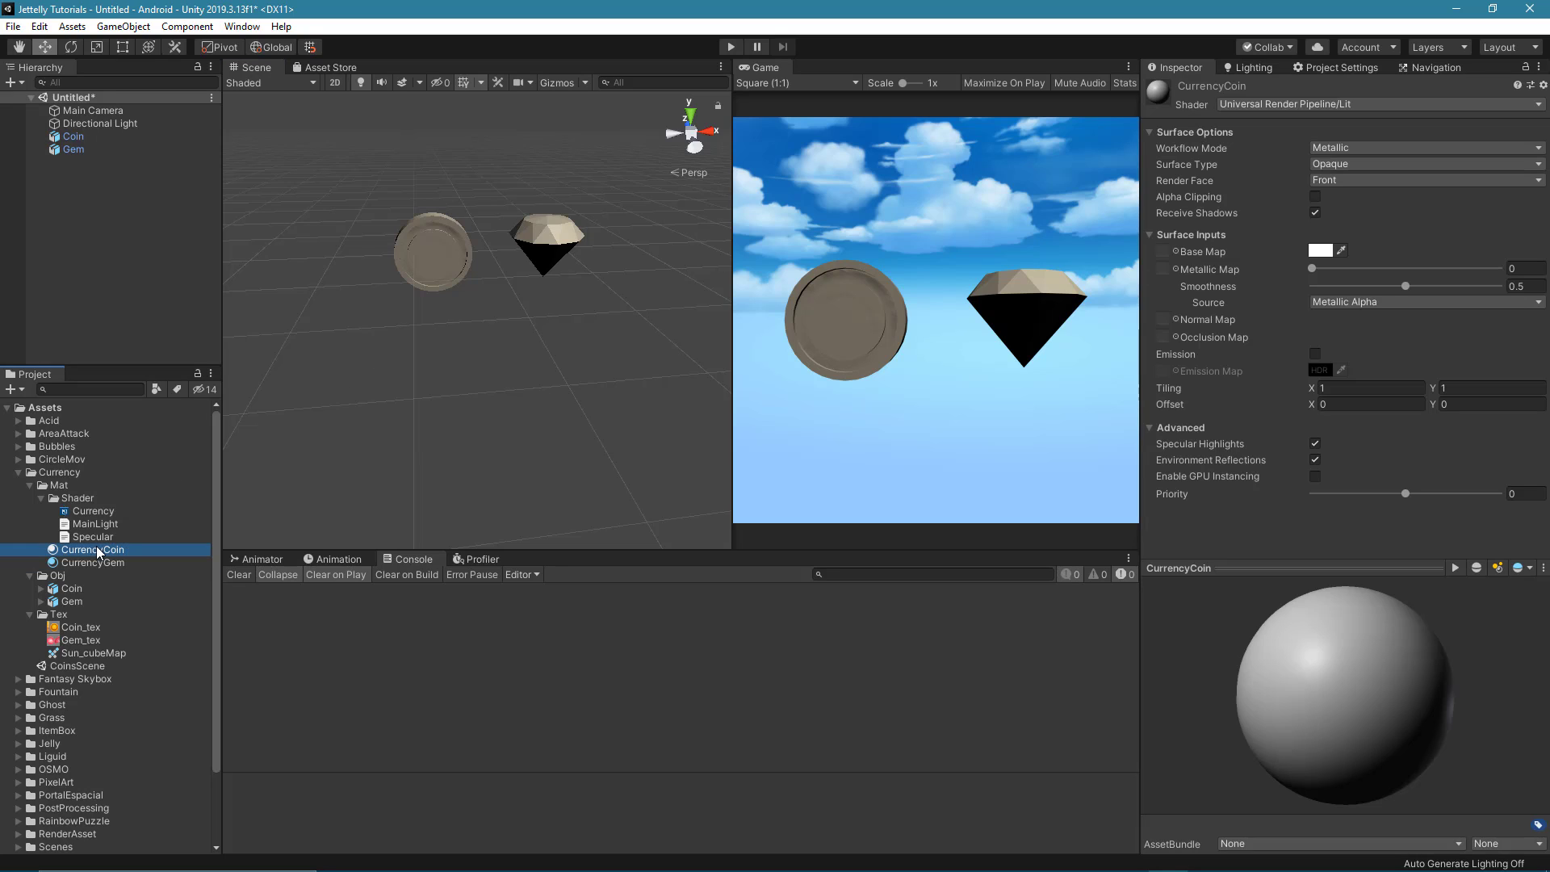
pyautogui.click(1268, 103)
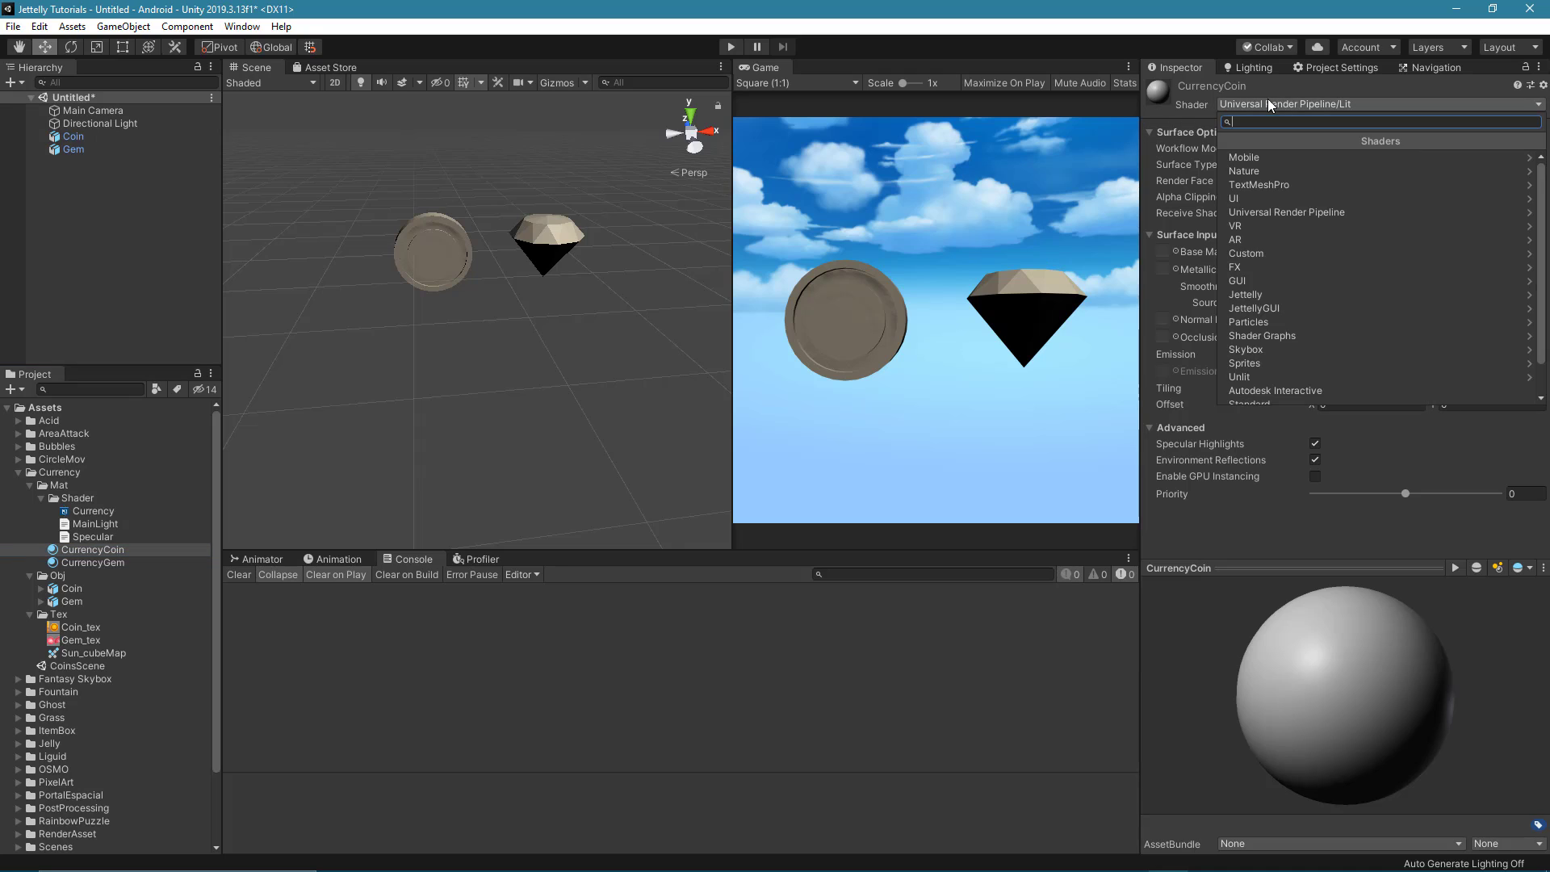
pyautogui.click(1290, 330)
pyautogui.click(1290, 225)
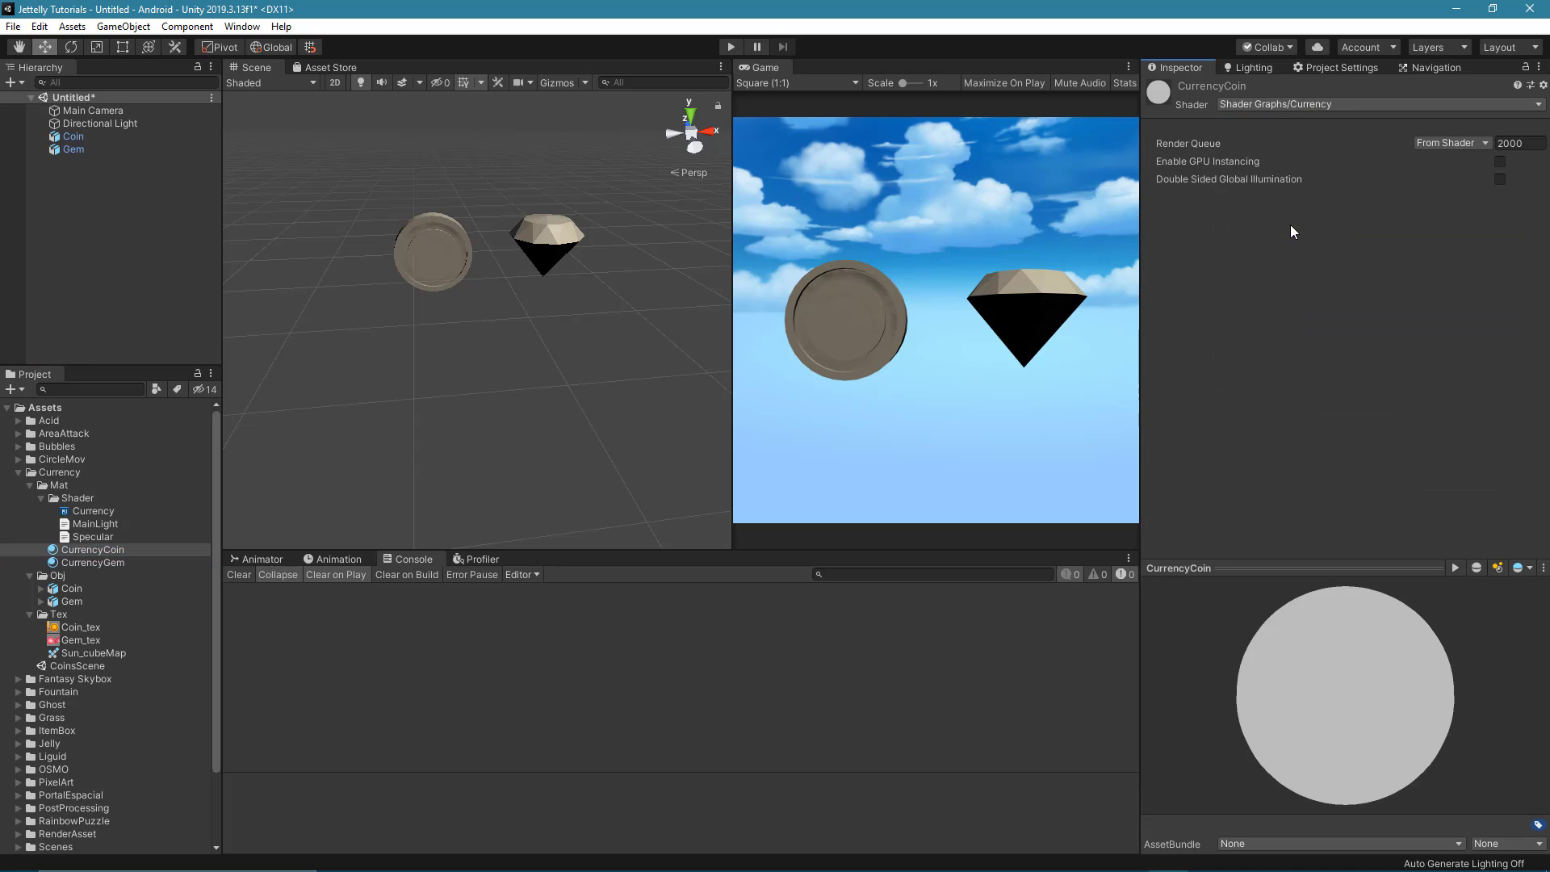
# Set the CurrencyGem material's shader to Shader Graphs/Currency as well.
pyautogui.click(109, 562)
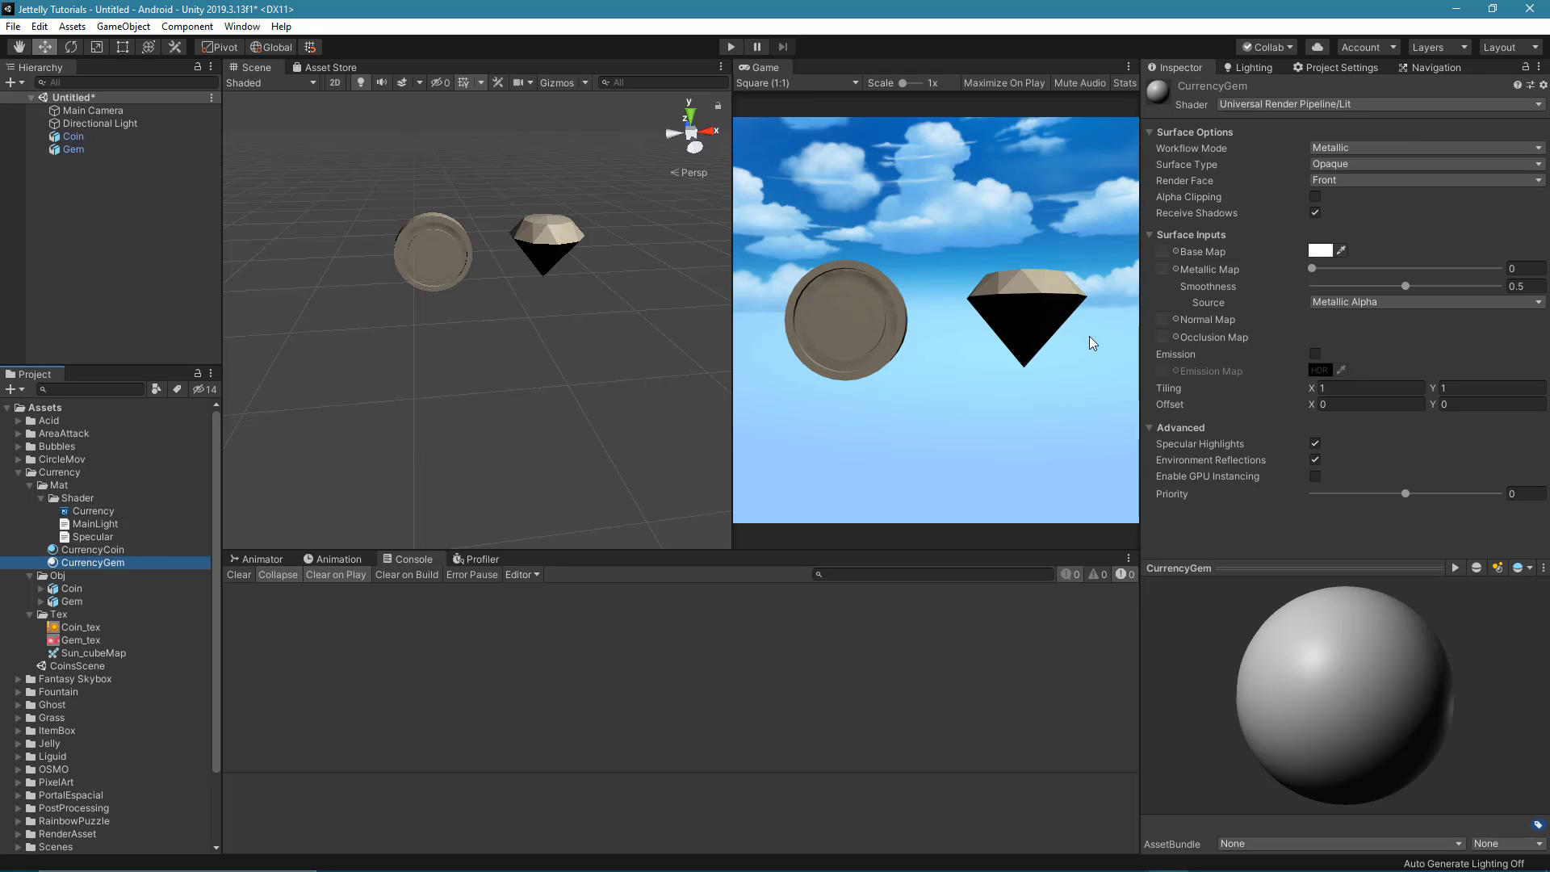
pyautogui.click(1256, 105)
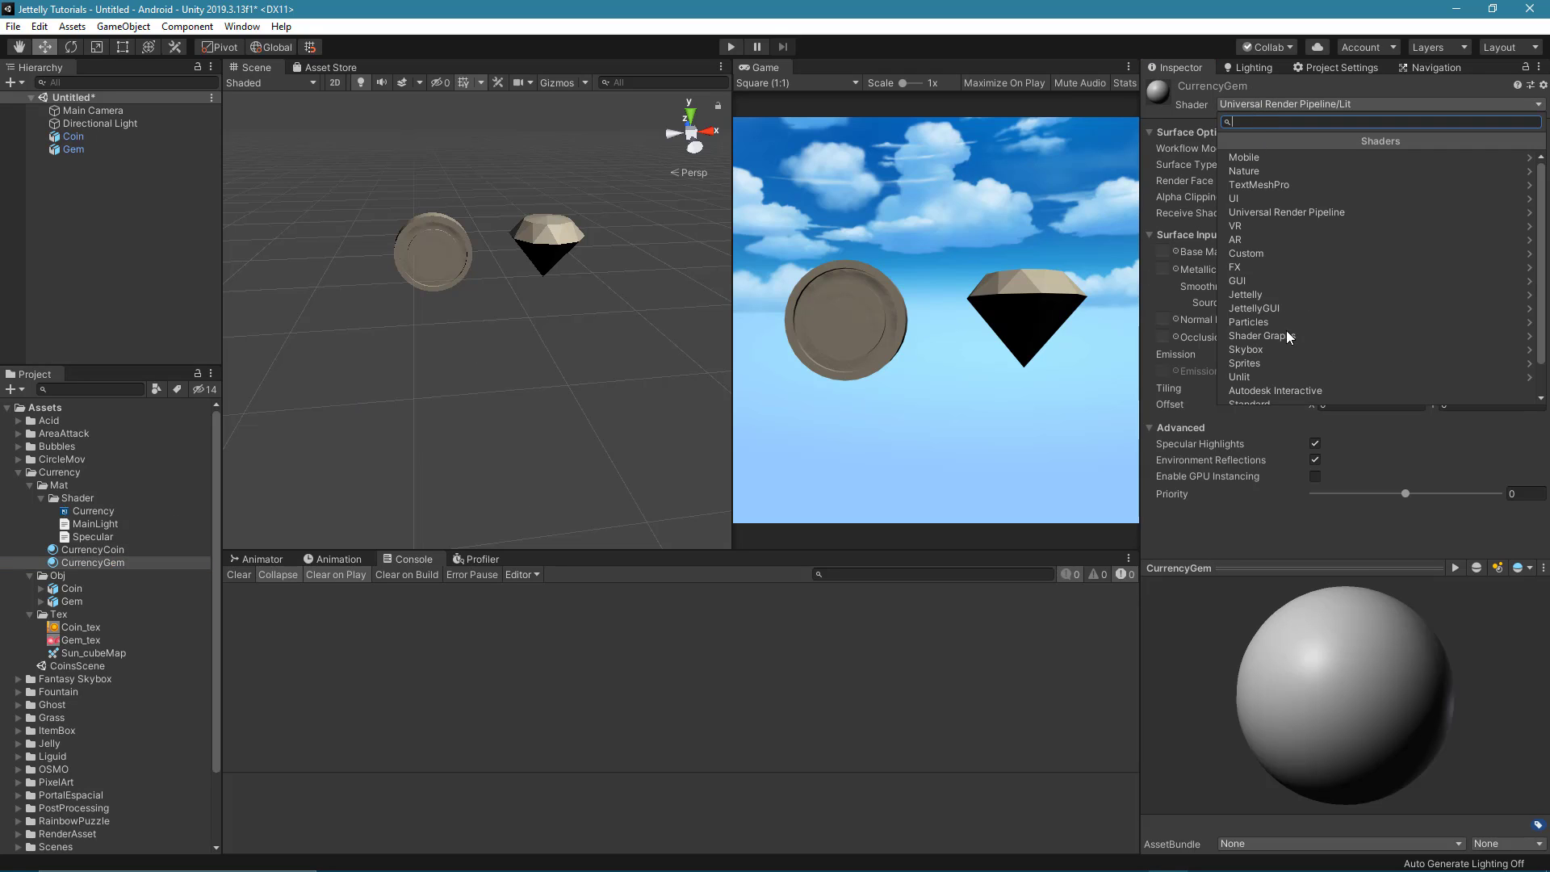
pyautogui.press('Escape')
pyautogui.click(1271, 104)
pyautogui.click(1281, 335)
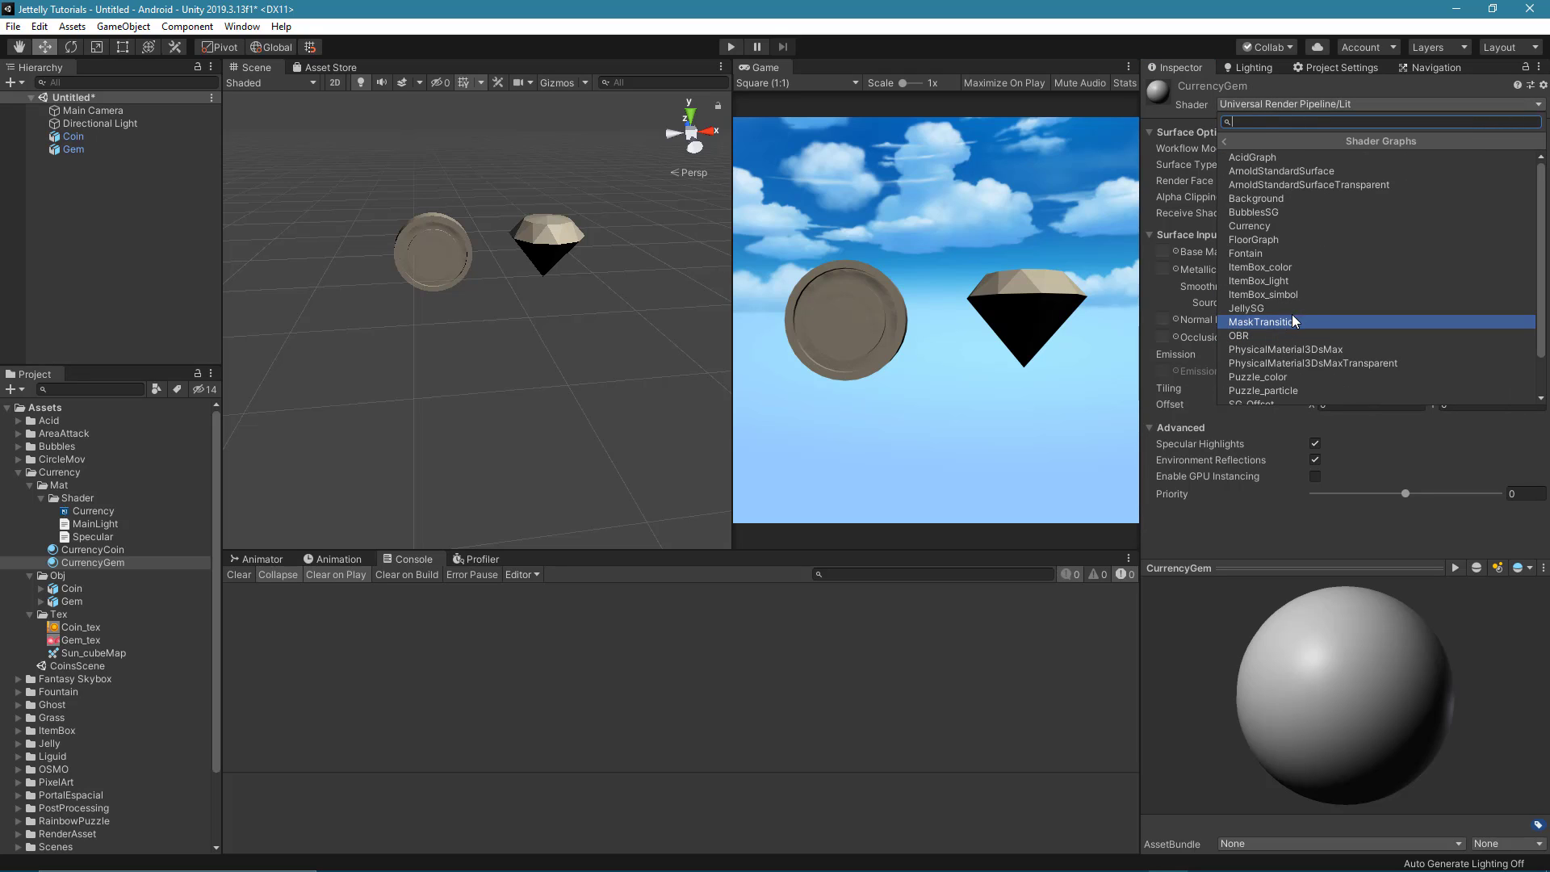
pyautogui.click(1330, 227)
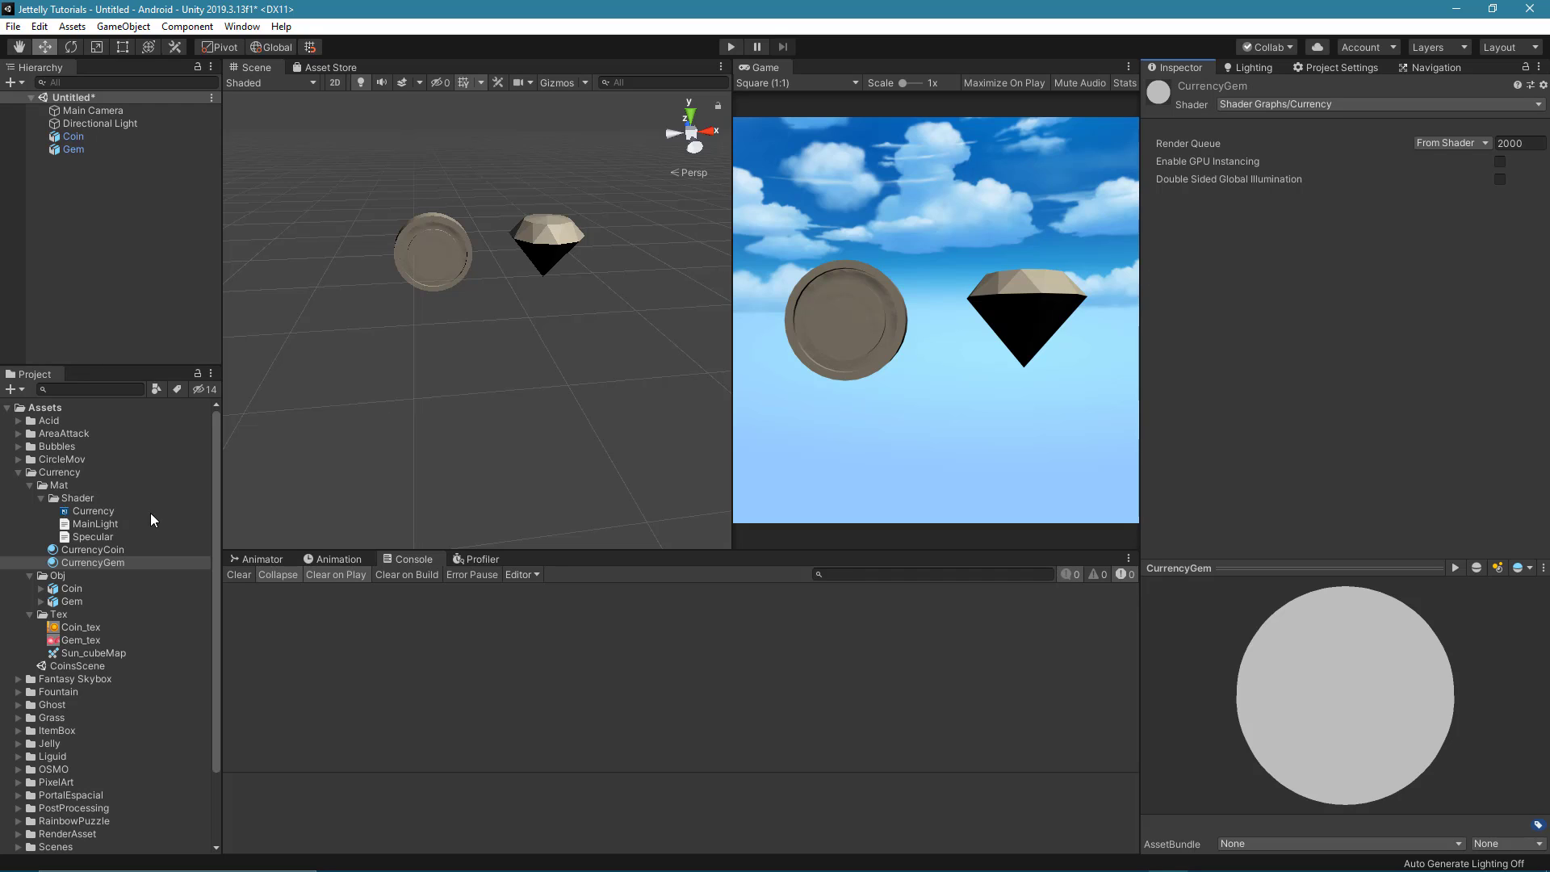
# Apply CurrencyGem to the gem and CurrencyCoin to the coin in the scene.
pyautogui.moveTo(89, 562); pyautogui.dragTo(562, 238)
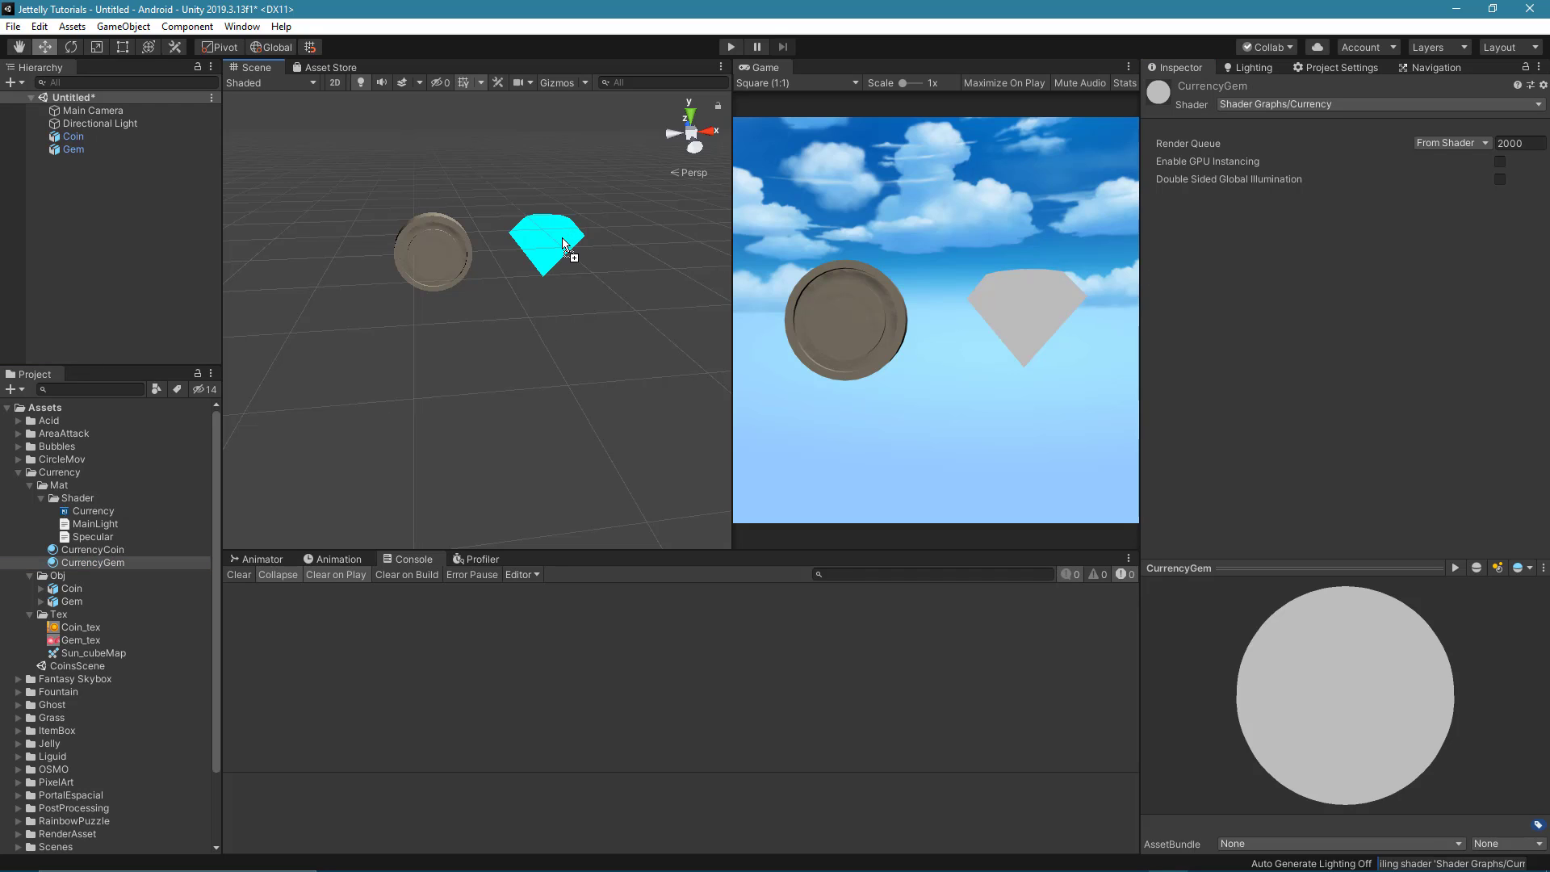
pyautogui.moveTo(99, 548); pyautogui.dragTo(463, 277)
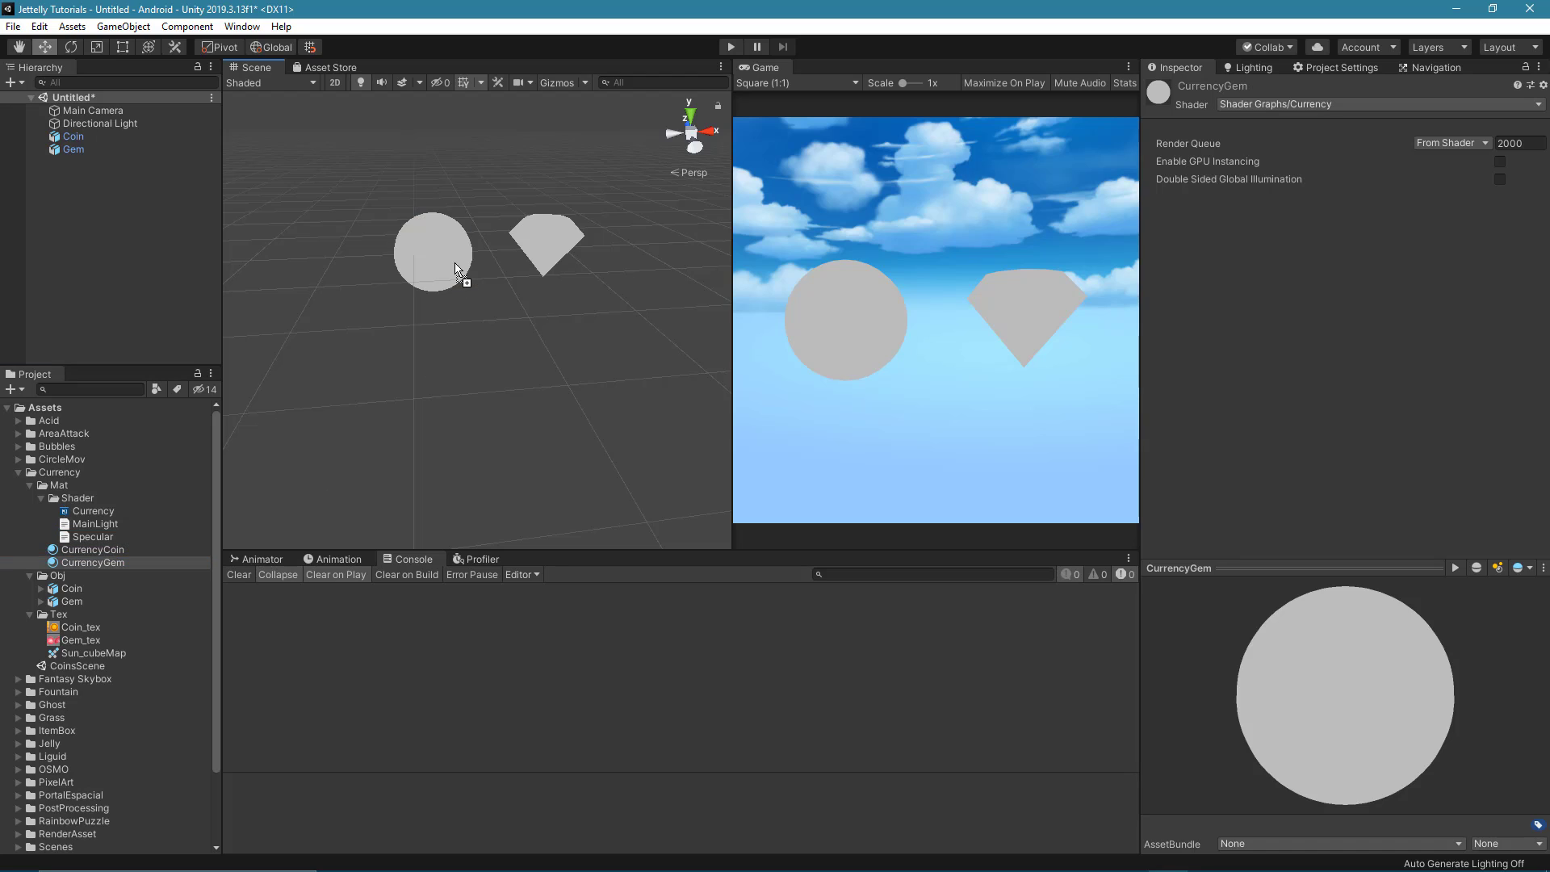
pyautogui.moveTo(464, 350)
pyautogui.keyDown('alt'); pyautogui.mouseDown()
pyautogui.moveTo(553, 335)
pyautogui.moveTo(484, 325)
pyautogui.moveTo(499, 361)
pyautogui.mouseUp(); pyautogui.keyUp('alt')
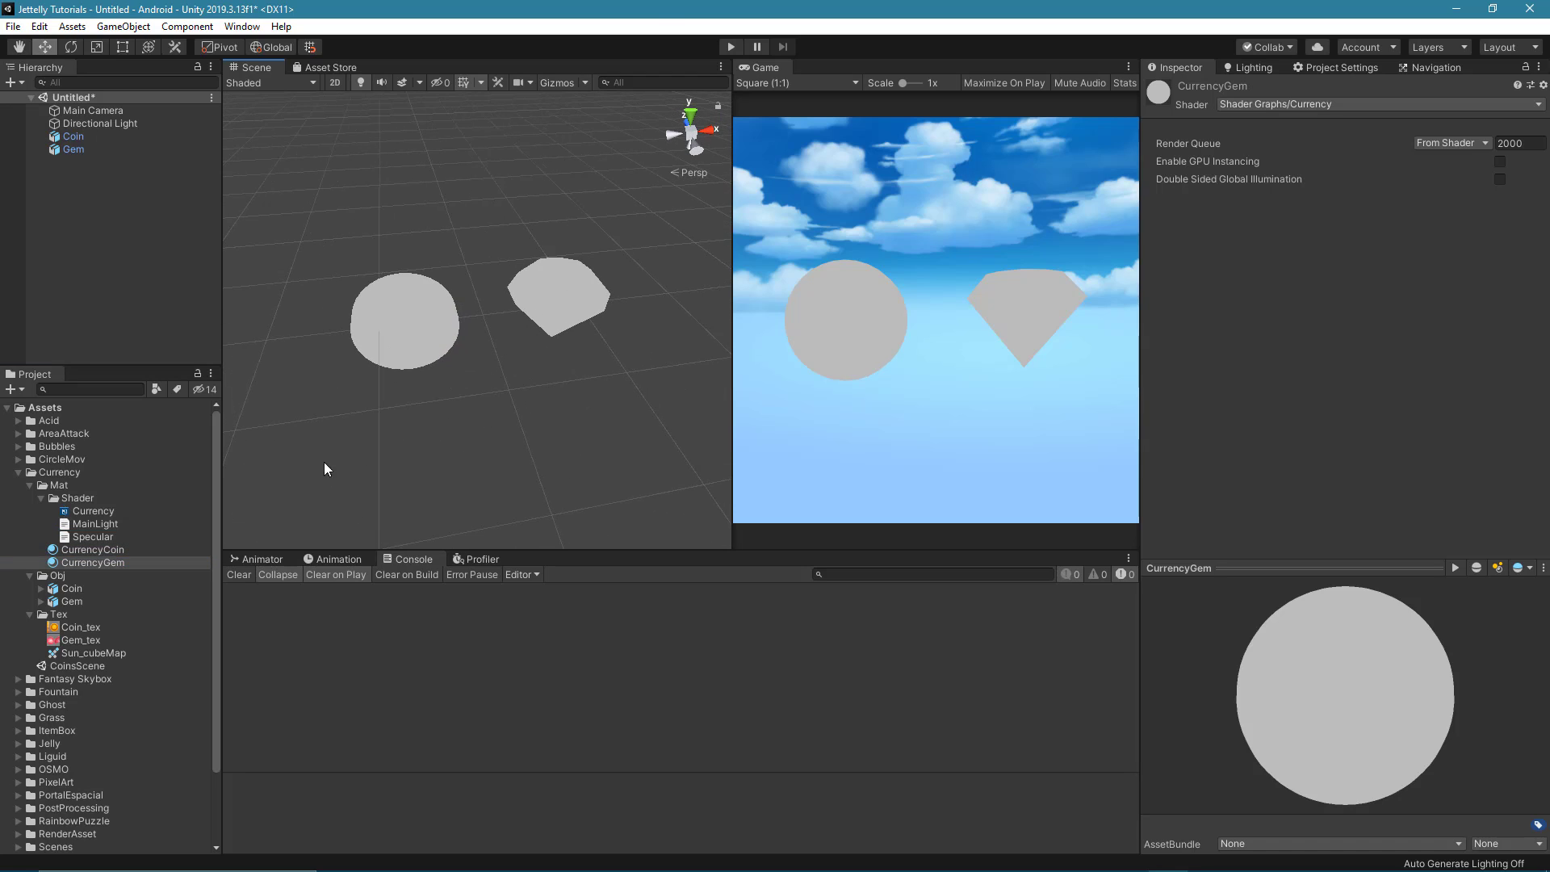
# In the Currency graph, add a Texture2D property named _MainTex and place it on the graph.
pyautogui.doubleClick(108, 510)
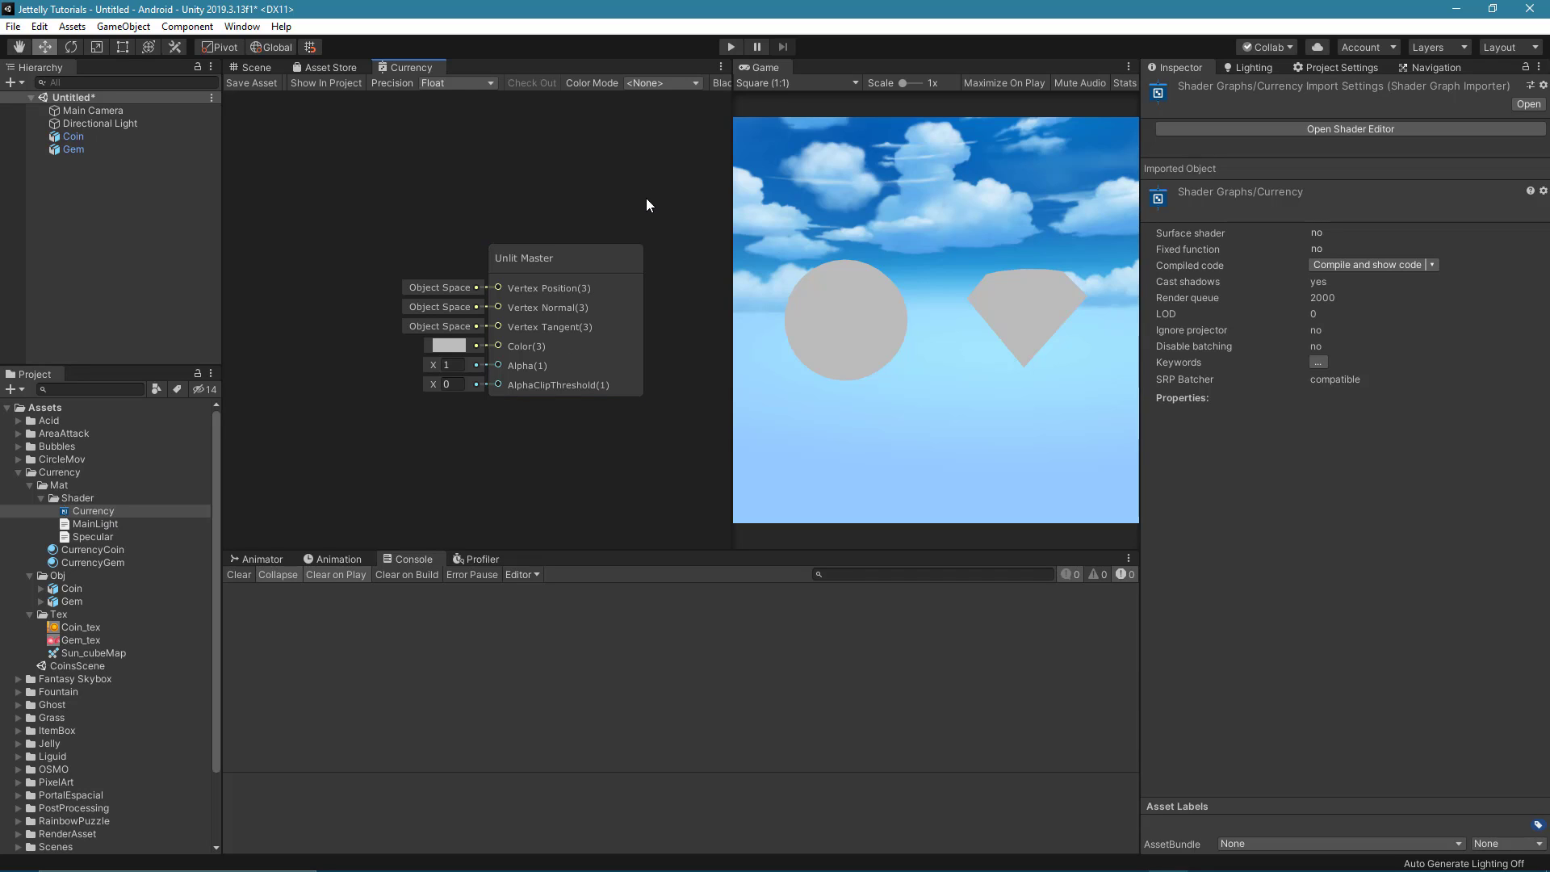
pyautogui.click(725, 82)
pyautogui.moveTo(732, 111); pyautogui.dragTo(786, 118)
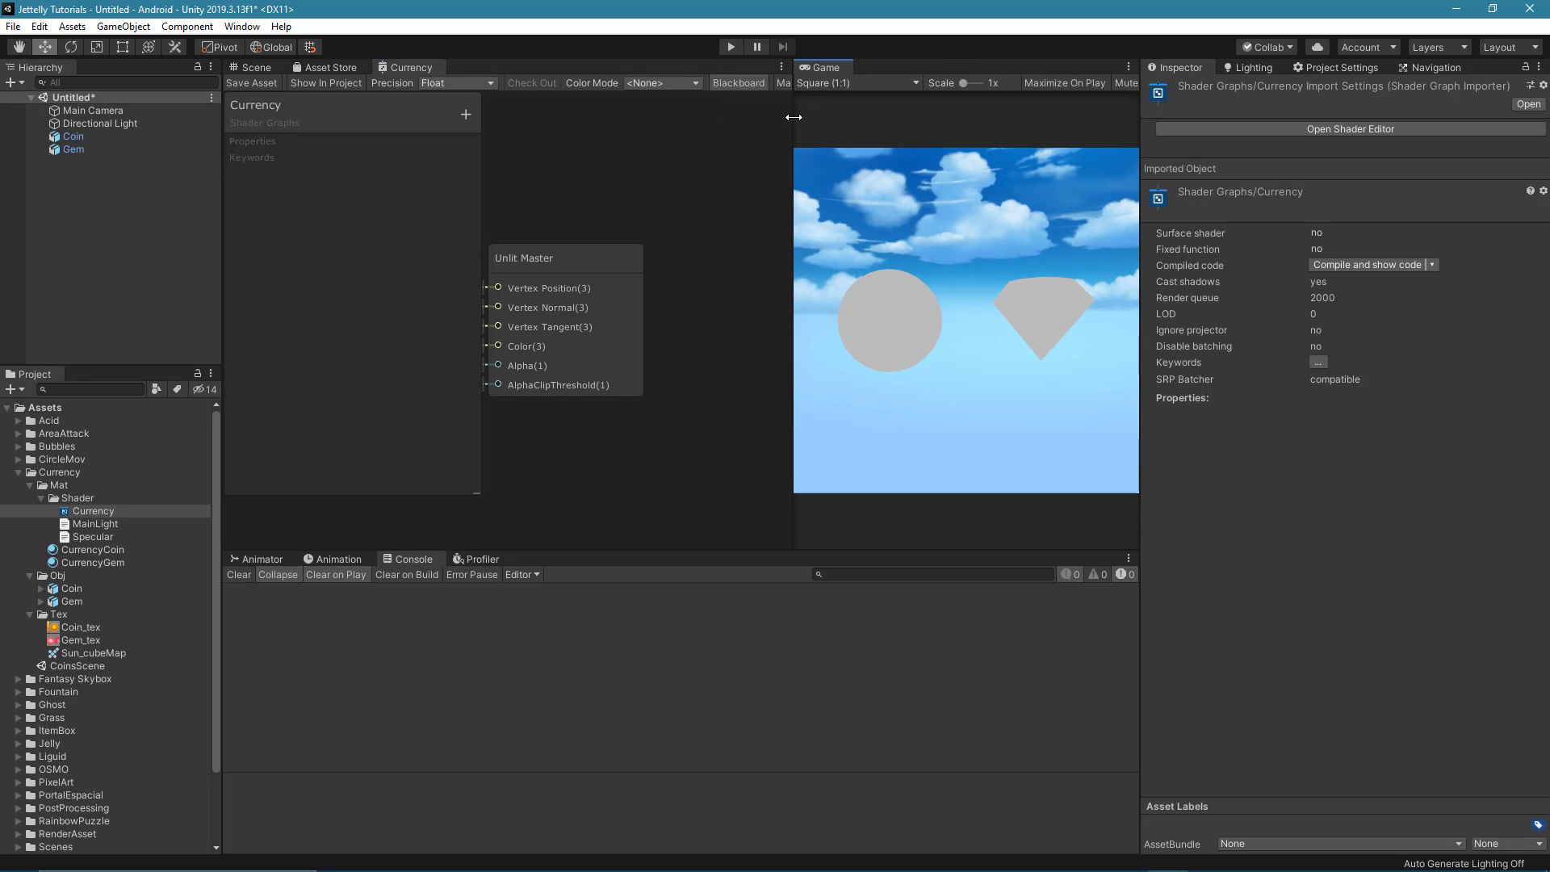
pyautogui.click(466, 113)
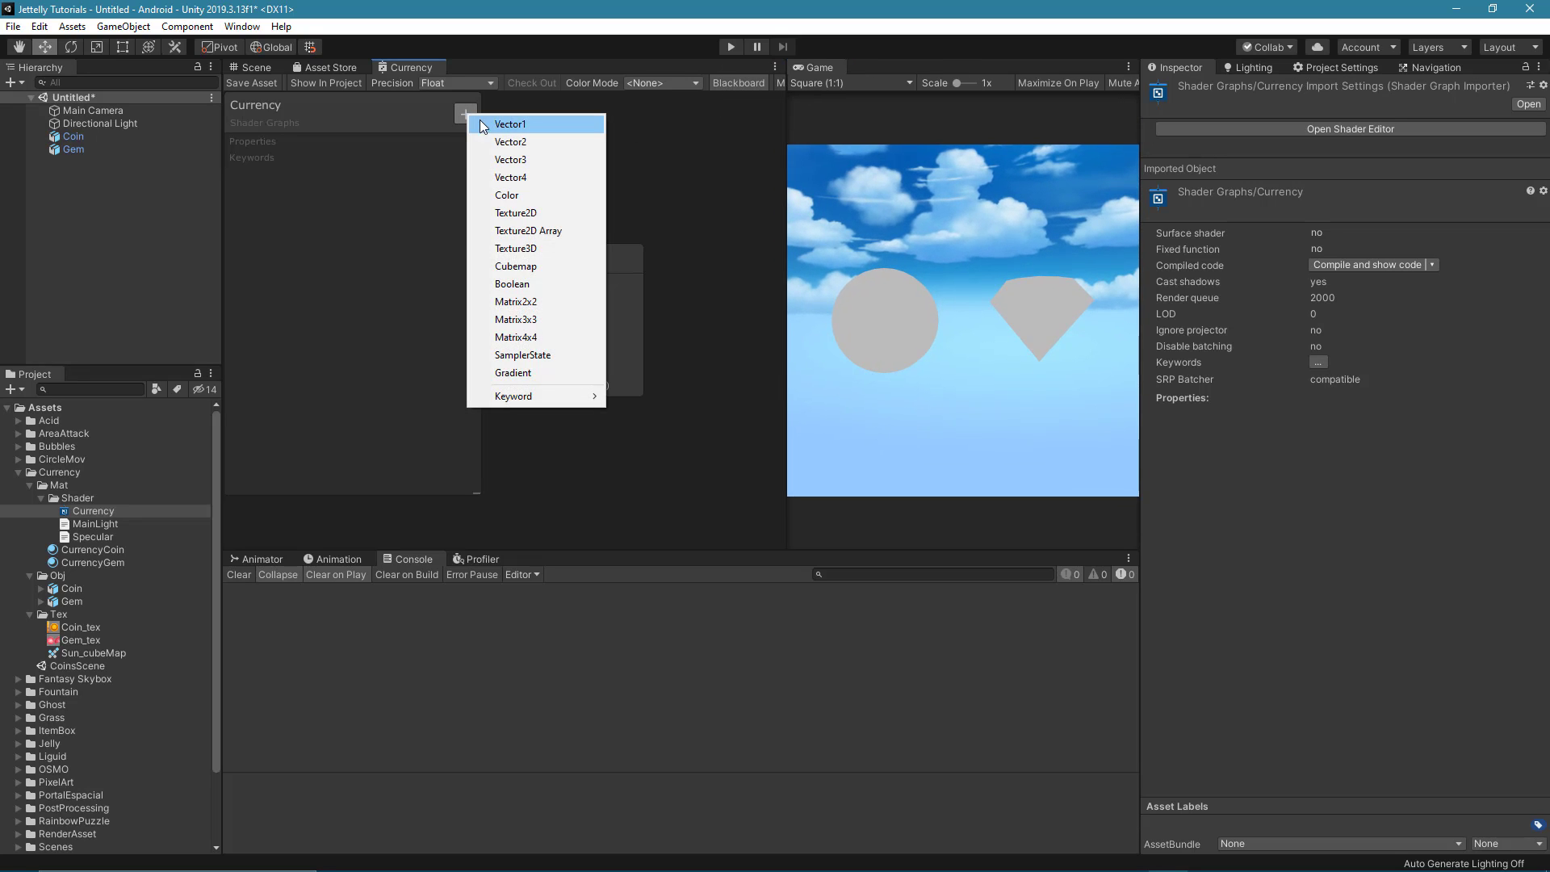
pyautogui.click(545, 213)
pyautogui.write('_')
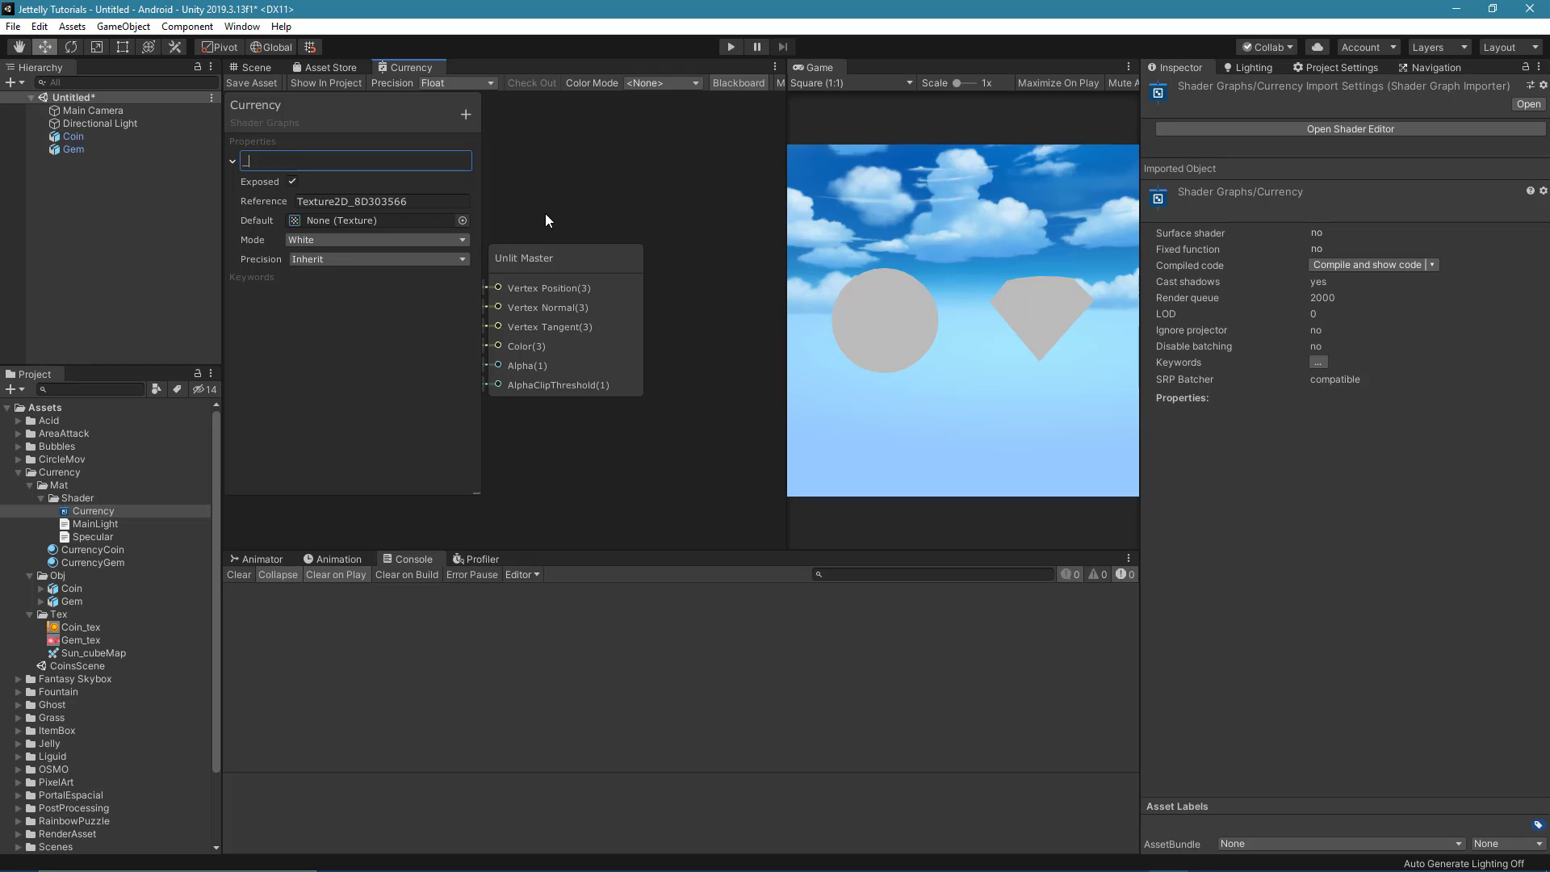
pyautogui.write('MainTex')
pyautogui.press('Return')
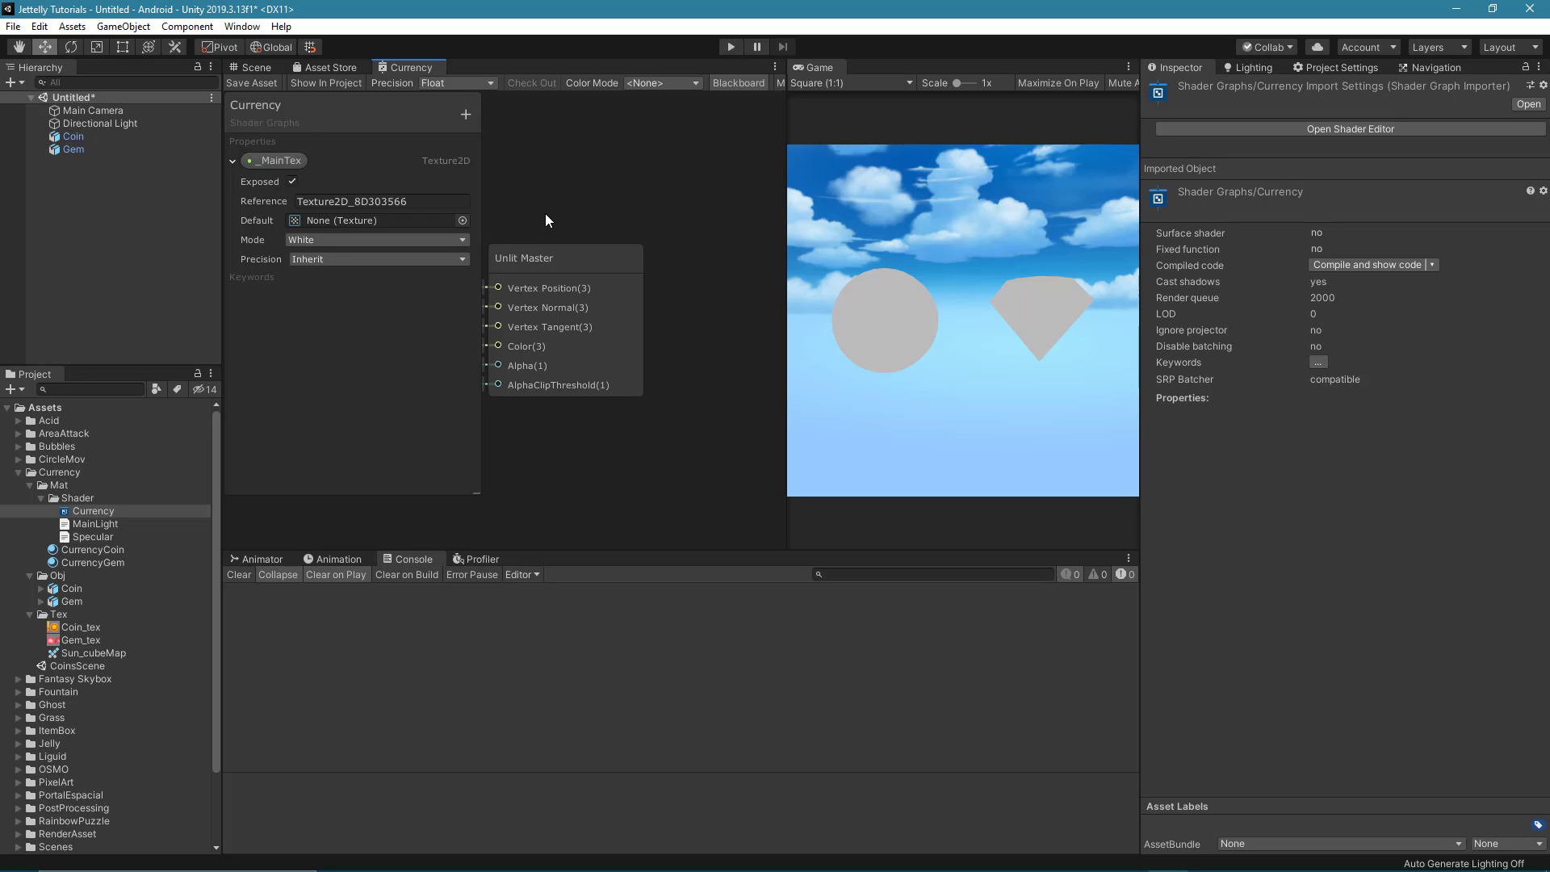
pyautogui.moveTo(271, 160)
pyautogui.mouseDown()
pyautogui.moveTo(515, 193)
pyautogui.moveTo(405, 189)
pyautogui.mouseUp()
pyautogui.click(744, 84)
# Sample _MainTex with a Sample Texture 2D node, wire RGBA into Unlit Master Color, and save.
pyautogui.moveTo(517, 263); pyautogui.dragTo(633, 286)
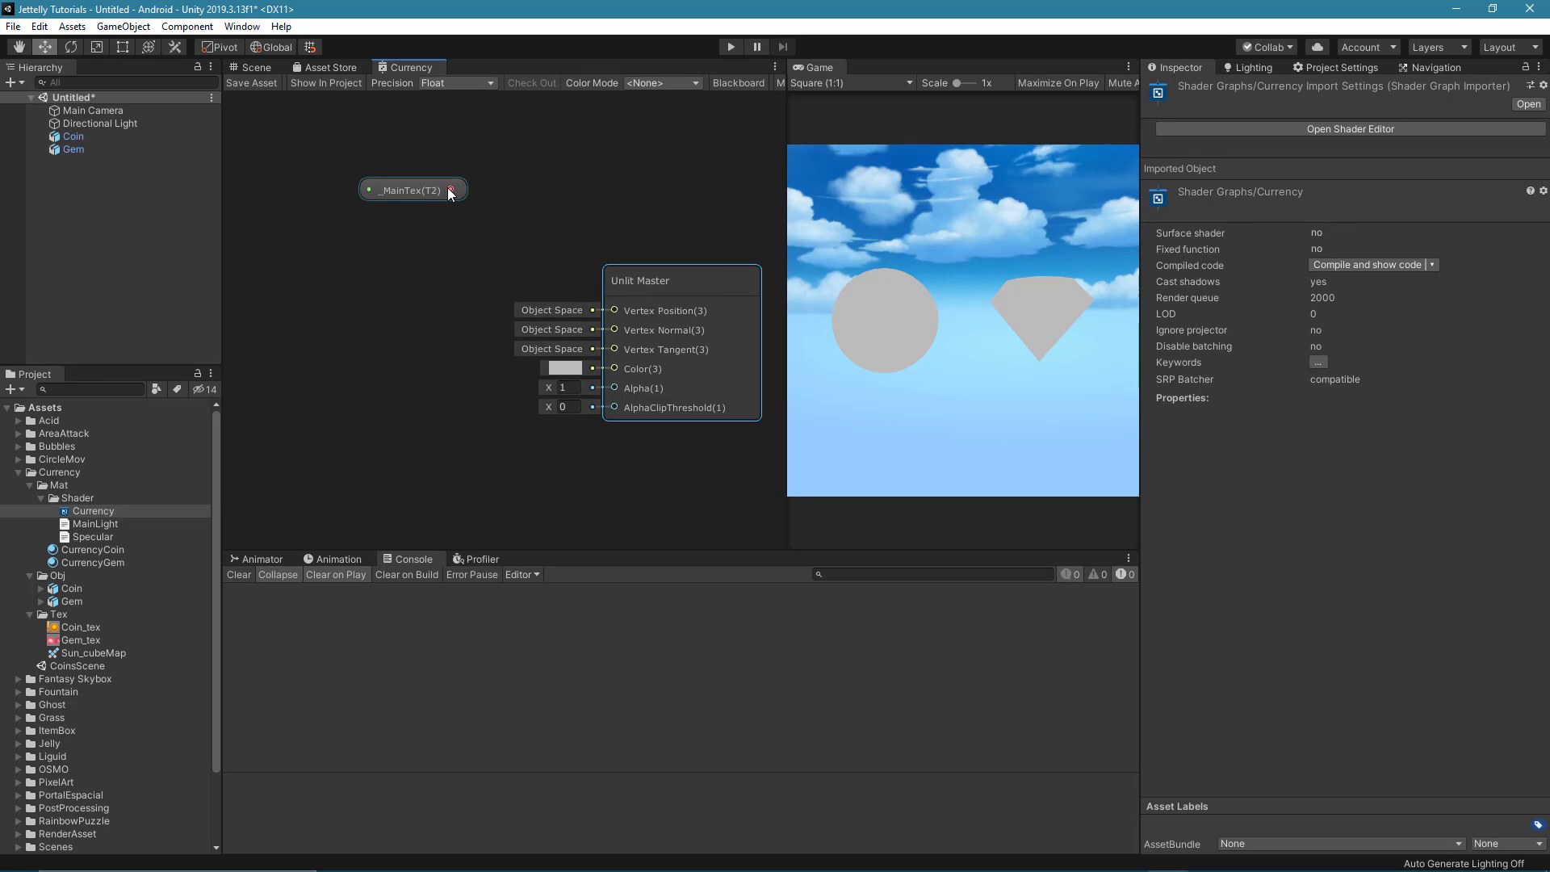
pyautogui.moveTo(450, 189); pyautogui.dragTo(475, 245)
pyautogui.write('sample')
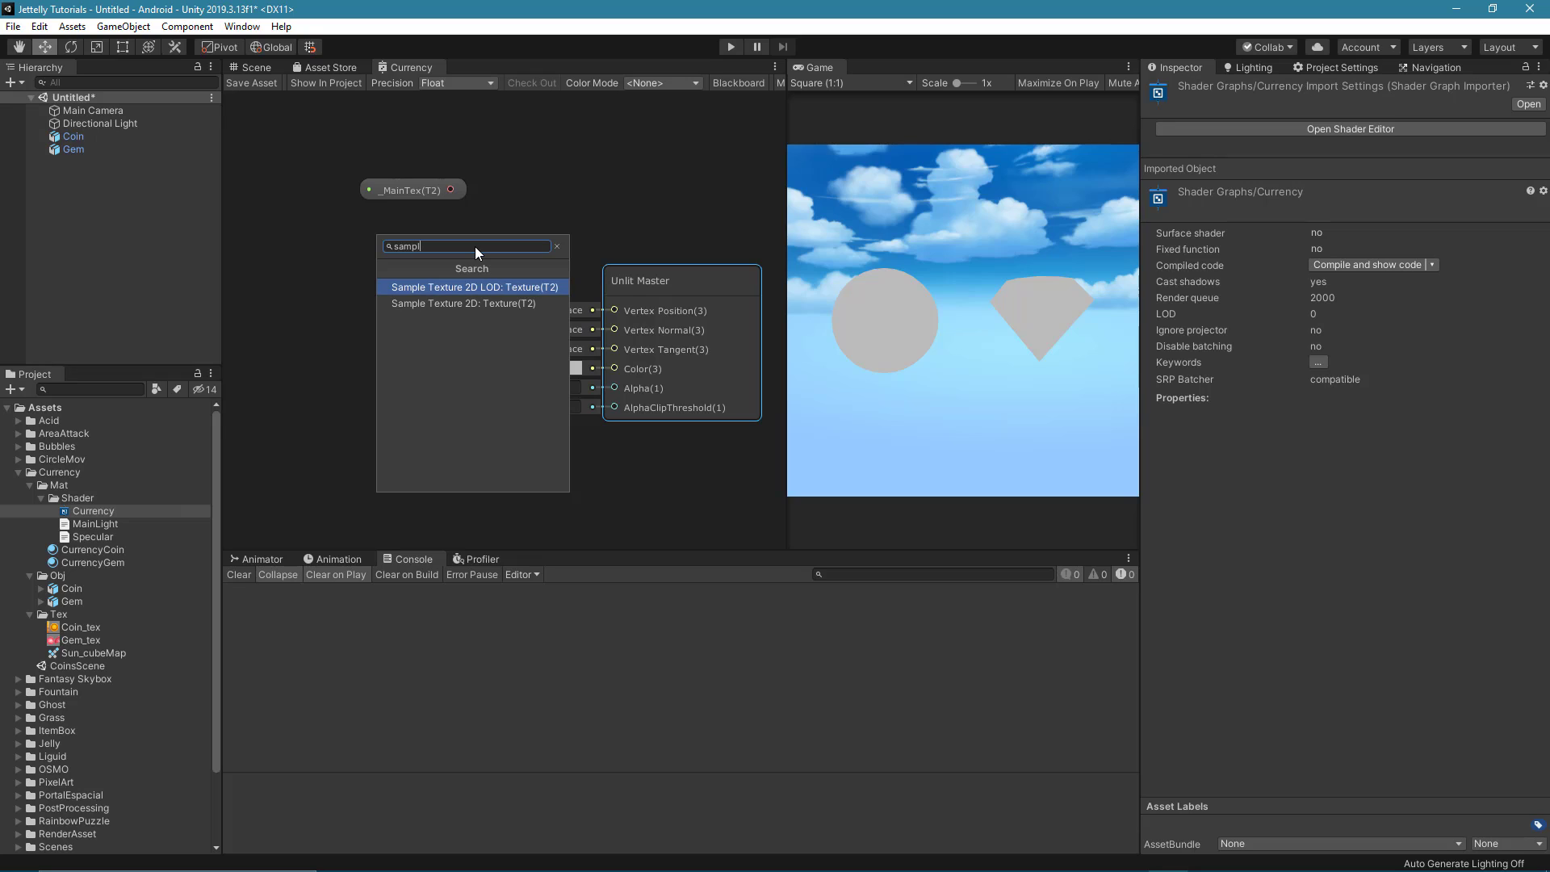
pyautogui.press('Down')
pyautogui.press('Return')
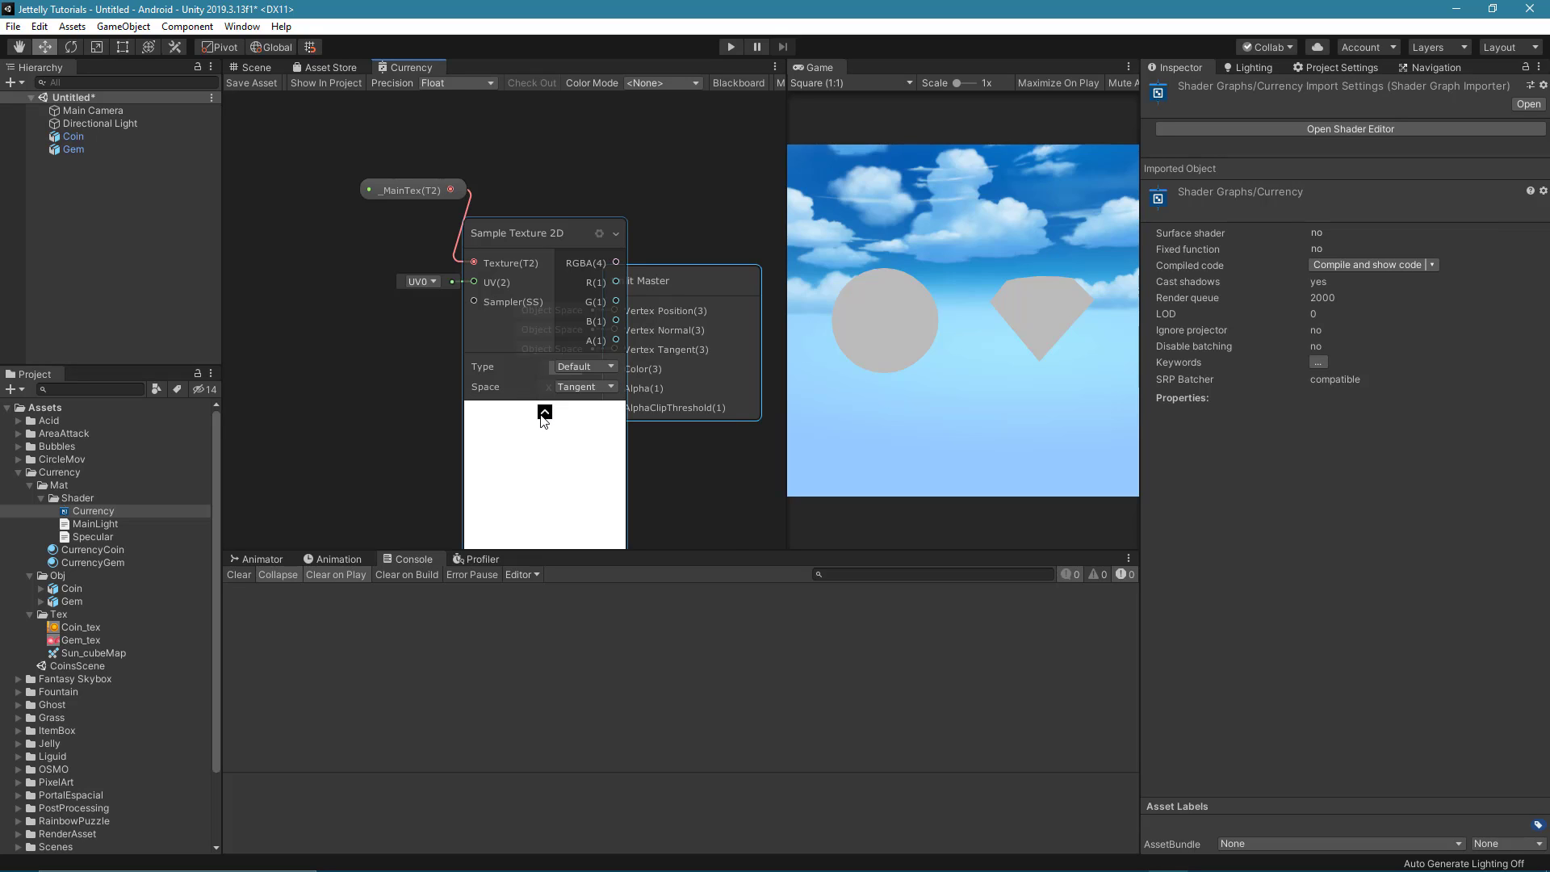
pyautogui.click(545, 412)
pyautogui.moveTo(413, 191)
pyautogui.mouseDown()
pyautogui.moveTo(393, 211)
pyautogui.moveTo(516, 234)
pyautogui.moveTo(383, 209)
pyautogui.mouseUp()
pyautogui.scroll(-3, 519, 224)
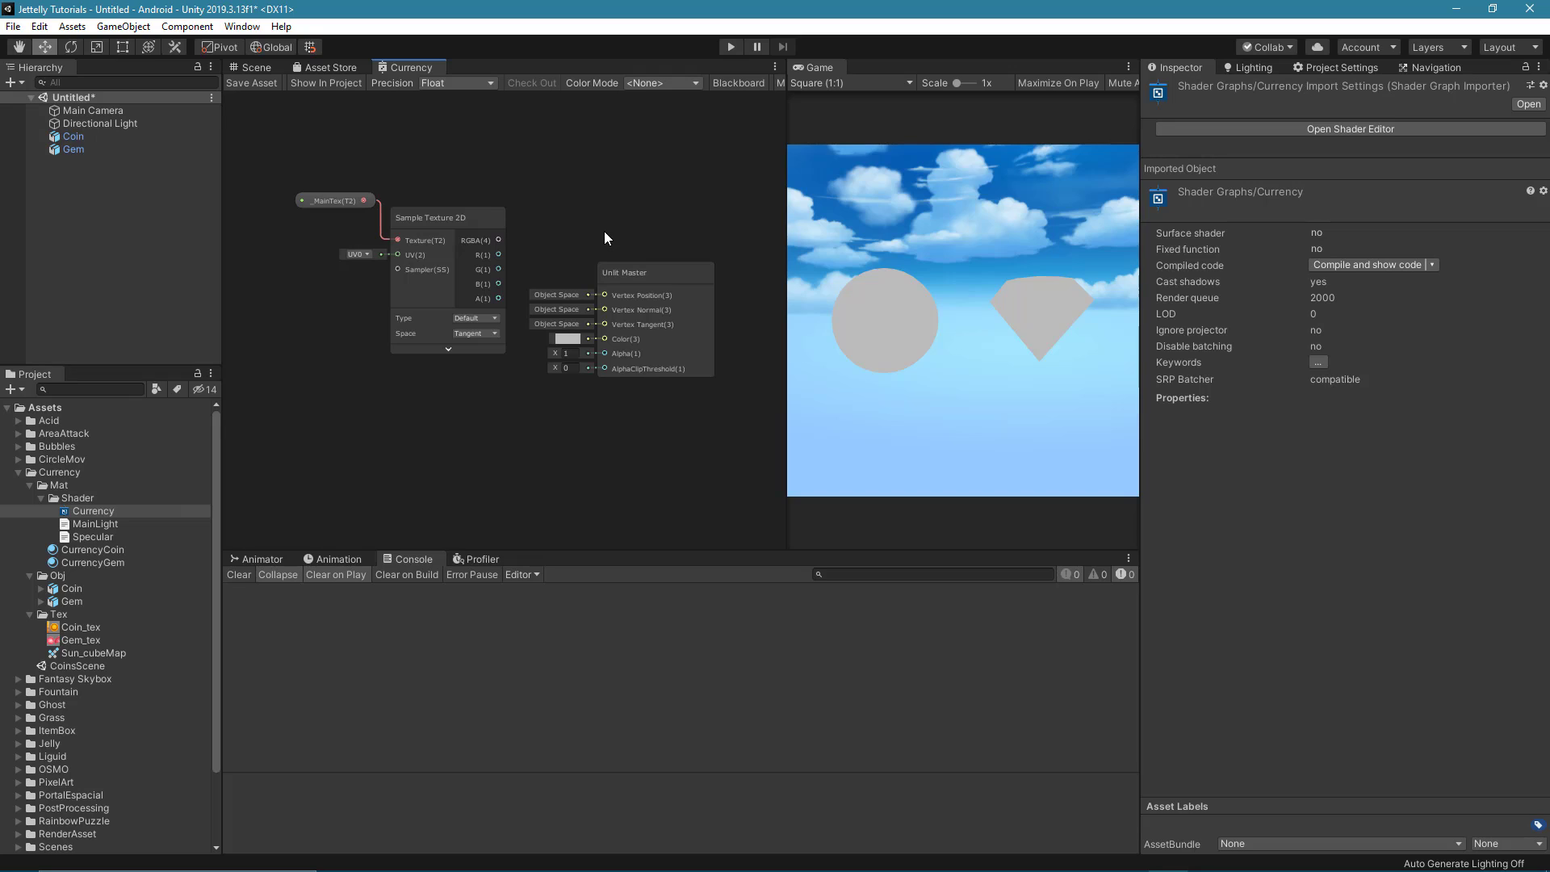
pyautogui.moveTo(497, 239); pyautogui.dragTo(581, 341)
pyautogui.moveTo(631, 274); pyautogui.dragTo(633, 182)
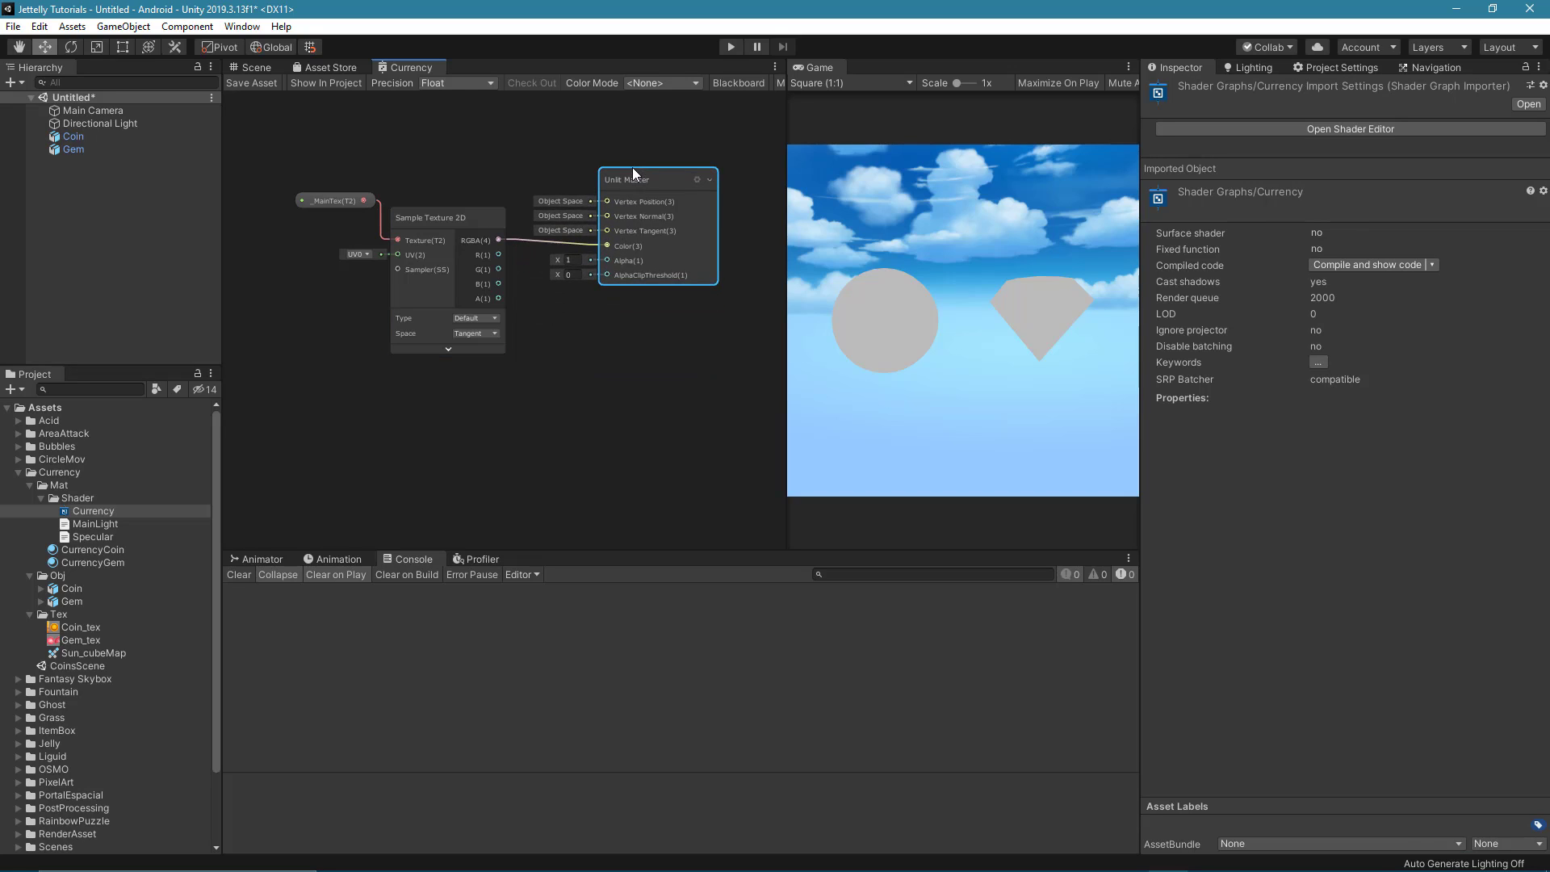
pyautogui.moveTo(632, 172); pyautogui.dragTo(628, 206, button='middle')
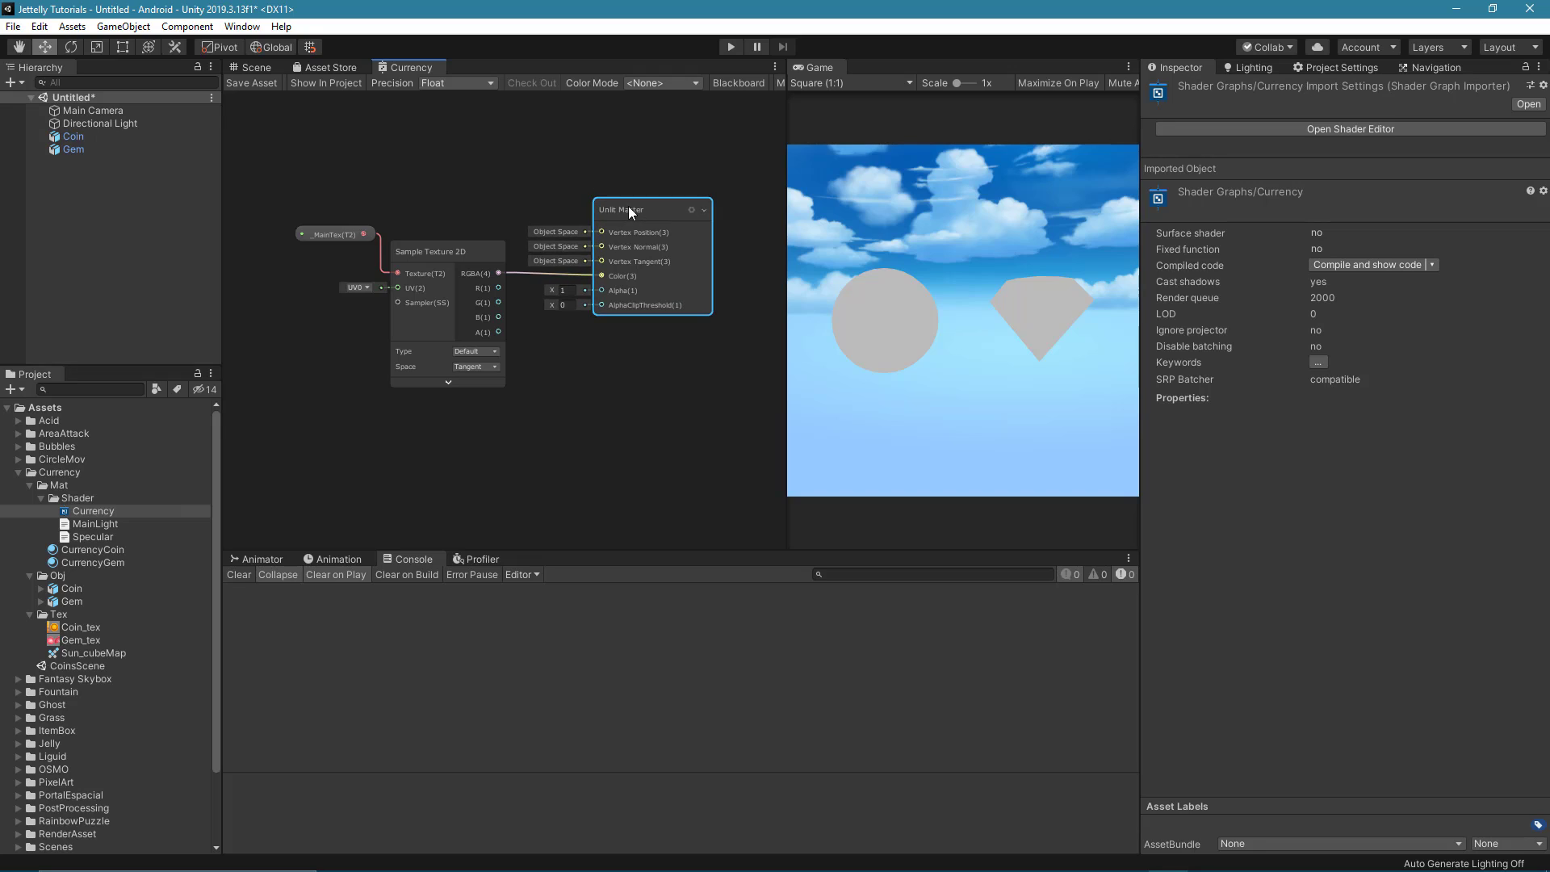
pyautogui.click(260, 84)
# Assign Coin_tex to CurrencyCoin's _MainTex and Gem_tex to CurrencyGem's _MainTex.
pyautogui.click(255, 70)
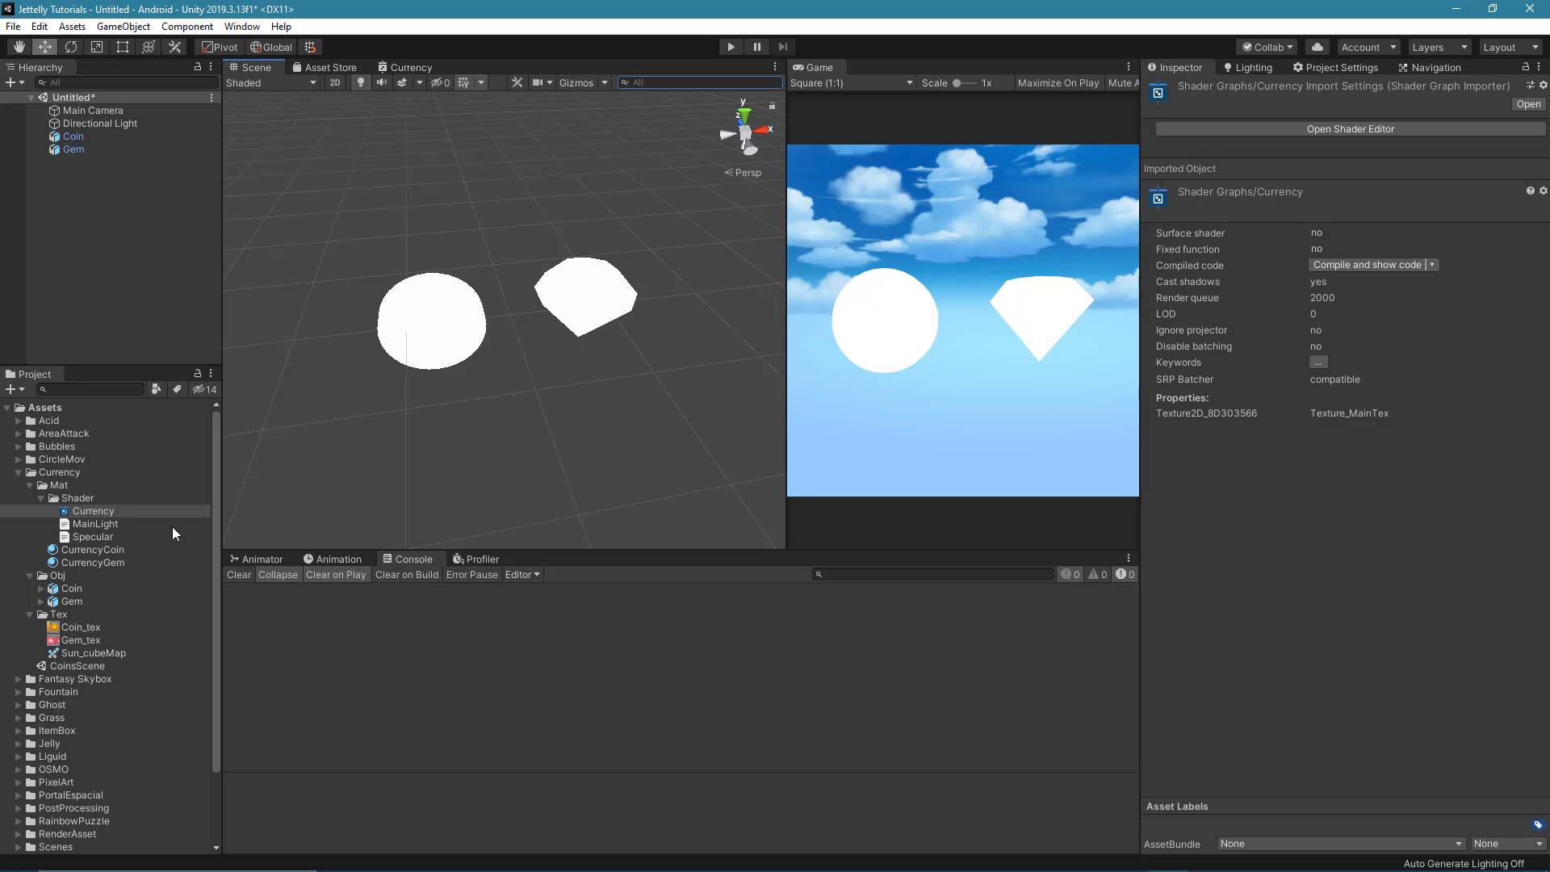
pyautogui.click(111, 552)
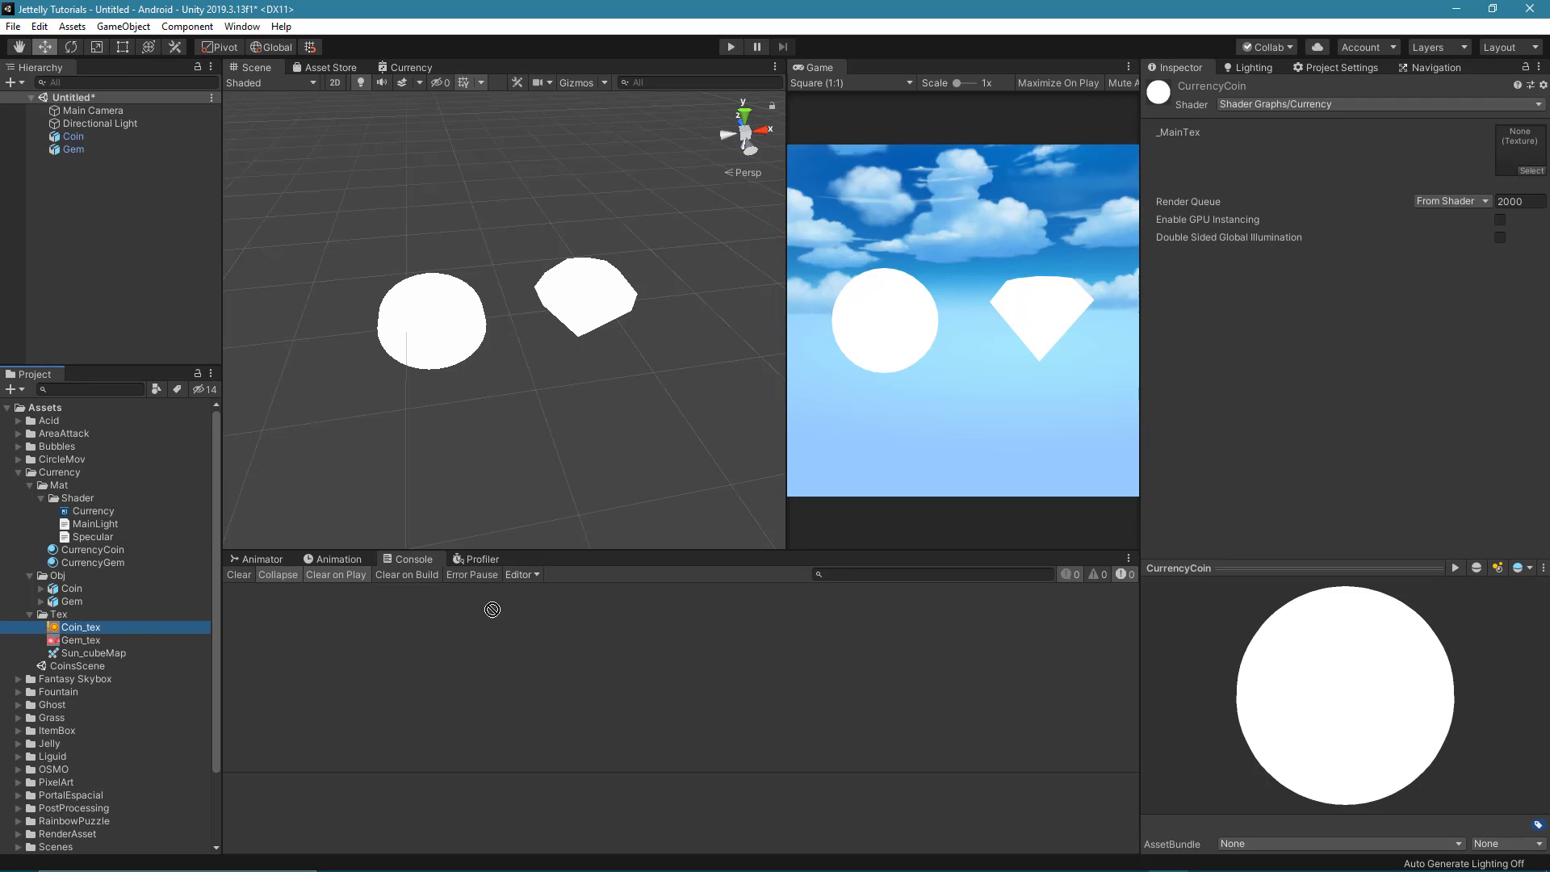
pyautogui.moveTo(60, 632); pyautogui.dragTo(1520, 149)
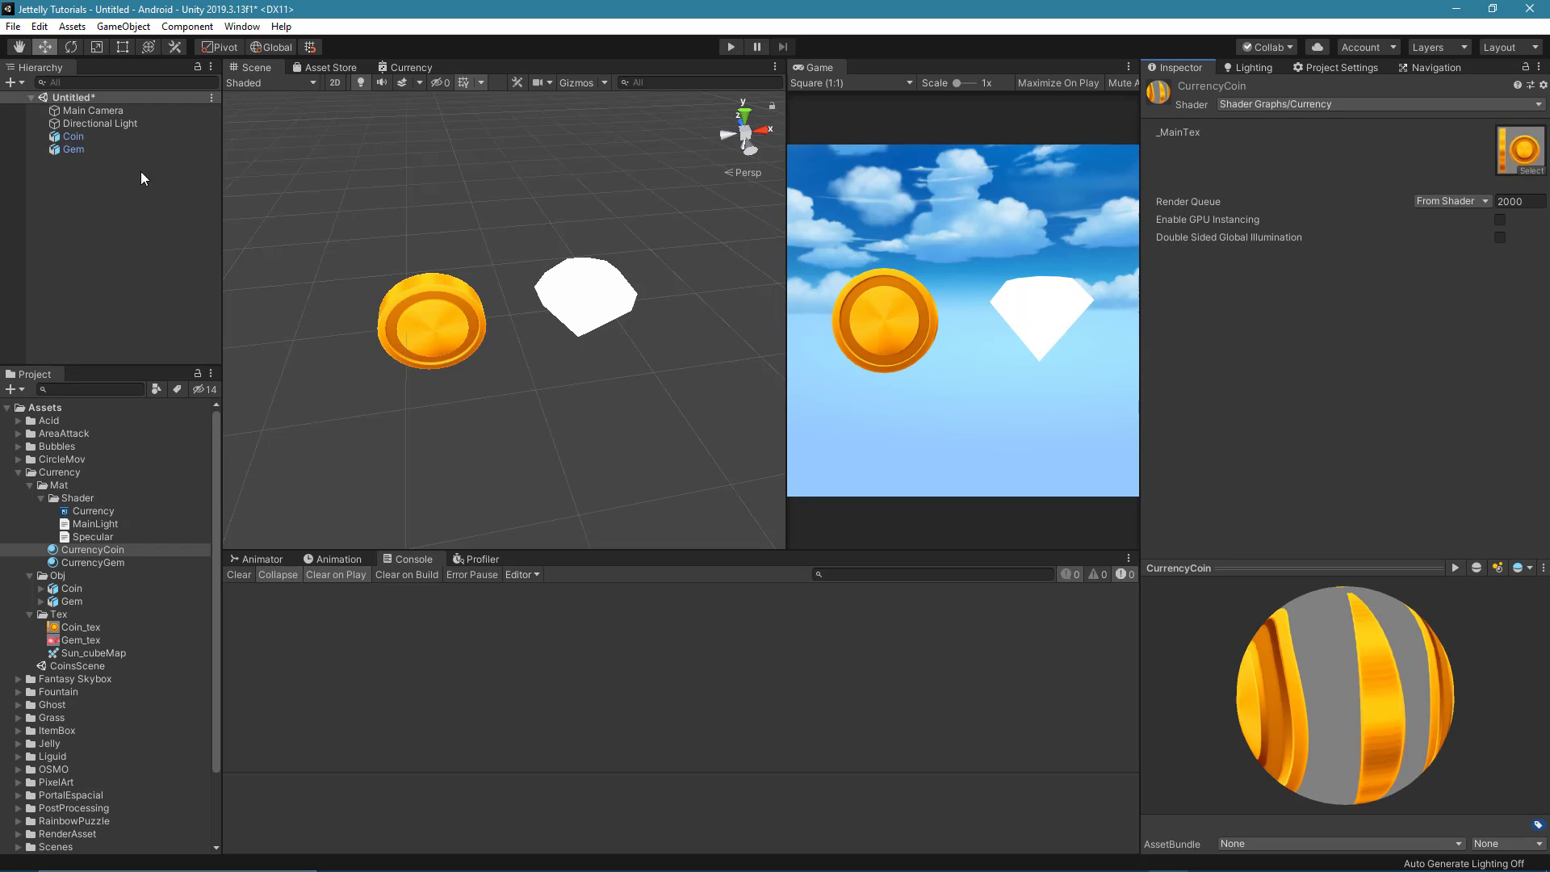
pyautogui.click(89, 562)
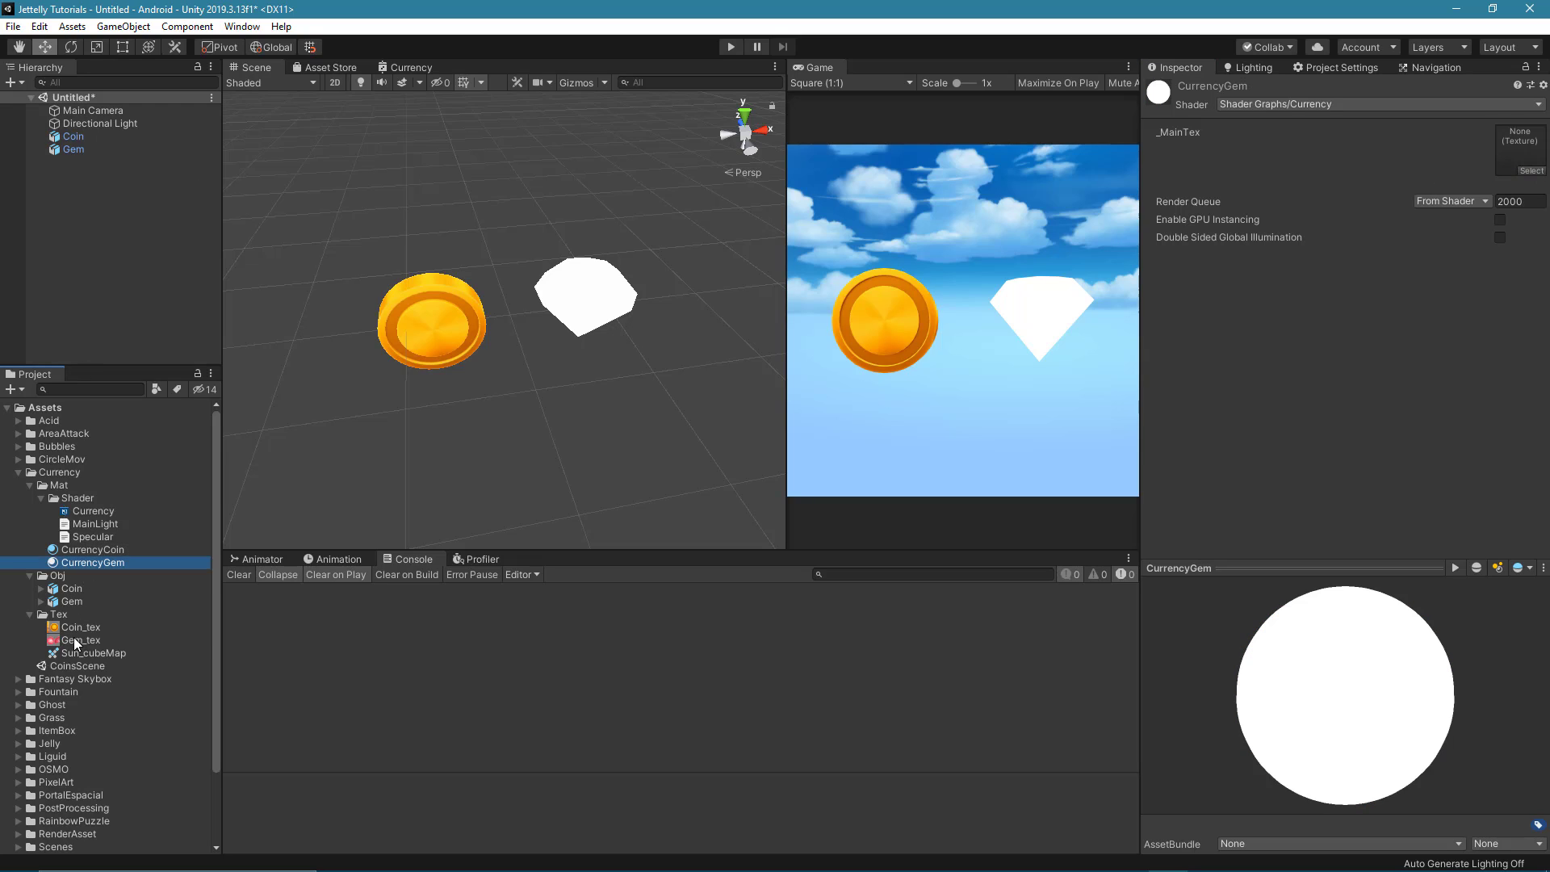
pyautogui.moveTo(74, 639); pyautogui.dragTo(1536, 159)
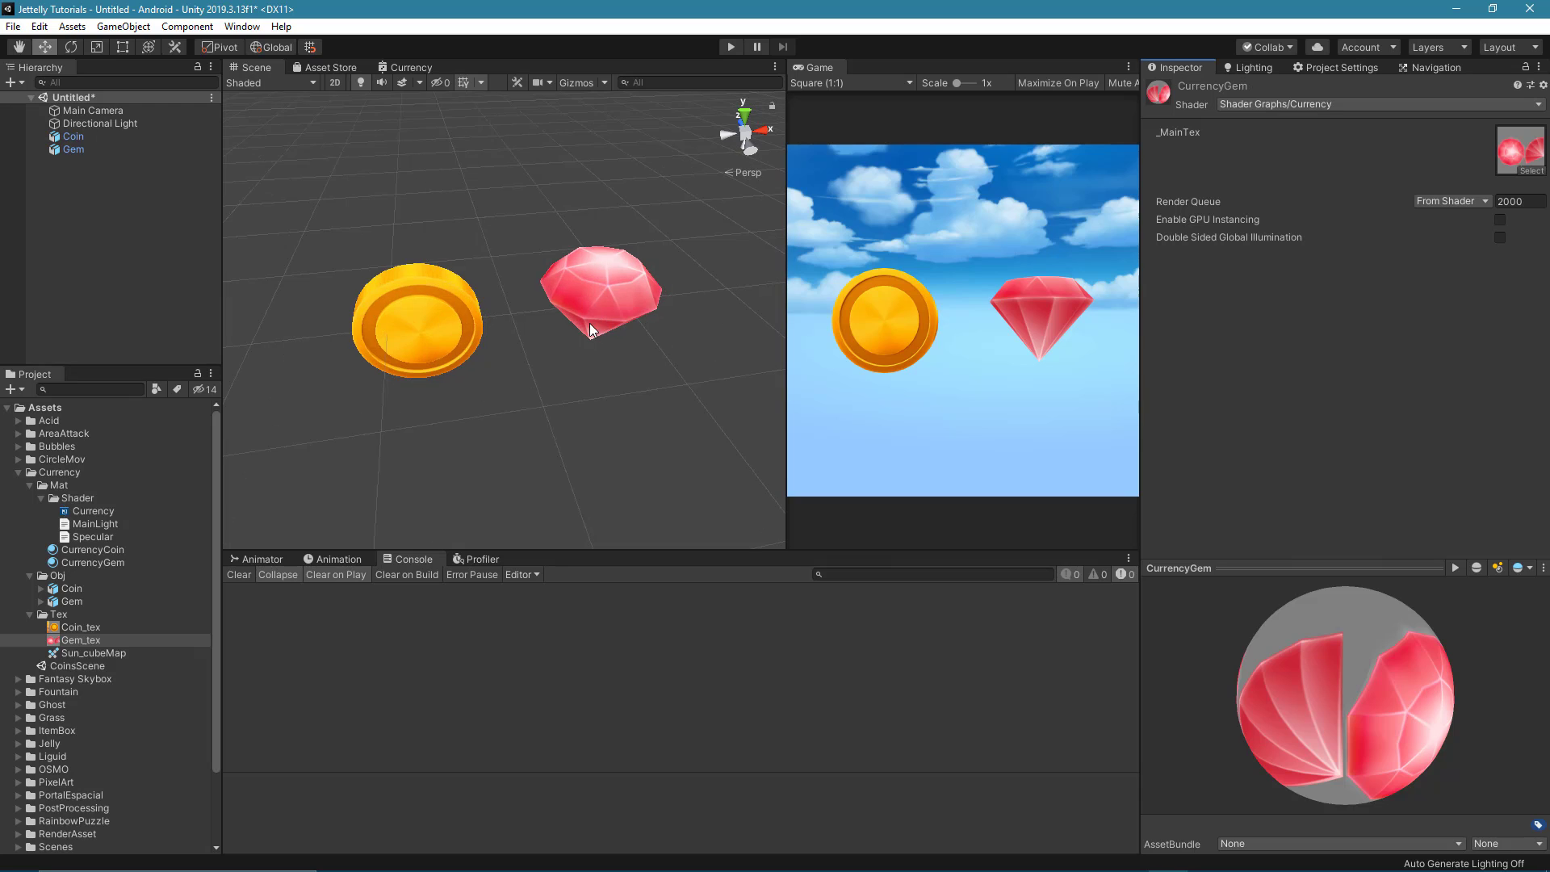
pyautogui.moveTo(371, 434)
pyautogui.keyDown('alt'); pyautogui.mouseDown()
pyautogui.moveTo(517, 192)
pyautogui.moveTo(296, 213)
pyautogui.moveTo(451, 370)
pyautogui.mouseUp(); pyautogui.keyUp('alt')
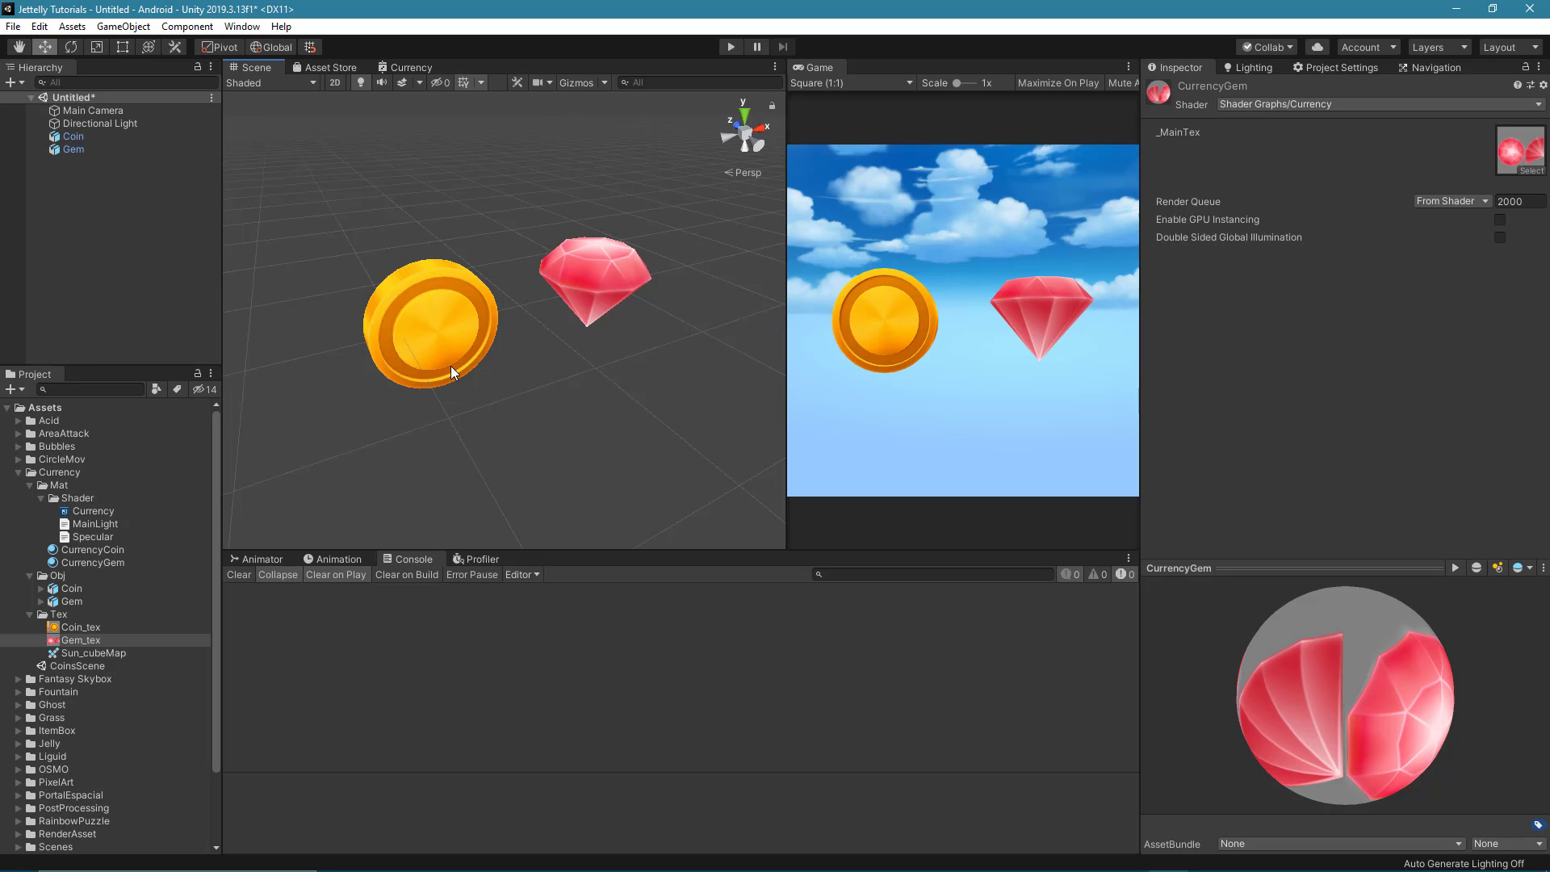
pyautogui.click(410, 69)
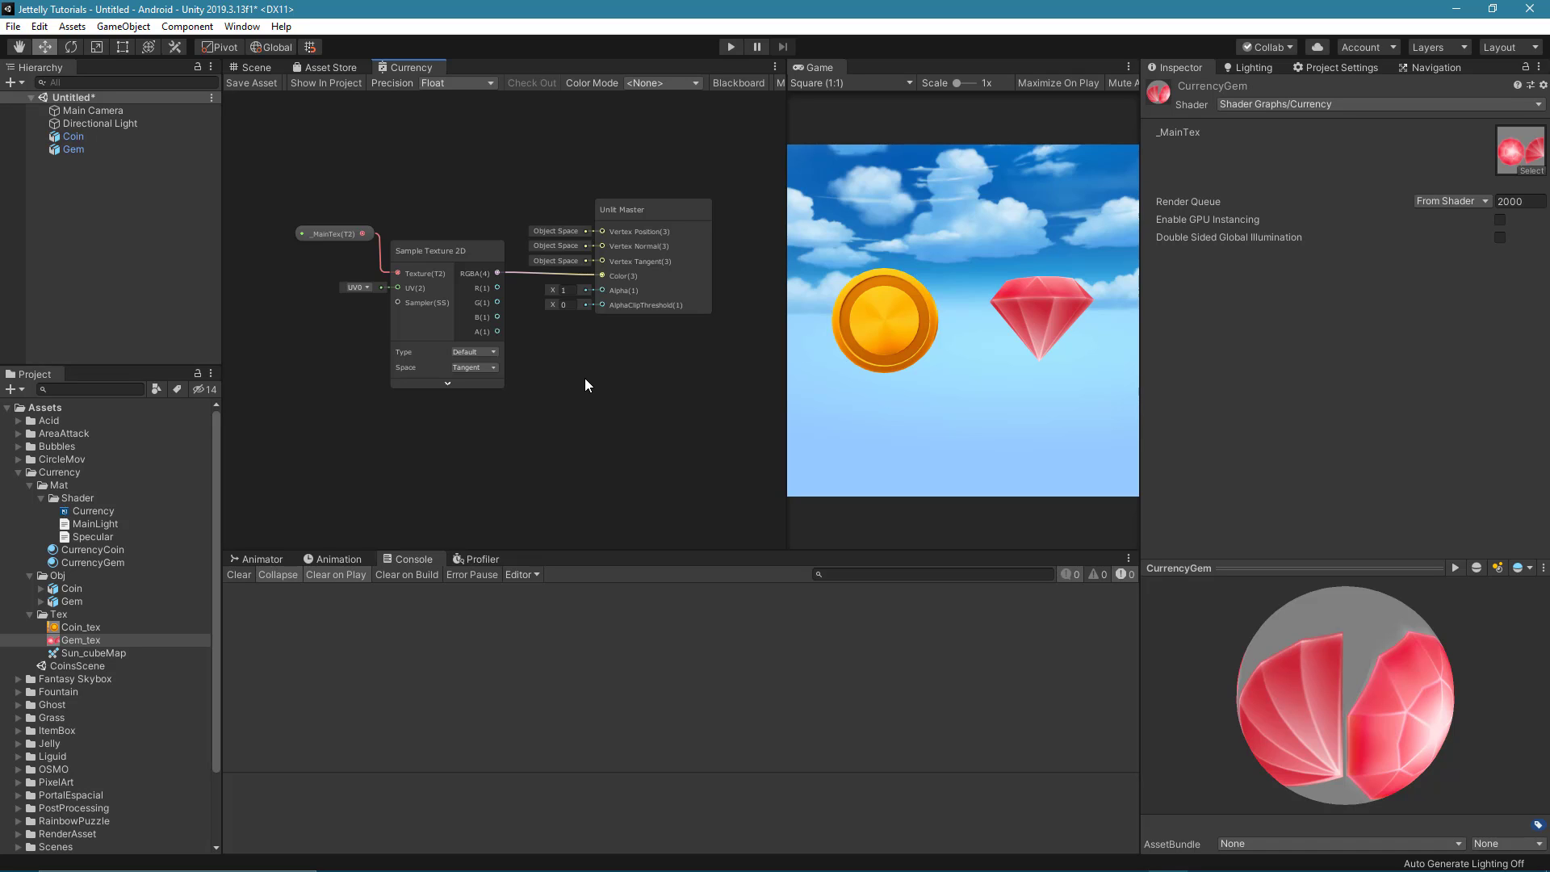
# Add a Custom Function node to the Currency graph, placed below the other nodes.
pyautogui.press('space')
pyautogui.write('custom')
pyautogui.press('Return')
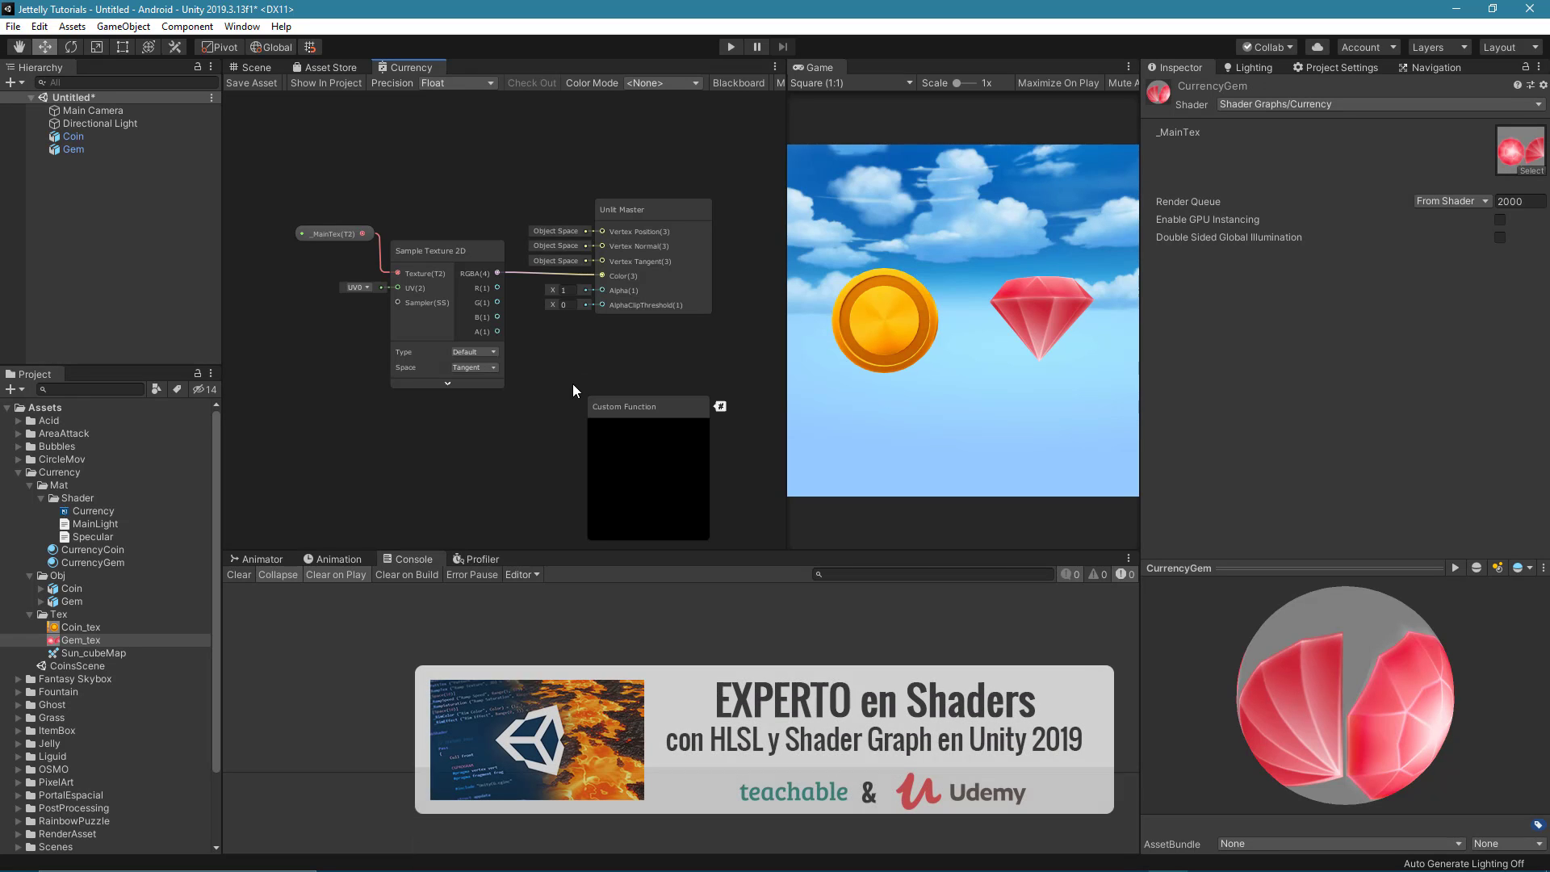
pyautogui.moveTo(573, 385); pyautogui.dragTo(611, 284, button='middle')
pyautogui.moveTo(670, 304); pyautogui.dragTo(490, 334)
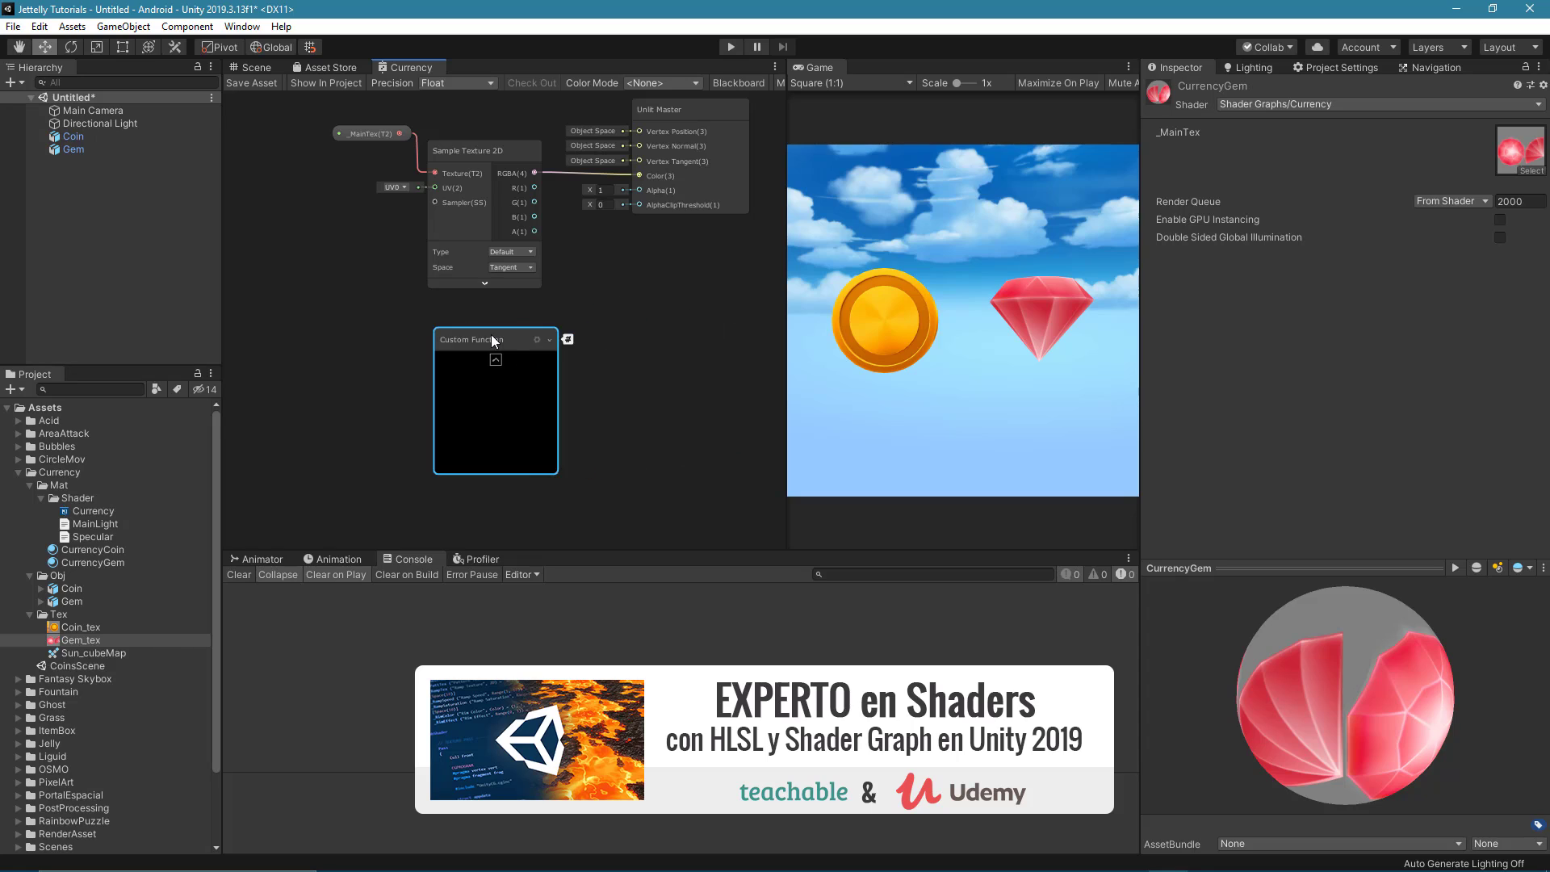
pyautogui.click(580, 327)
pyautogui.moveTo(580, 328); pyautogui.dragTo(526, 347, button='middle')
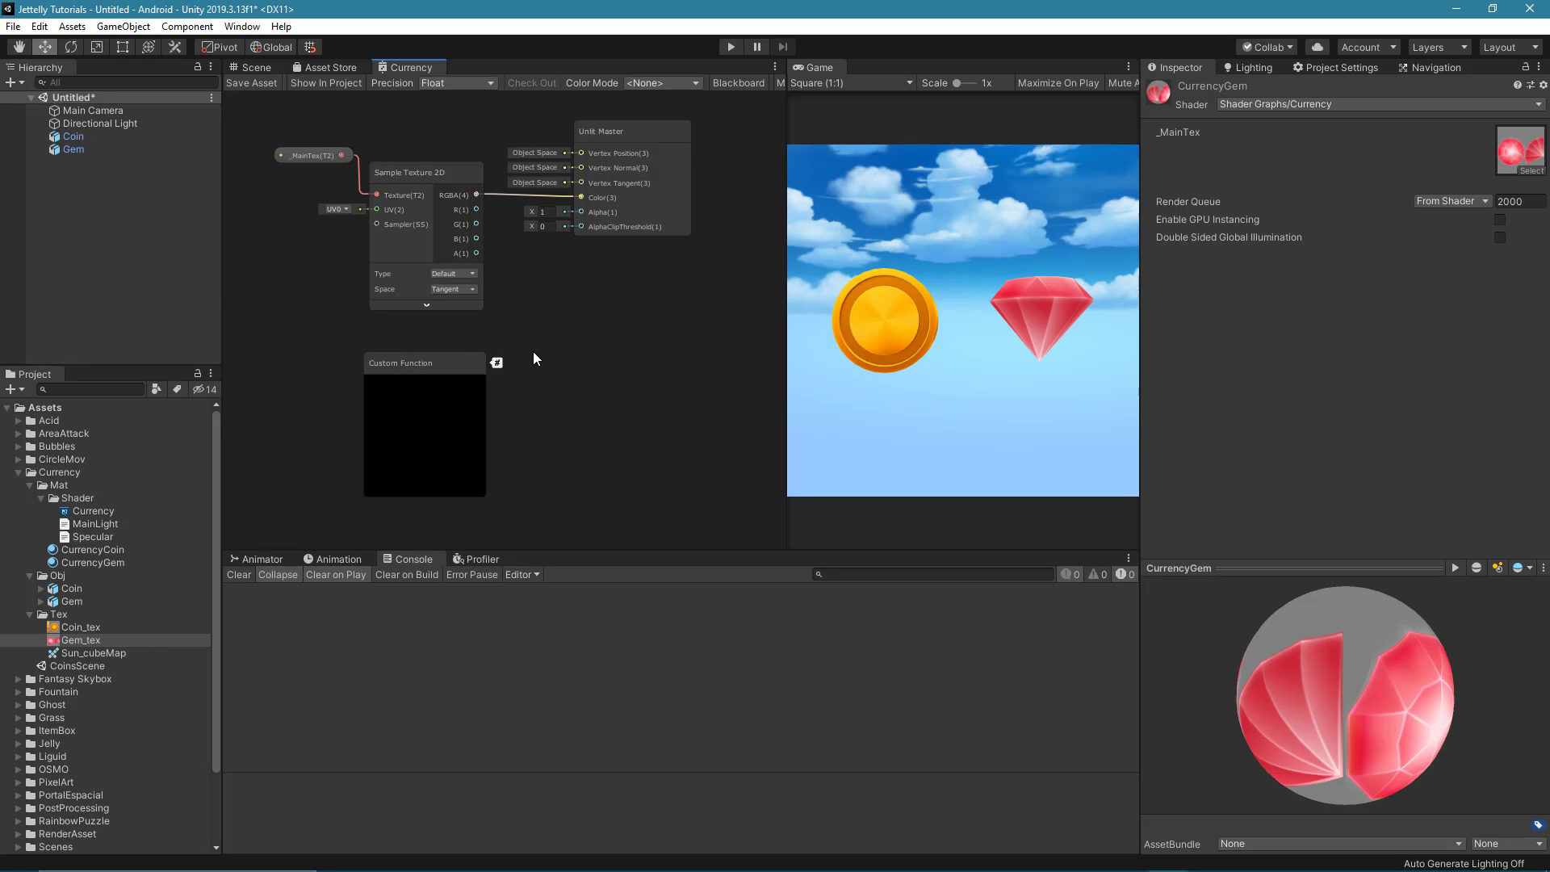
# Set the Custom Function's source to the MainLight file and open MainLight.hlsl in the code editor.
pyautogui.click(103, 523)
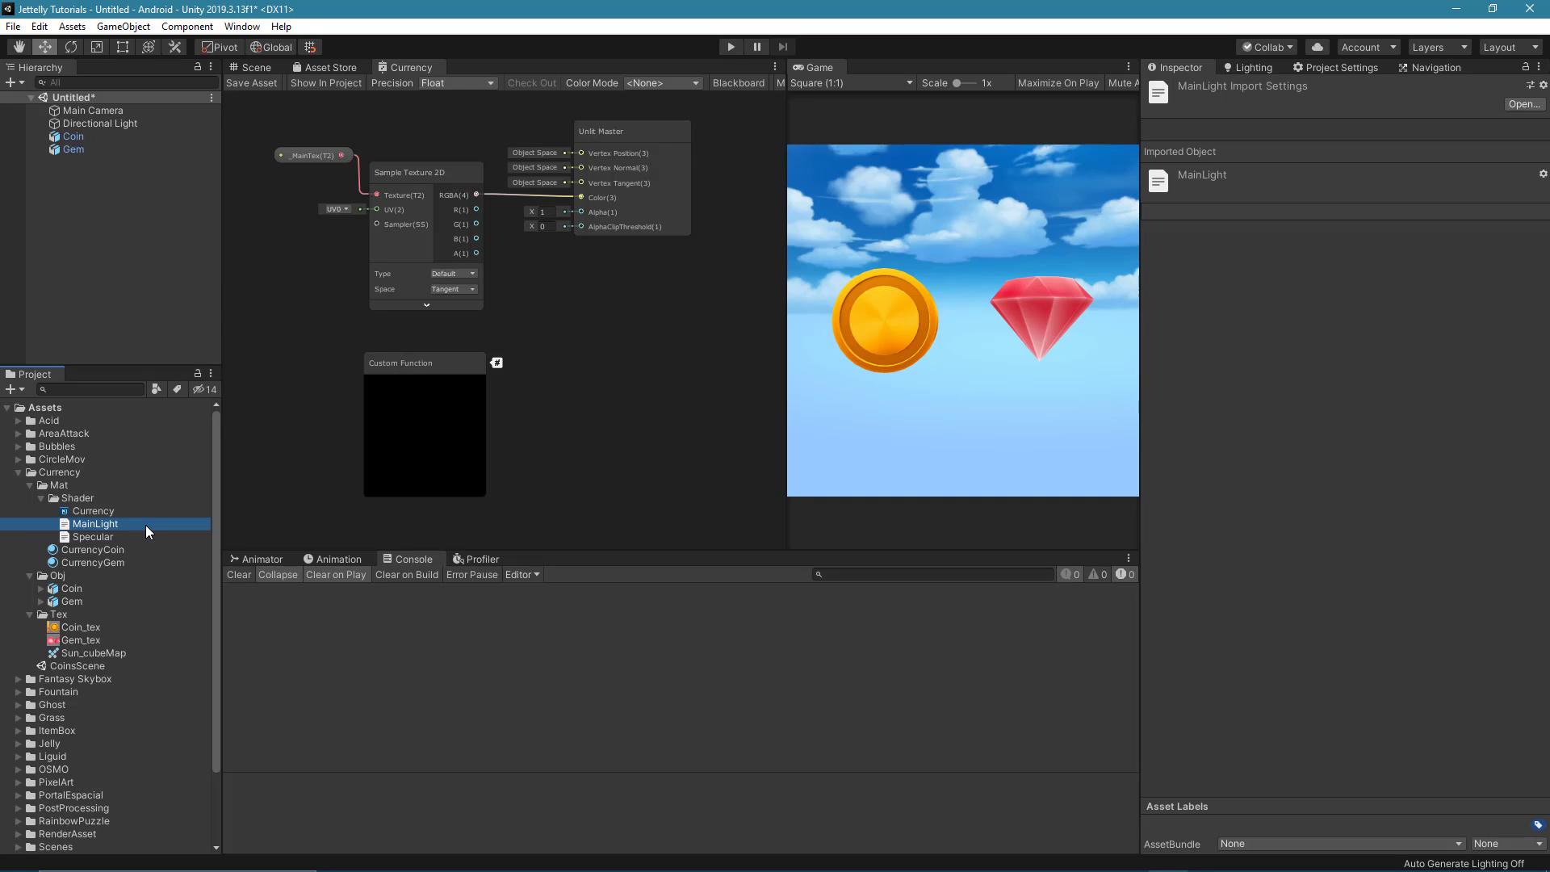
pyautogui.click(441, 364)
pyautogui.scroll(2, 475, 404)
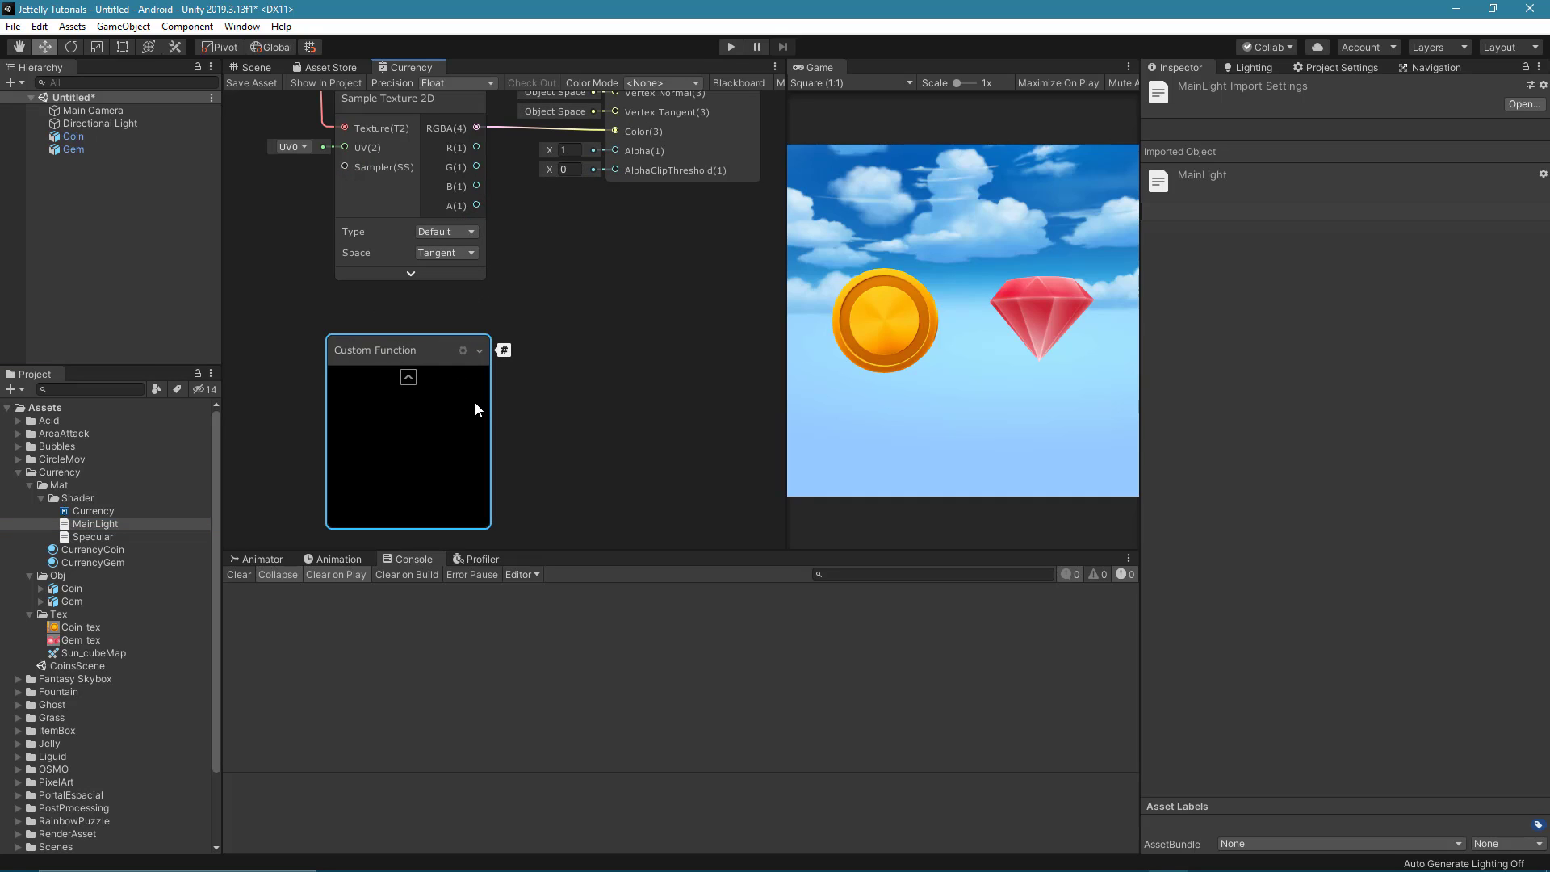
pyautogui.click(462, 352)
pyautogui.moveTo(600, 331); pyautogui.dragTo(589, 197, button='middle')
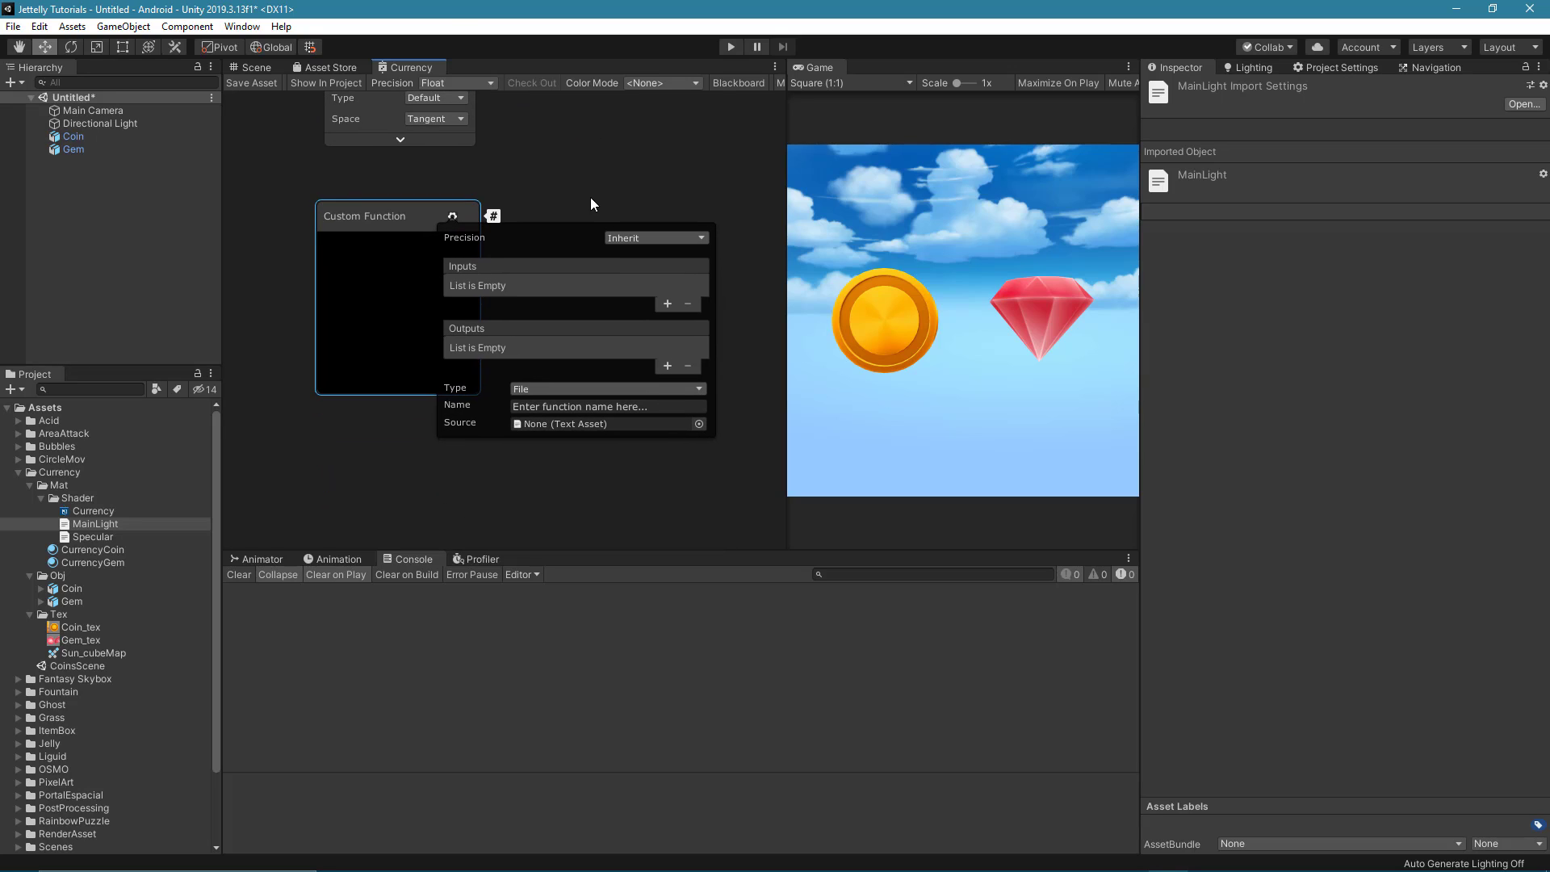
pyautogui.moveTo(80, 522)
pyautogui.mouseDown()
pyautogui.moveTo(128, 525)
pyautogui.moveTo(534, 425)
pyautogui.mouseUp()
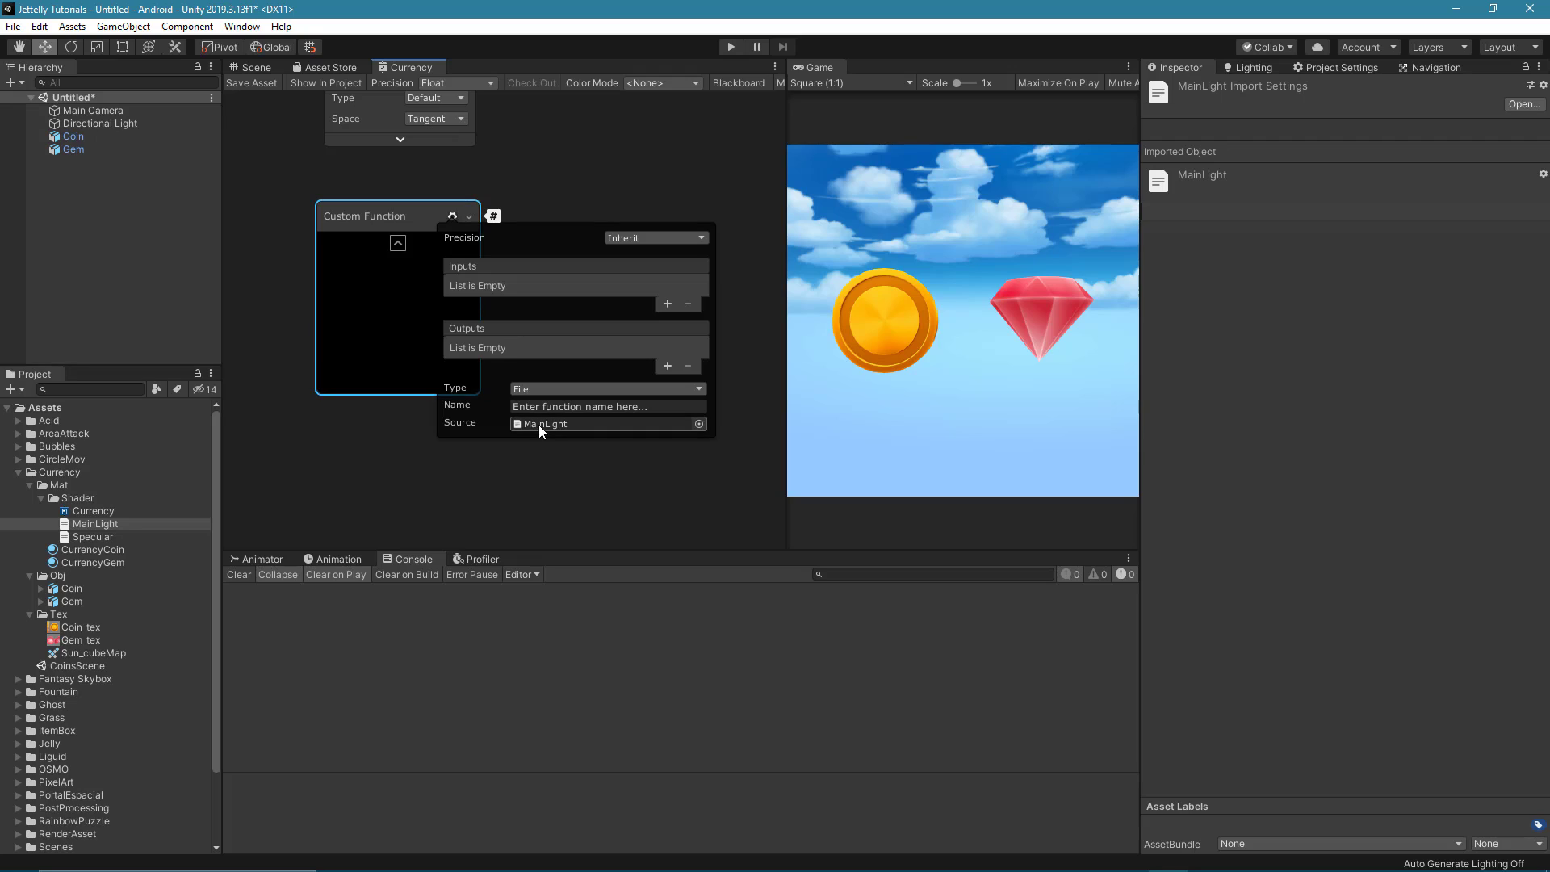
pyautogui.doubleClick(539, 423)
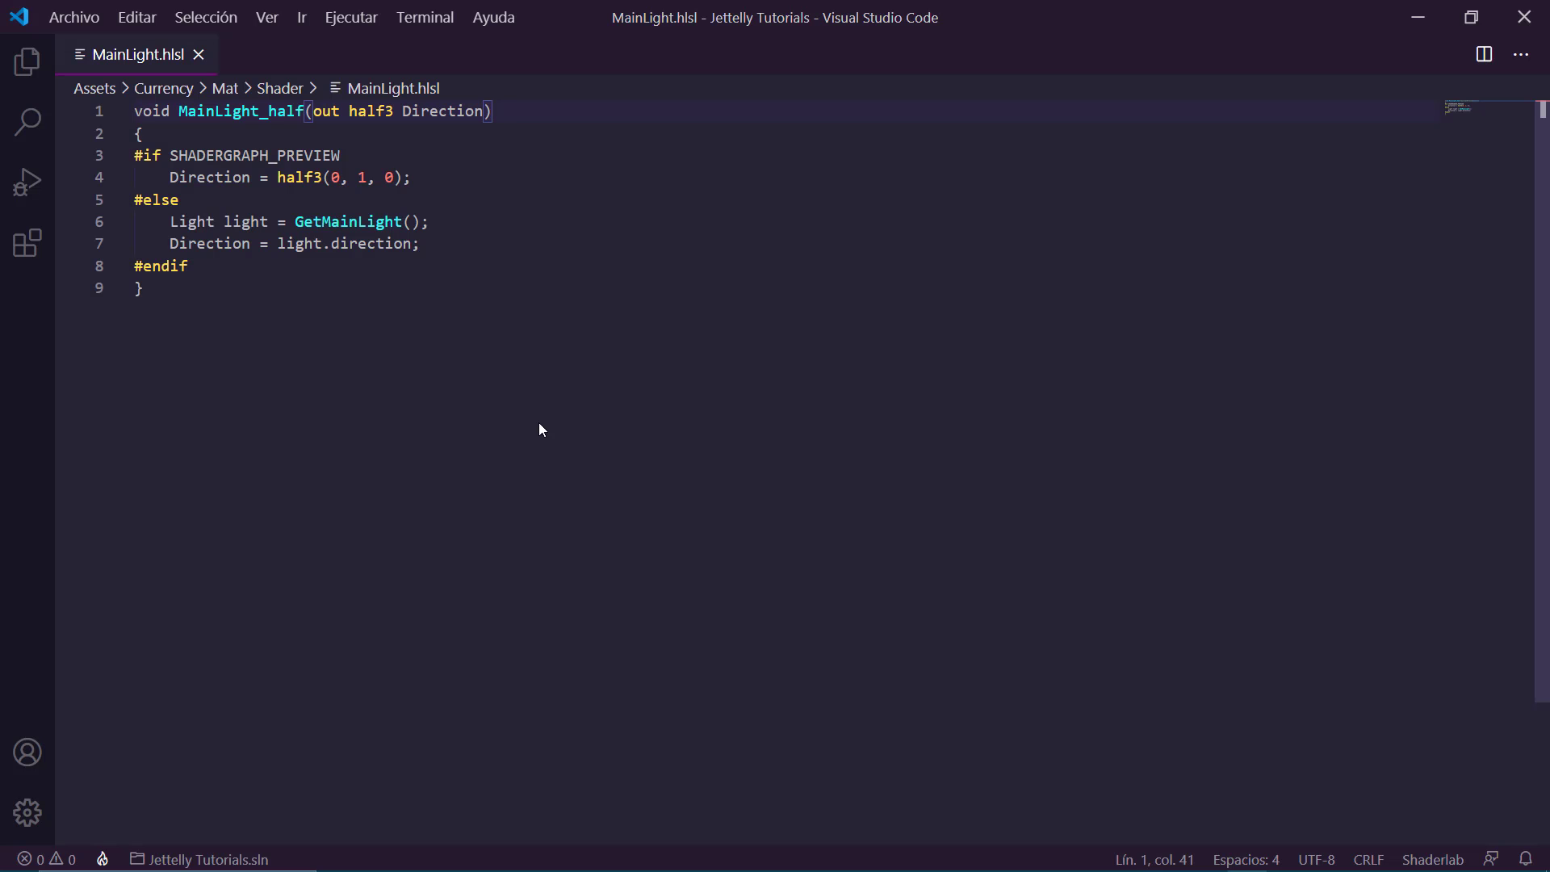
pyautogui.moveTo(461, 223); pyautogui.dragTo(172, 223)
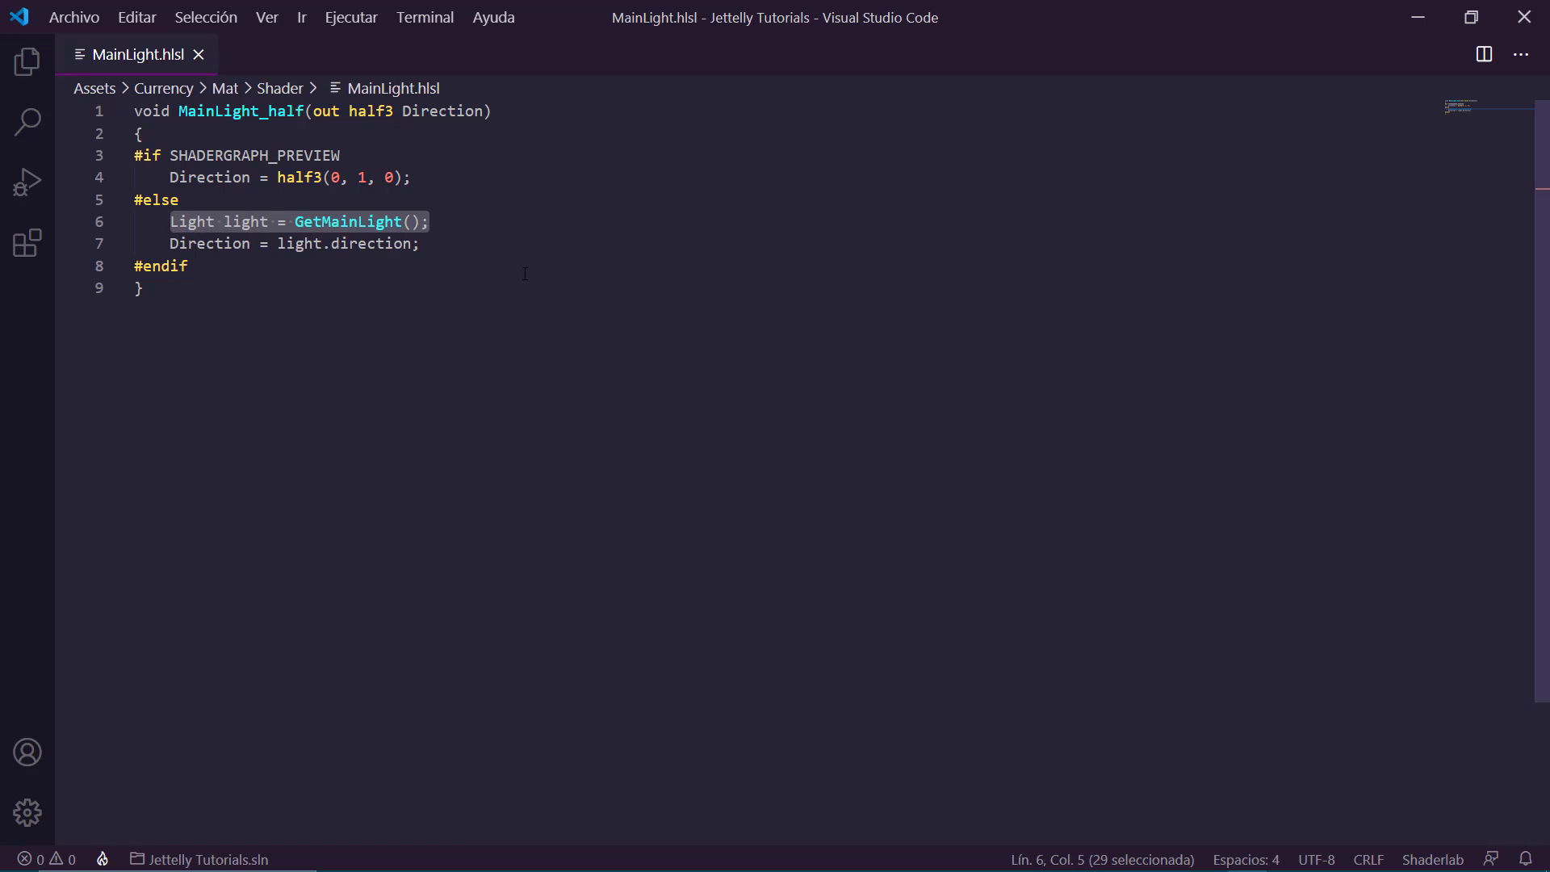
pyautogui.moveTo(452, 243); pyautogui.dragTo(171, 244)
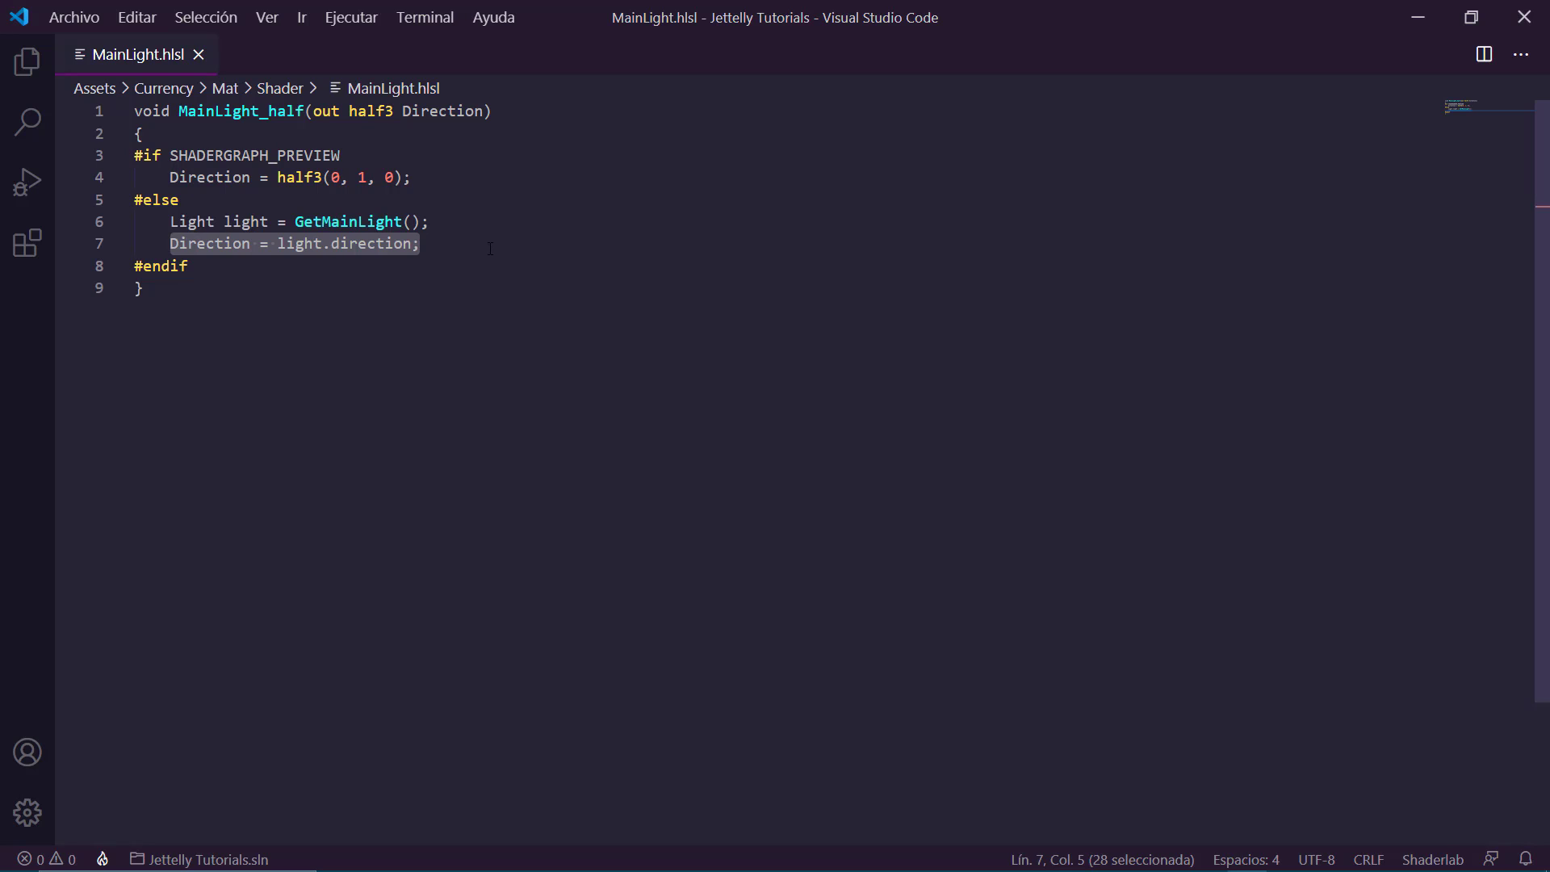
pyautogui.click(490, 247)
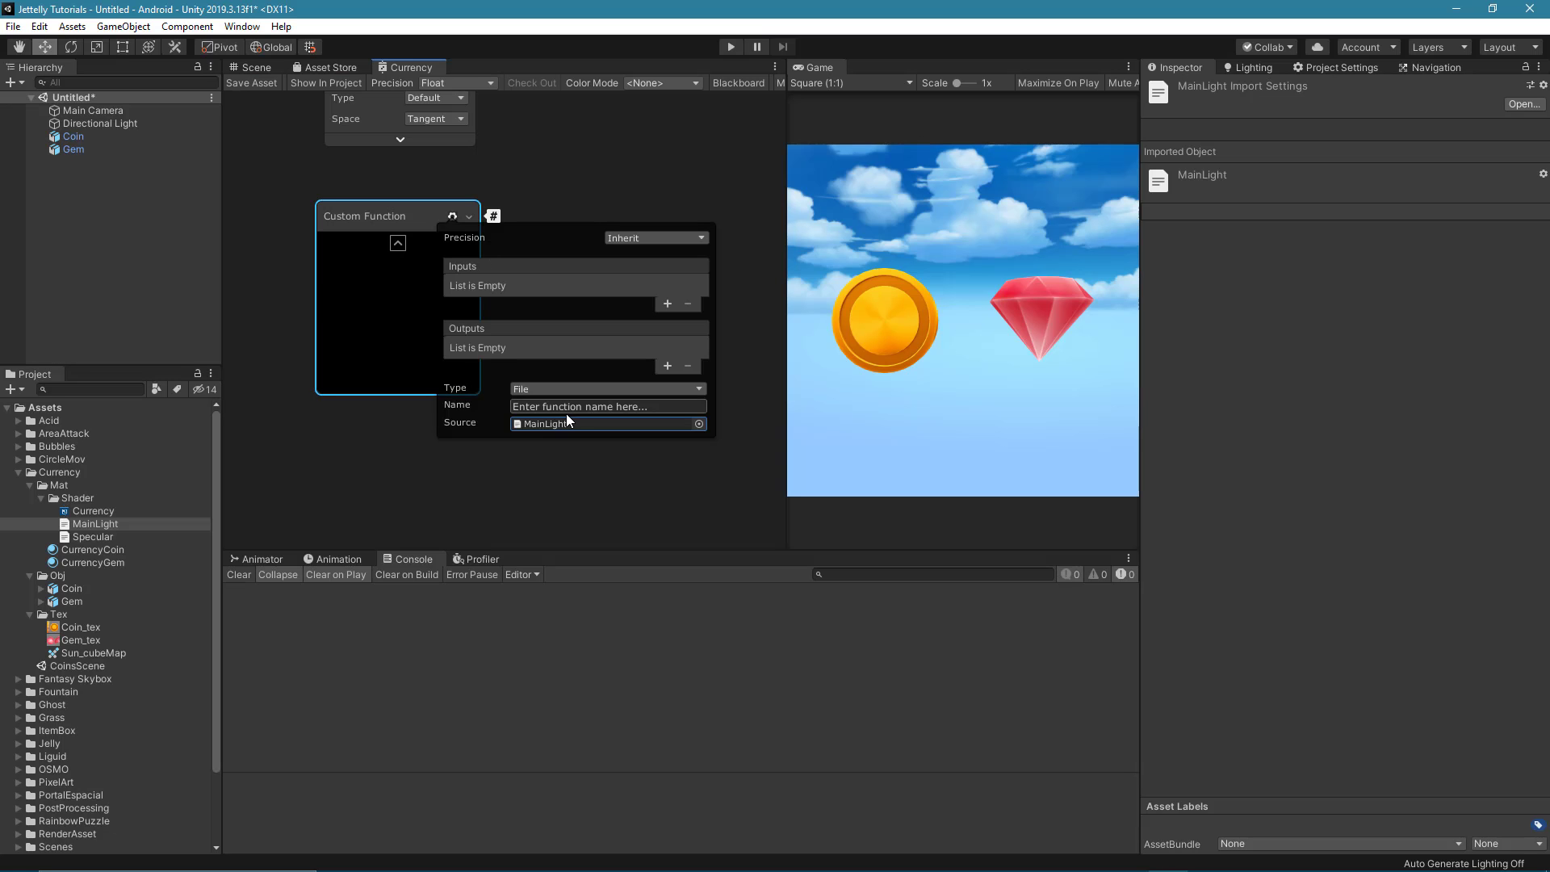
# Name the custom function MainLight and give it a Vector 3 output named Direction.
pyautogui.click(577, 407)
pyautogui.write('MainL')
pyautogui.write('ight')
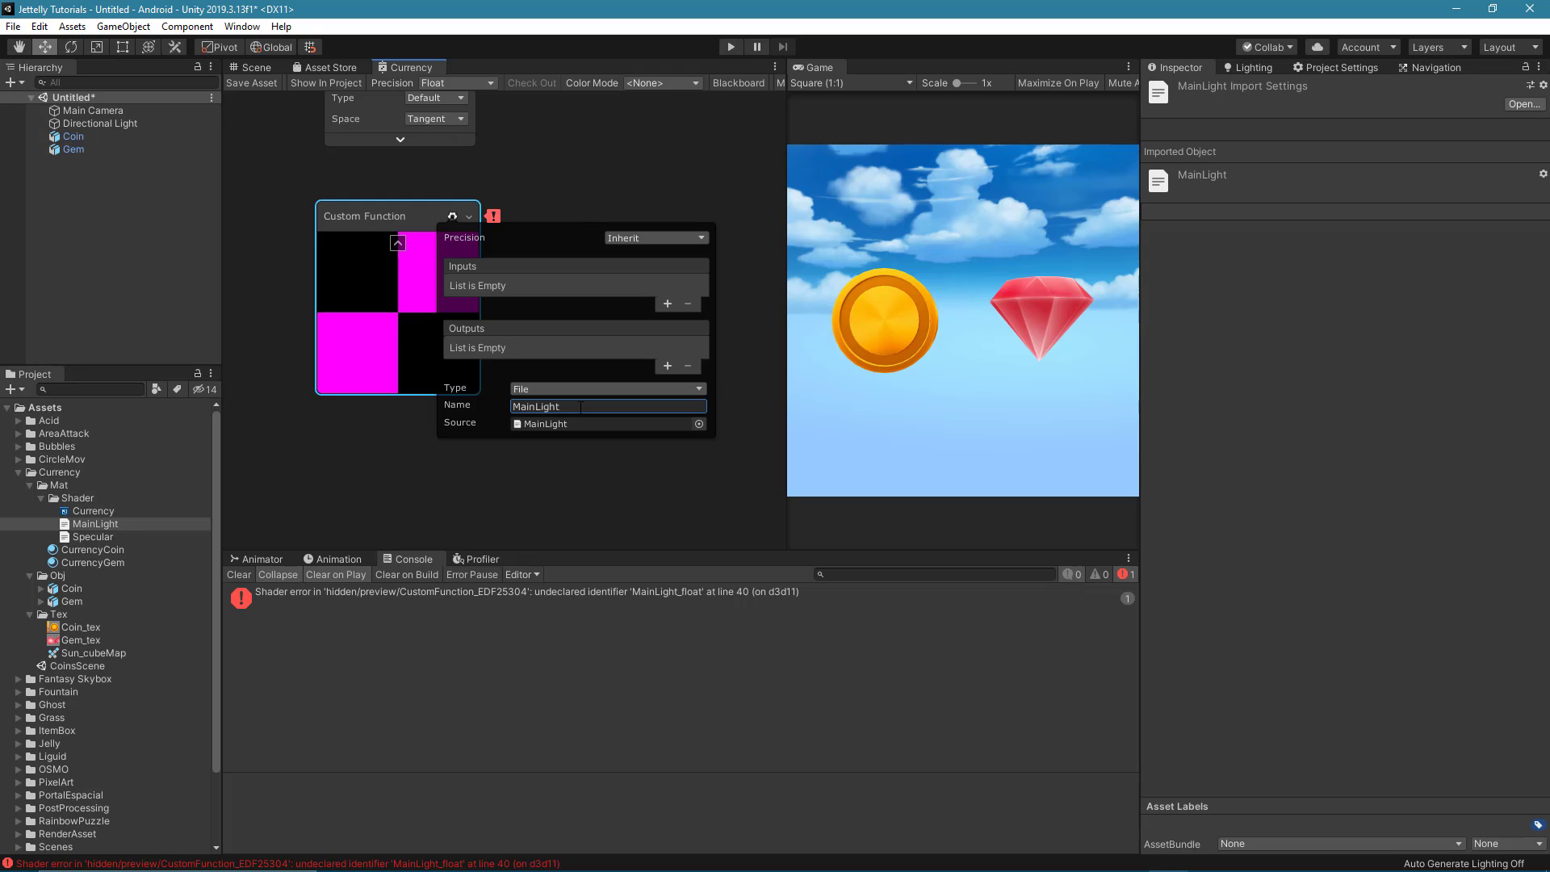
pyautogui.click(666, 365)
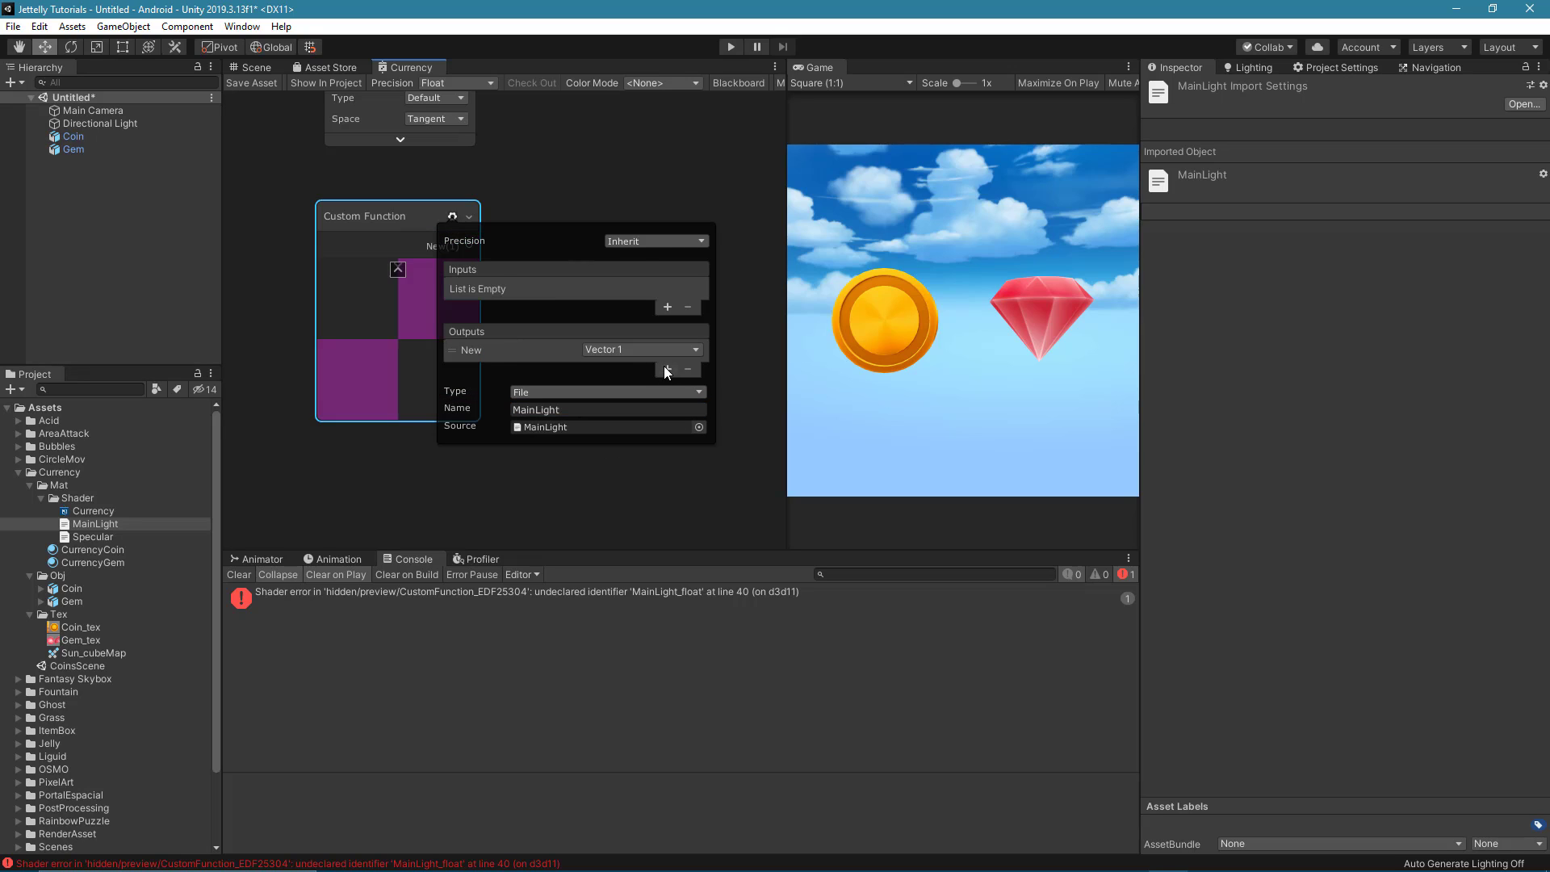
pyautogui.click(629, 349)
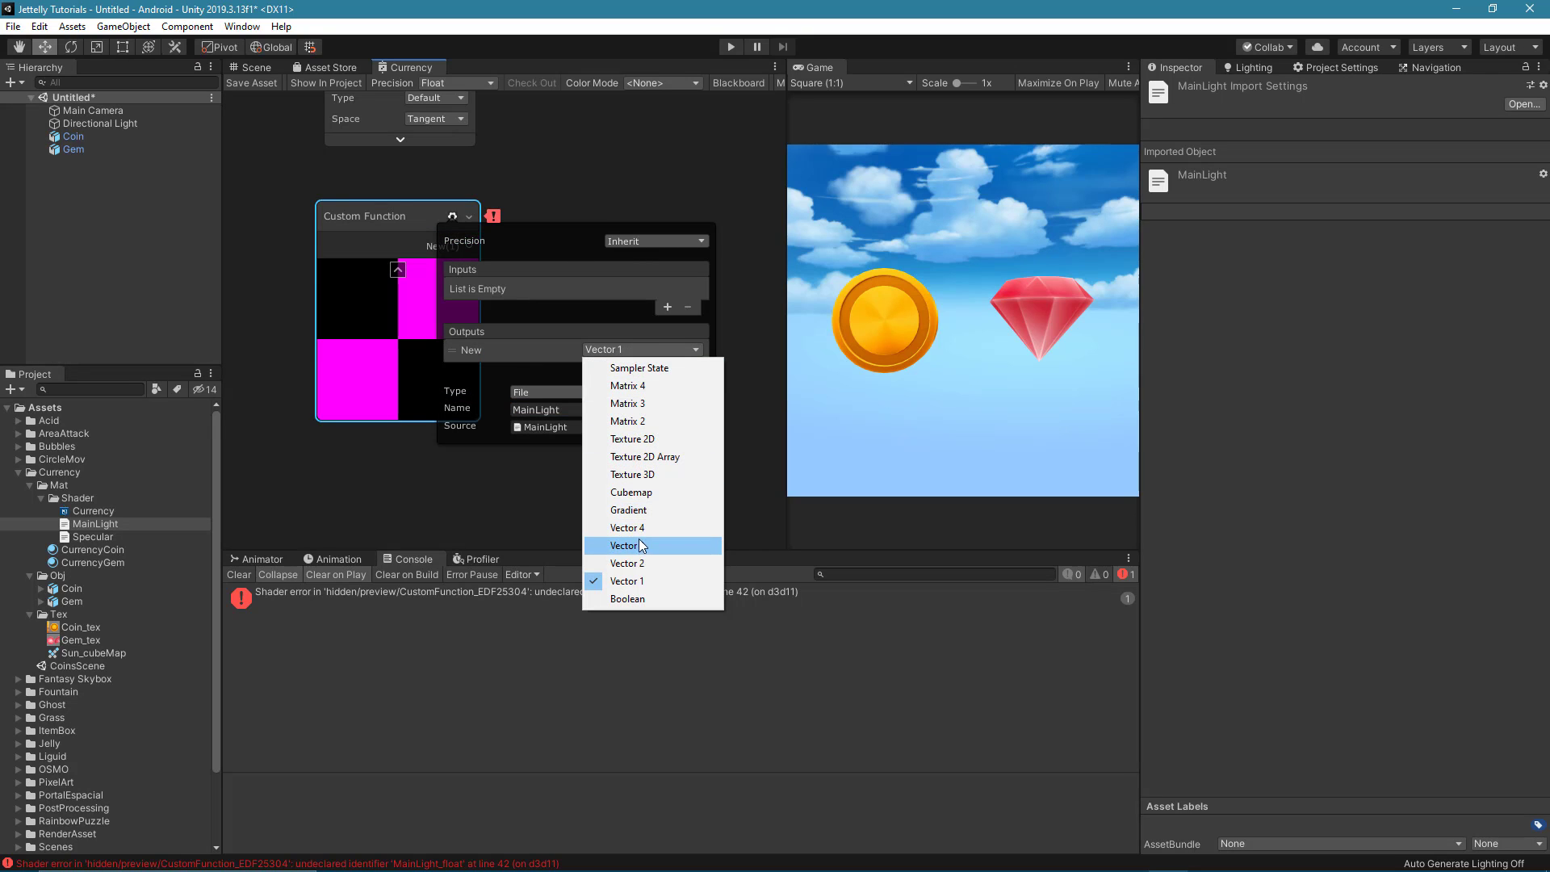
pyautogui.click(628, 545)
pyautogui.click(503, 346)
pyautogui.write('Direction')
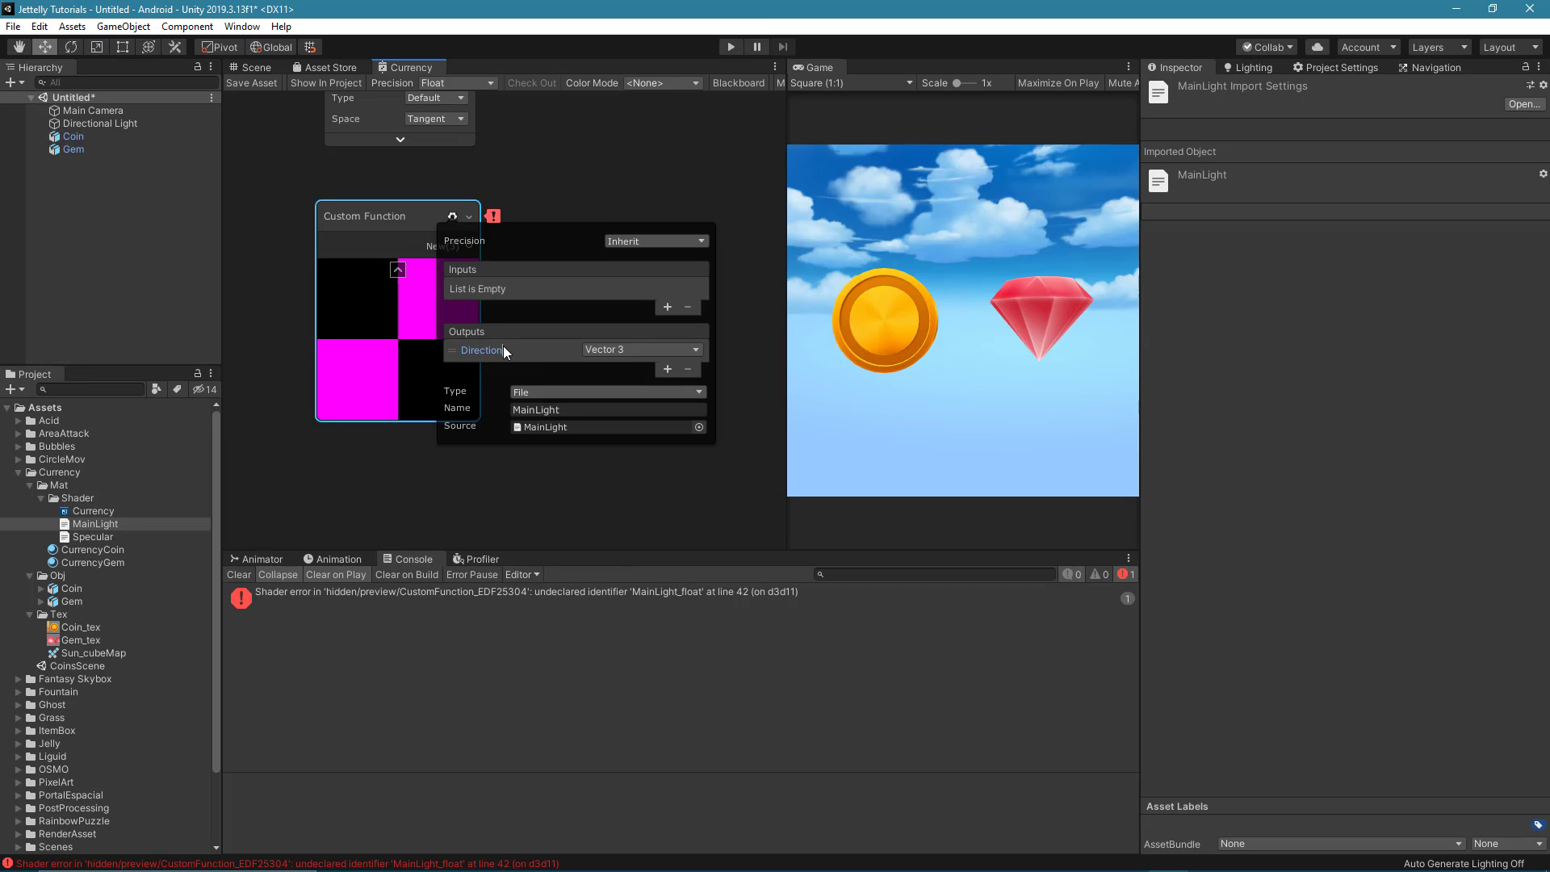
pyautogui.press('Return')
# Set the MainLight node's precision to Half and collapse its preview.
pyautogui.click(659, 240)
pyautogui.click(653, 292)
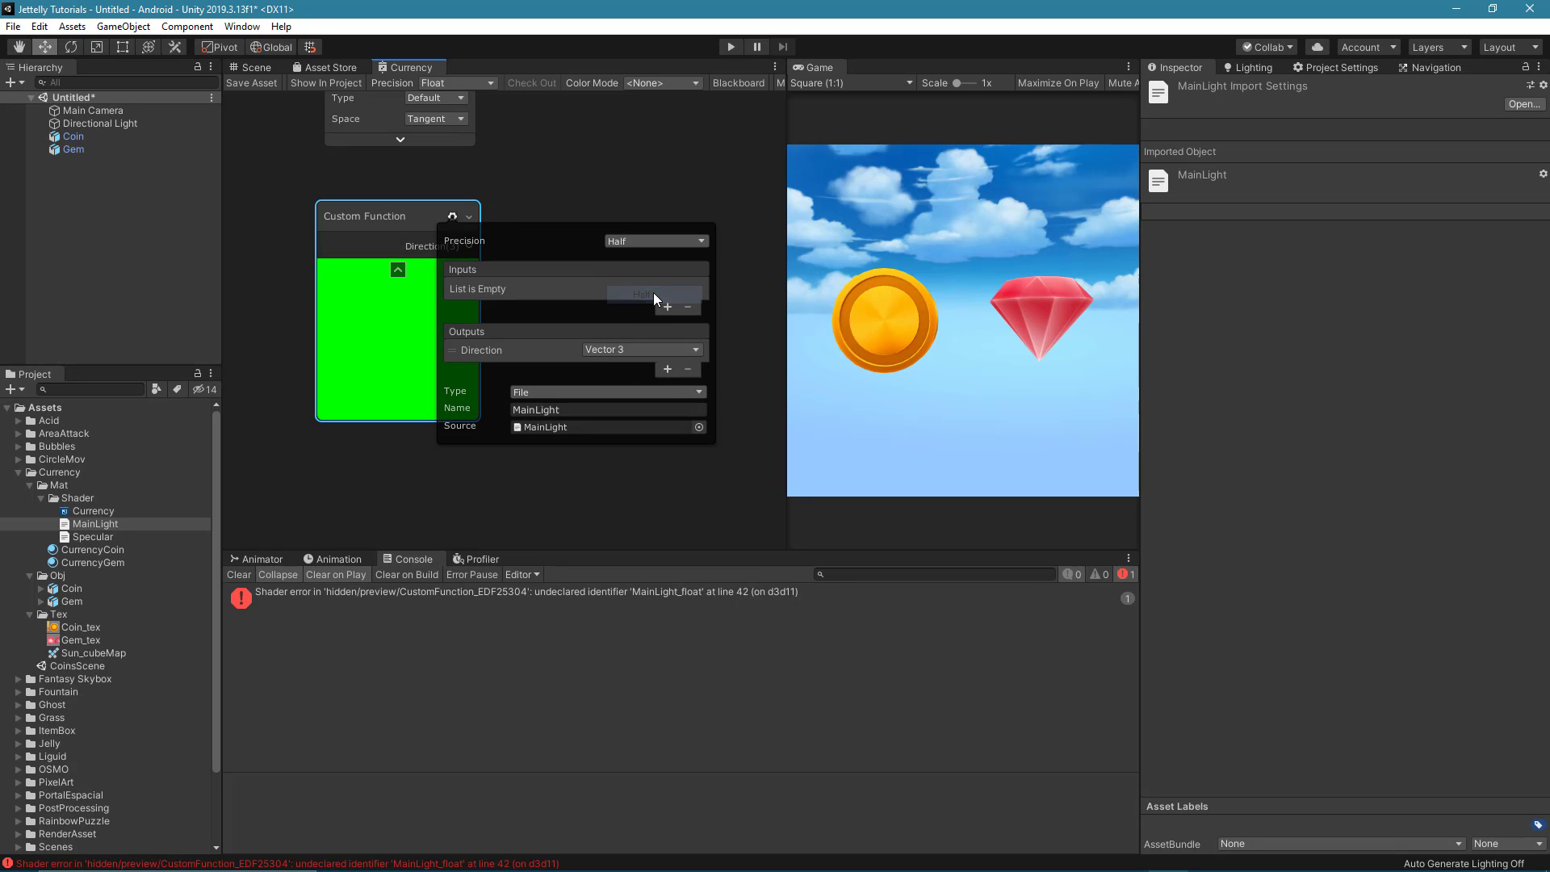
pyautogui.click(569, 200)
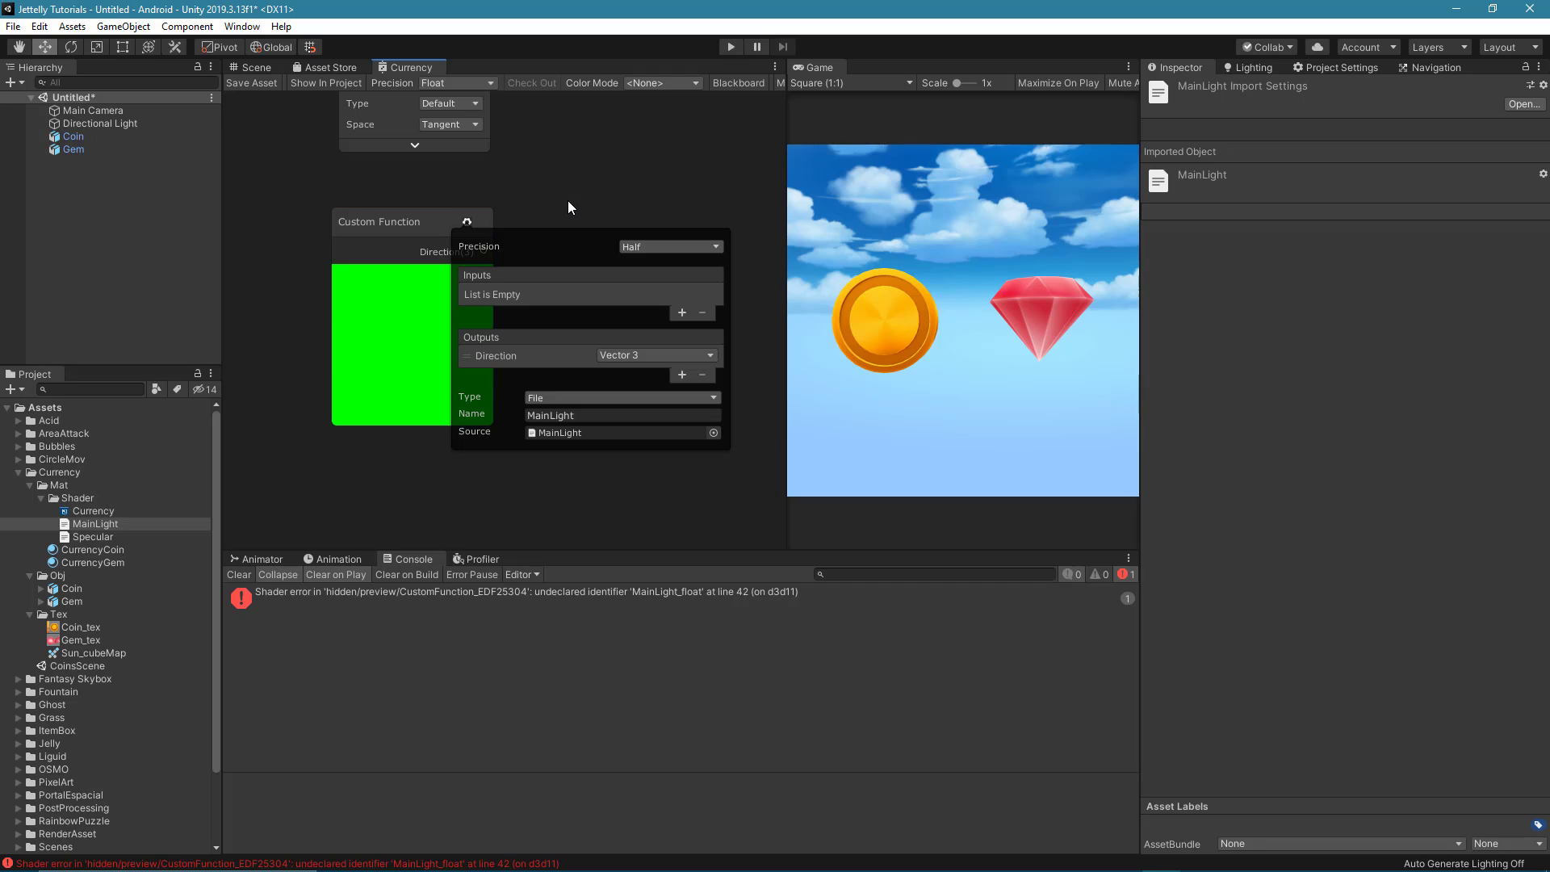
pyautogui.click(465, 220)
pyautogui.click(238, 574)
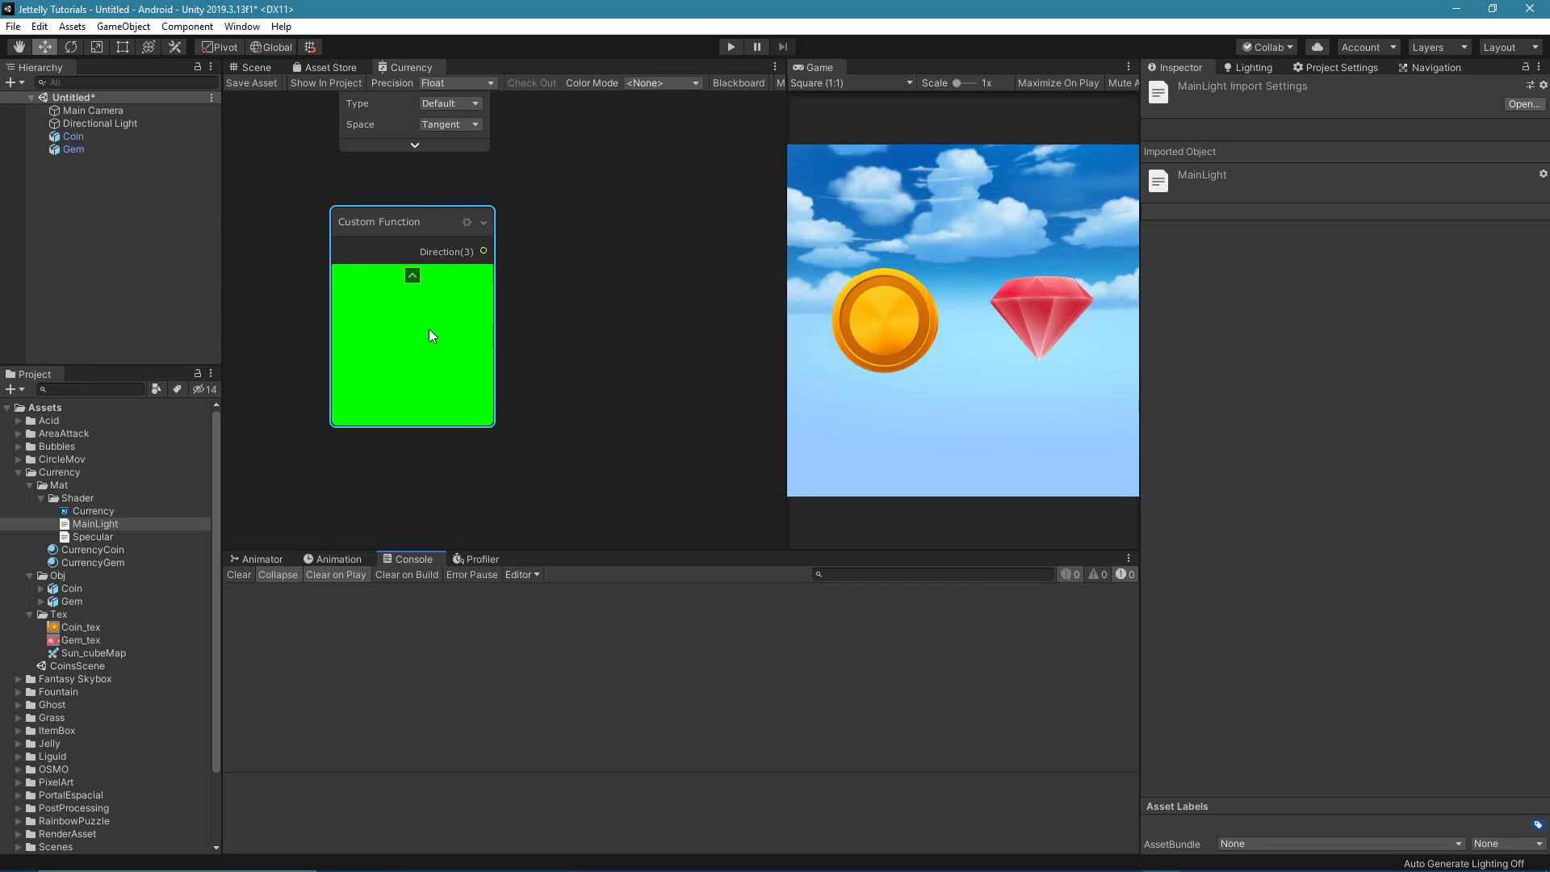
pyautogui.click(411, 276)
pyautogui.moveTo(405, 221); pyautogui.dragTo(392, 266)
# Add a second Custom Function node to the graph.
pyautogui.scroll(-2, 527, 297)
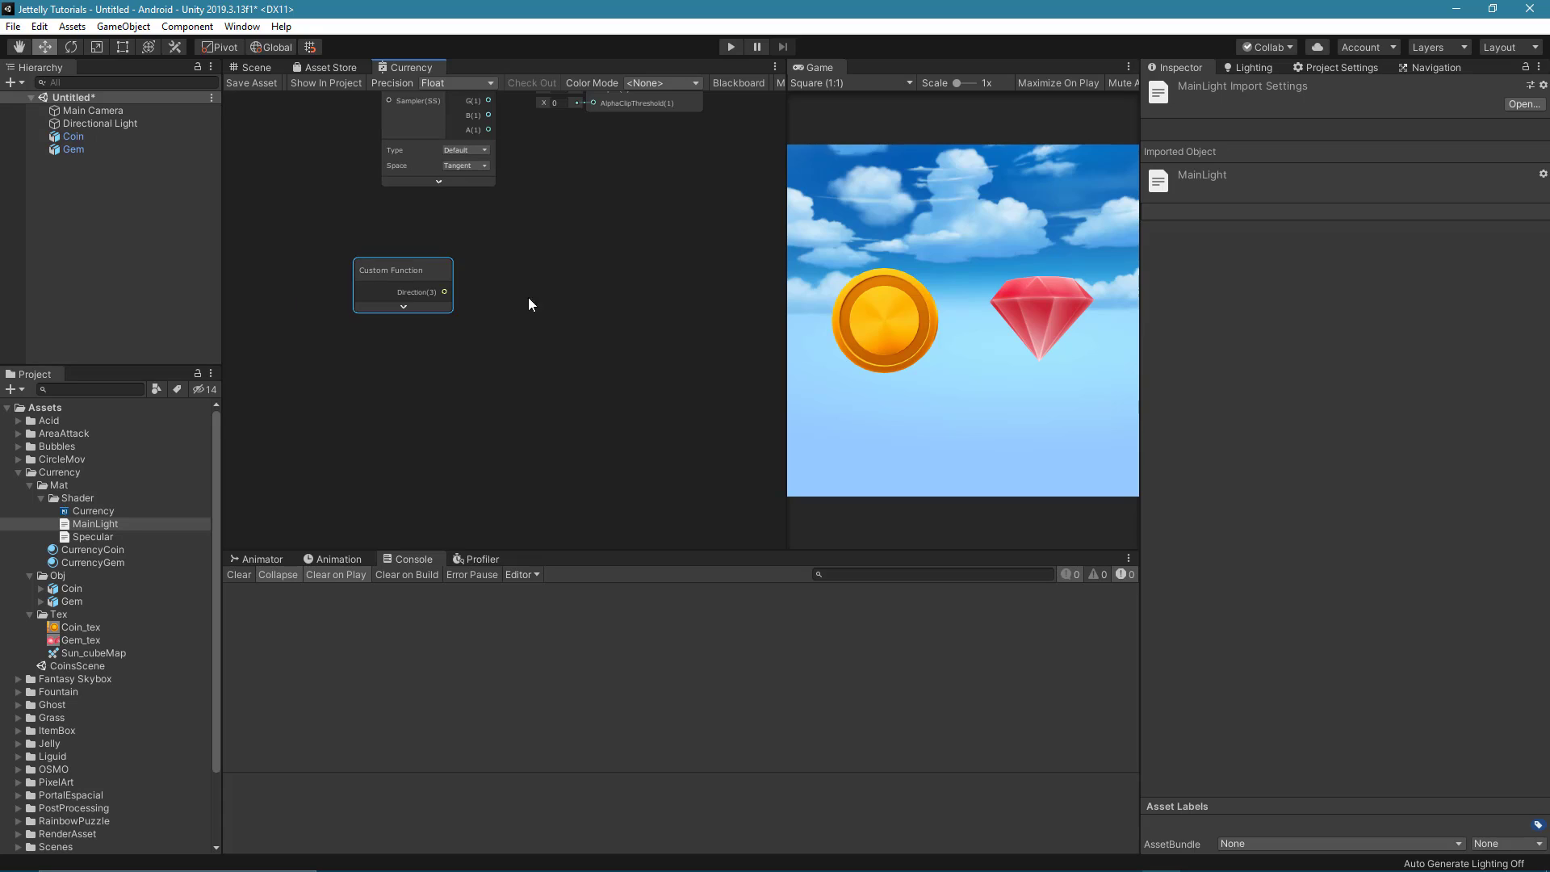
pyautogui.press('space')
pyautogui.write('cus')
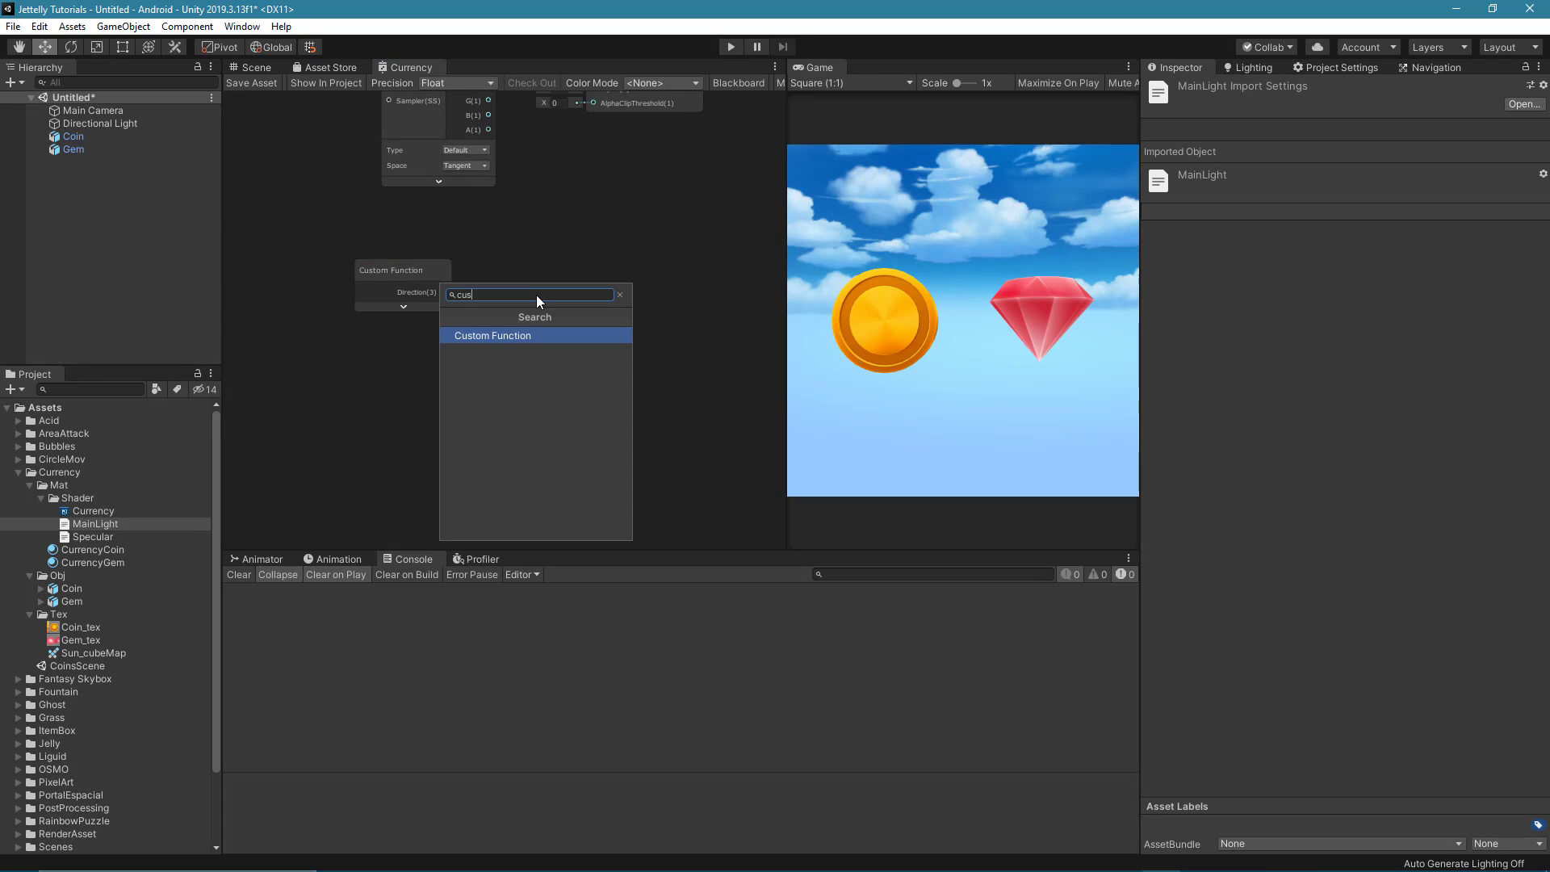
pyautogui.press('Return')
pyautogui.moveTo(599, 327); pyautogui.dragTo(576, 275)
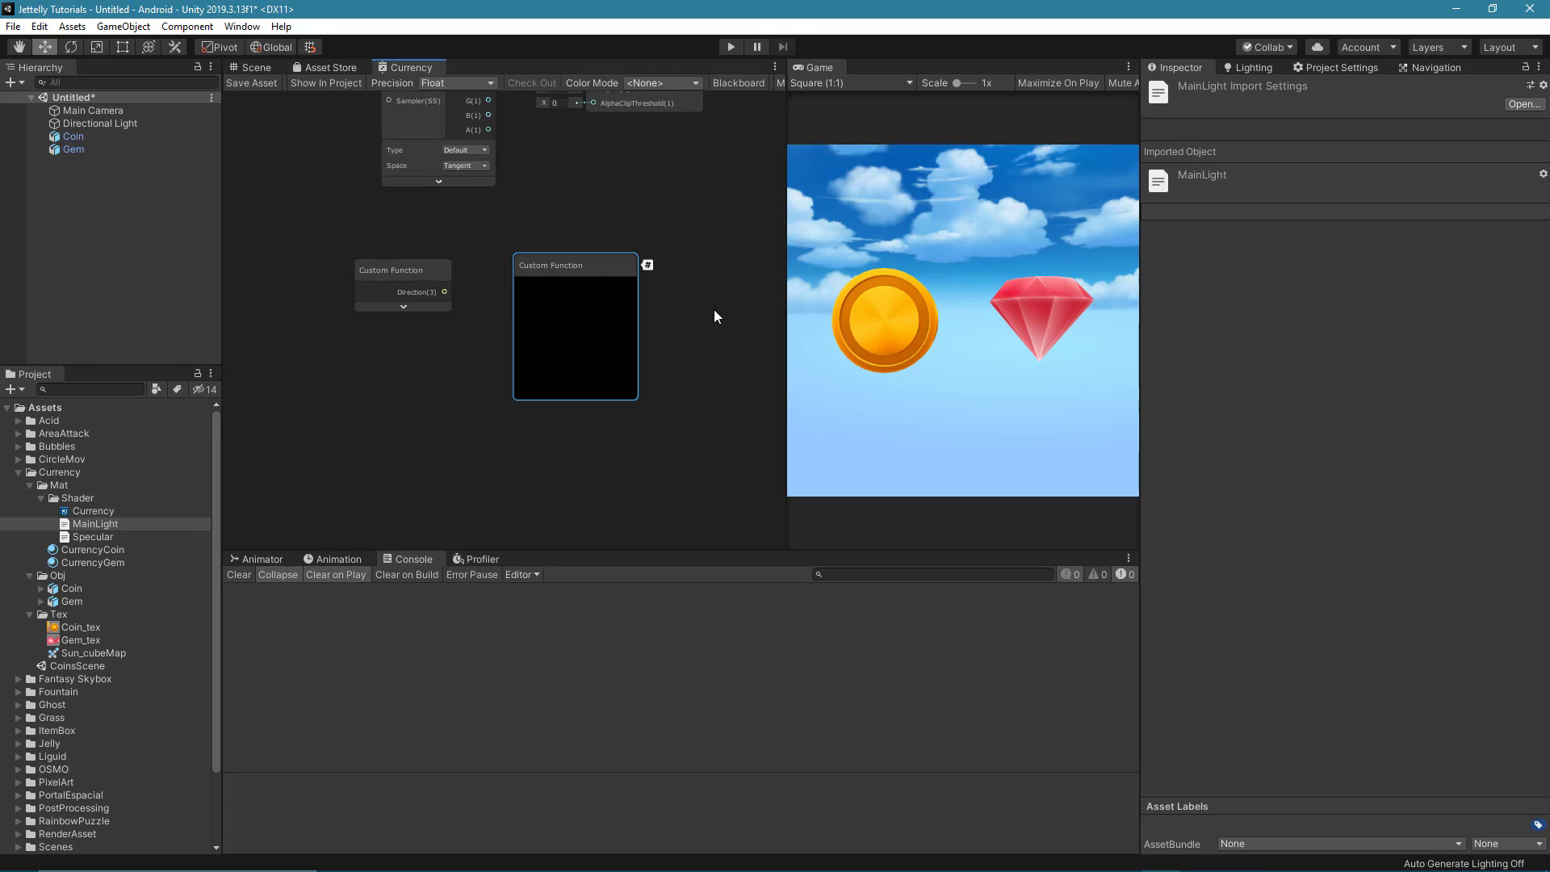
pyautogui.scroll(1, 660, 303)
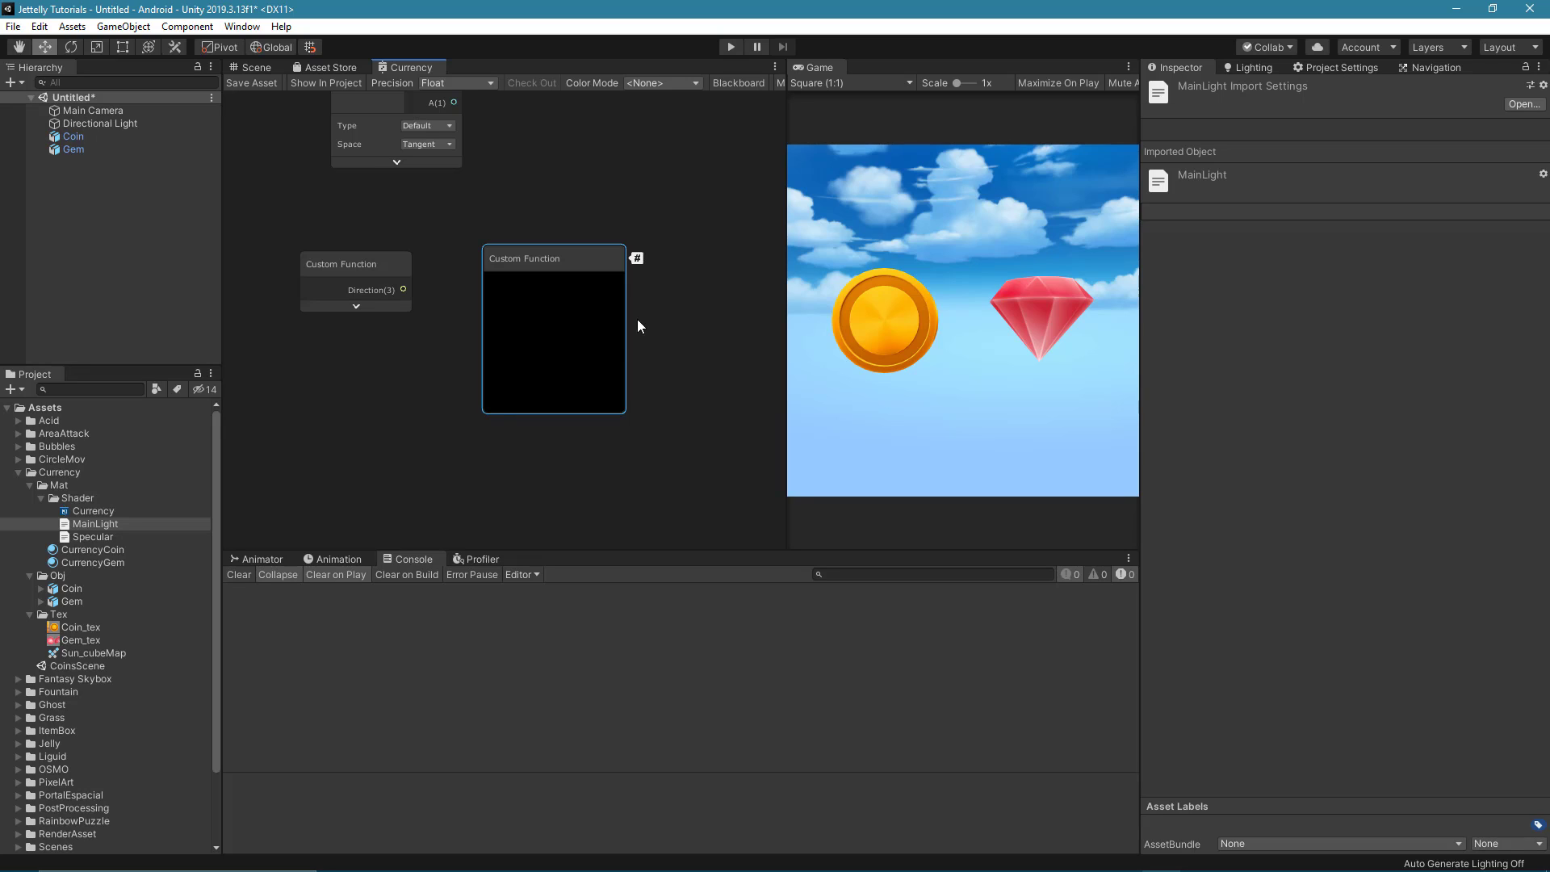
# Set the new node's source to the Specular file and open Specular.hlsl in the code editor.
pyautogui.click(113, 536)
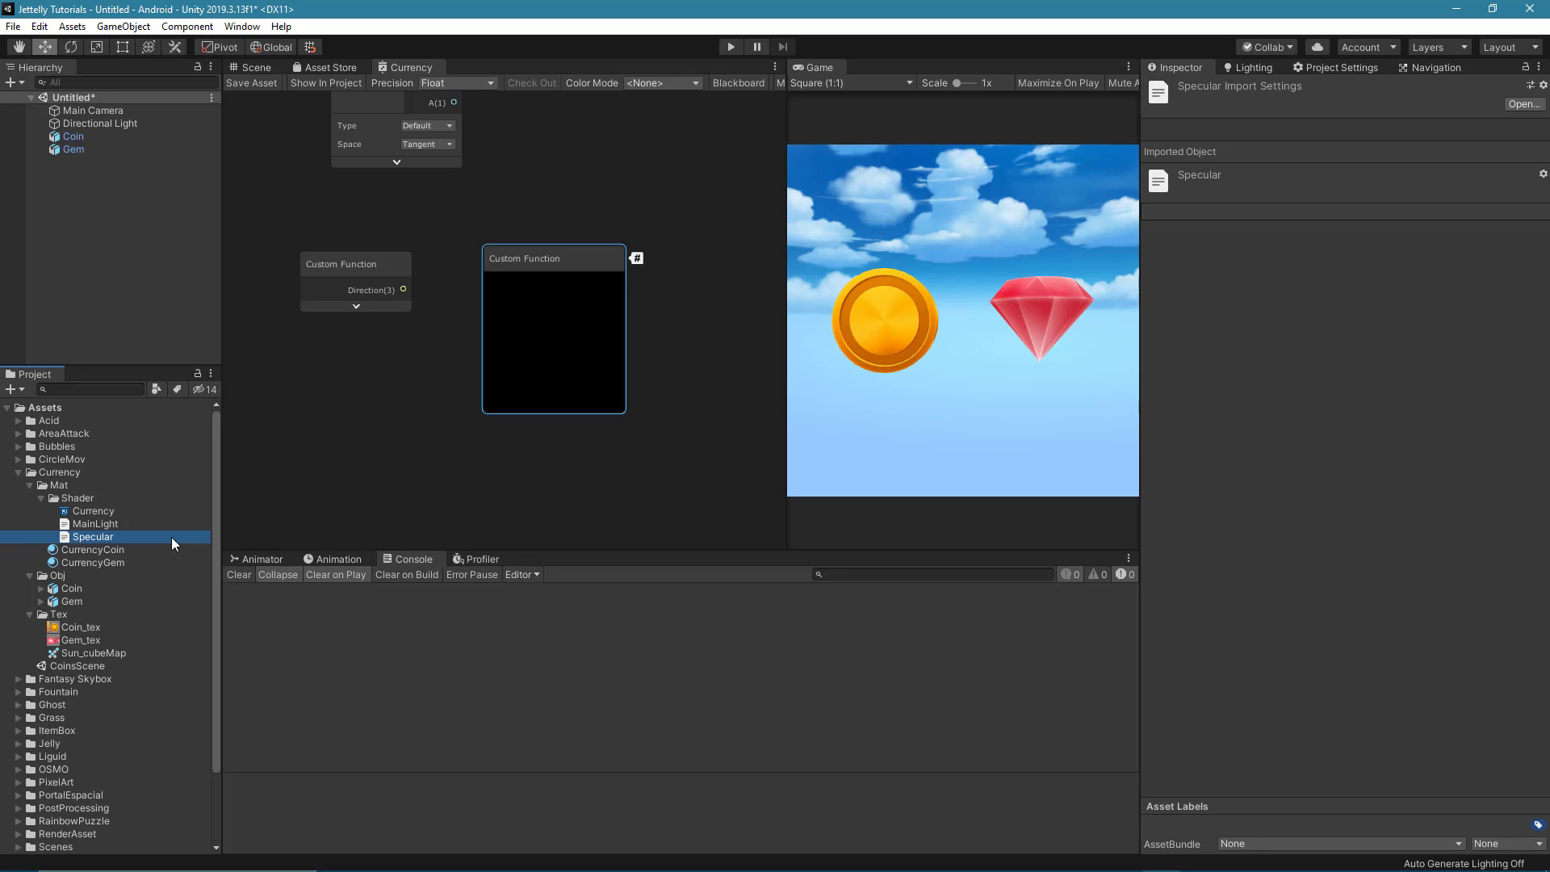
pyautogui.click(597, 257)
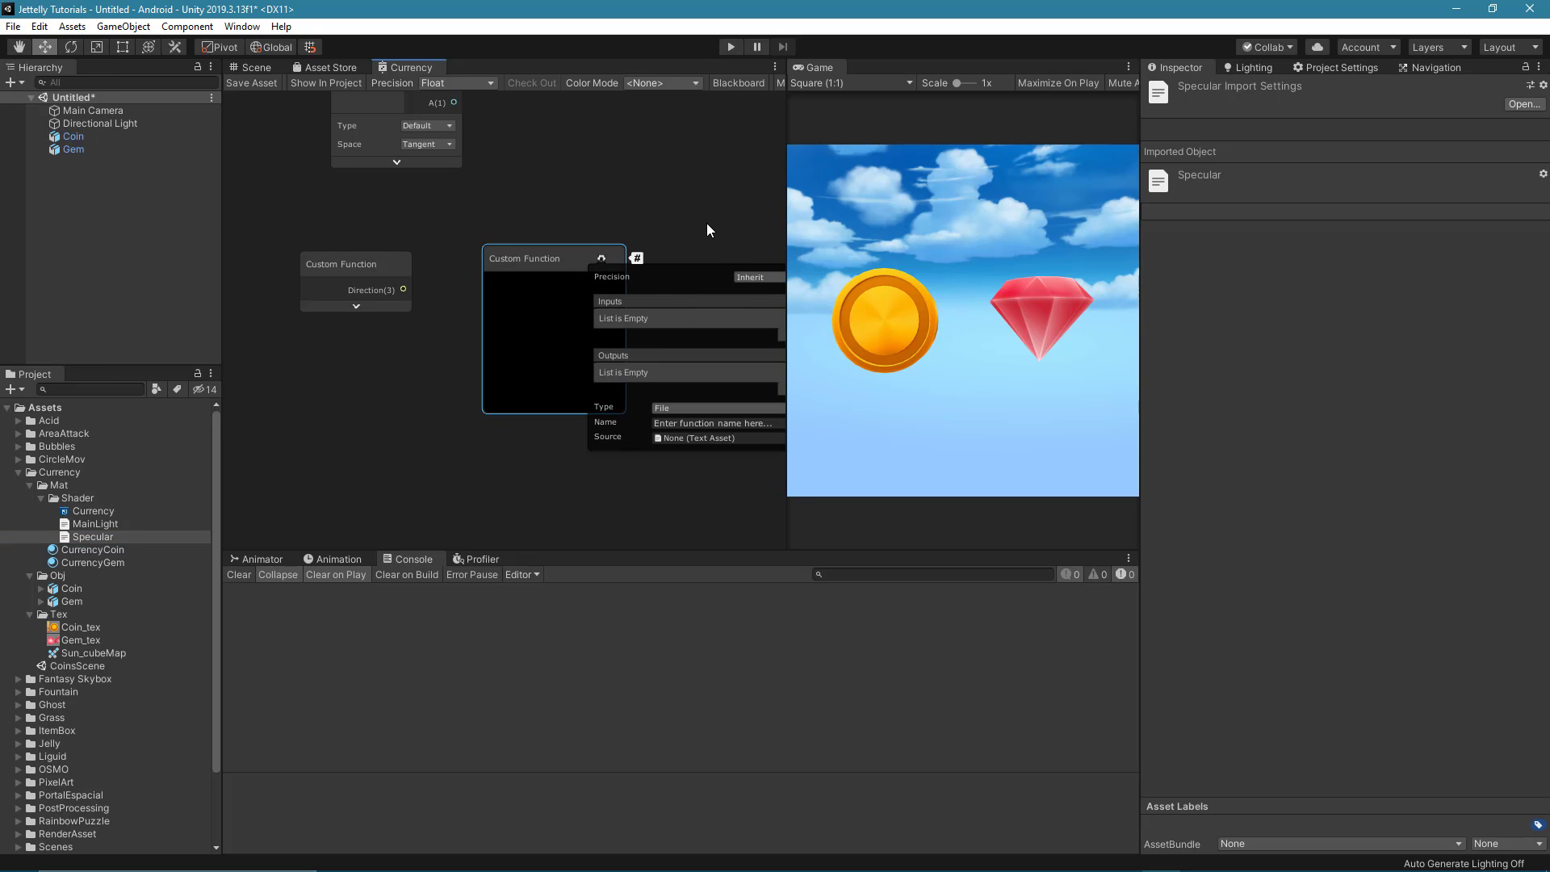
pyautogui.scroll(1, 691, 223)
pyautogui.moveTo(691, 223); pyautogui.dragTo(582, 167, button='middle')
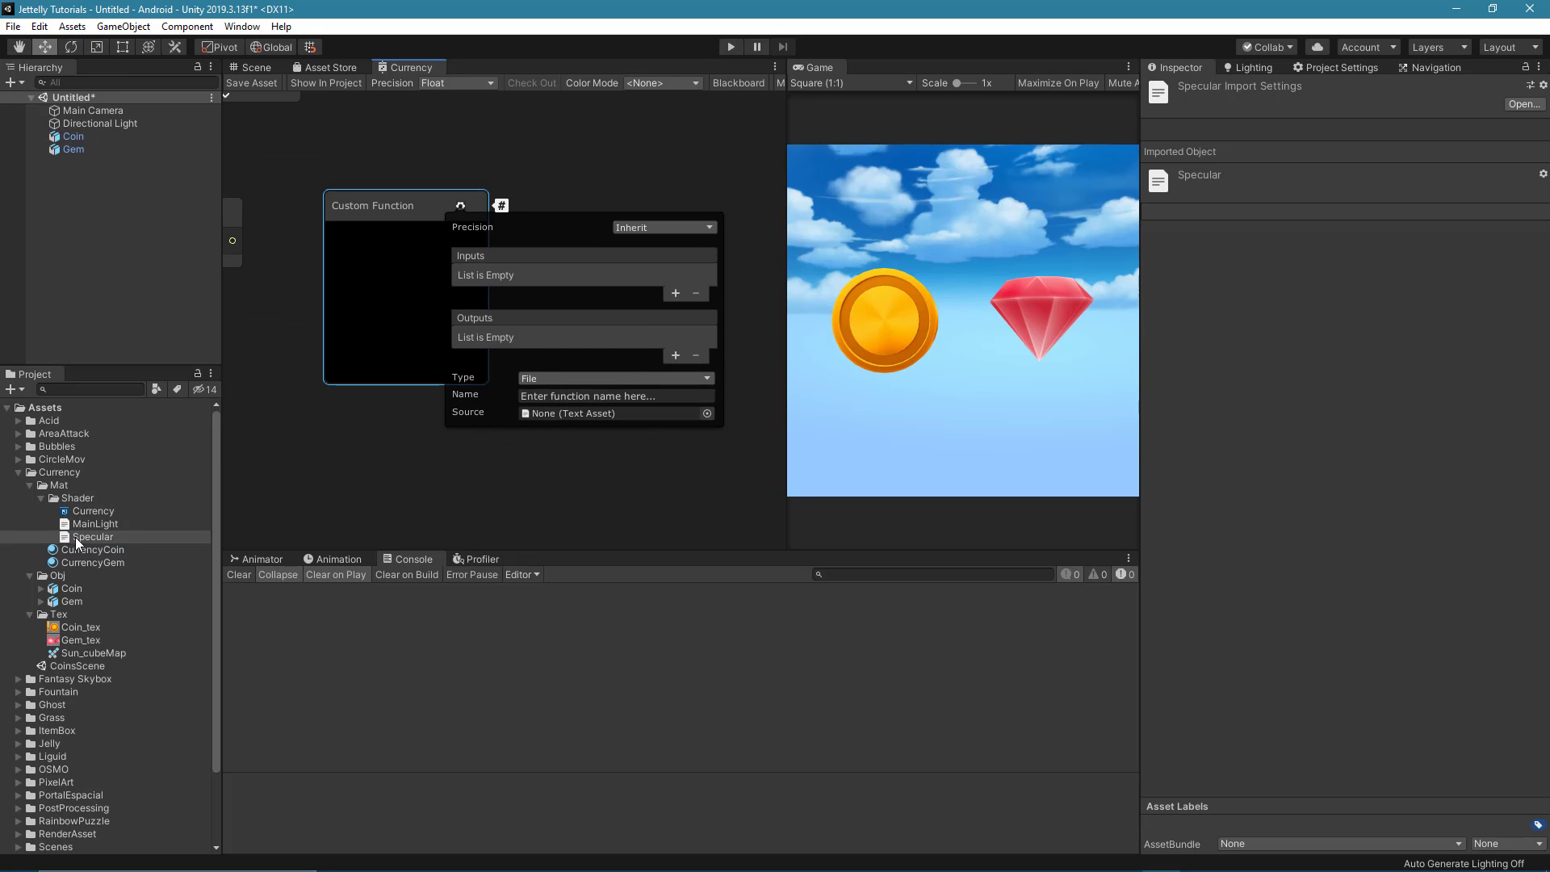
pyautogui.moveTo(75, 536); pyautogui.dragTo(569, 415)
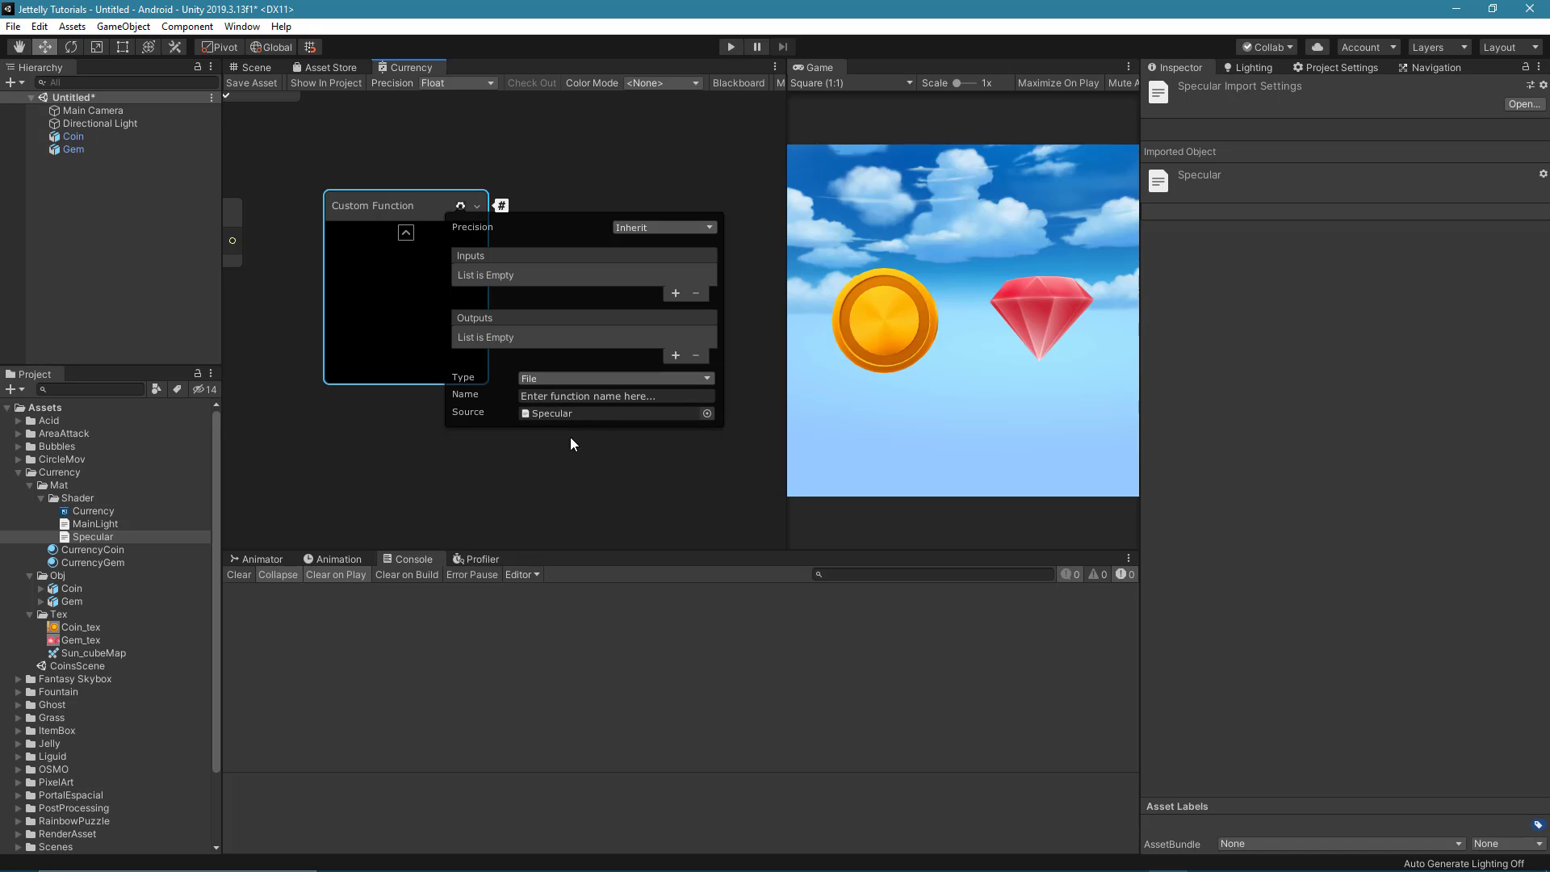
pyautogui.doubleClick(552, 411)
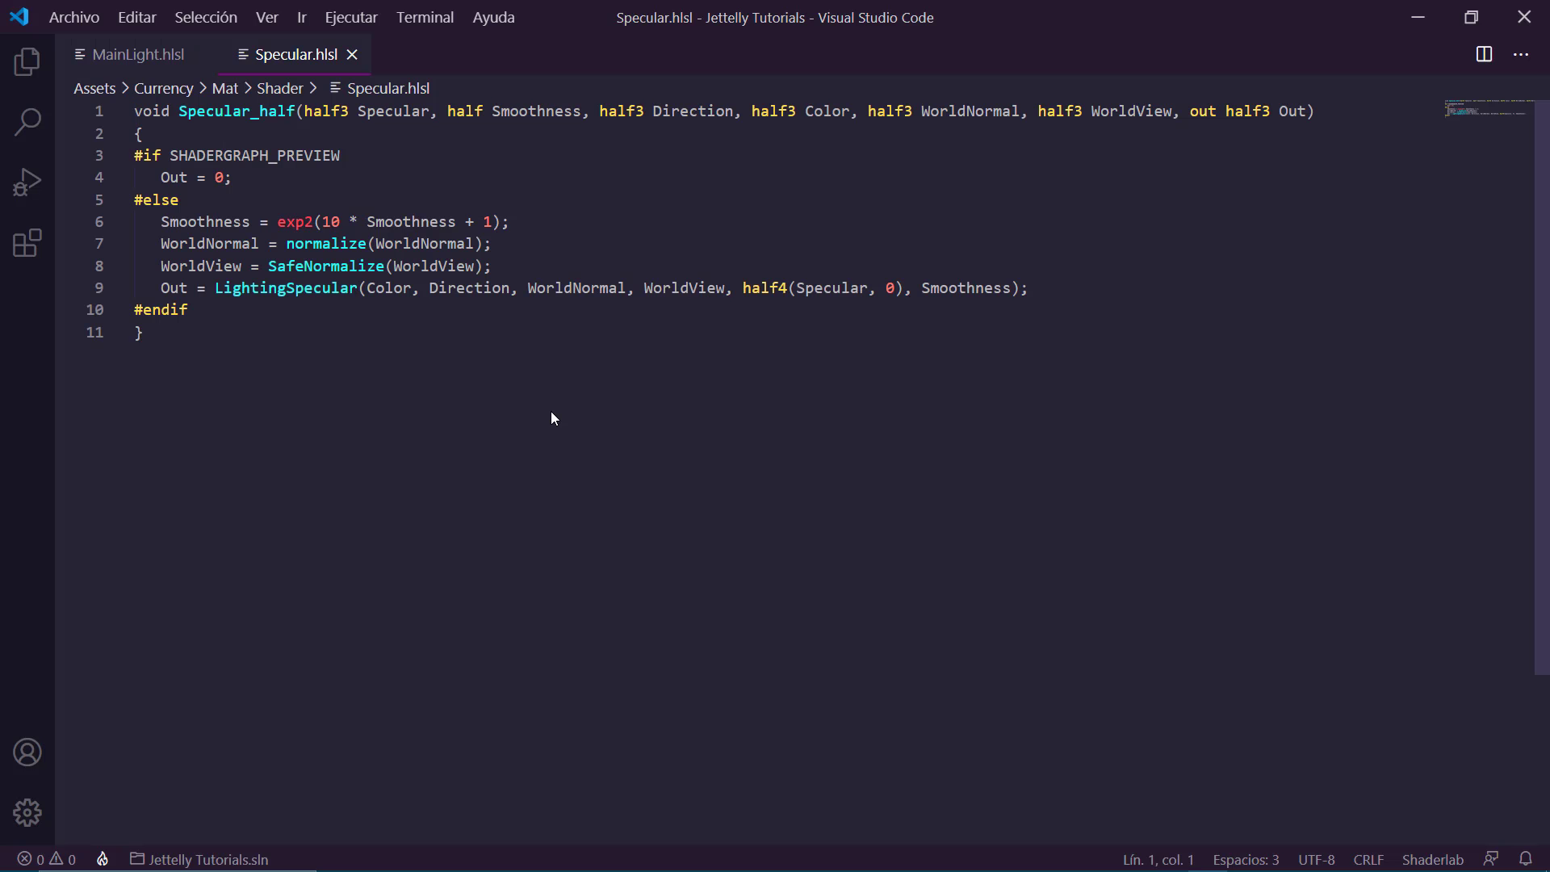
# Trace the Direction parameter and the LightingSpecular call on line 9.
pyautogui.doubleClick(694, 113)
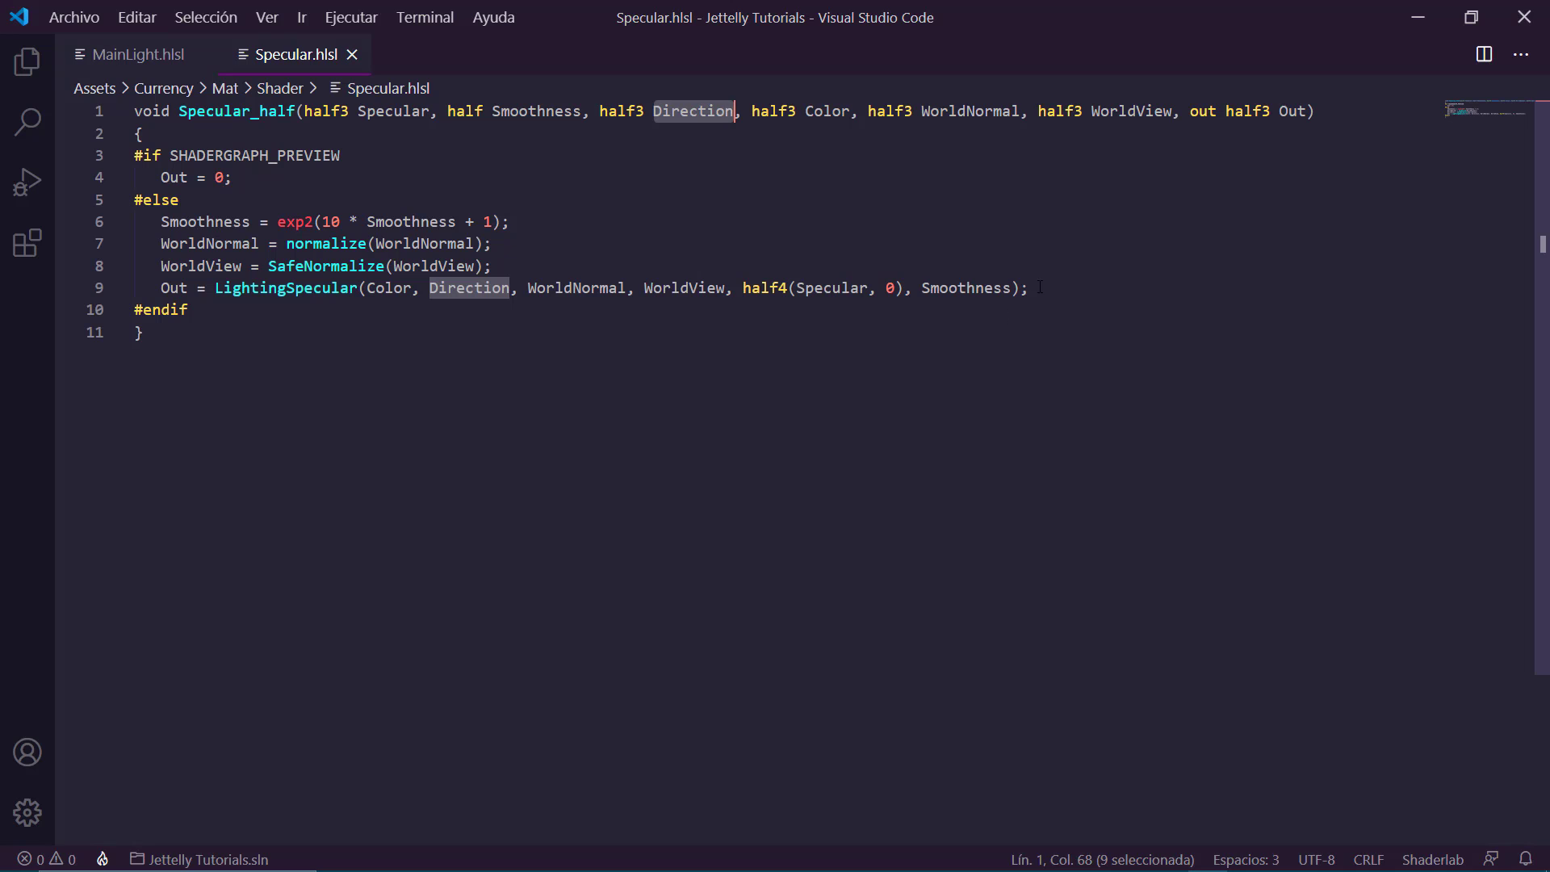
pyautogui.moveTo(1040, 287); pyautogui.dragTo(161, 288)
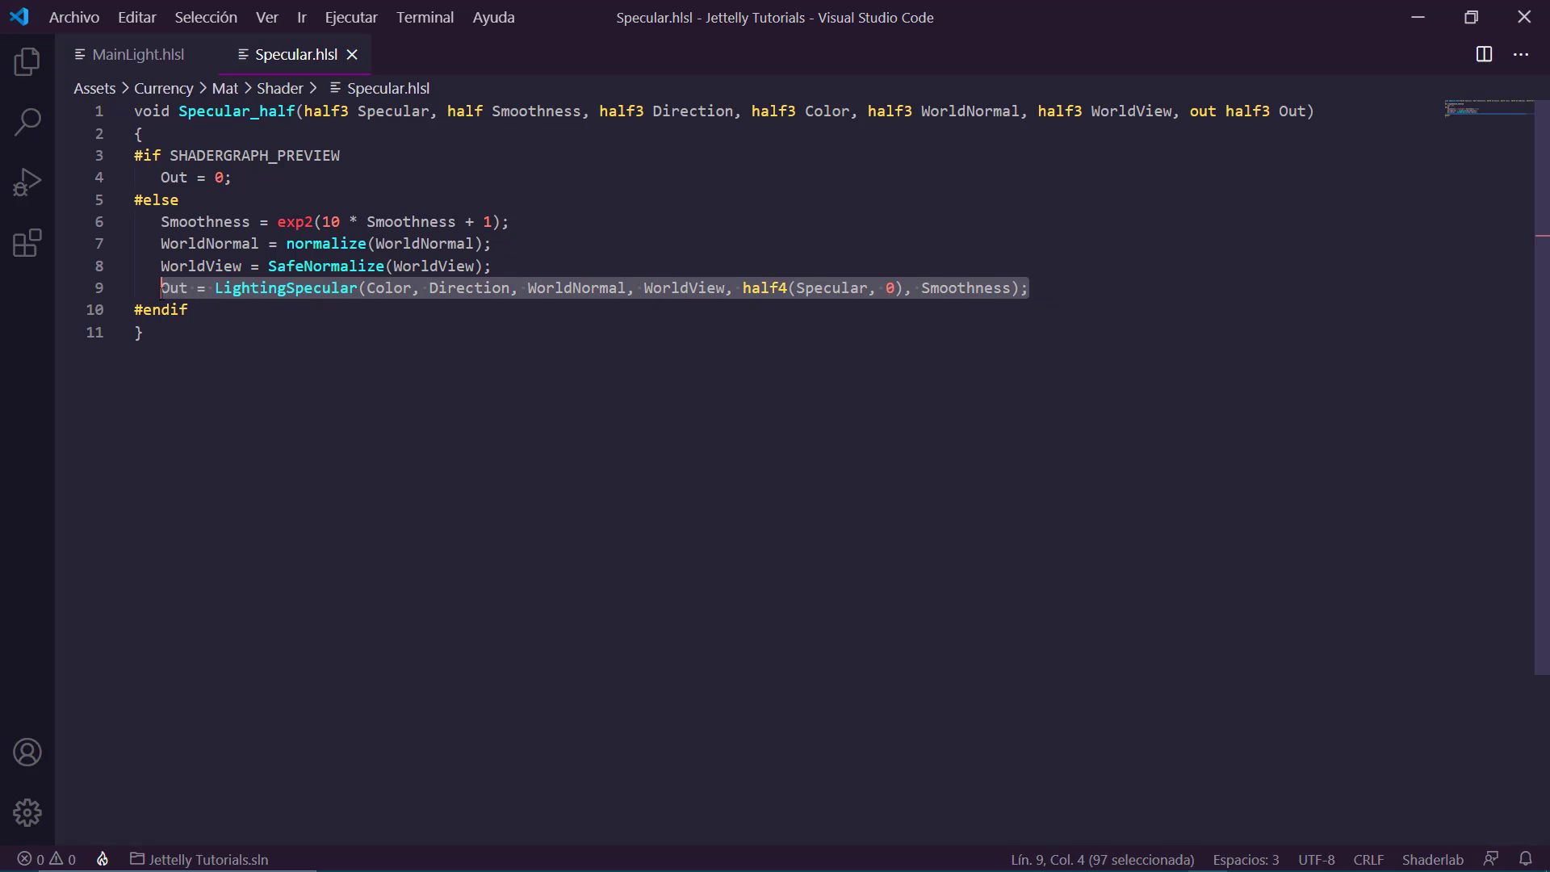
pyautogui.click(1062, 284)
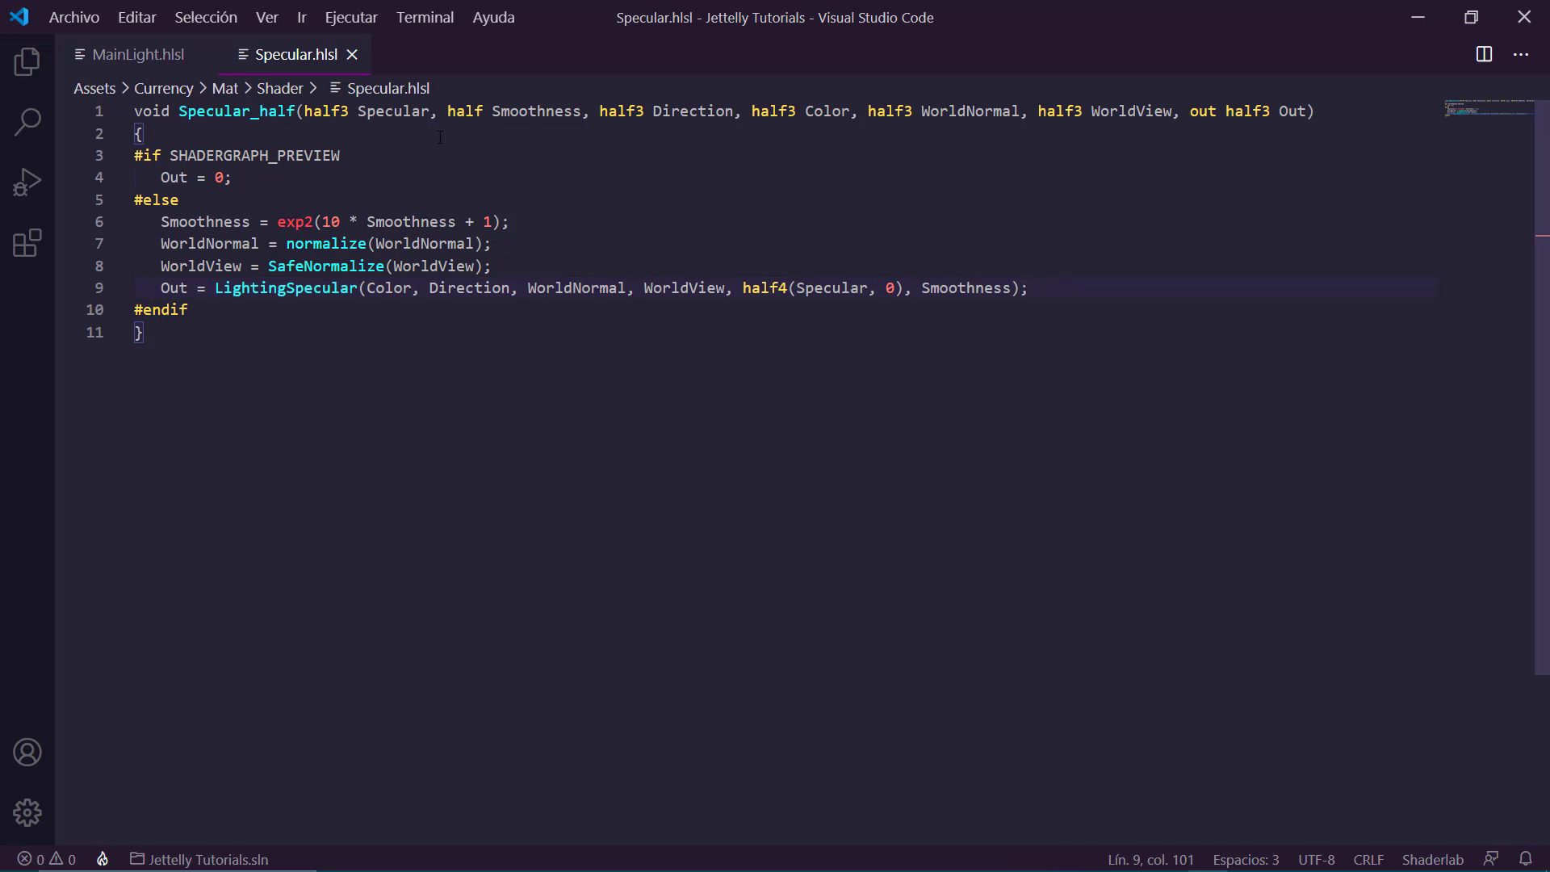
# Trace the Specular, Smoothness, Color, WorldNormal and WorldView parameters, then switch back to Unity.
pyautogui.doubleClick(394, 110)
pyautogui.doubleClick(553, 111)
pyautogui.doubleClick(824, 110)
pyautogui.doubleClick(981, 111)
pyautogui.doubleClick(1117, 110)
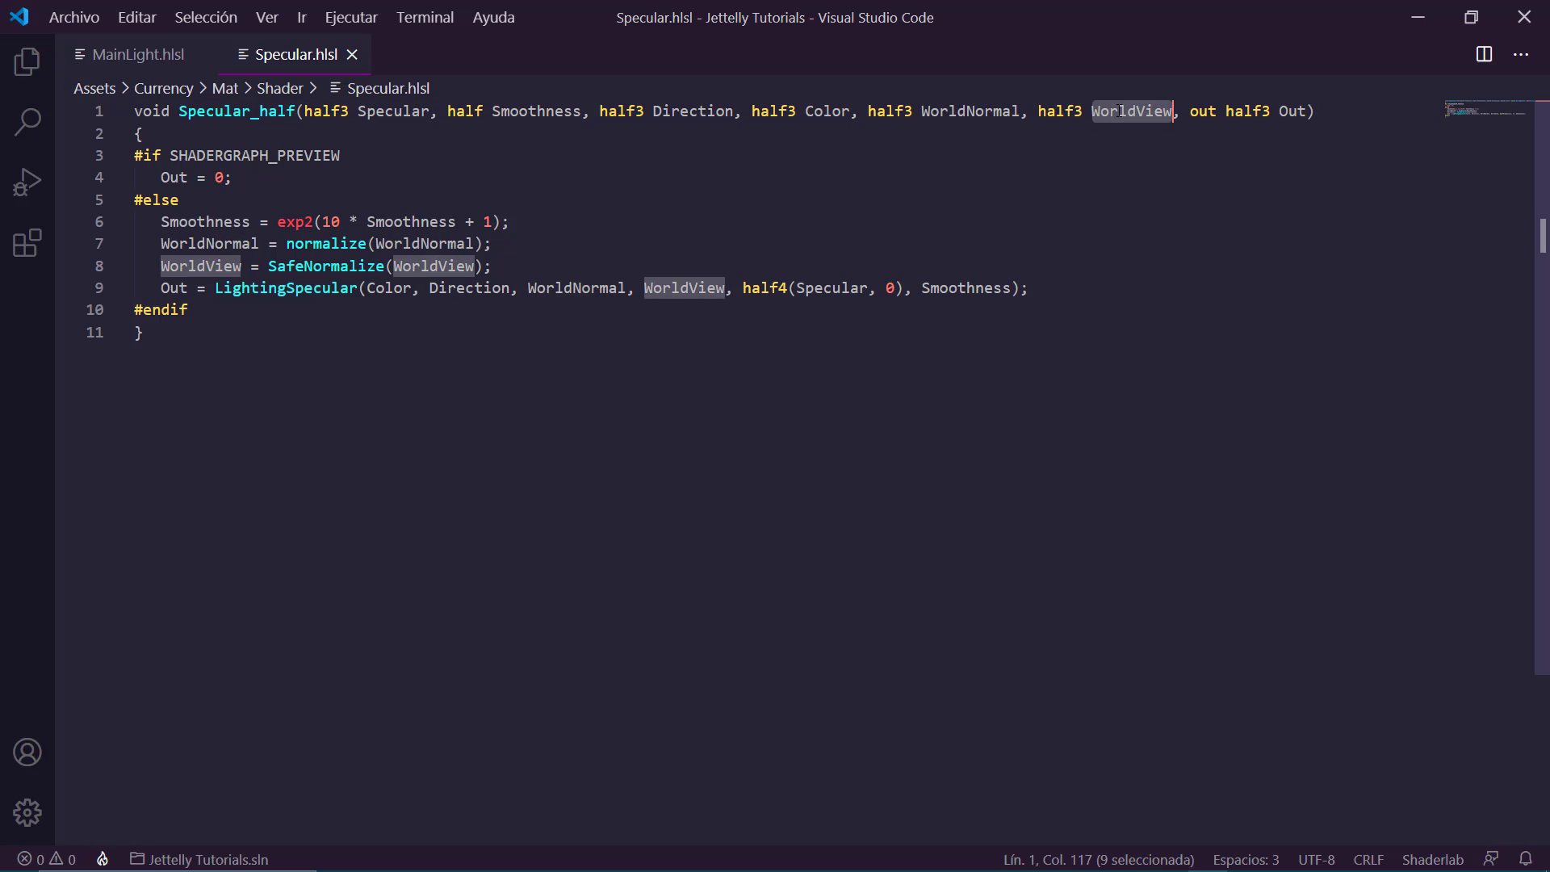
pyautogui.click(1065, 293)
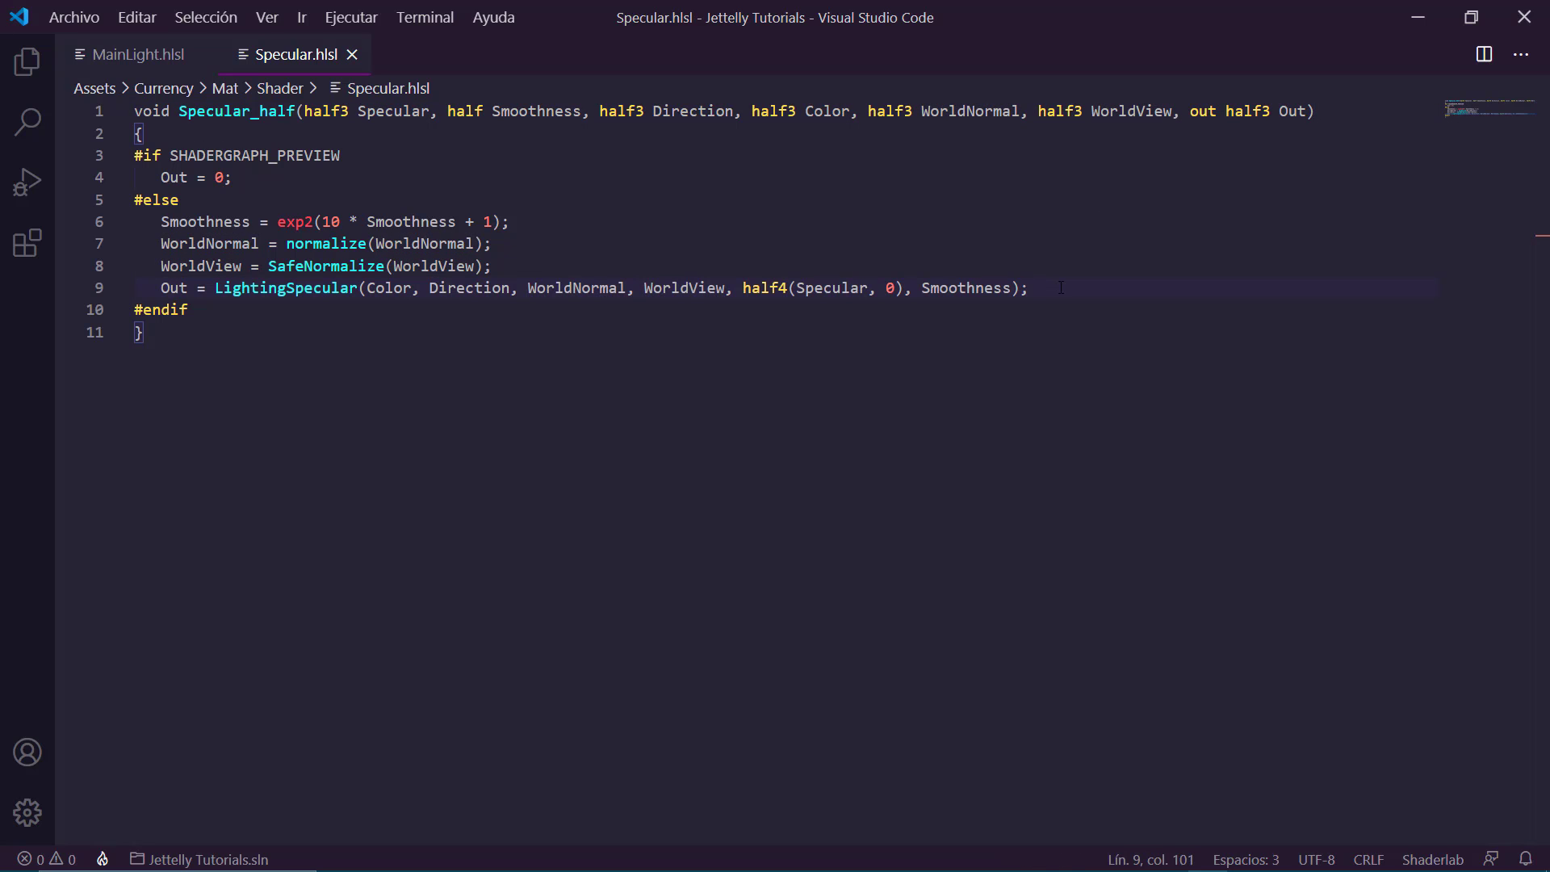
pyautogui.hotkey('alt', 'Tab')
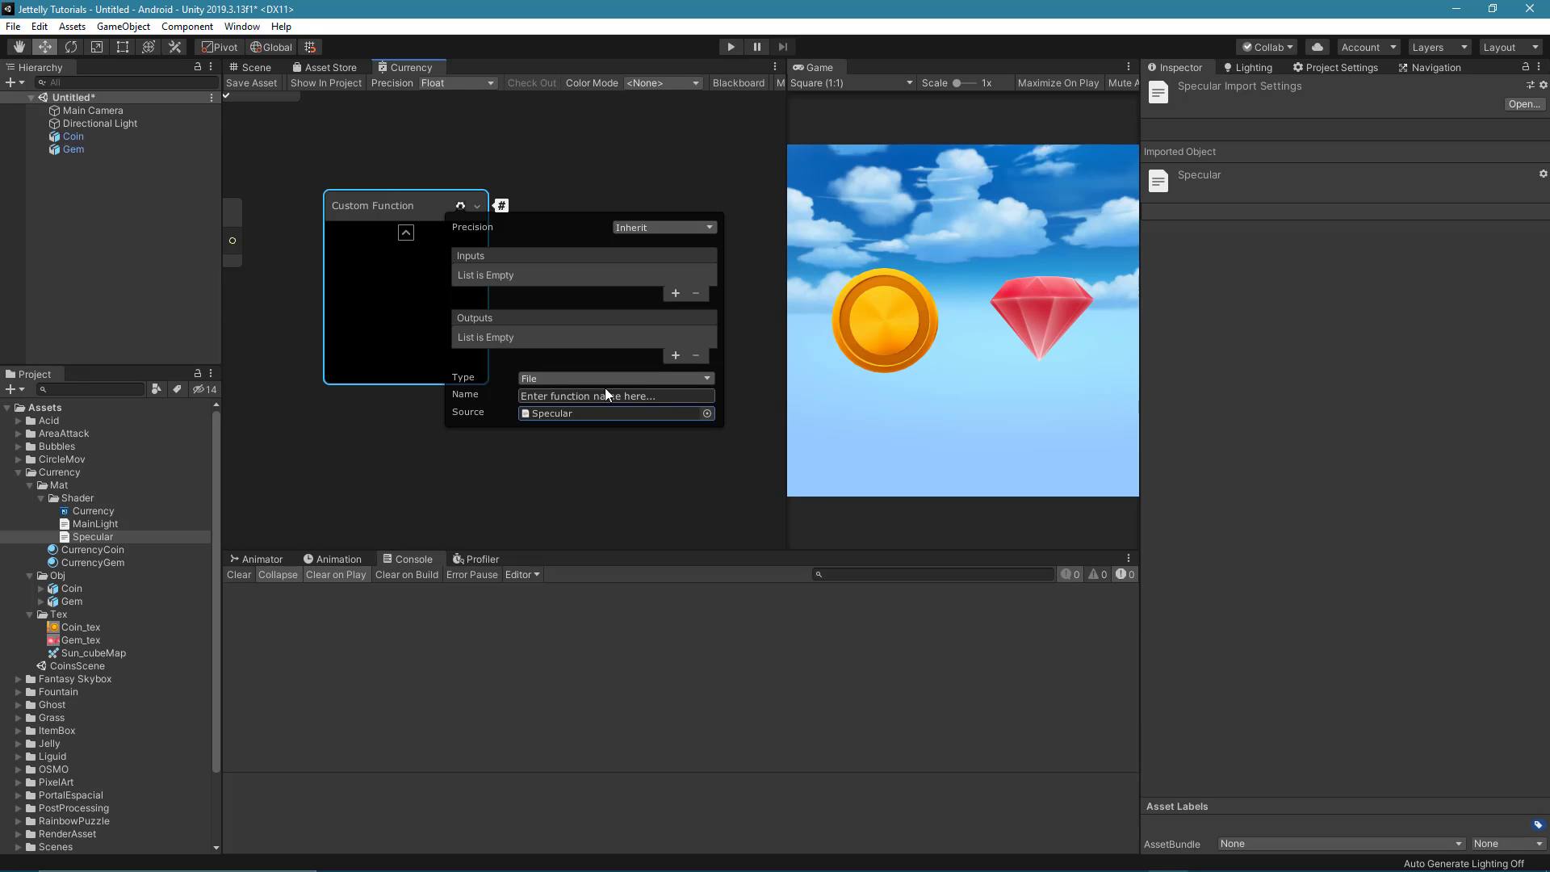
# Name the second node's function Specular and add a Vector 3 Specular input and a Smoothness input.
pyautogui.click(583, 395)
pyautogui.write('Specular')
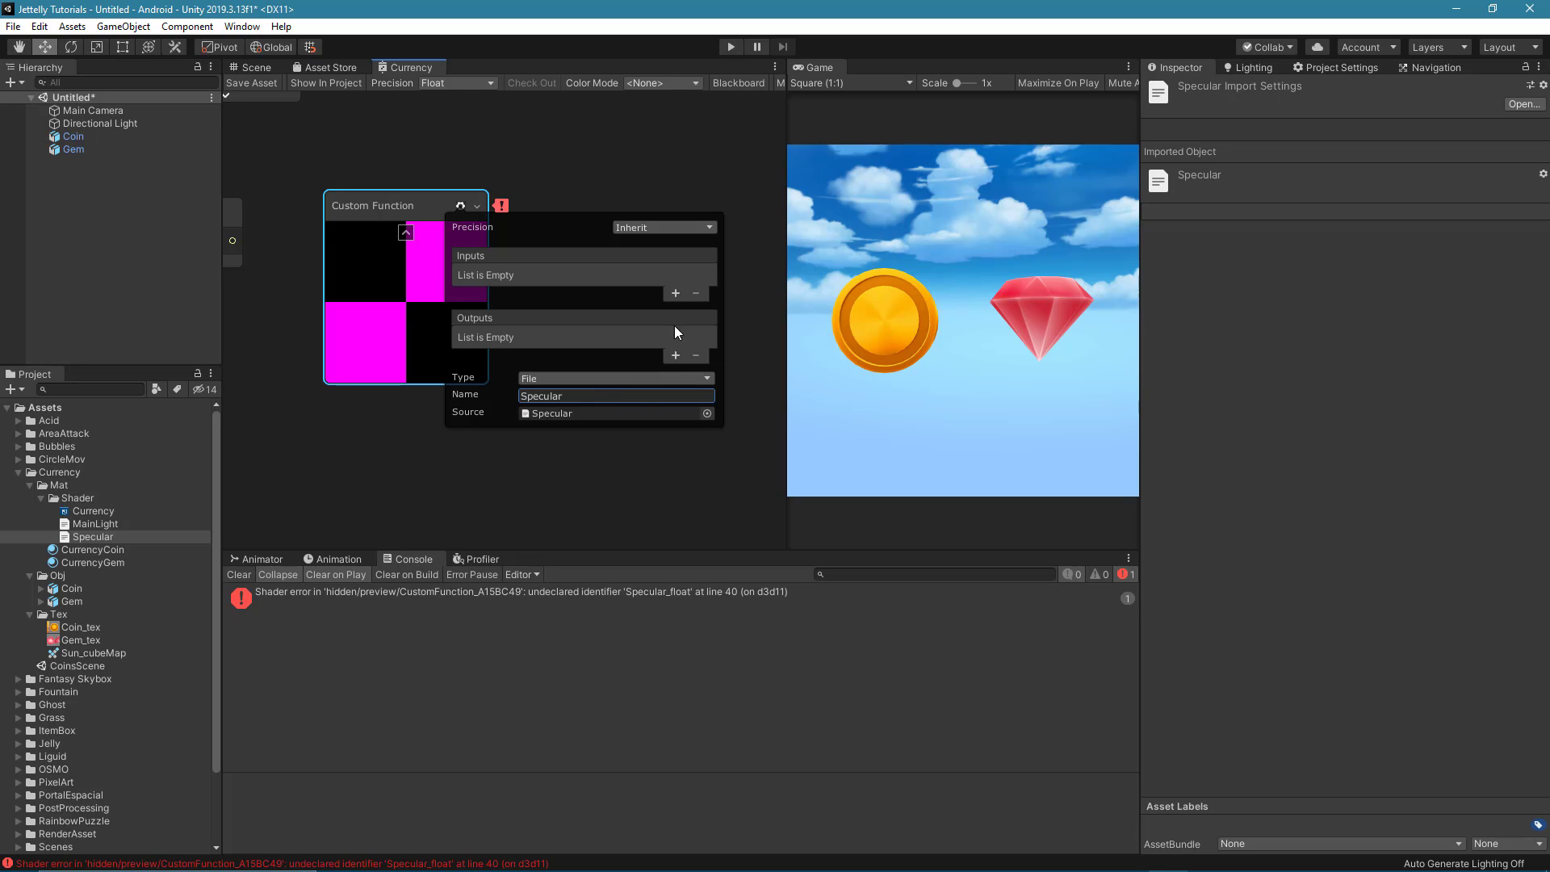
pyautogui.click(676, 292)
pyautogui.click(646, 276)
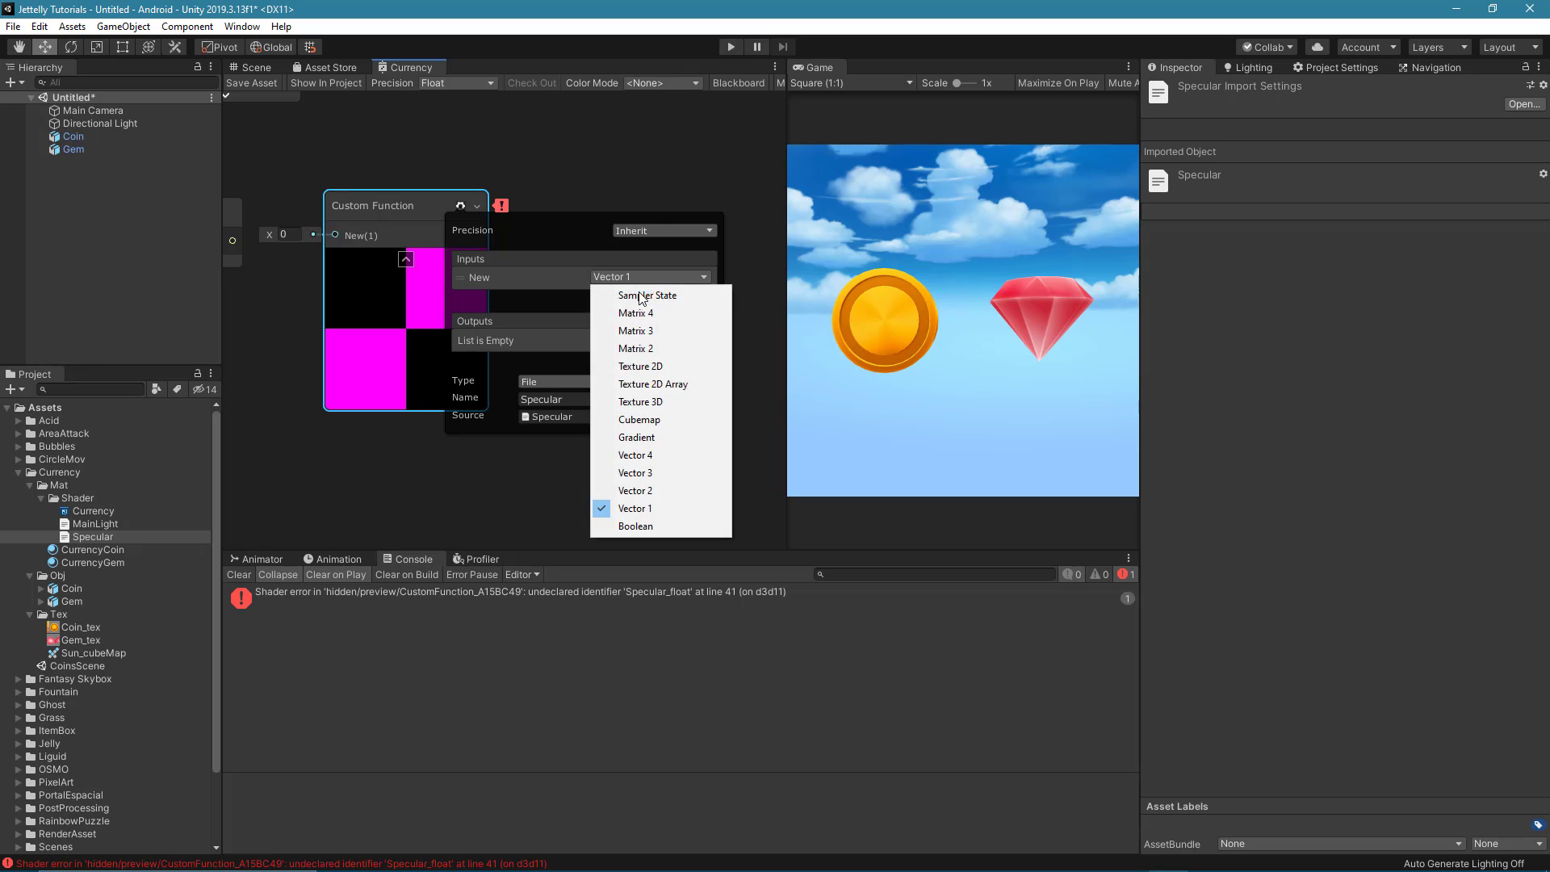
pyautogui.click(659, 473)
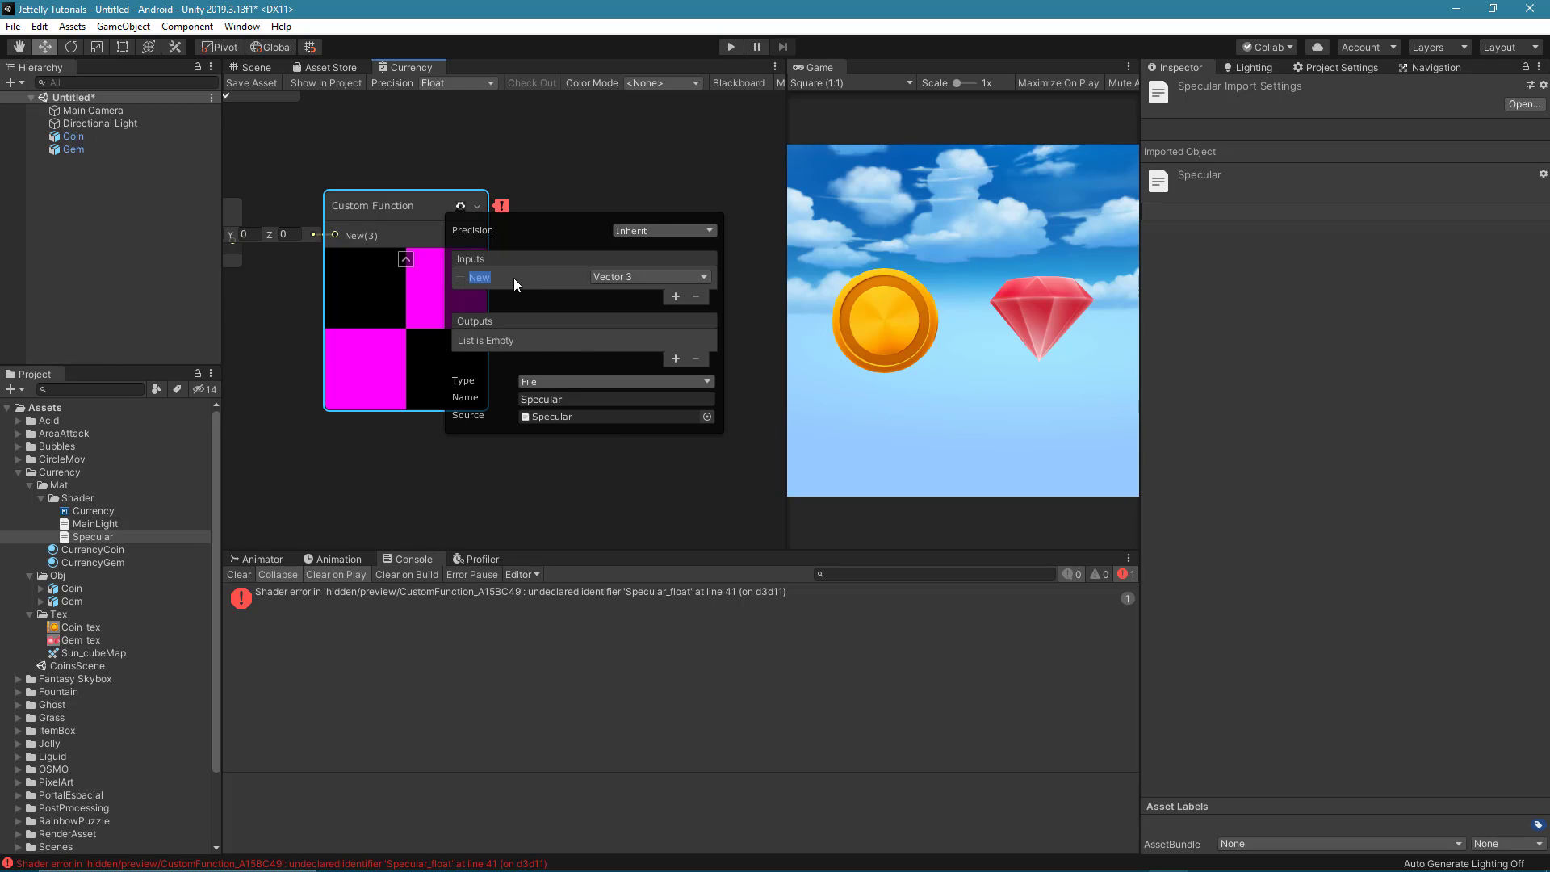
pyautogui.click(513, 277)
pyautogui.write('Specular')
pyautogui.press('Return')
pyautogui.click(676, 297)
pyautogui.doubleClick(533, 297)
pyautogui.write('S')
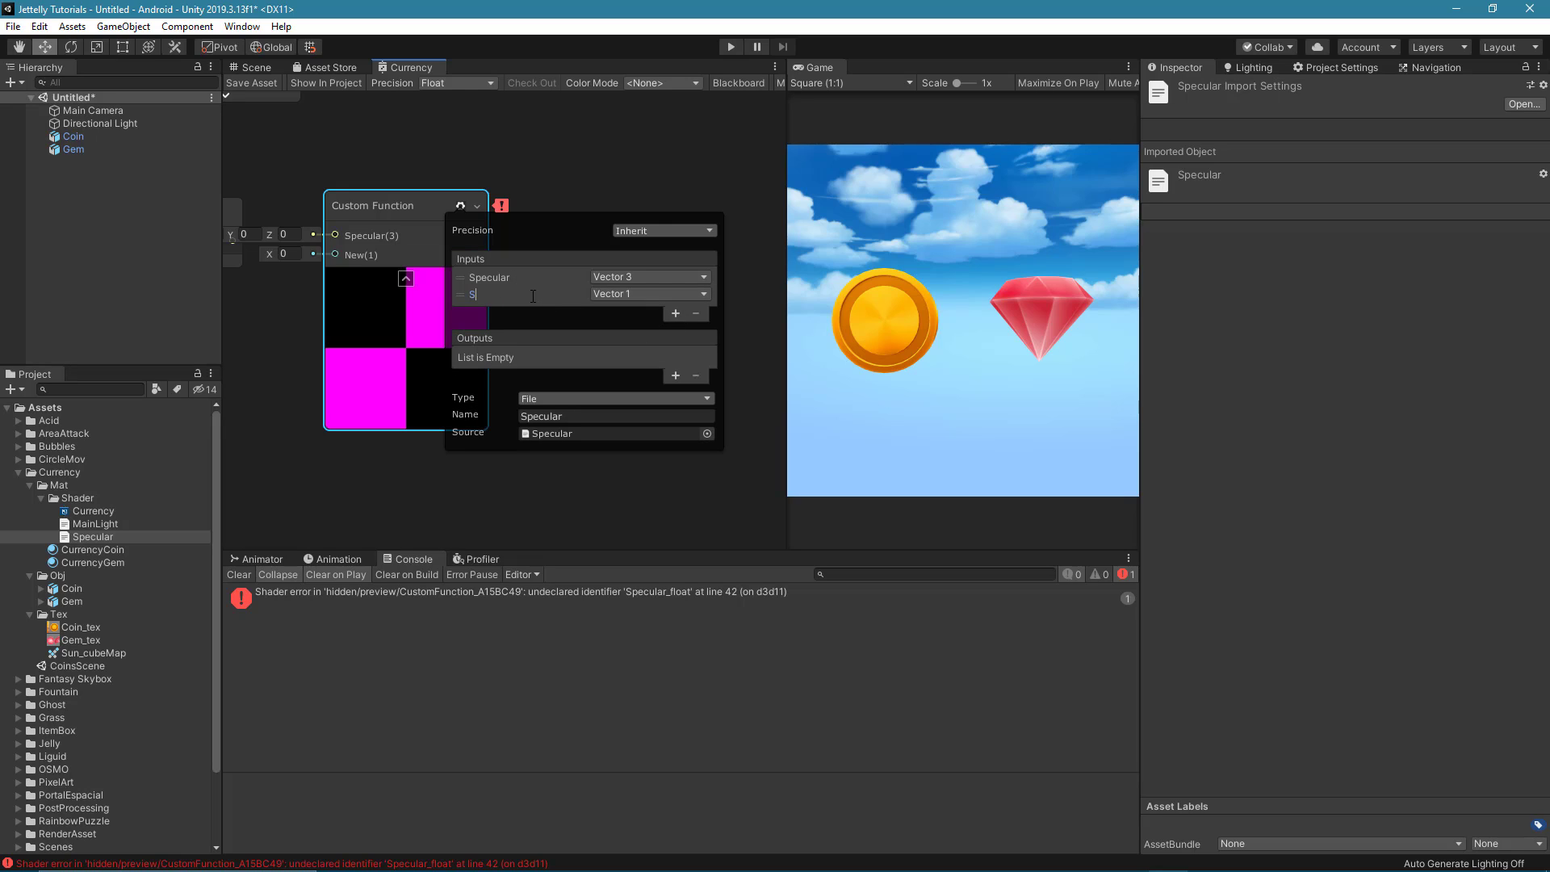
pyautogui.write('moothness')
pyautogui.press('Return')
# Add Vector 3 inputs named Direction and Color to the custom function.
pyautogui.click(677, 314)
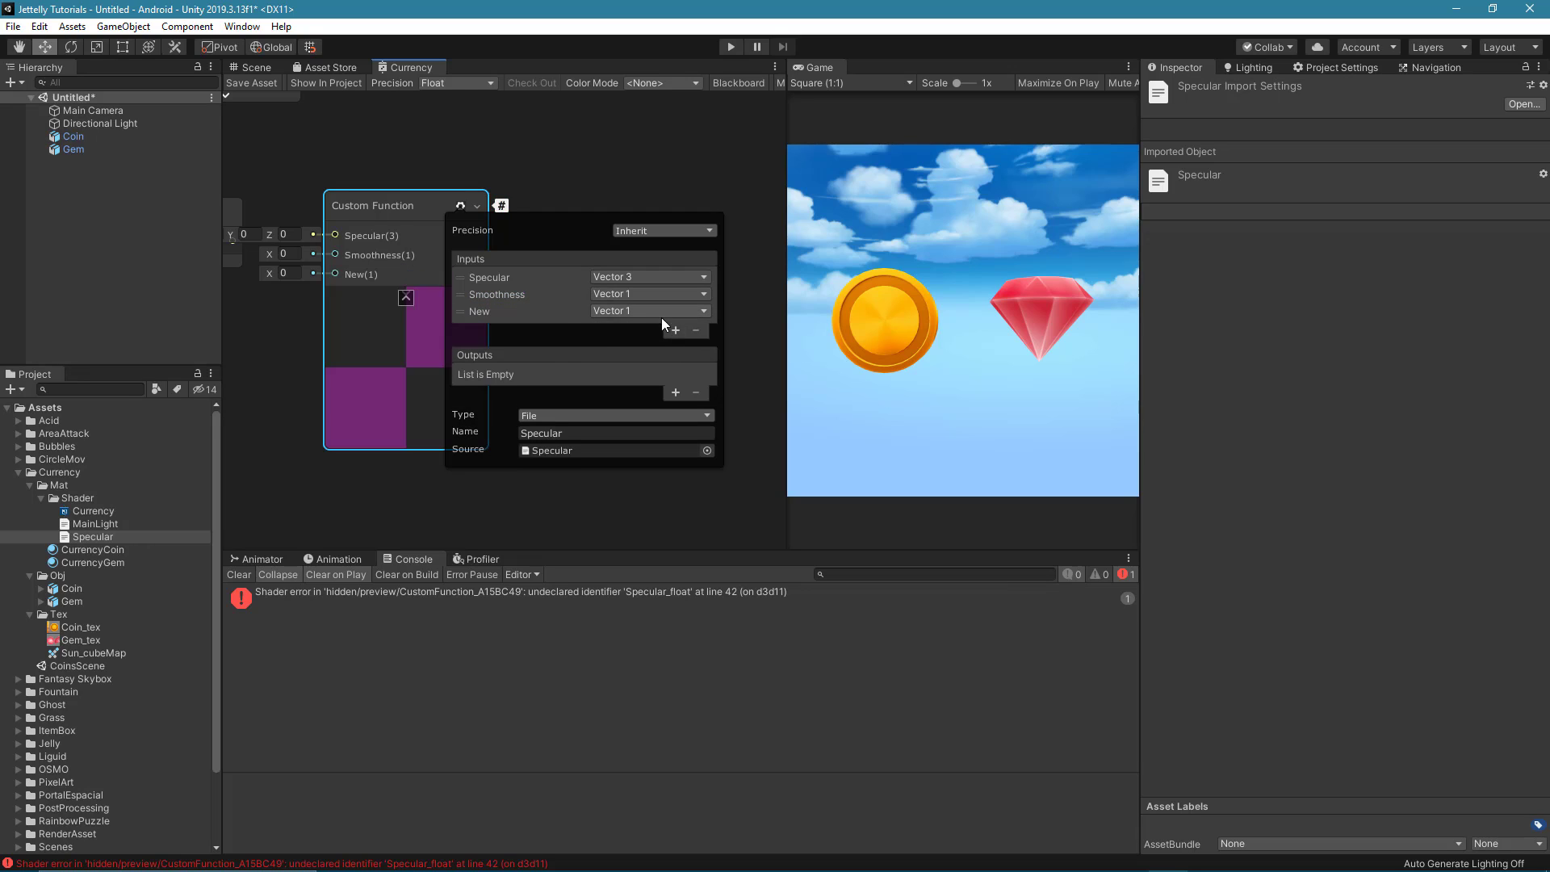
pyautogui.click(631, 310)
pyautogui.click(647, 506)
pyautogui.write('Direct')
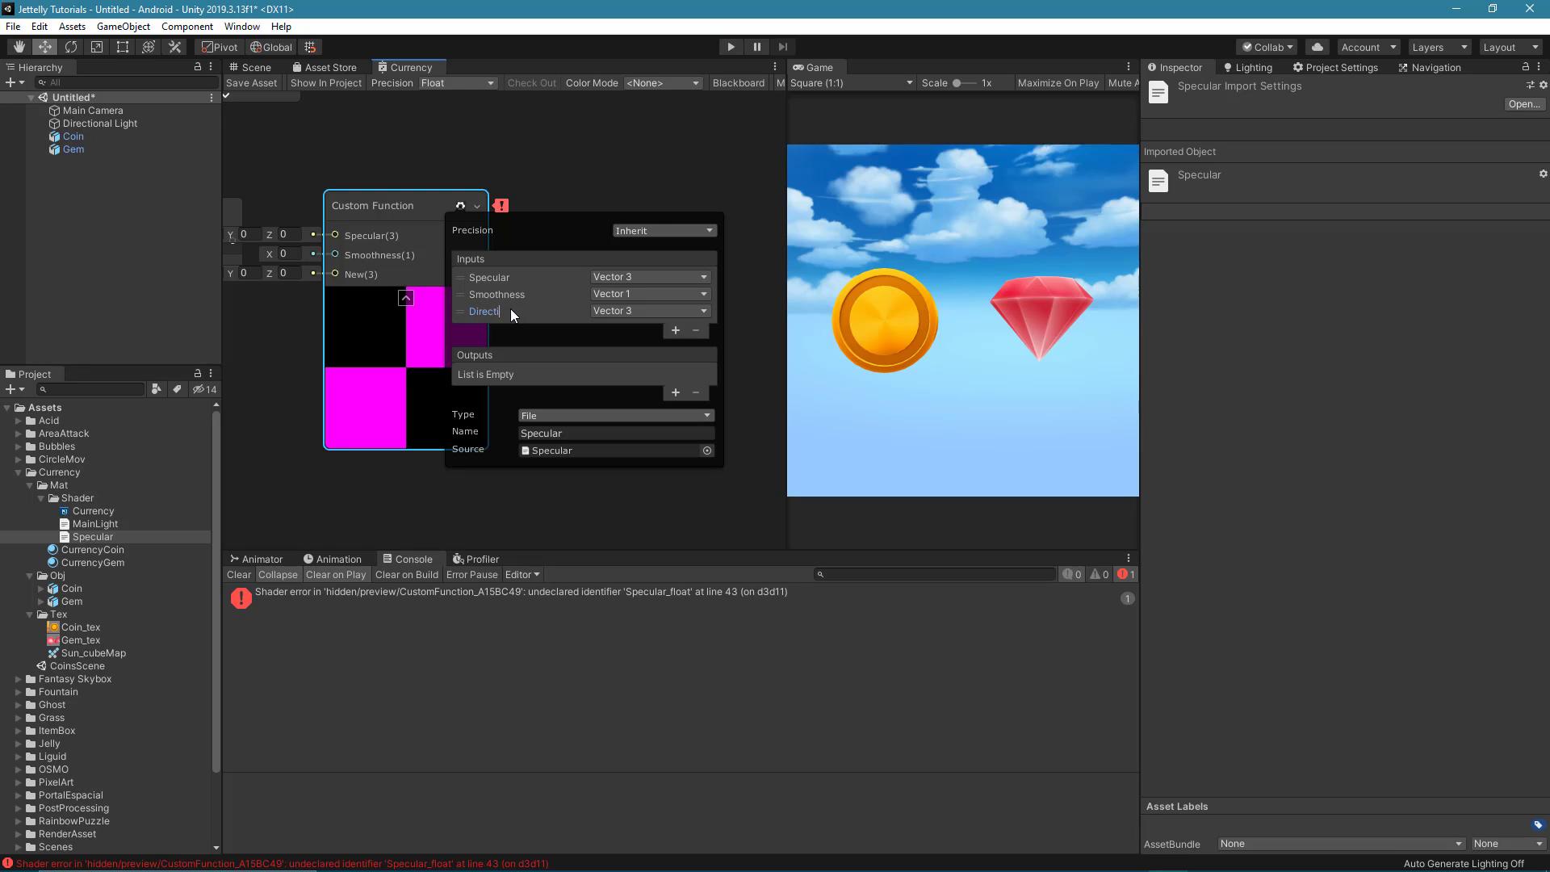
pyautogui.write('on')
pyautogui.press('Return')
pyautogui.click(675, 330)
pyautogui.click(639, 322)
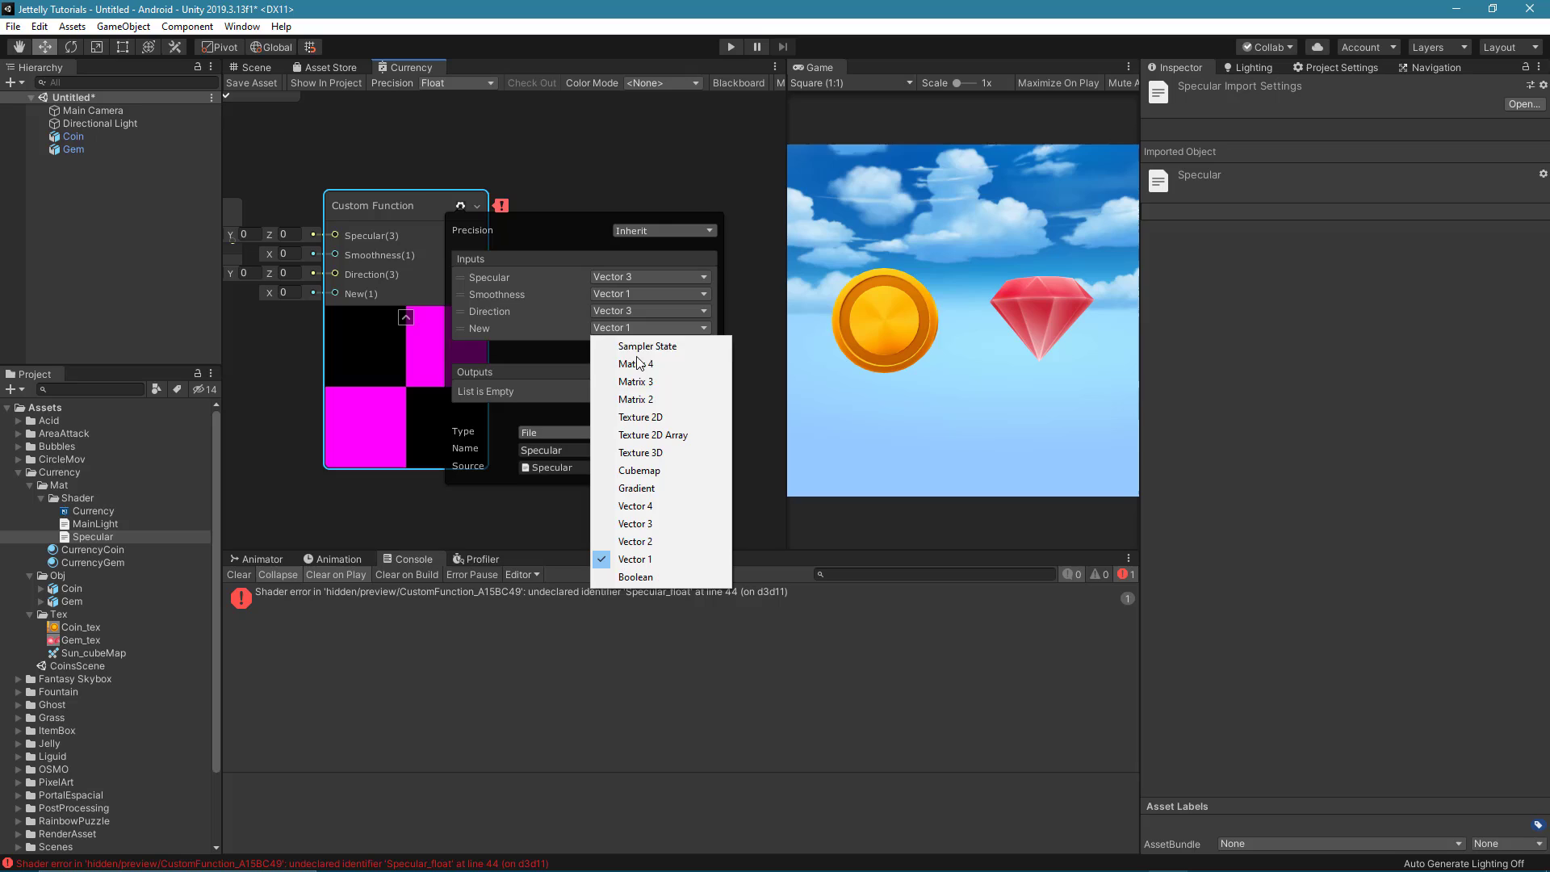
pyautogui.click(637, 523)
pyautogui.click(524, 323)
pyautogui.write('Color')
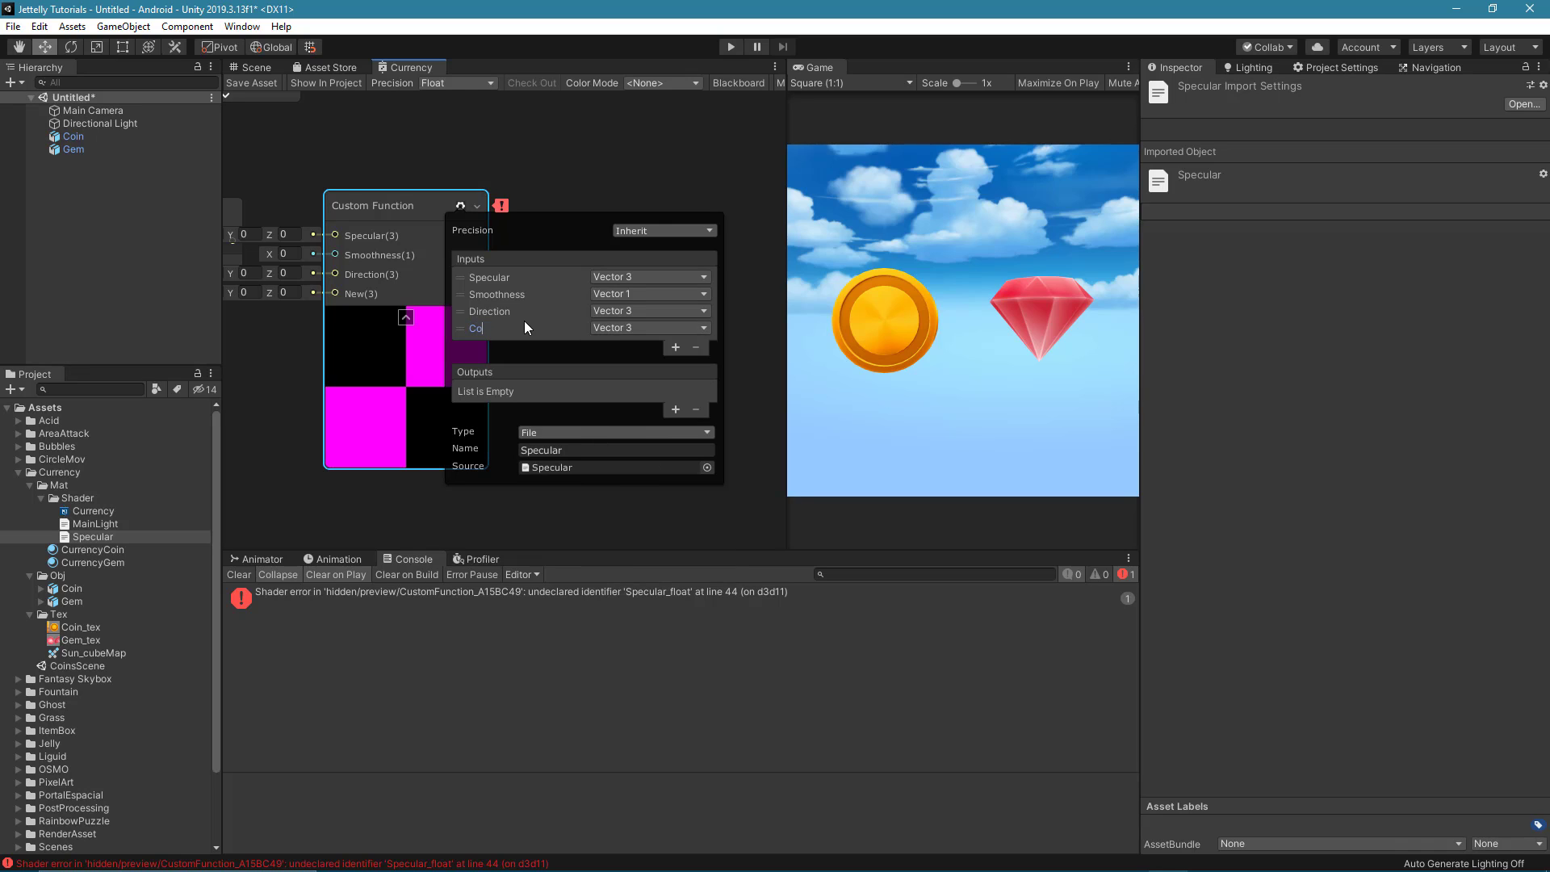
pyautogui.press('Return')
# Add Vector 3 inputs named WorldNormal and WorldView.
pyautogui.click(677, 347)
pyautogui.click(645, 345)
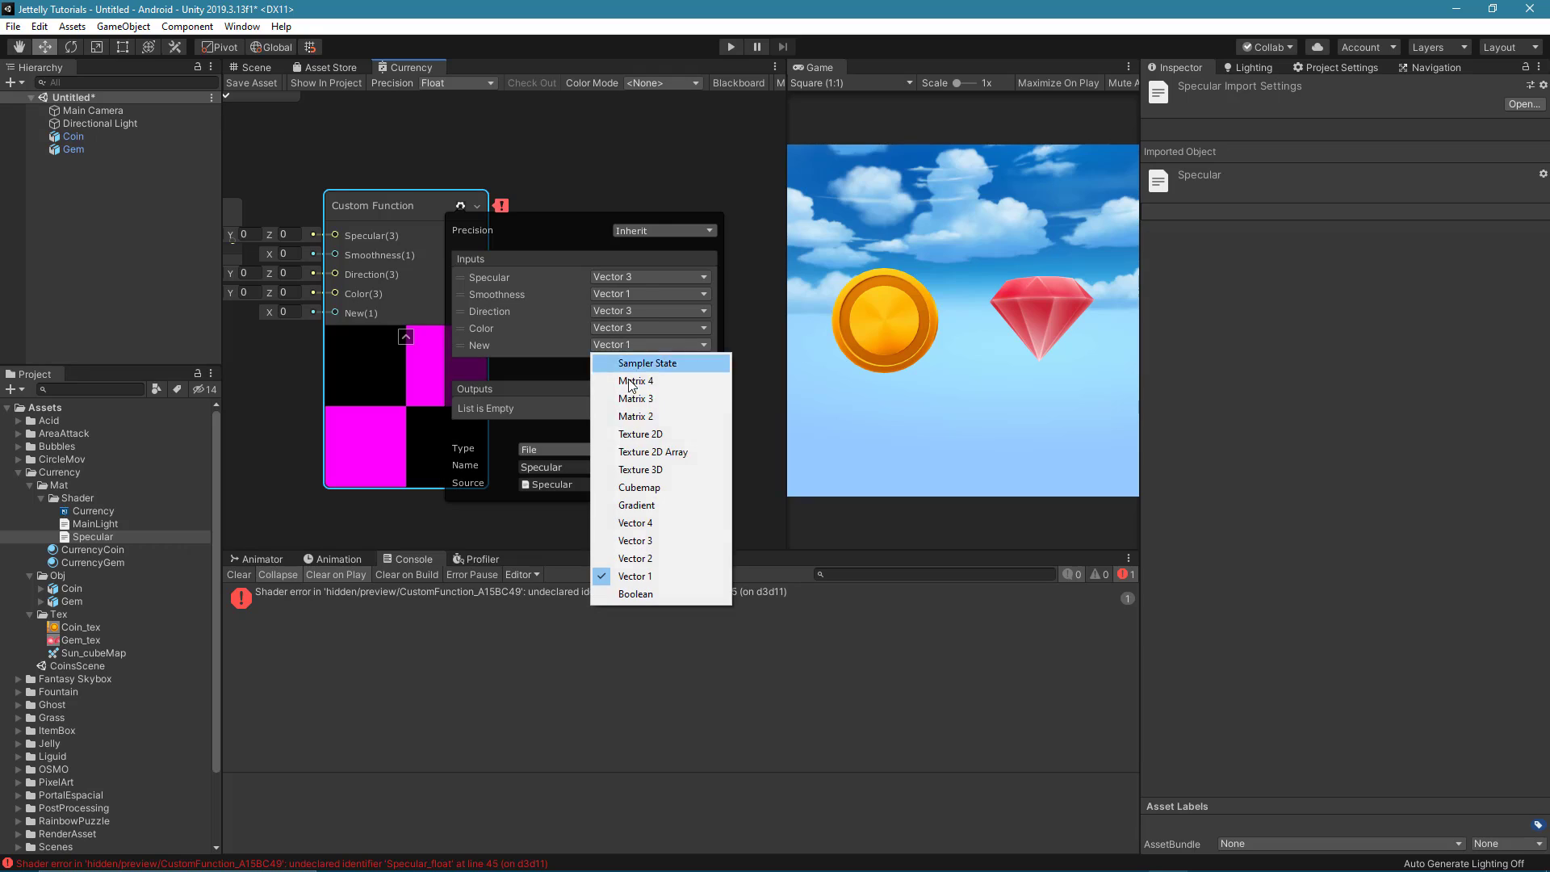
pyautogui.click(652, 541)
pyautogui.write('WorldView')
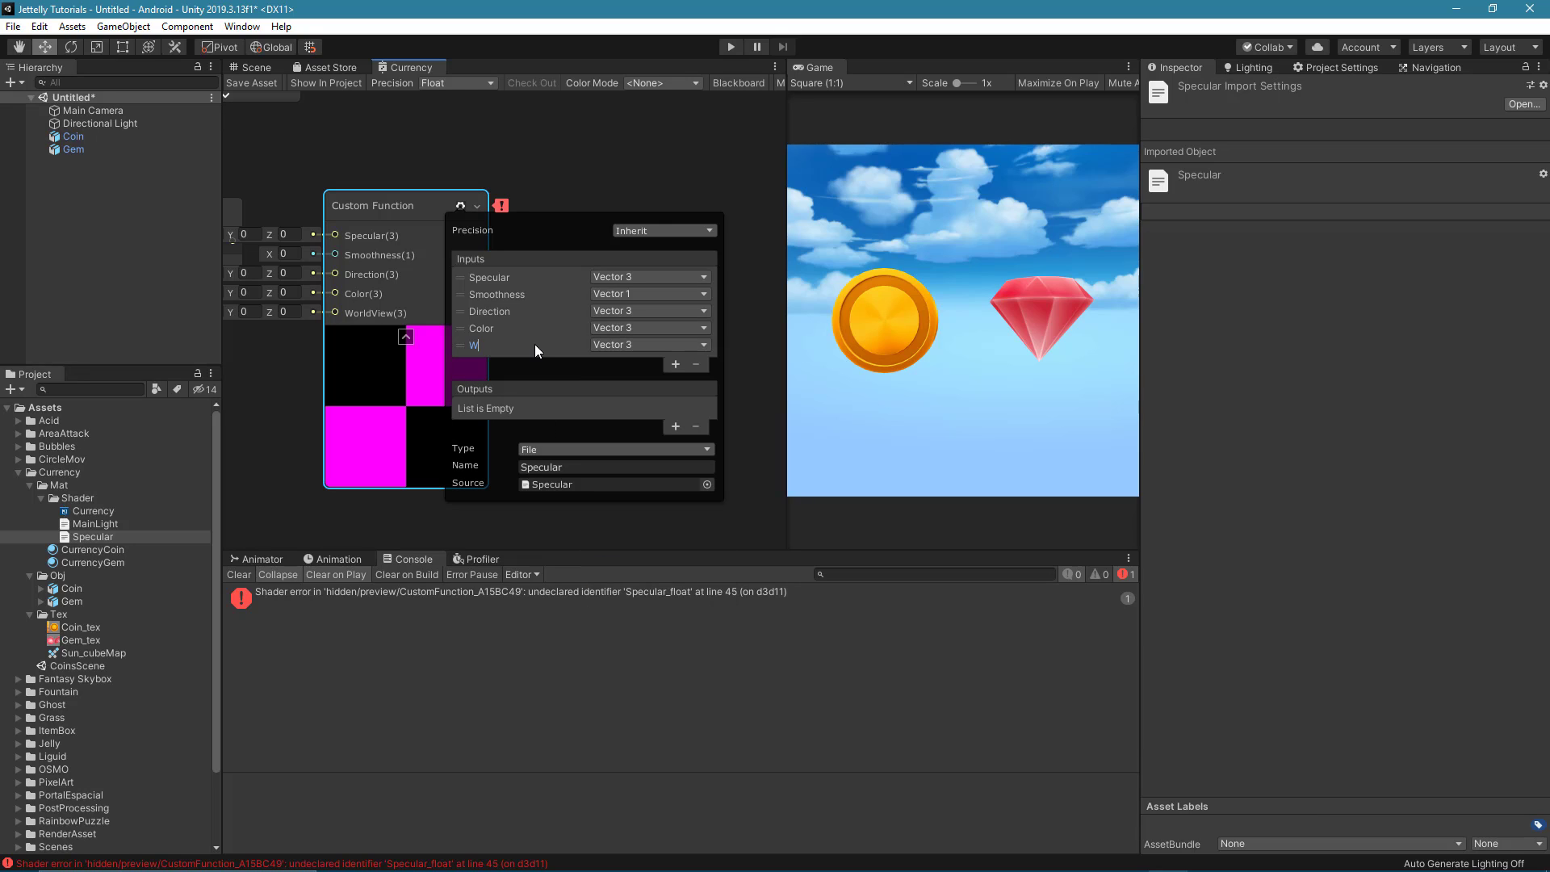
pyautogui.write('rmal')
pyautogui.press('Return')
pyautogui.click(674, 364)
pyautogui.click(644, 360)
pyautogui.click(647, 557)
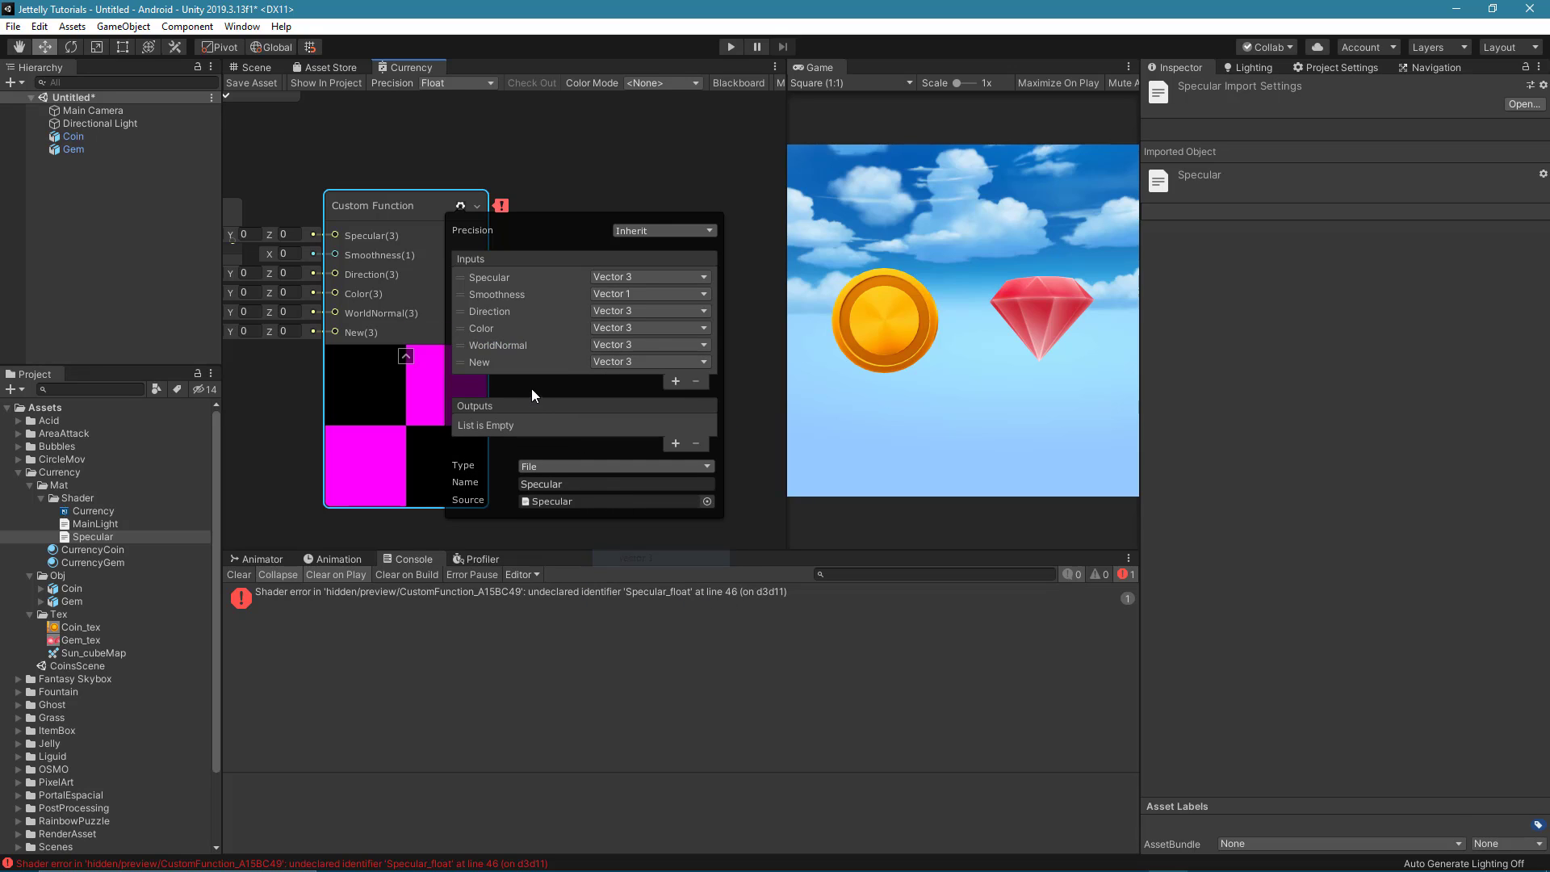
pyautogui.doubleClick(521, 367)
pyautogui.write('WorldVi')
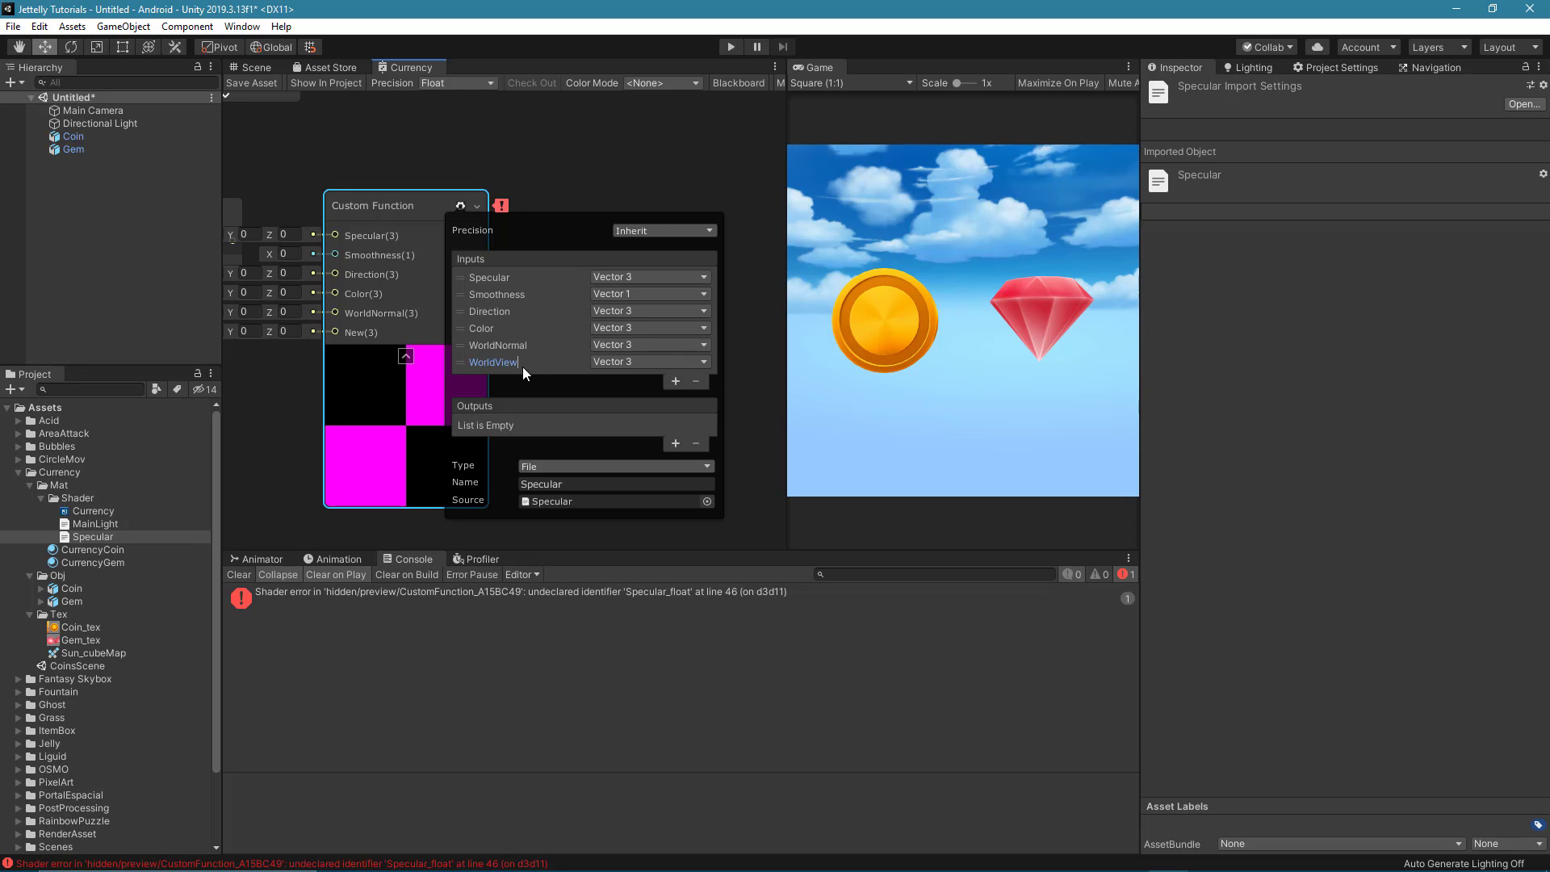
pyautogui.press('Return')
# Add a Vector 3 output named Out and set the node precision to Half.
pyautogui.click(677, 442)
pyautogui.click(641, 423)
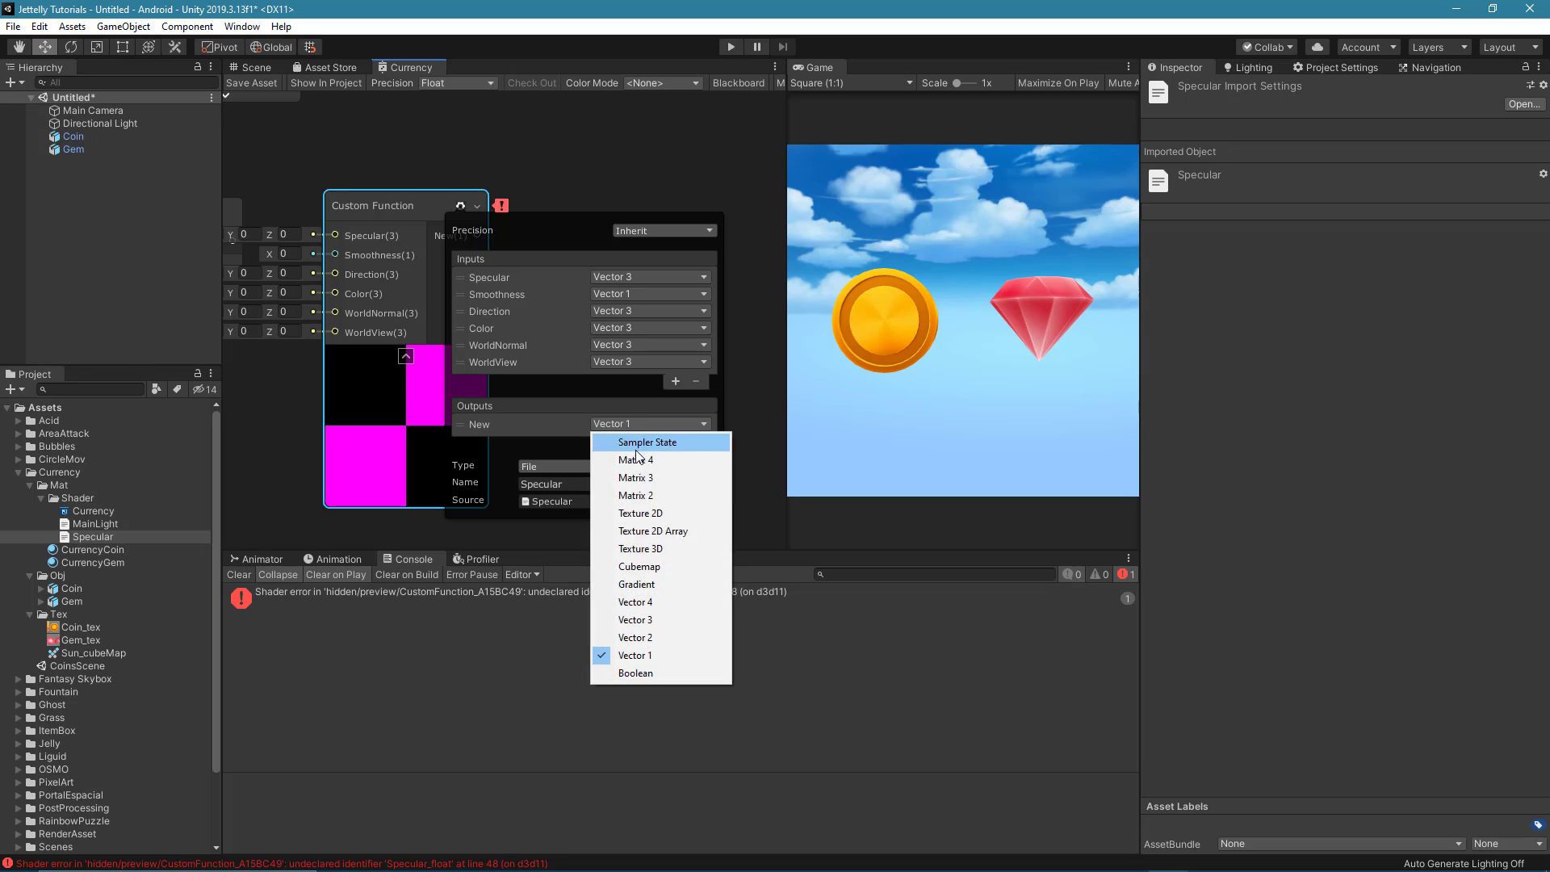
pyautogui.click(638, 620)
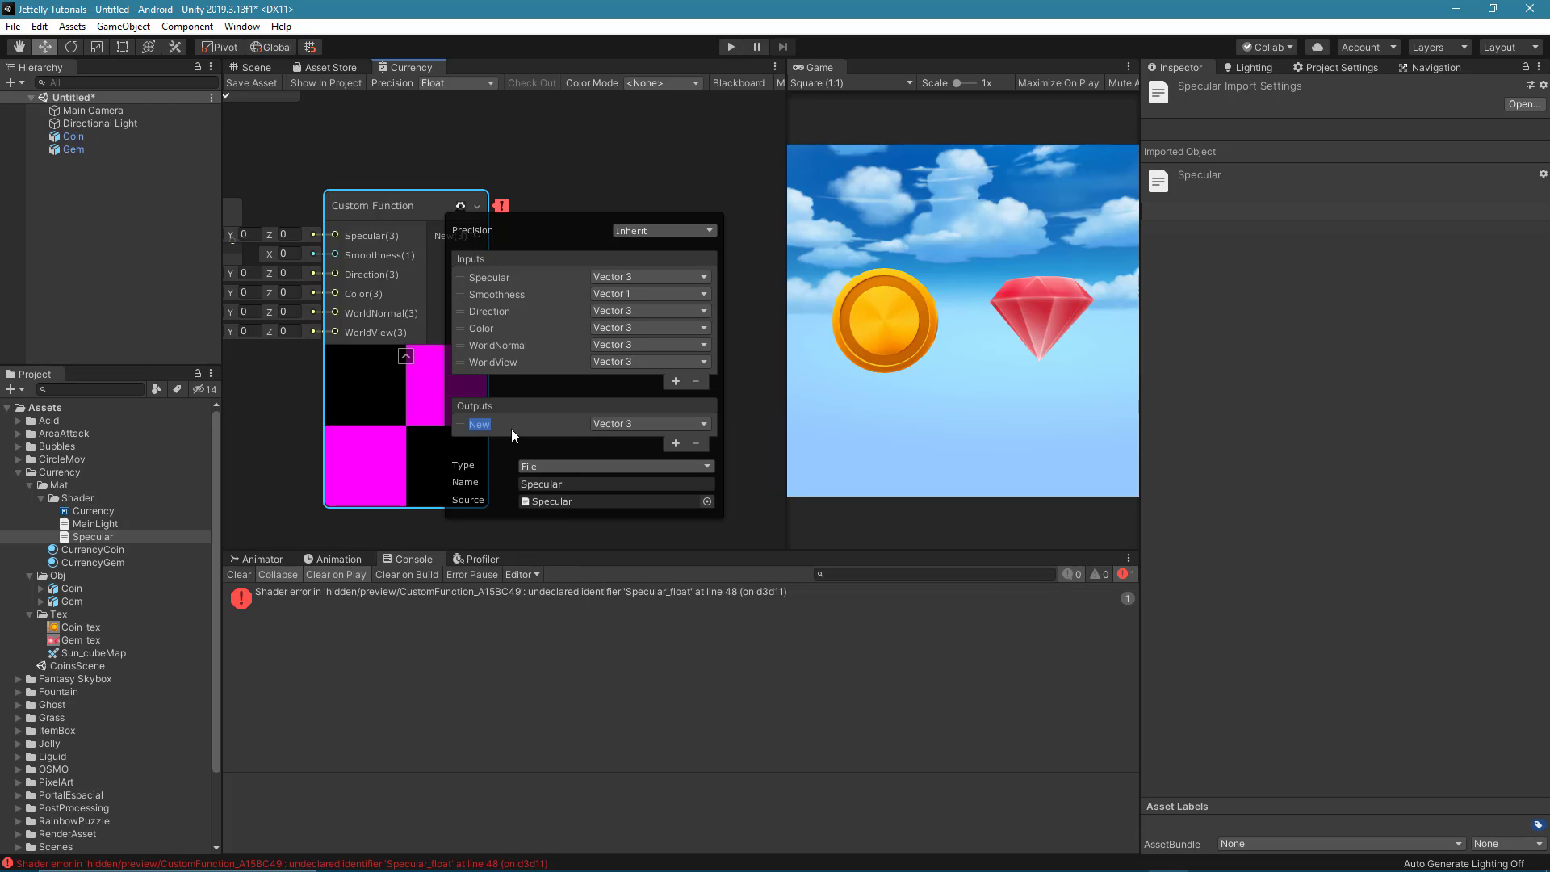
pyautogui.click(511, 429)
pyautogui.write('Out')
pyautogui.press('Return')
pyautogui.click(671, 231)
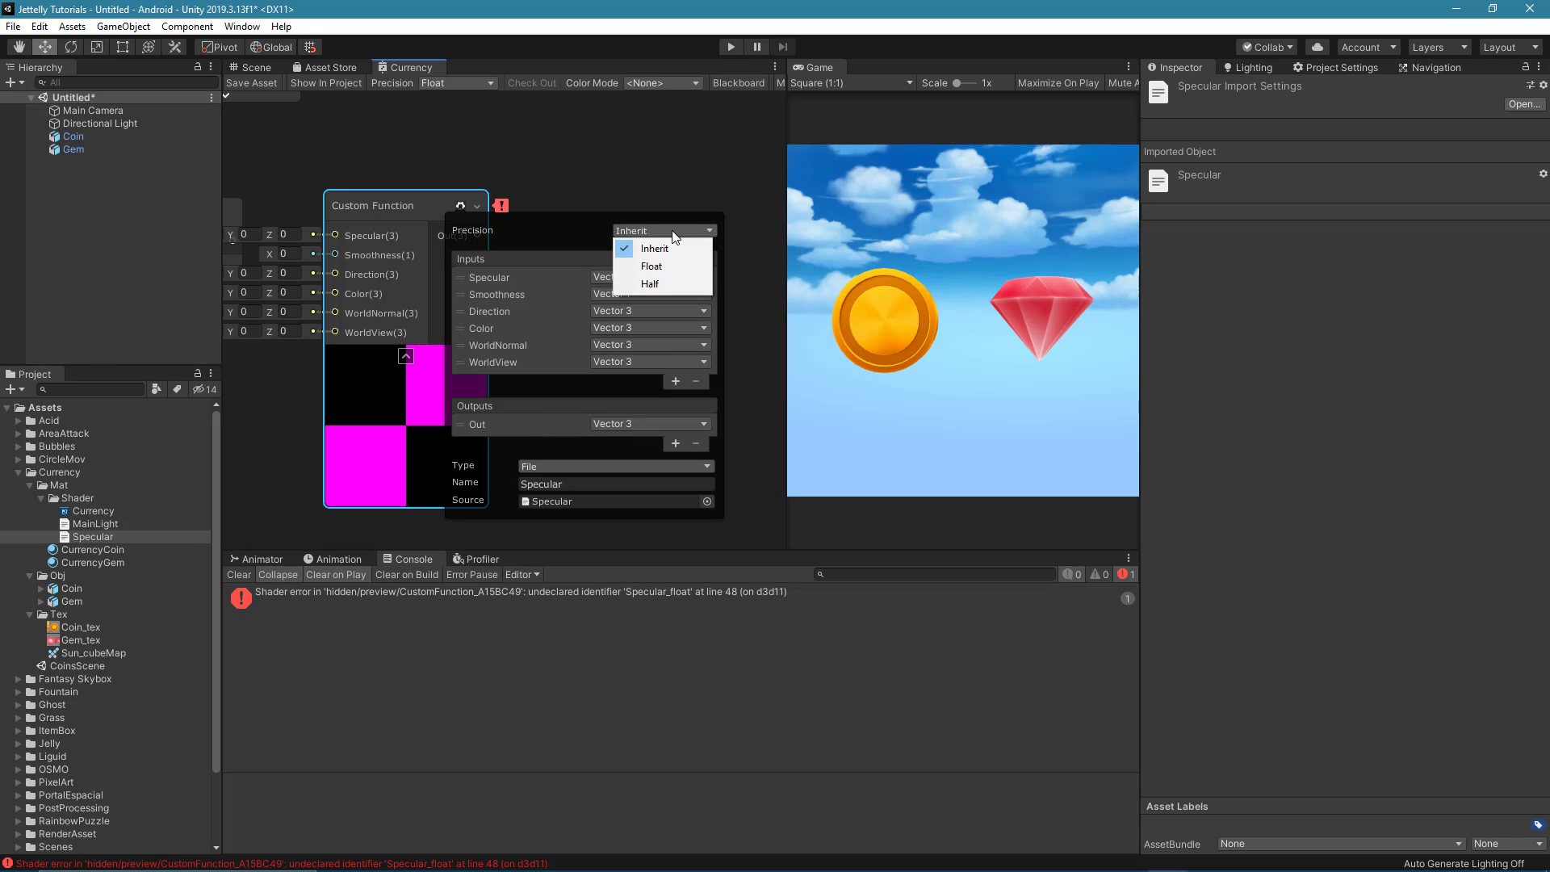
pyautogui.click(672, 284)
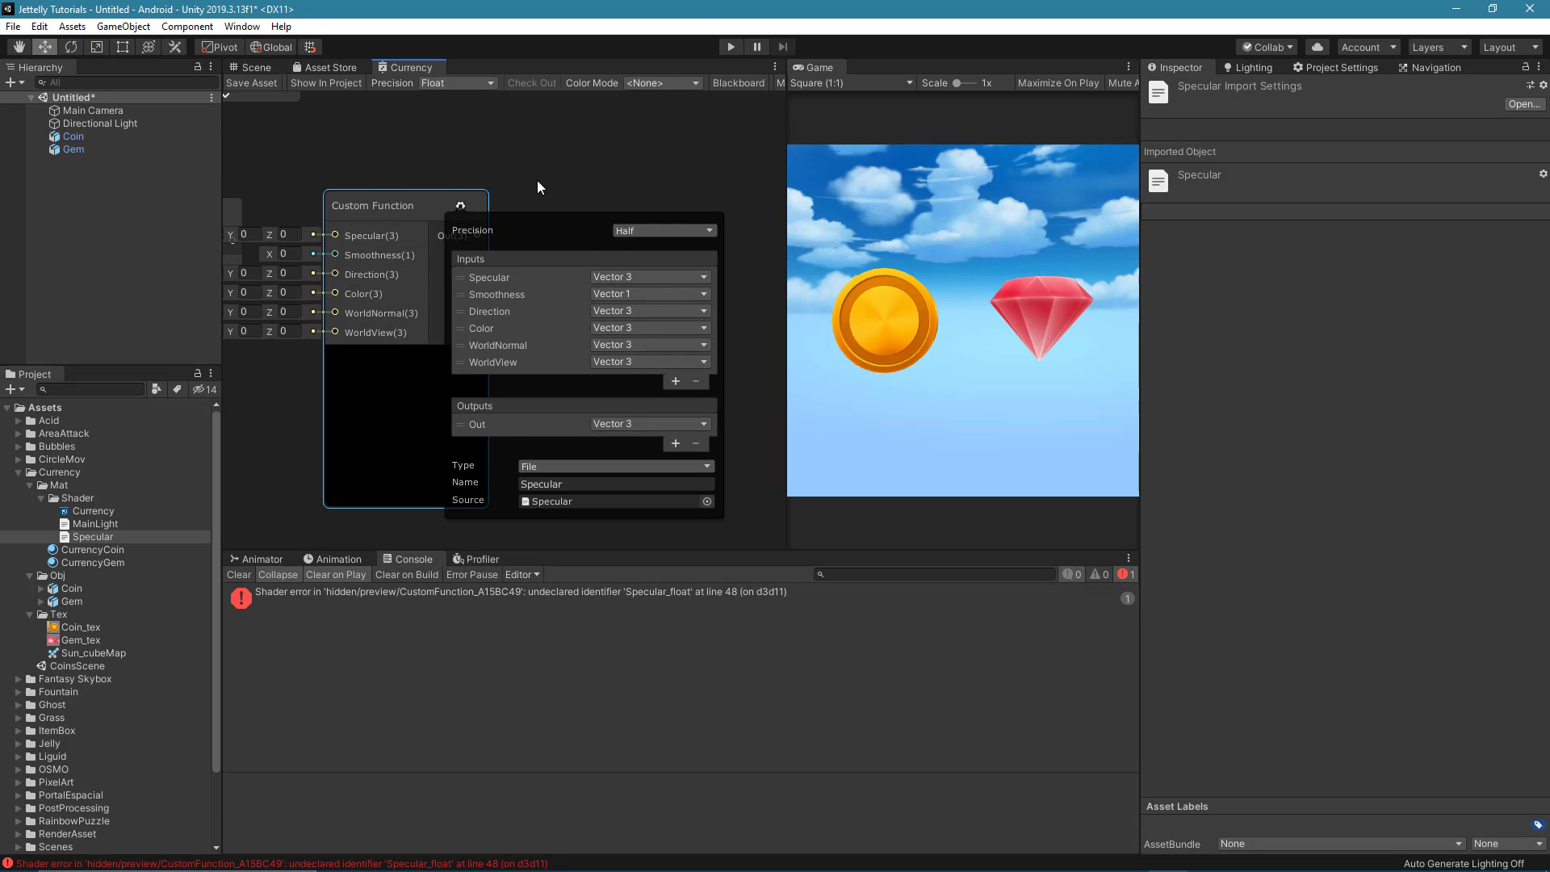
# Close the node settings, clear the console errors and tidy the node, hiding its preview.
pyautogui.moveTo(536, 181); pyautogui.dragTo(568, 174, button='middle')
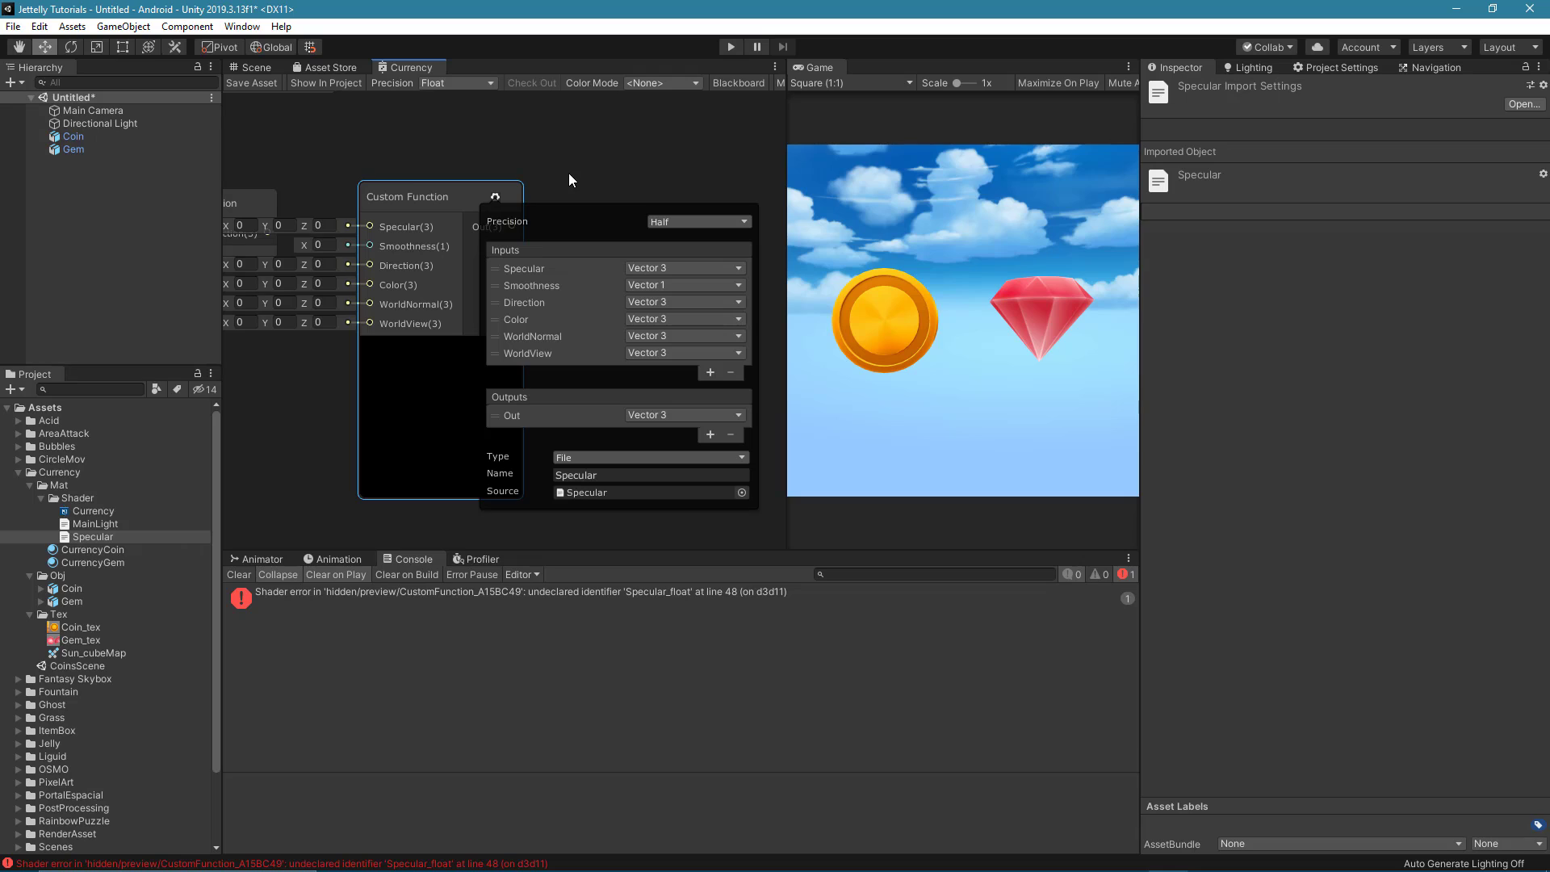
pyautogui.click(496, 196)
pyautogui.moveTo(433, 191); pyautogui.dragTo(510, 181)
pyautogui.click(232, 575)
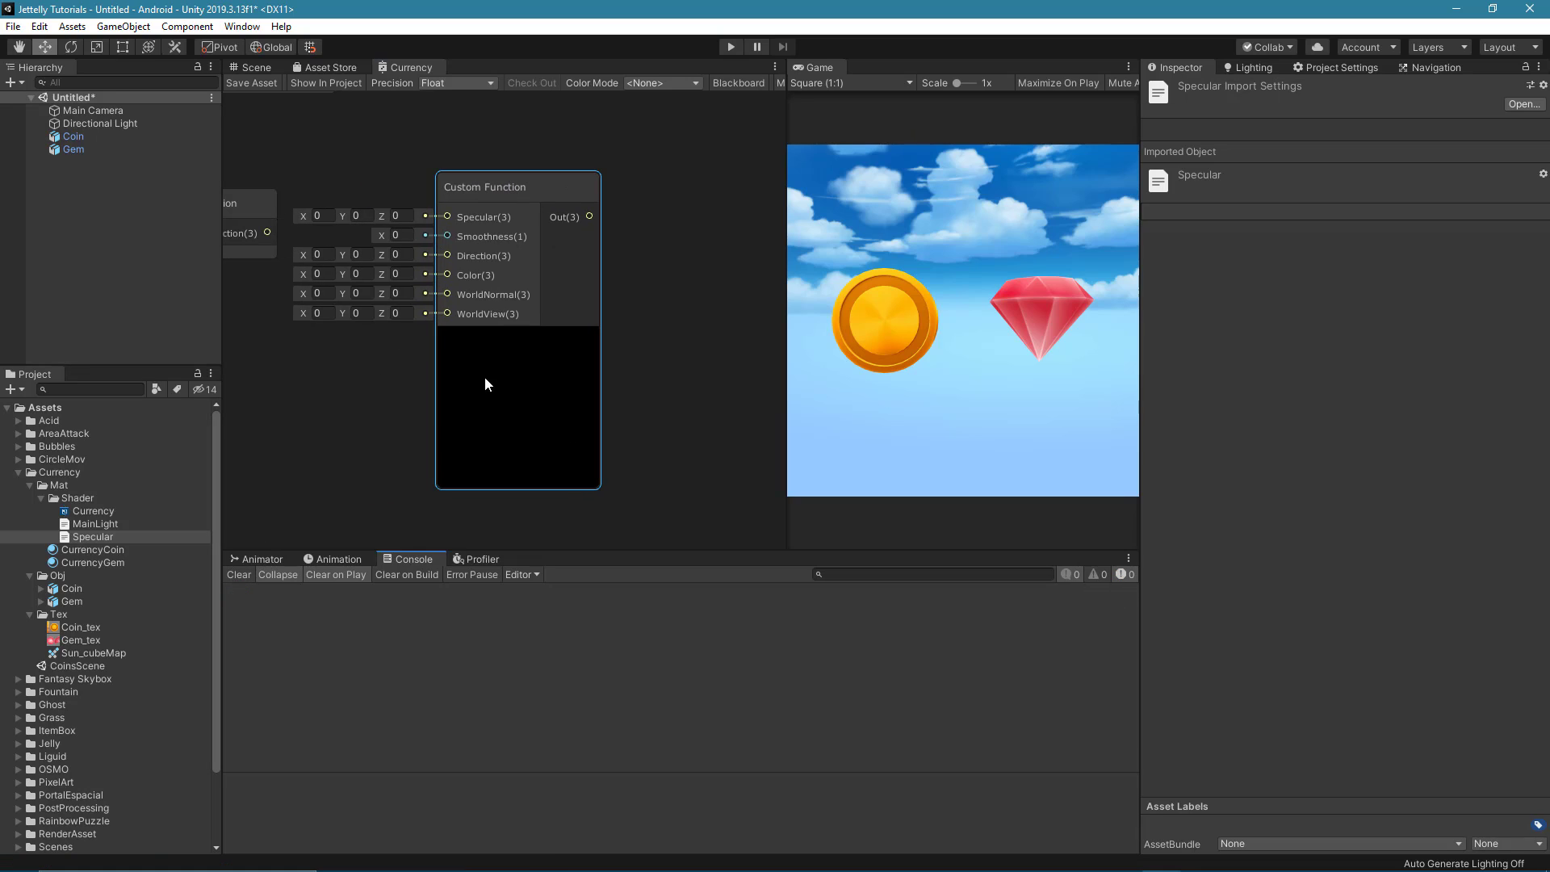
pyautogui.click(518, 338)
pyautogui.scroll(-3, 389, 342)
pyautogui.moveTo(356, 365); pyautogui.dragTo(481, 509, button='middle')
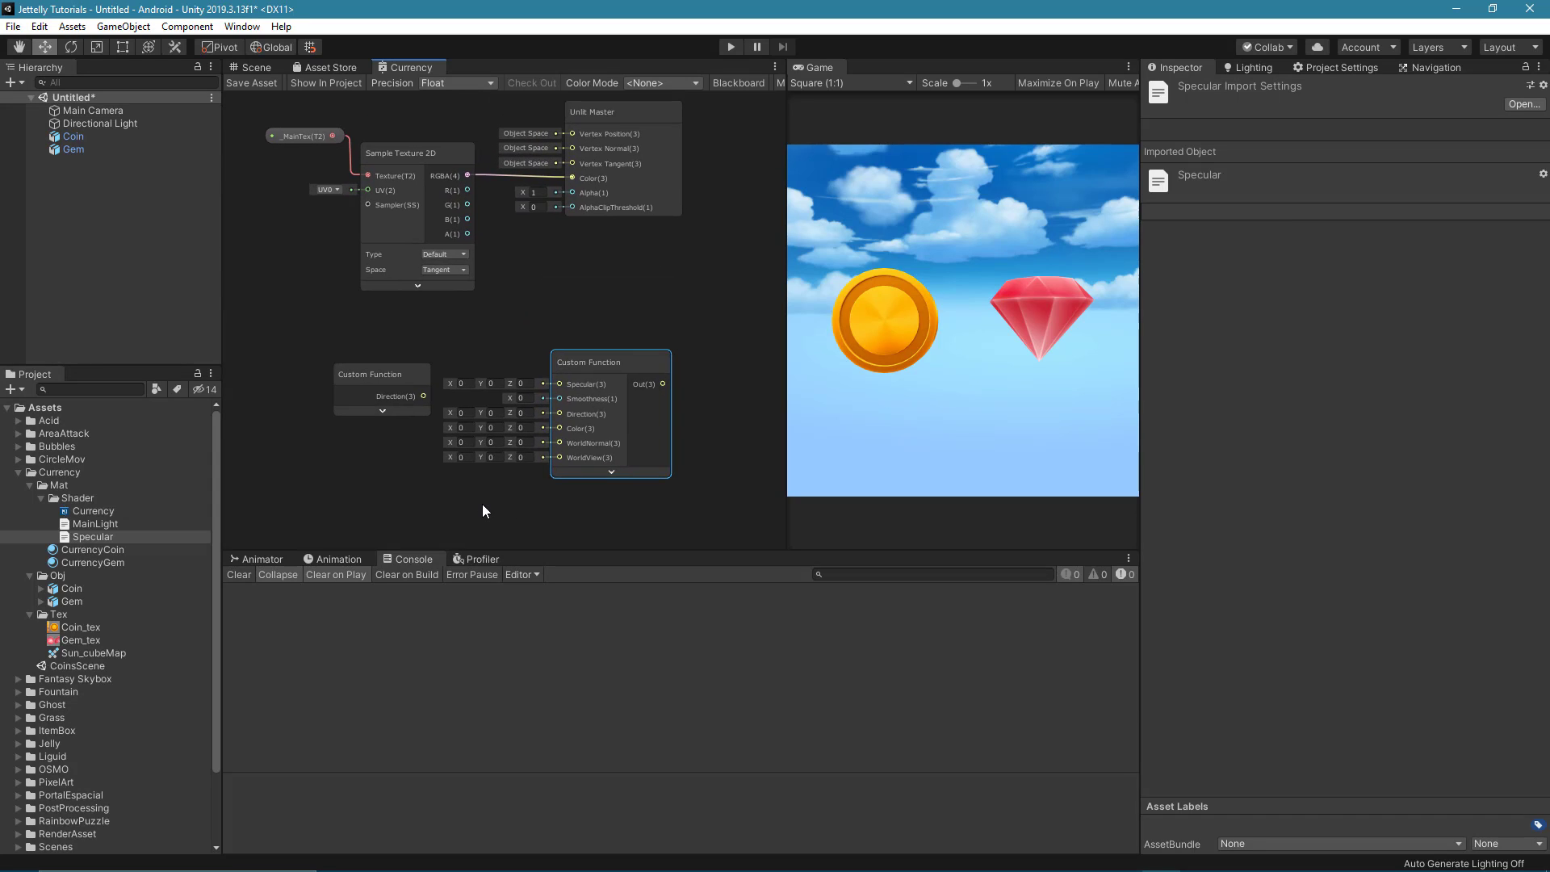
pyautogui.click(598, 322)
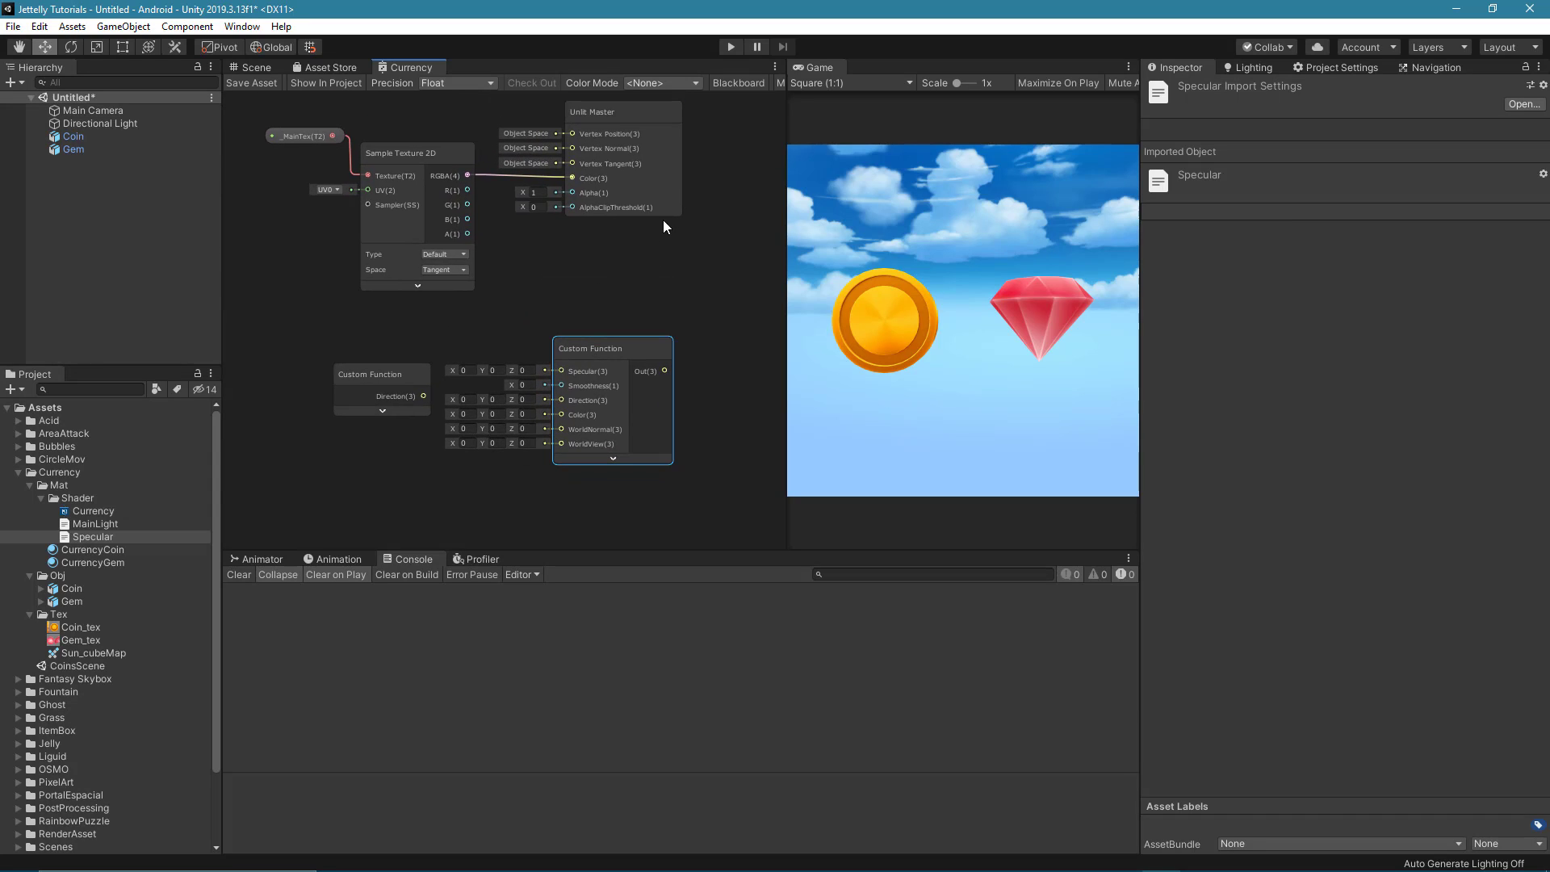
# Add a Vector1 _Specular property in Slider mode on the Blackboard.
pyautogui.click(745, 84)
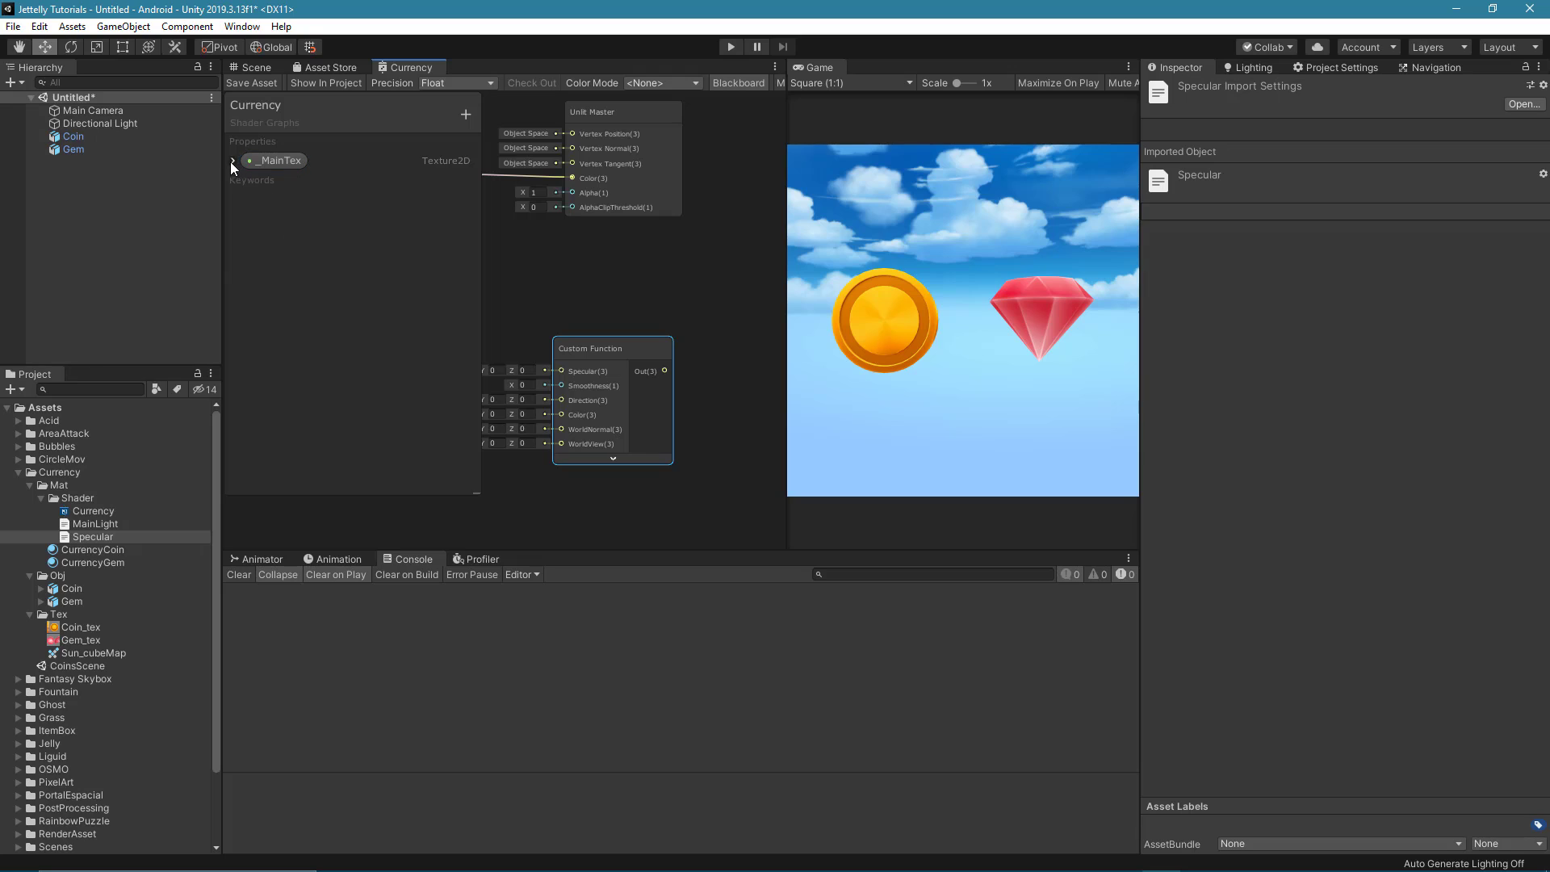
pyautogui.click(465, 114)
pyautogui.click(522, 124)
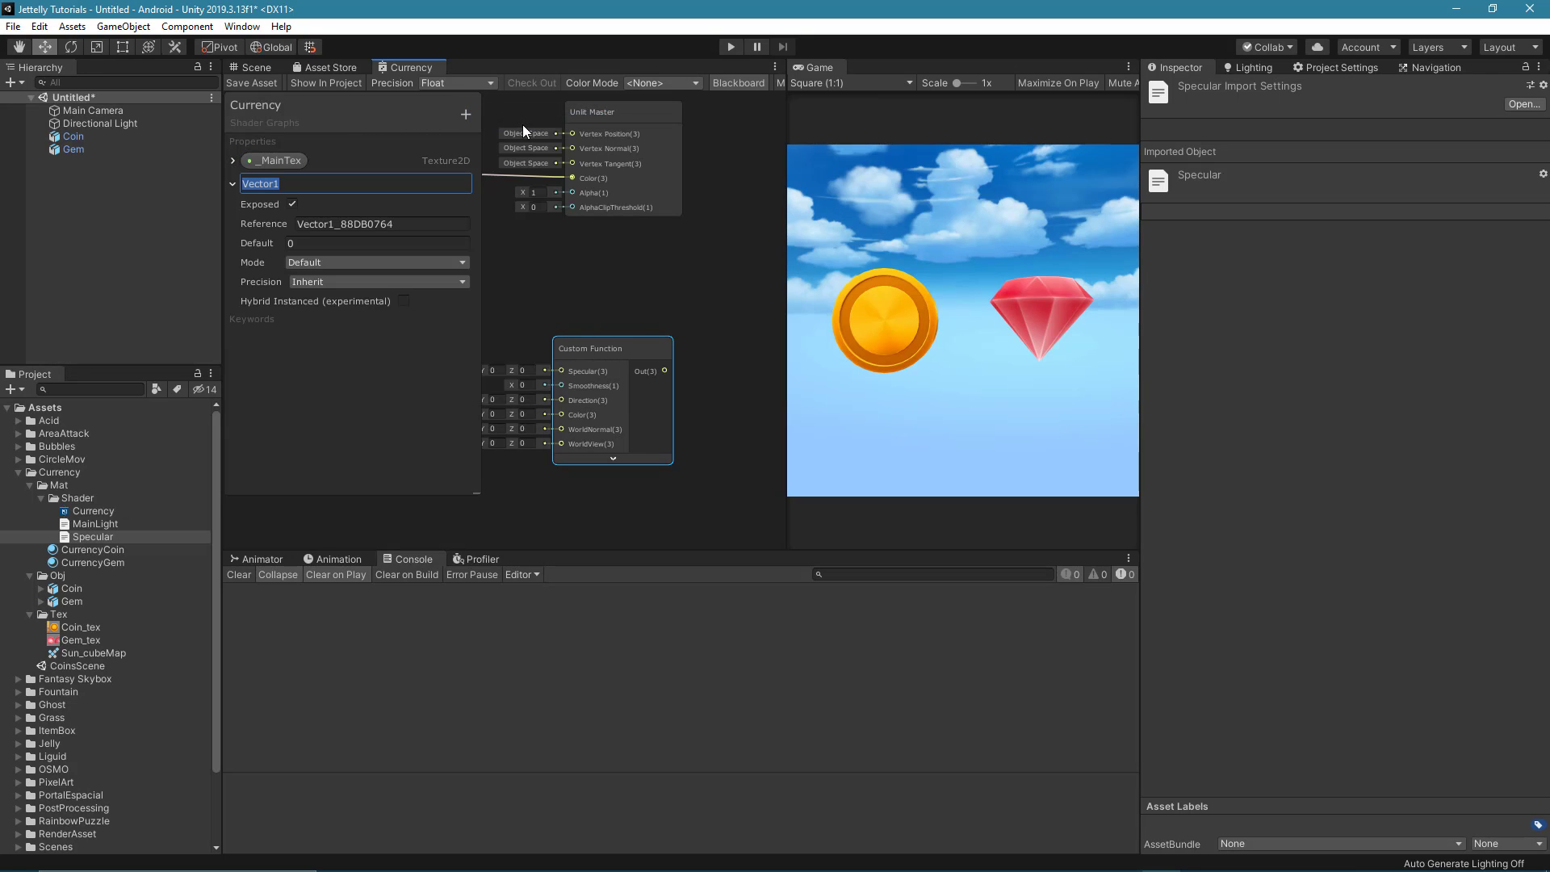
pyautogui.write('_Specular')
pyautogui.press('Return')
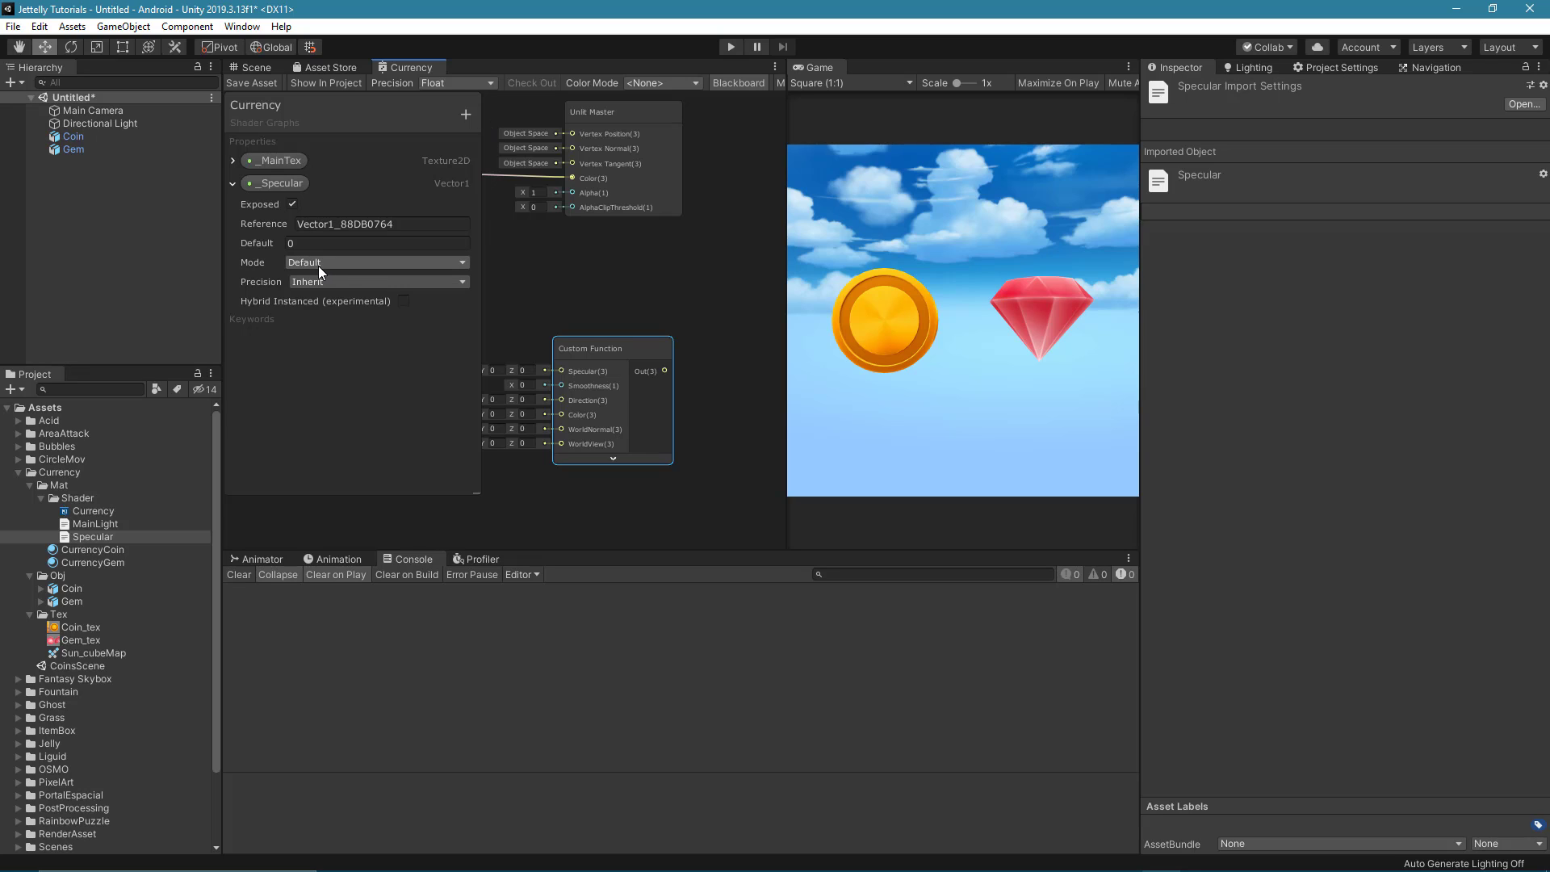
pyautogui.click(319, 263)
pyautogui.click(326, 297)
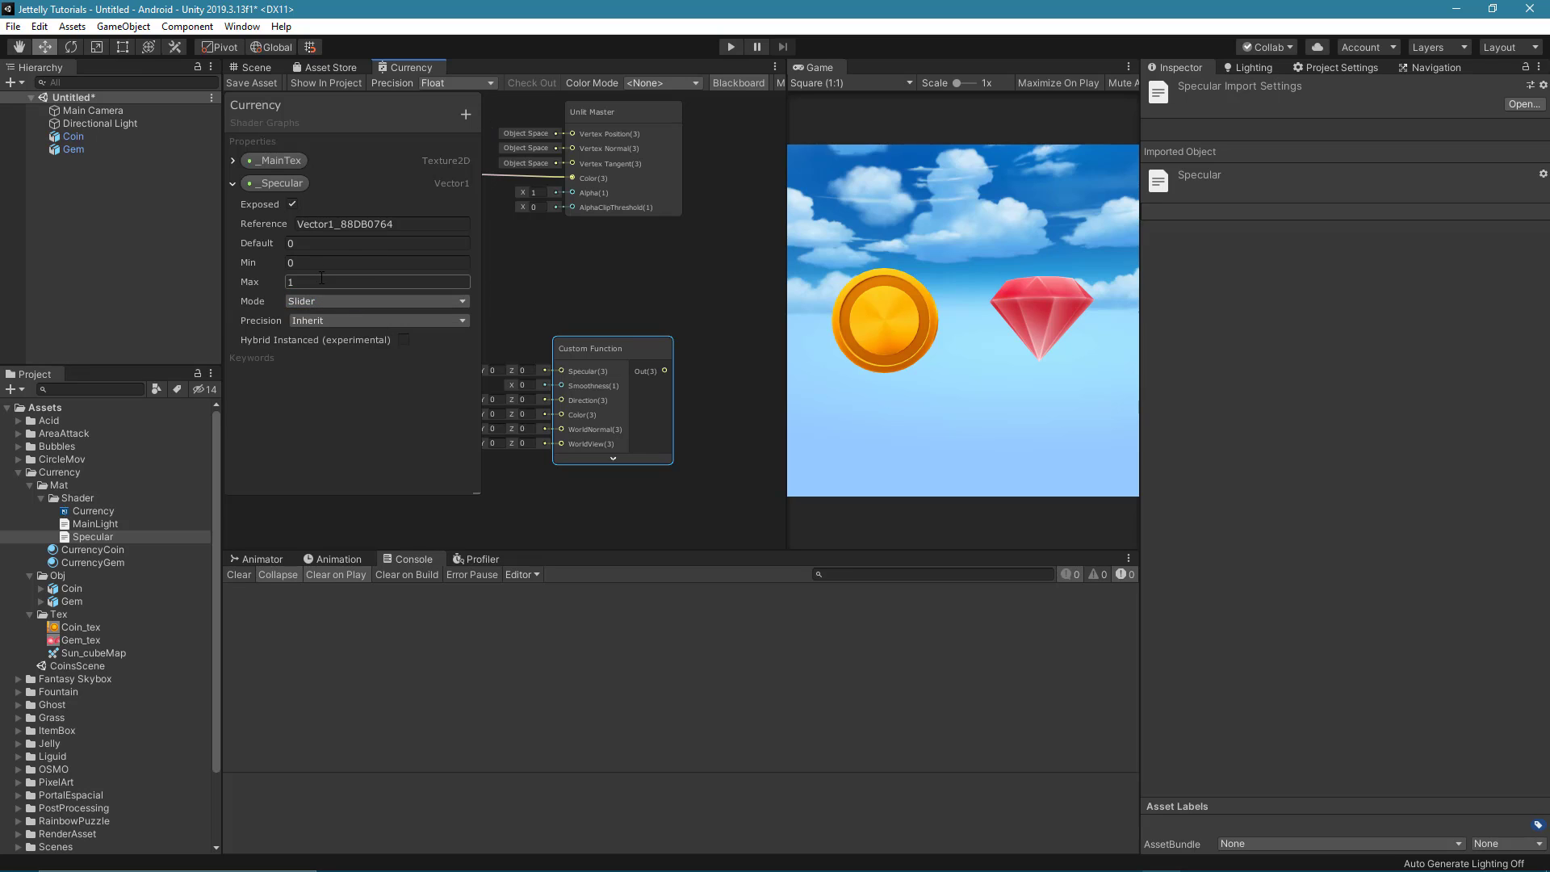
pyautogui.click(320, 242)
pyautogui.write('1')
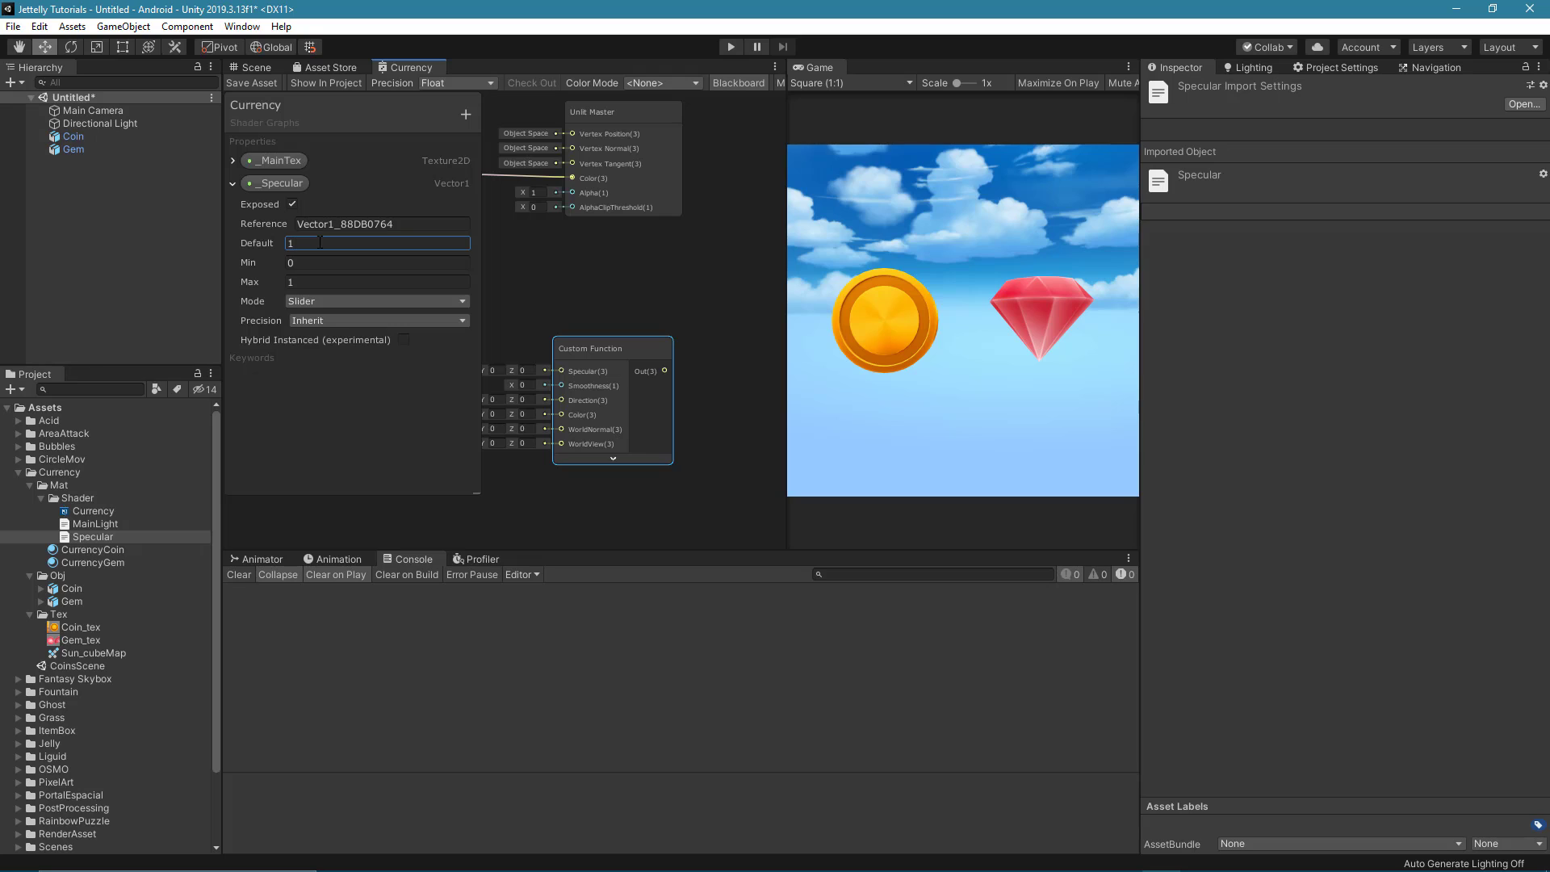
# Add a Vector1 _Smoothness property set to Slider mode.
pyautogui.click(465, 114)
pyautogui.click(511, 124)
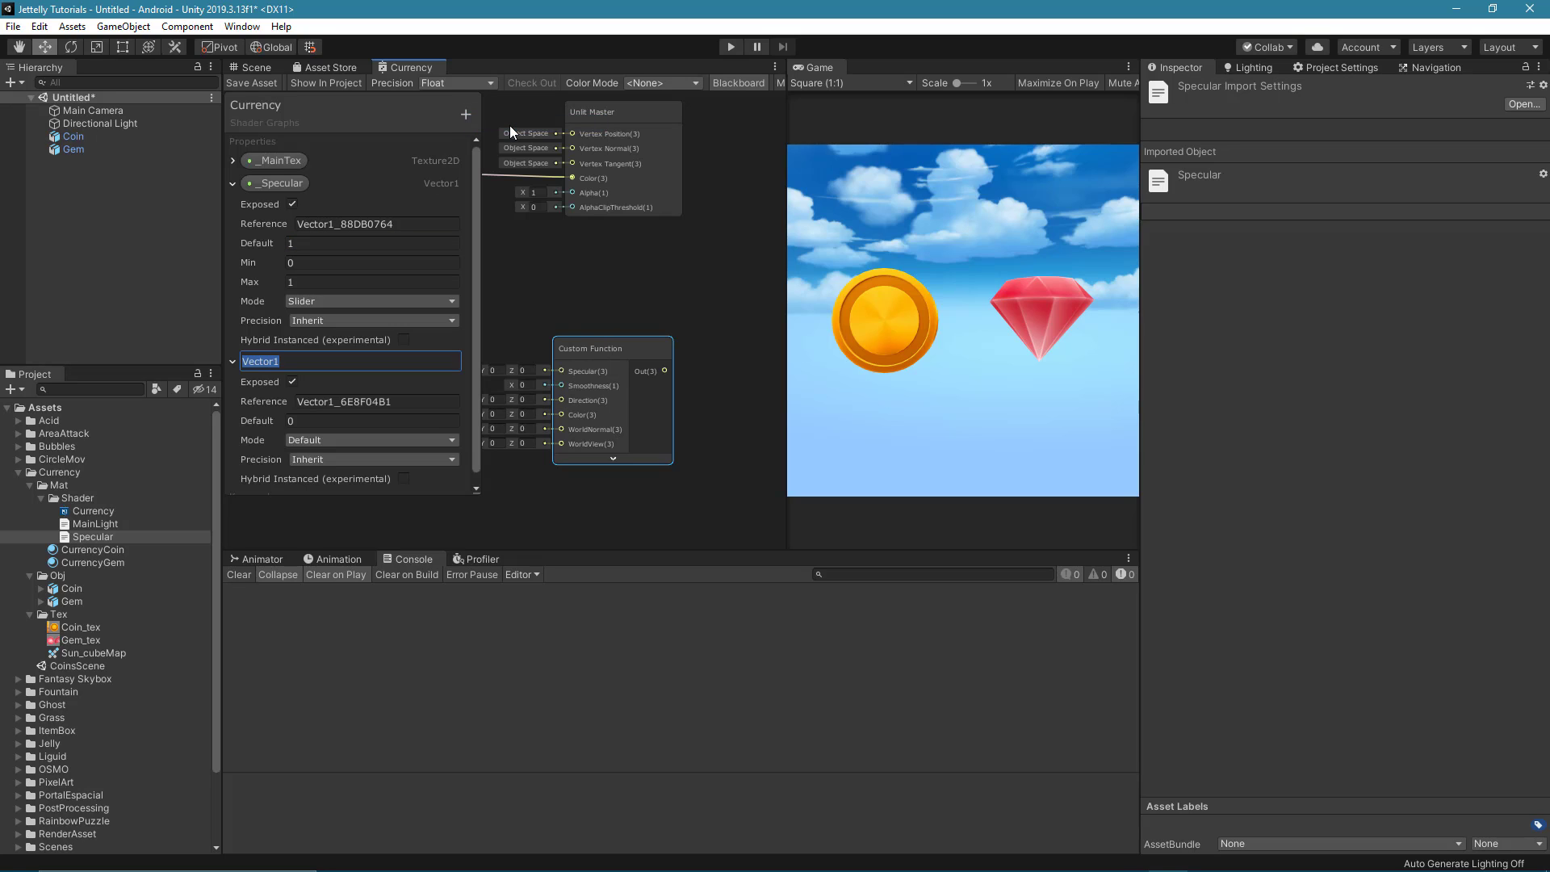
pyautogui.write('_Smoothne')
pyautogui.write('ss')
pyautogui.press('Return')
pyautogui.click(326, 430)
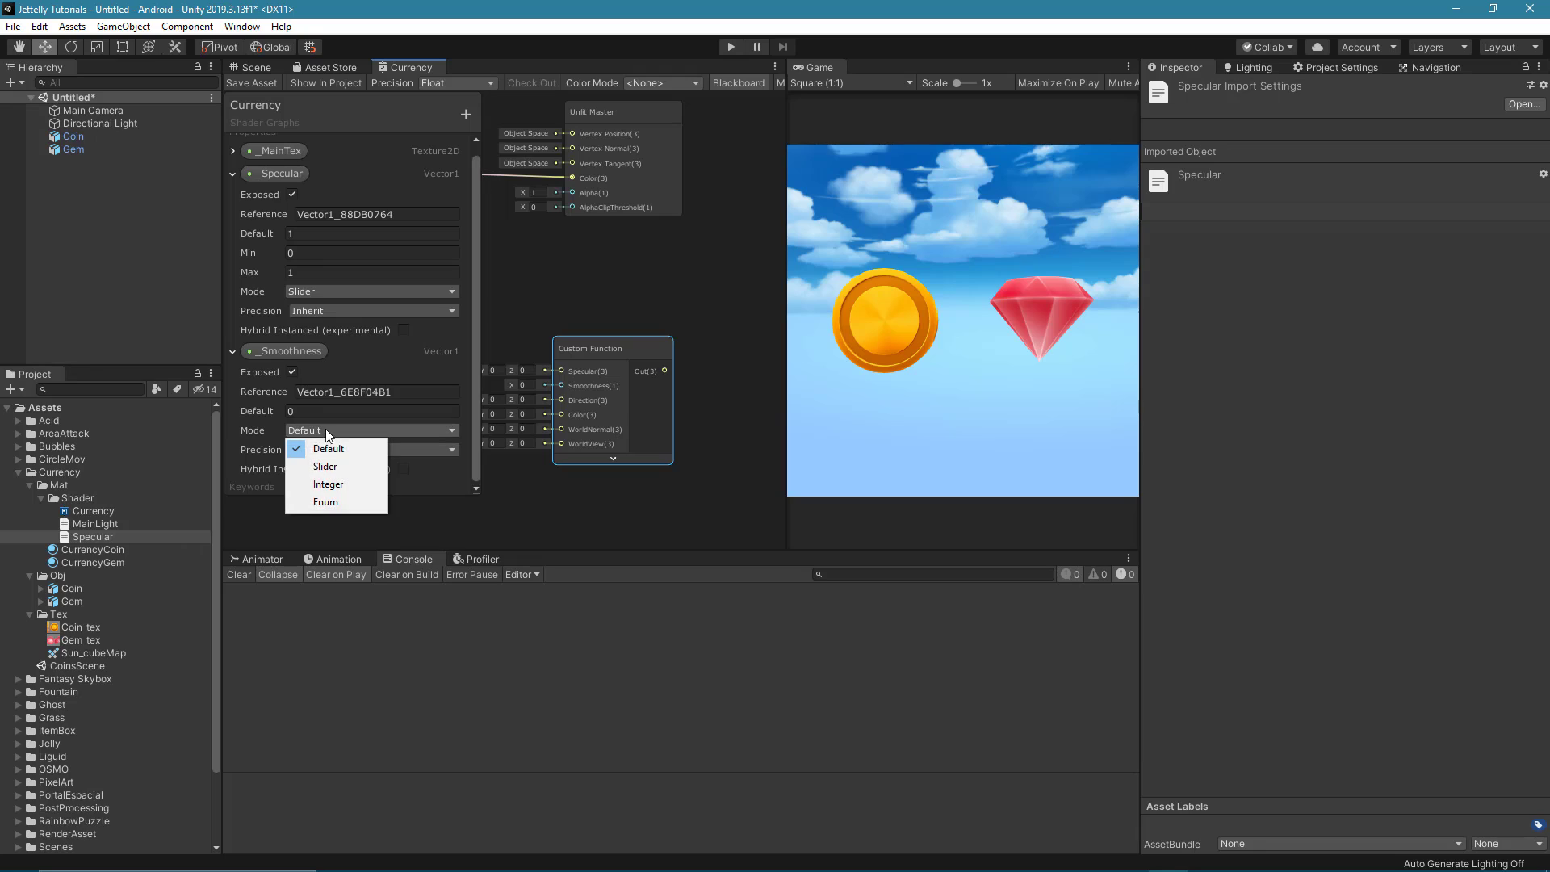
pyautogui.click(323, 464)
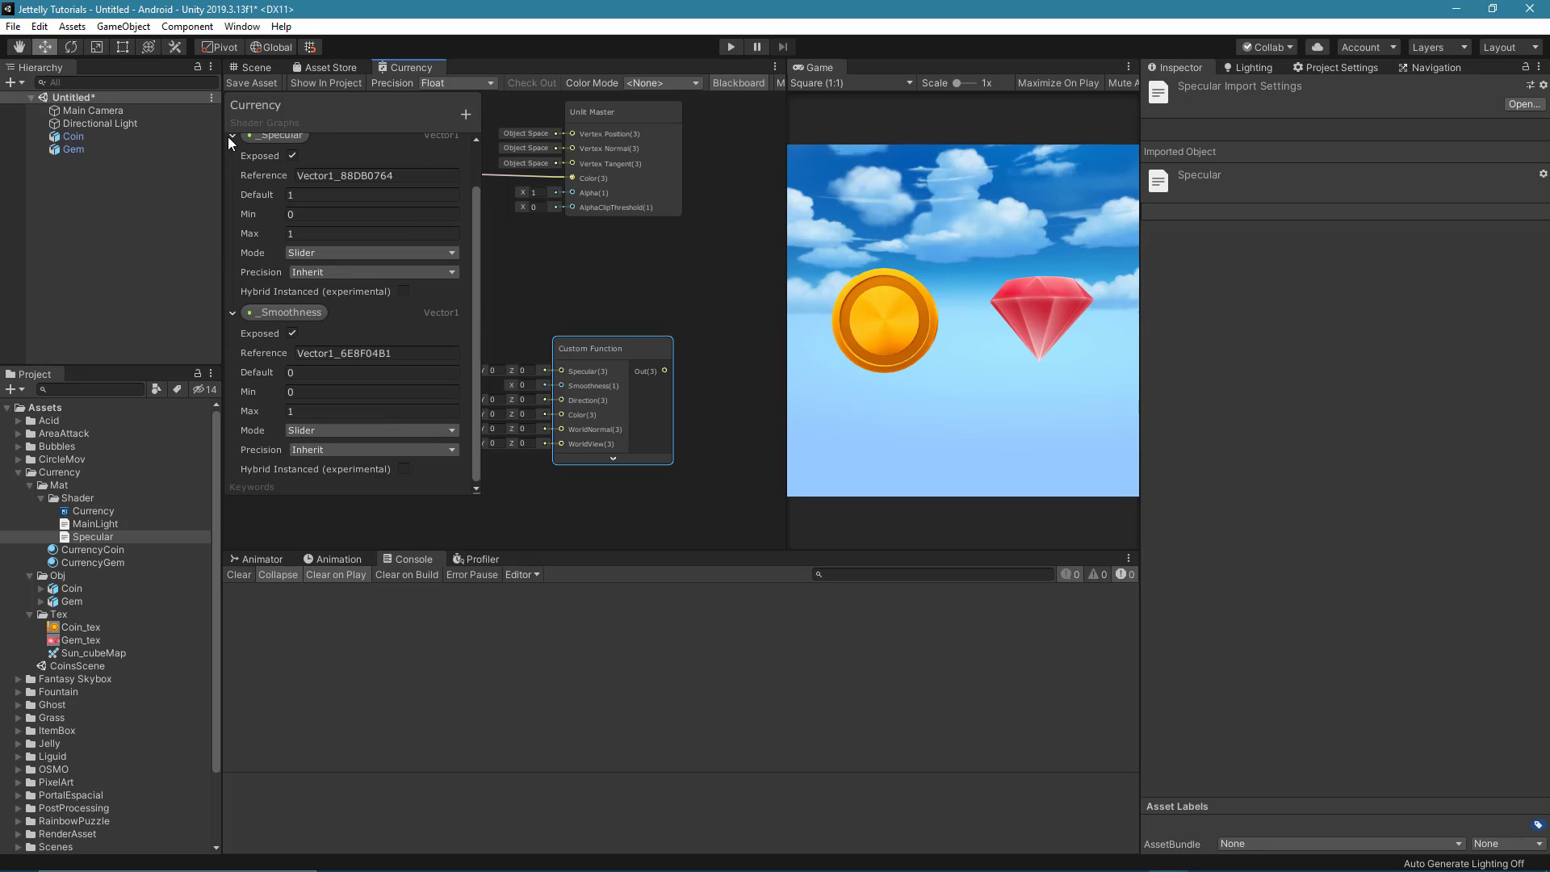
pyautogui.click(230, 137)
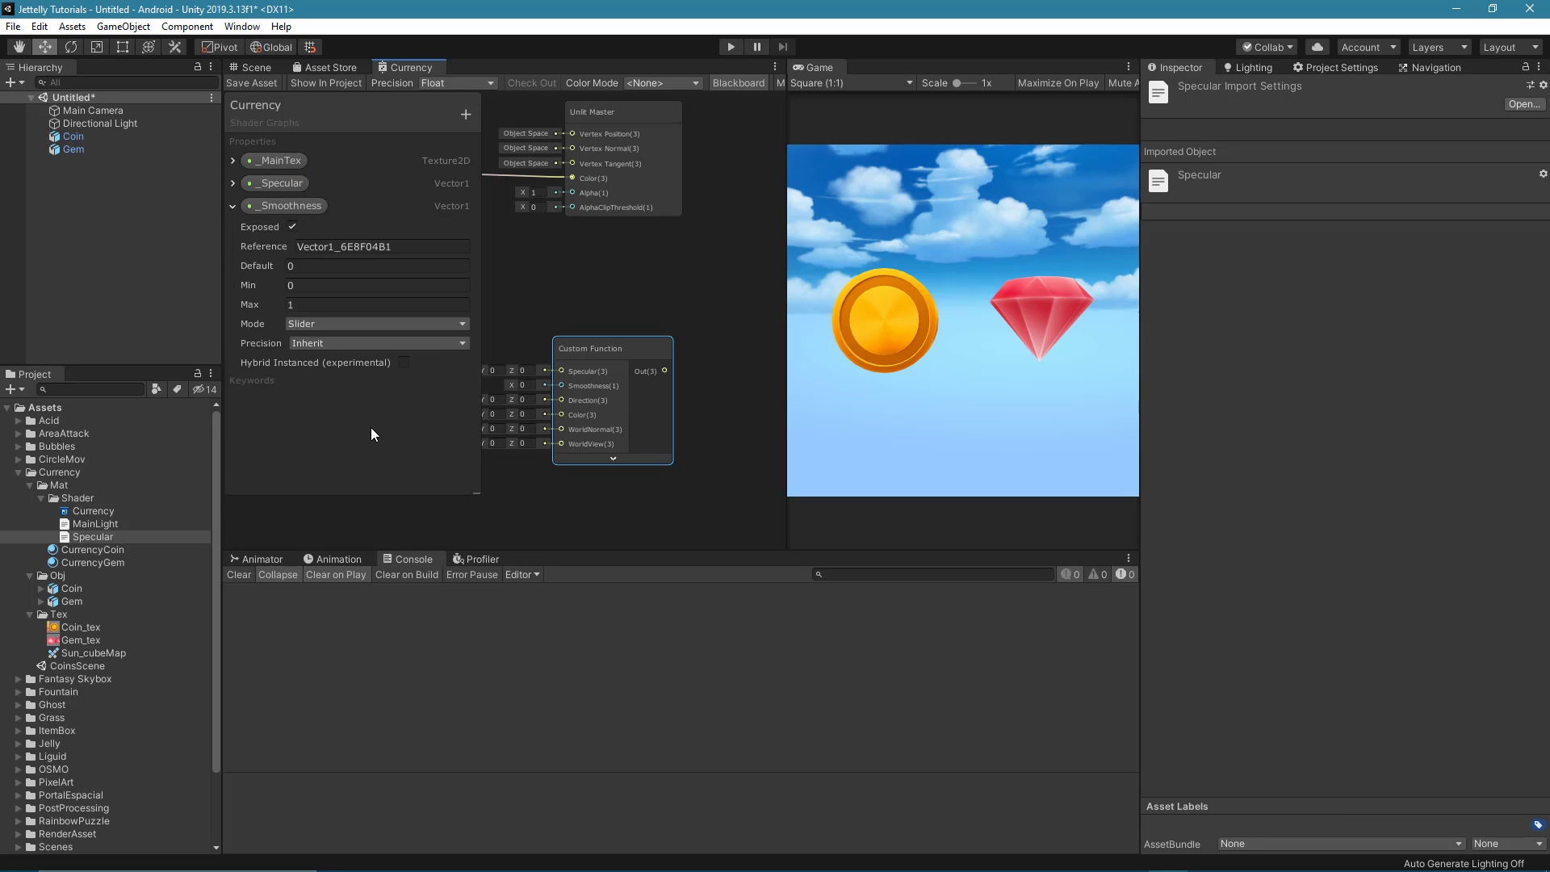
# Add a _Color property with a white default and drop _Specular onto the graph.
pyautogui.click(469, 113)
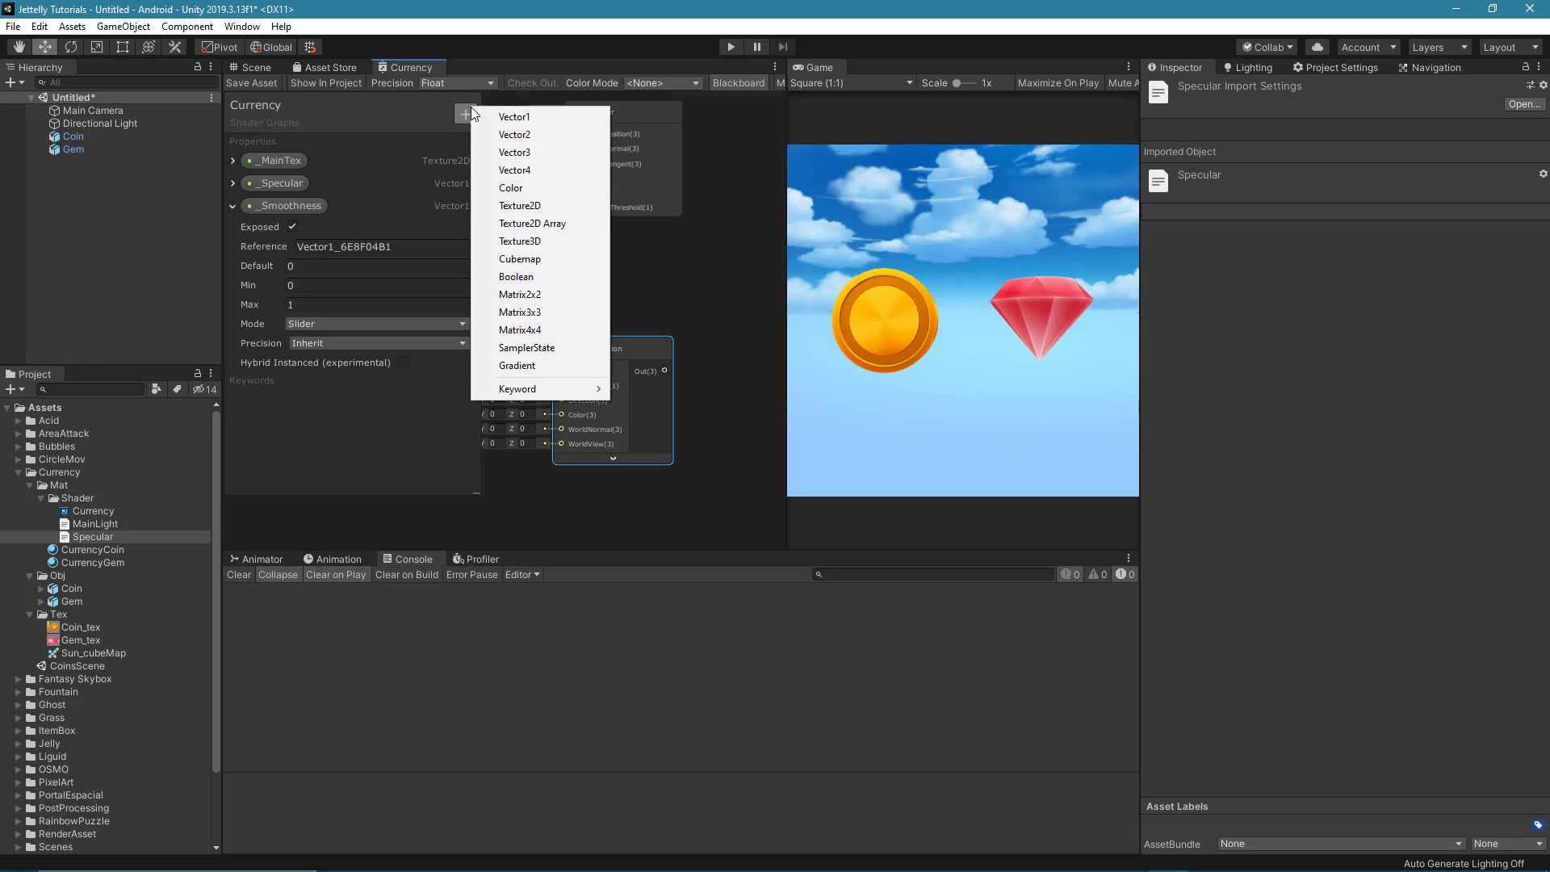
pyautogui.click(545, 188)
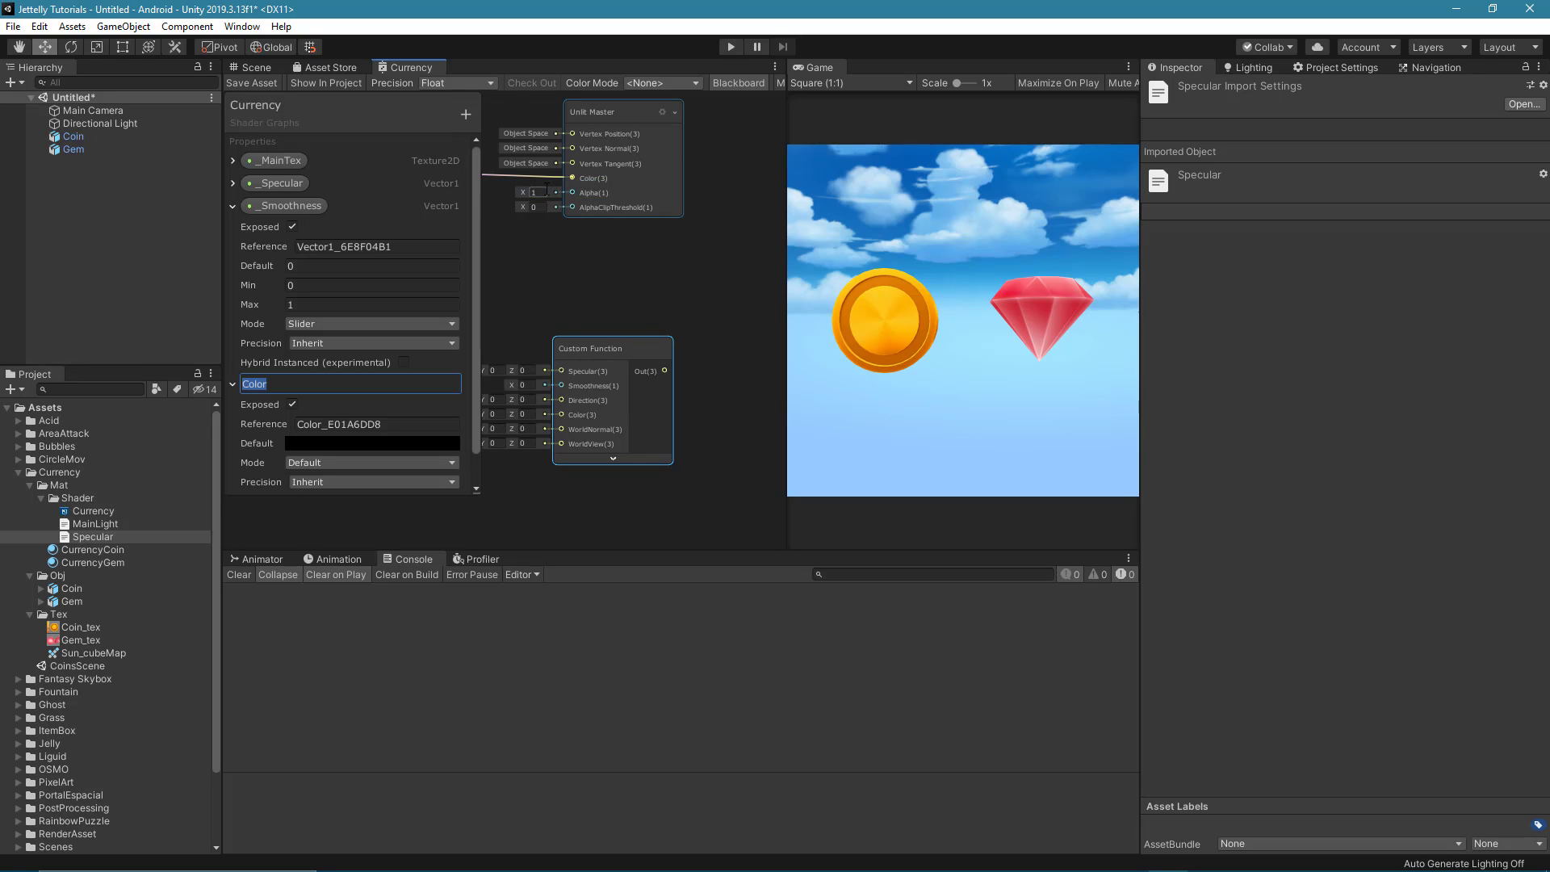
pyautogui.write('_Color')
pyautogui.press('Return')
pyautogui.click(352, 443)
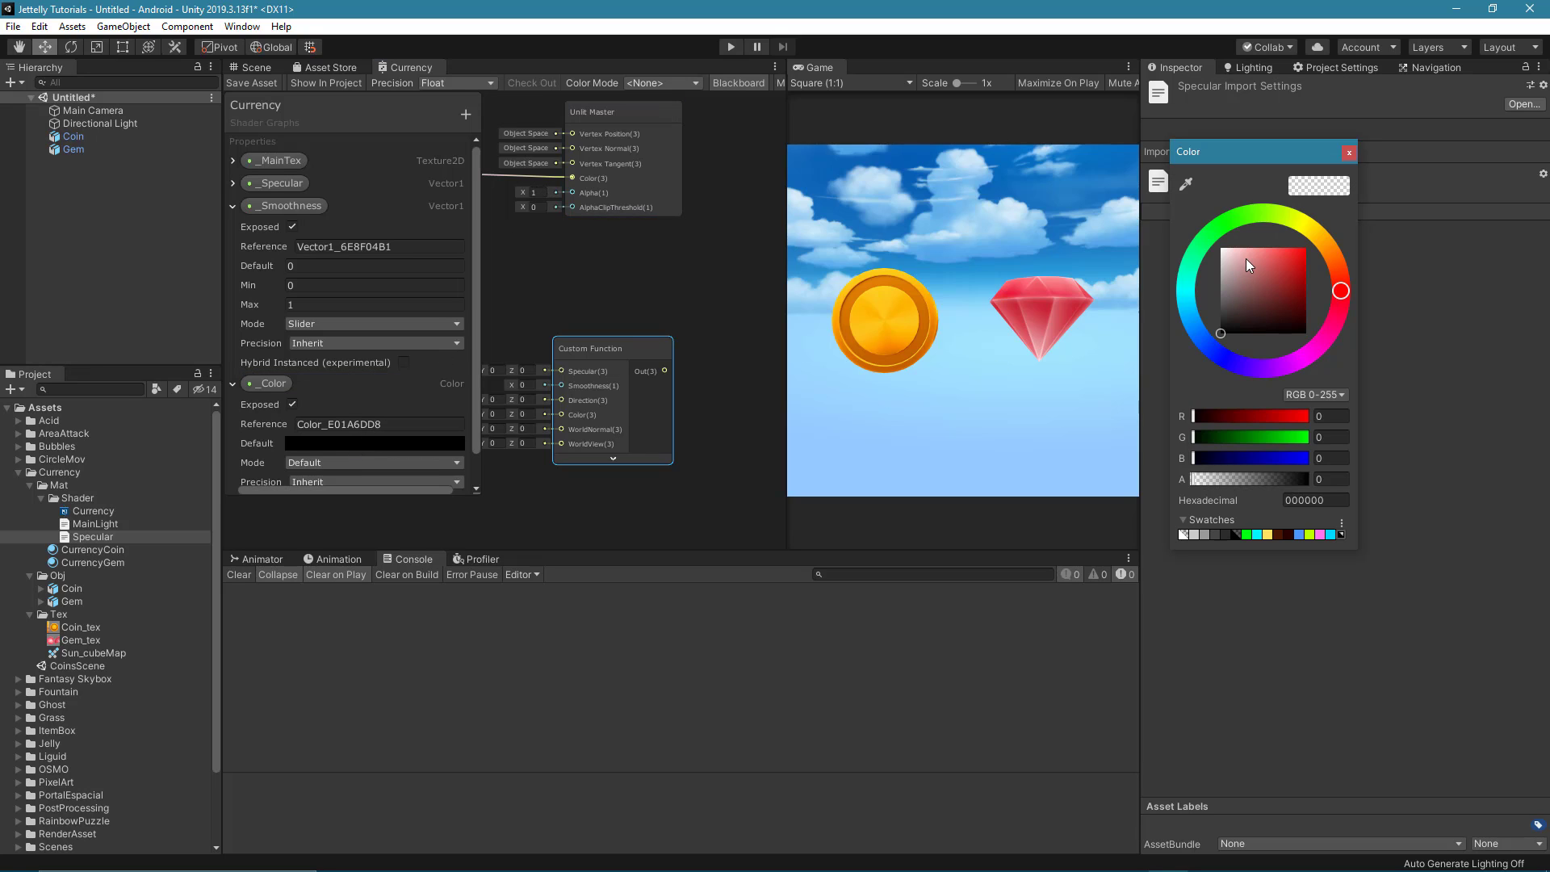
pyautogui.moveTo(1246, 258); pyautogui.dragTo(1220, 247)
pyautogui.click(1349, 151)
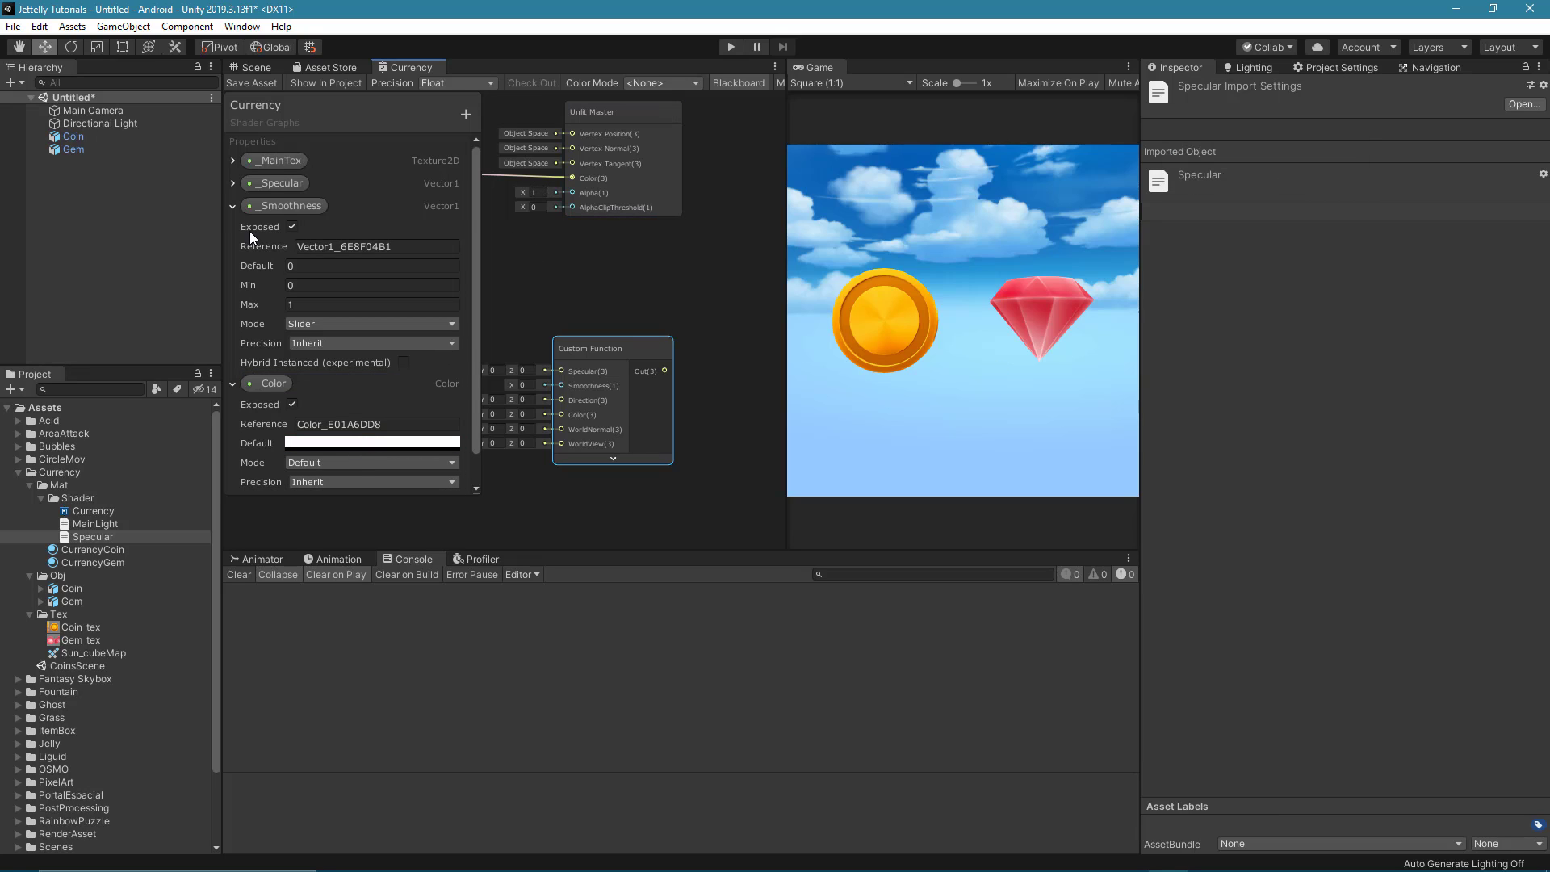
pyautogui.click(232, 206)
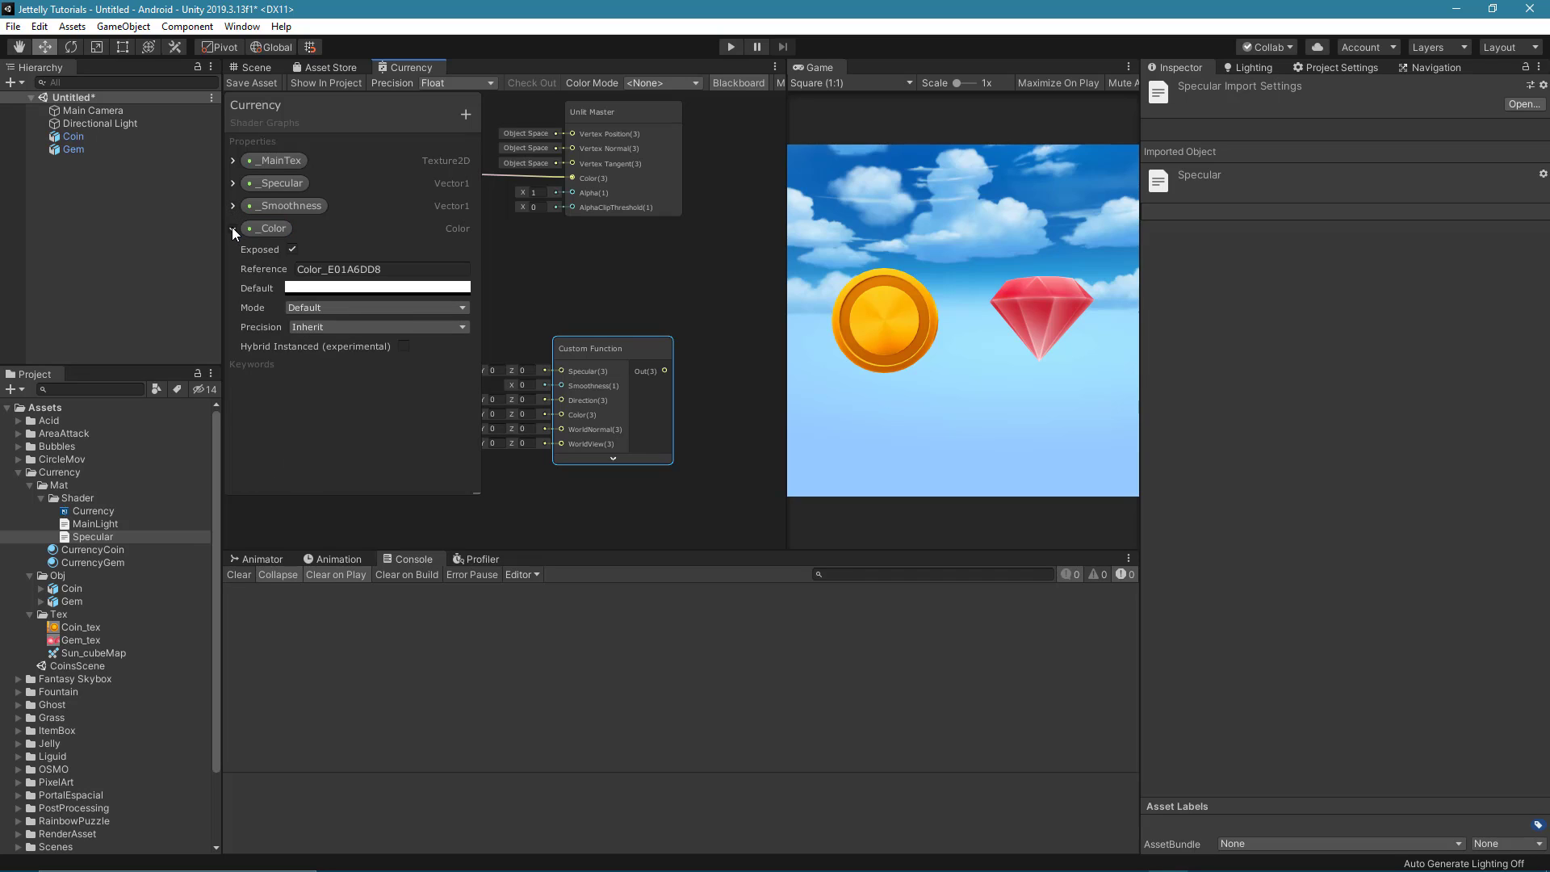
pyautogui.click(233, 228)
pyautogui.moveTo(276, 184); pyautogui.dragTo(544, 253)
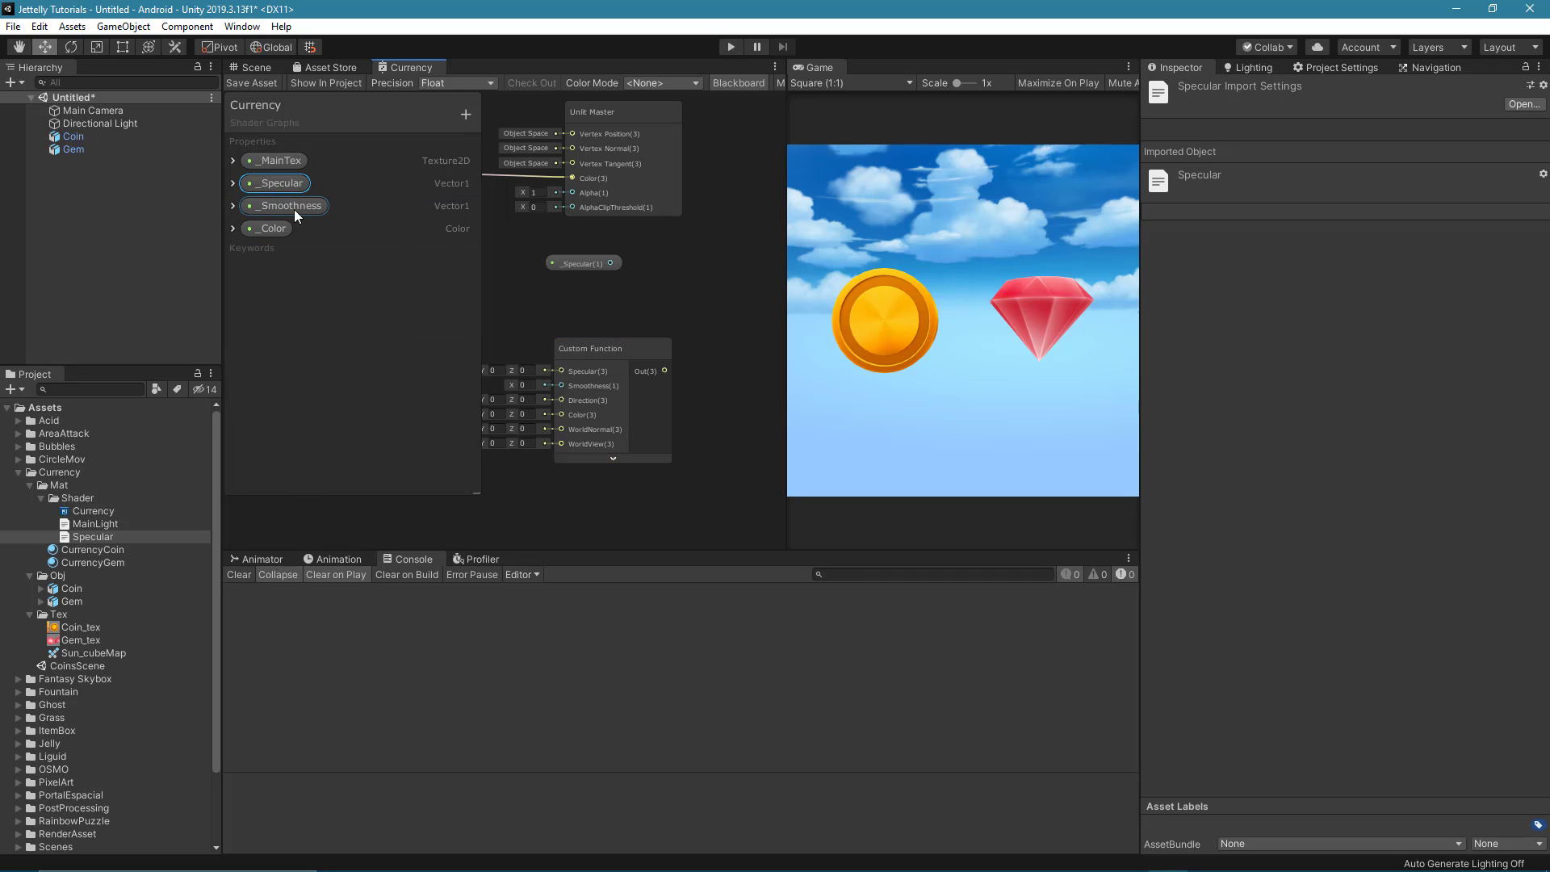
# Place the _Smoothness and _Color property nodes on the graph and clear space around the texture nodes.
pyautogui.moveTo(292, 207); pyautogui.dragTo(578, 281)
pyautogui.moveTo(271, 229); pyautogui.dragTo(549, 305)
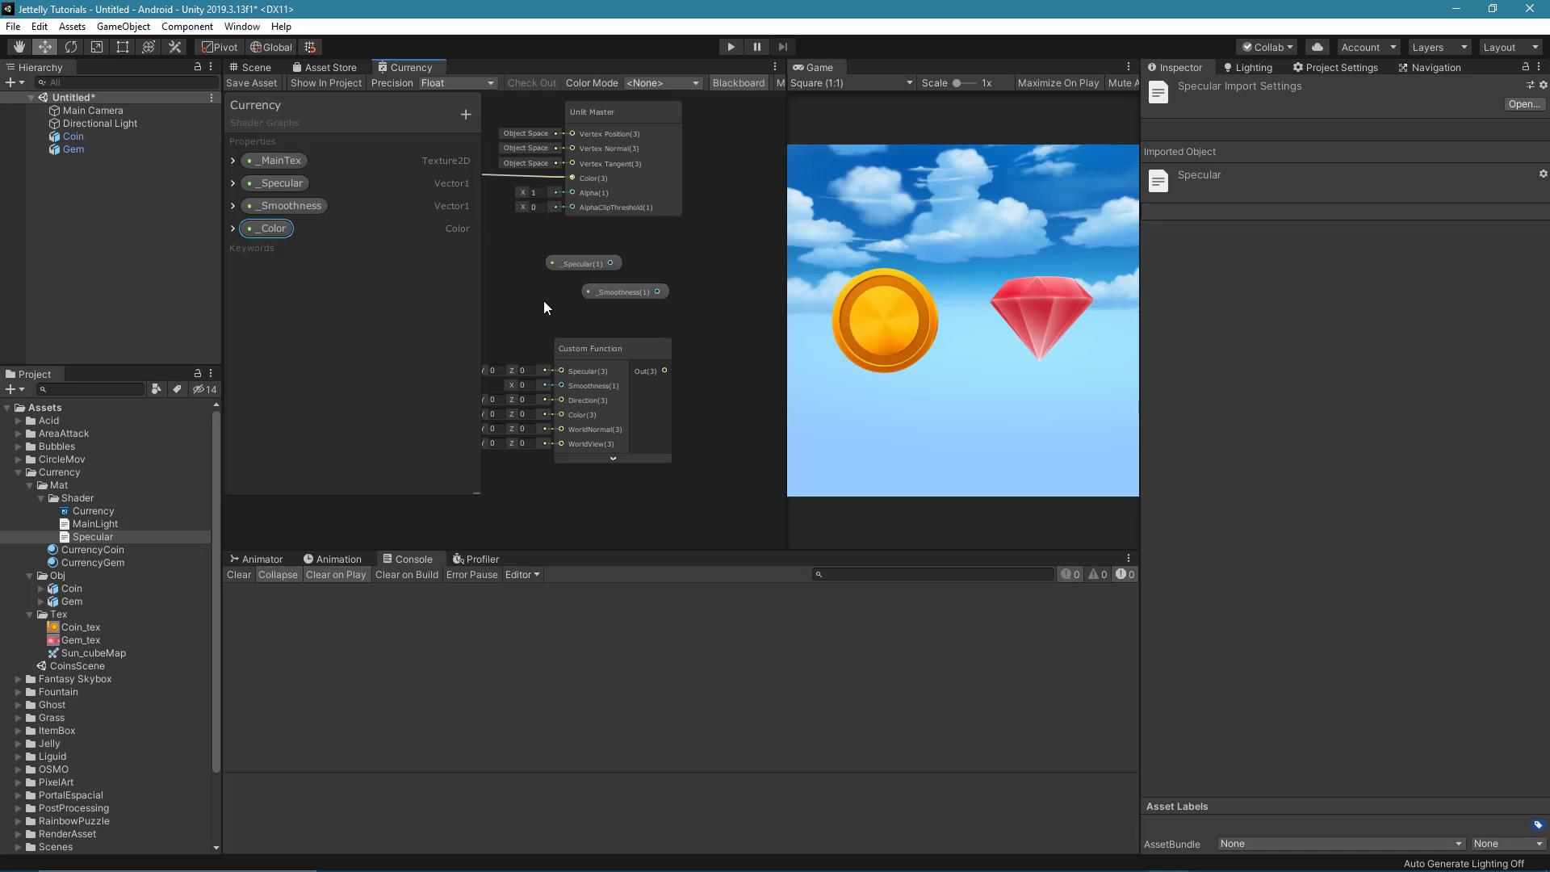
pyautogui.click(737, 83)
pyautogui.moveTo(706, 270); pyautogui.dragTo(733, 385, button='middle')
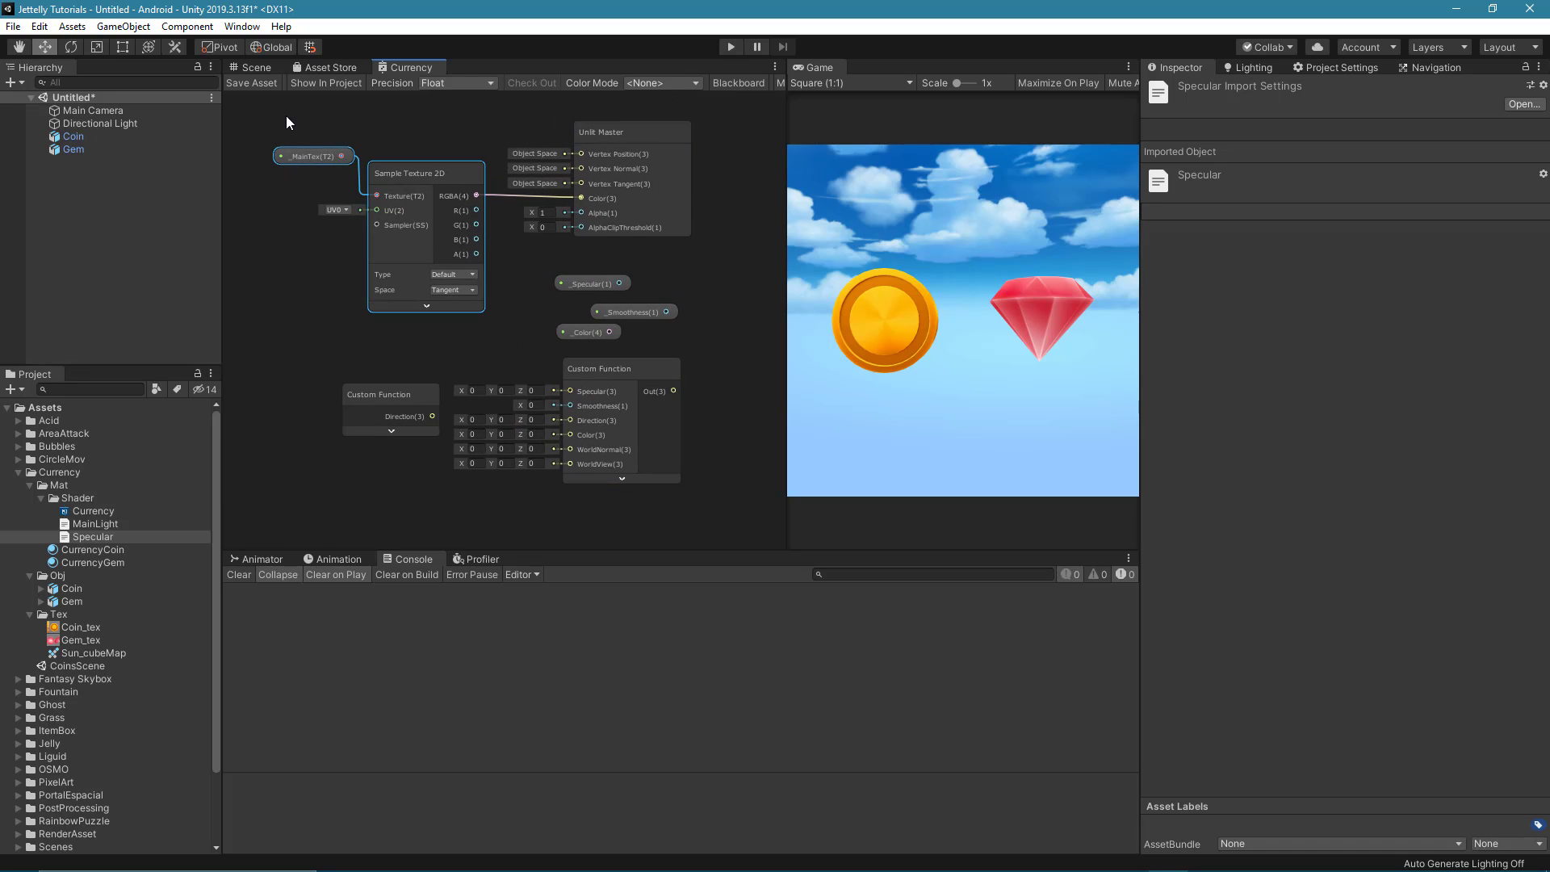
pyautogui.moveTo(286, 115); pyautogui.dragTo(622, 169)
pyautogui.scroll(-1, 622, 169)
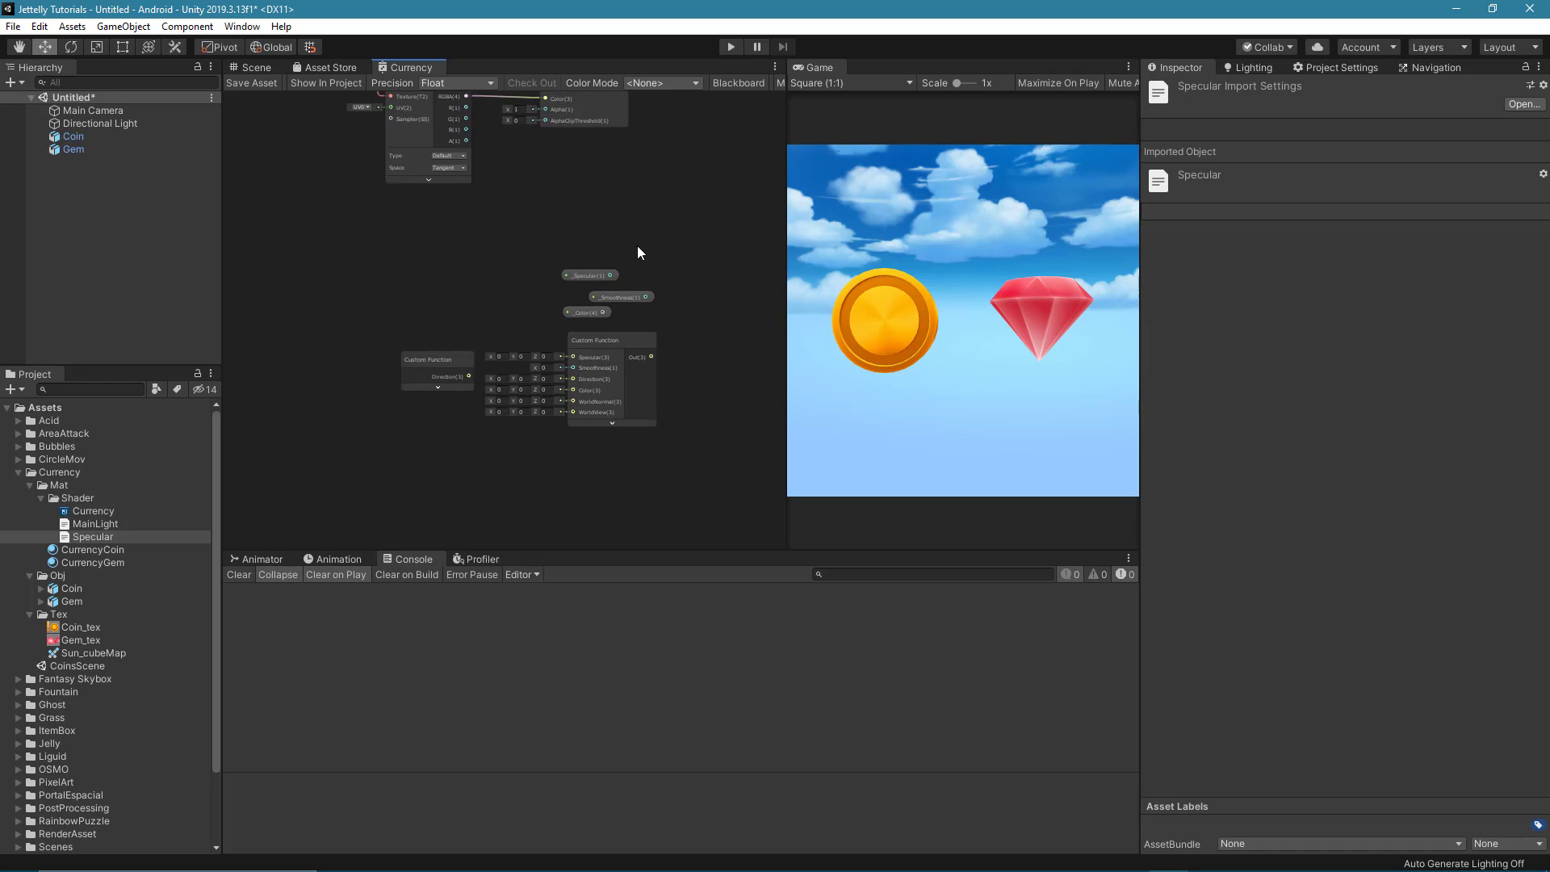
pyautogui.press('Delete')
pyautogui.scroll(3, 660, 265)
# Wire _Specular, _Smoothness, _Color and the MainLight node's Direction into the Specular node's matching inputs.
pyautogui.moveTo(561, 201)
pyautogui.mouseDown()
pyautogui.moveTo(434, 208)
pyautogui.moveTo(523, 344)
pyautogui.mouseUp()
pyautogui.moveTo(597, 236)
pyautogui.mouseDown()
pyautogui.moveTo(398, 240)
pyautogui.moveTo(522, 362)
pyautogui.mouseUp()
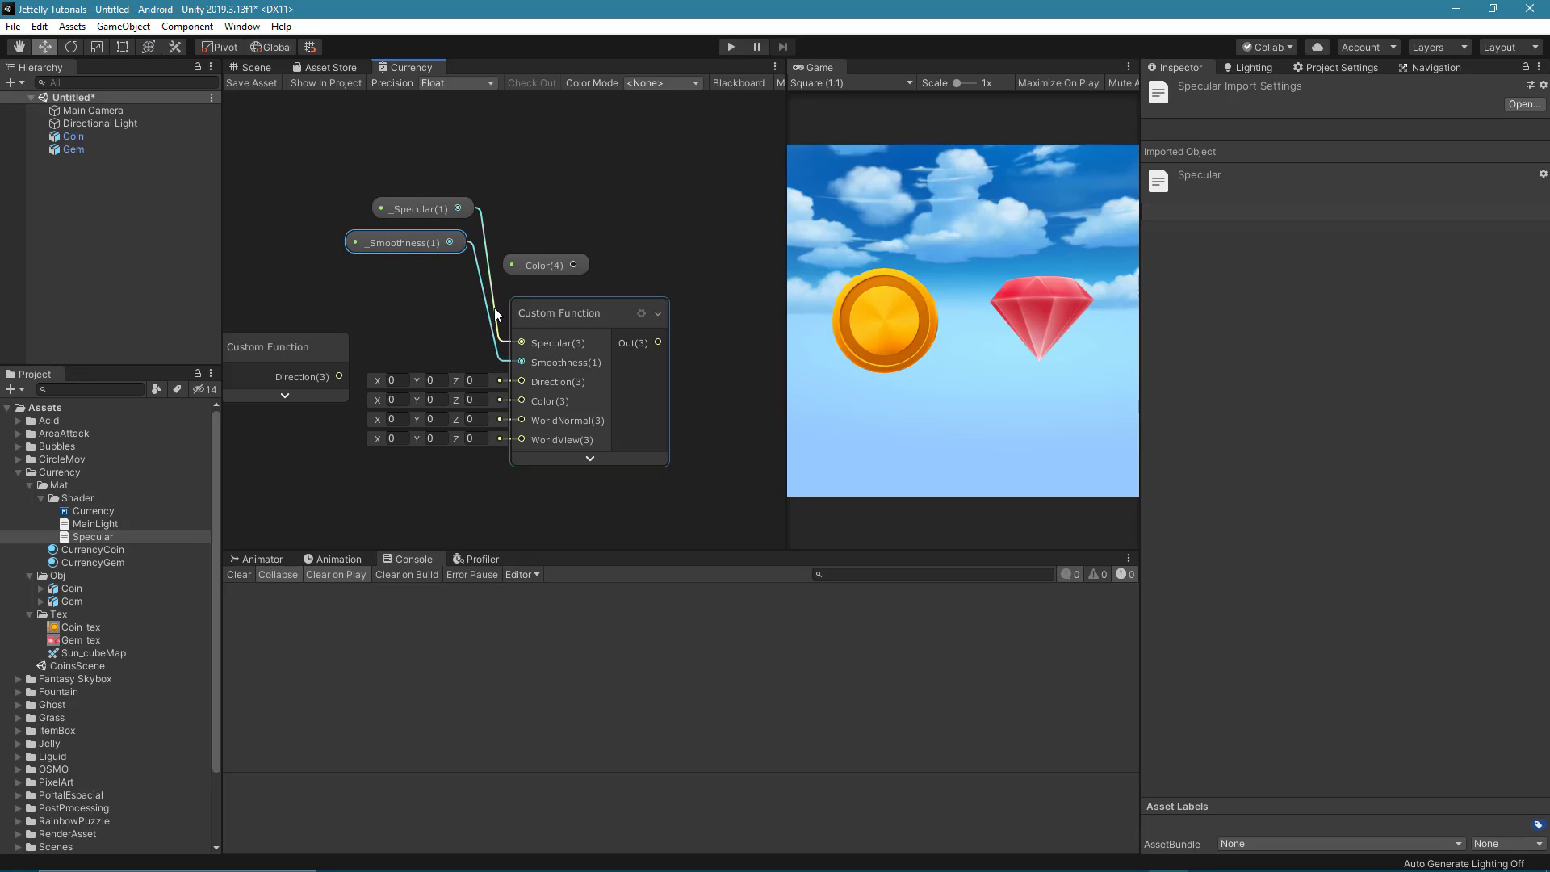
pyautogui.moveTo(444, 209); pyautogui.dragTo(428, 213)
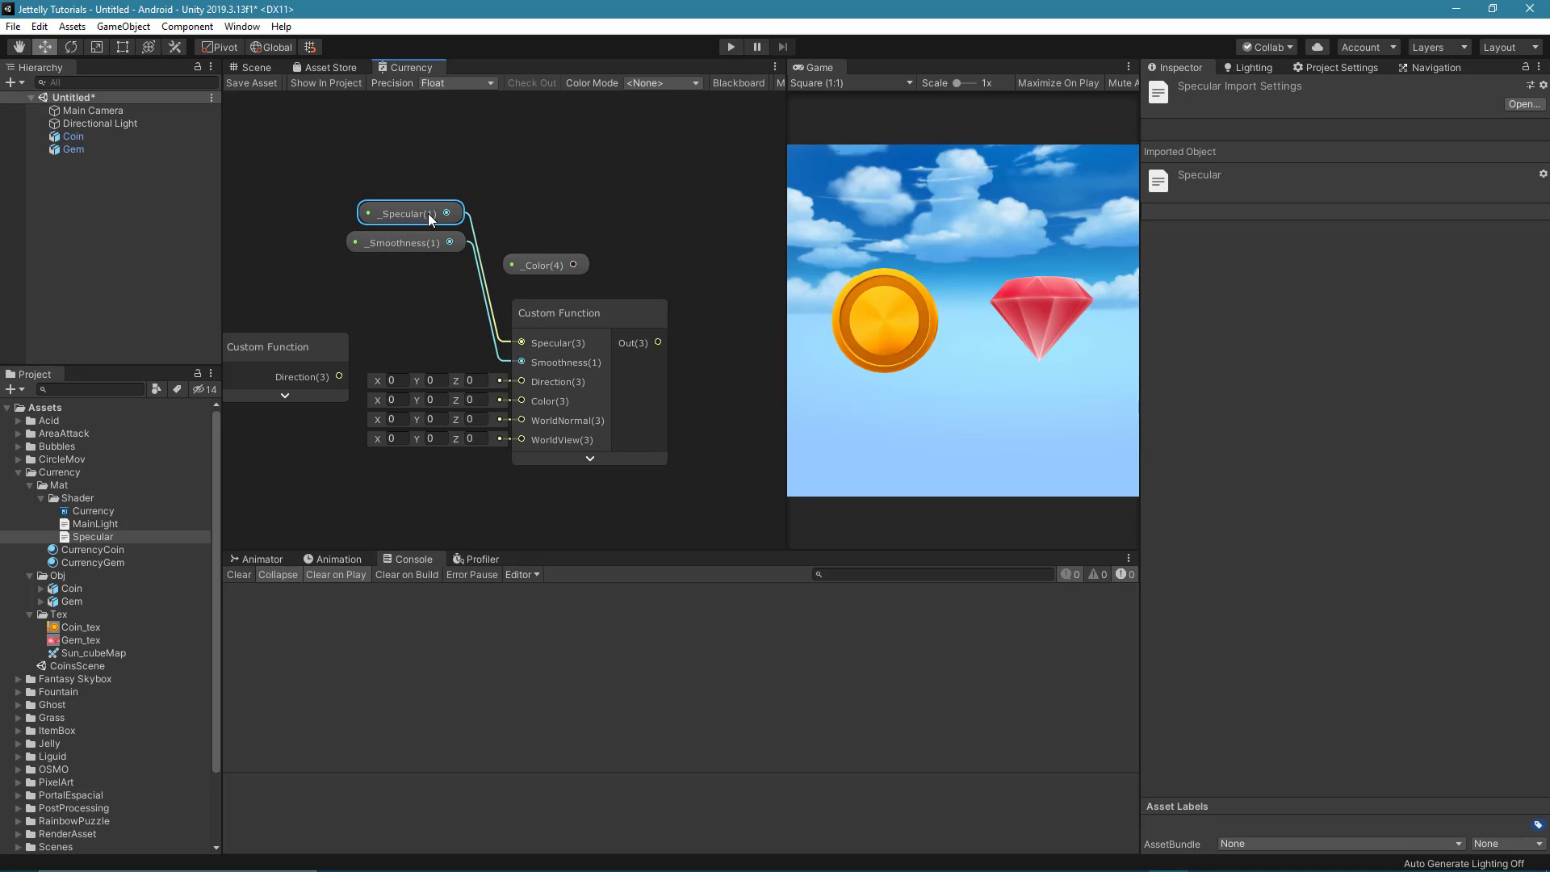
pyautogui.moveTo(541, 260)
pyautogui.mouseDown()
pyautogui.moveTo(405, 268)
pyautogui.moveTo(516, 399)
pyautogui.mouseUp()
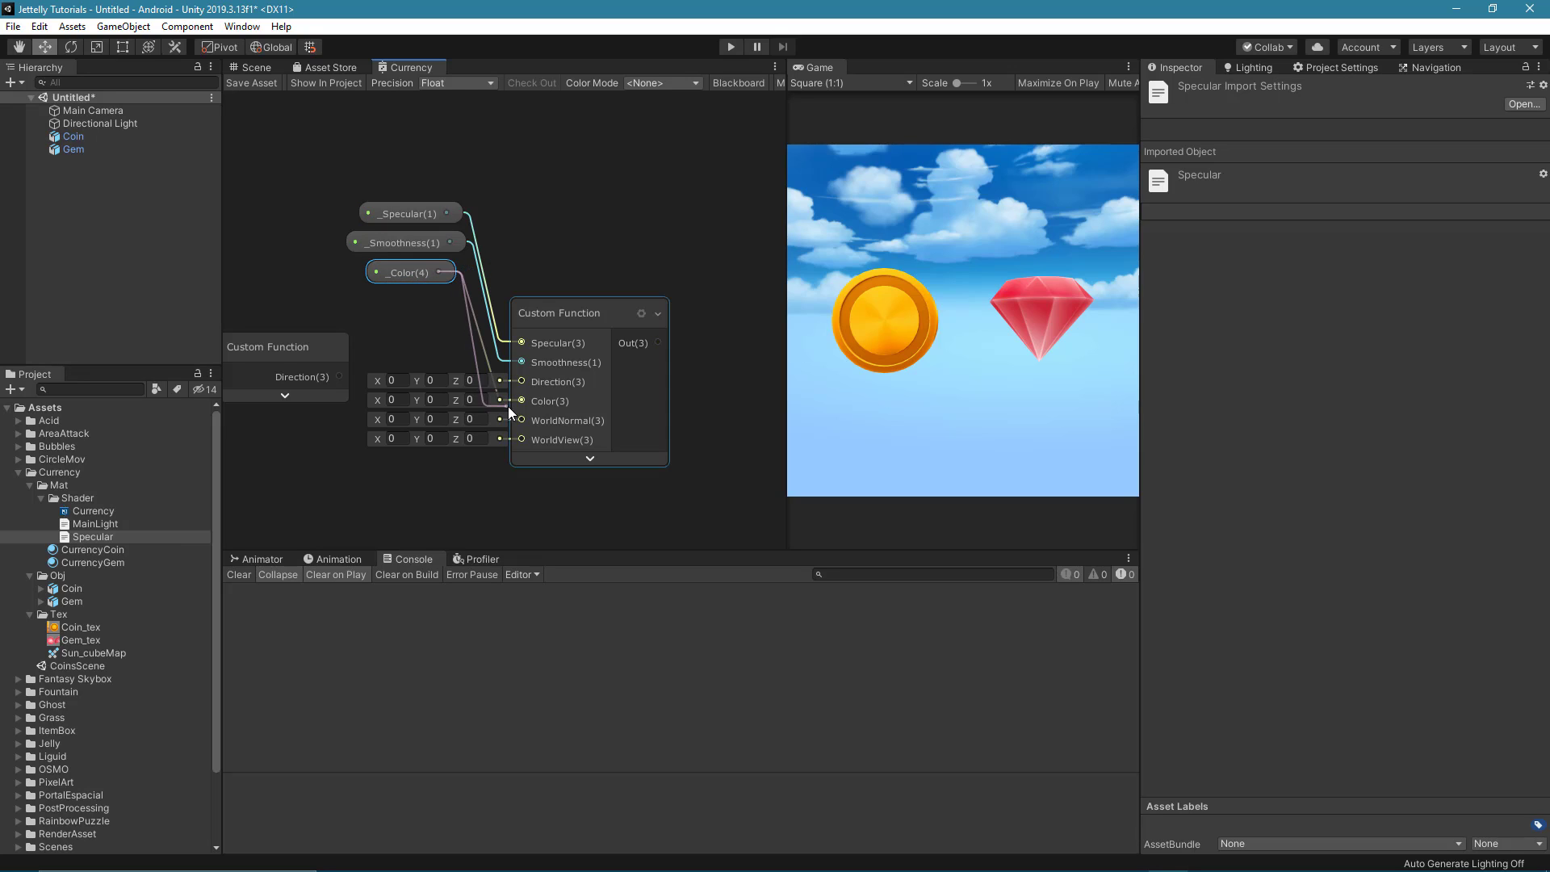
pyautogui.moveTo(404, 273); pyautogui.dragTo(412, 269)
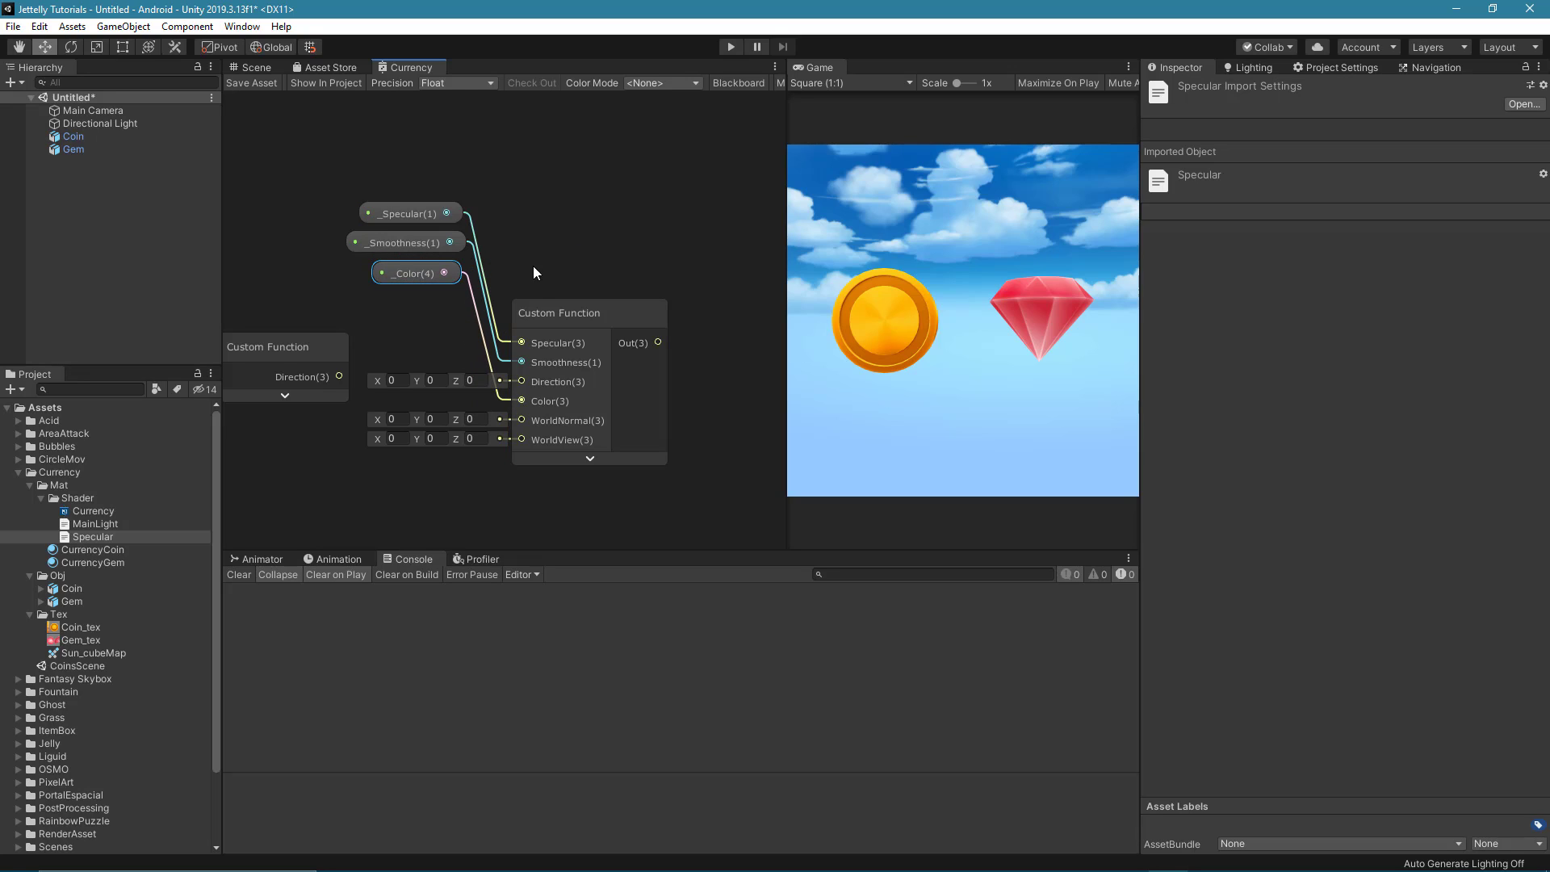
pyautogui.moveTo(565, 274); pyautogui.dragTo(627, 178, button='middle')
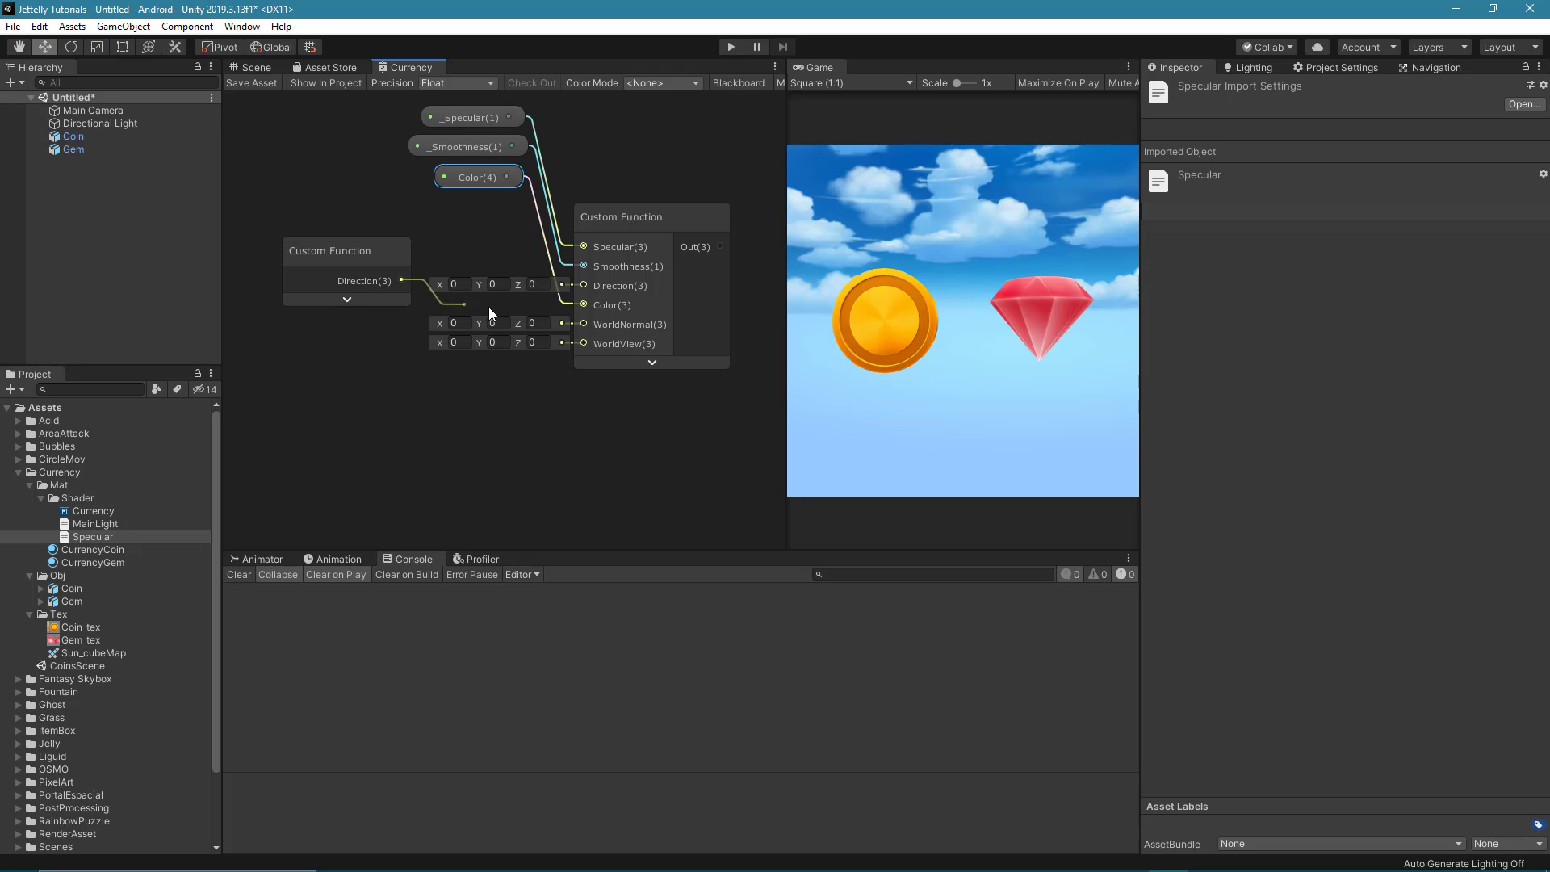
pyautogui.moveTo(402, 280); pyautogui.dragTo(584, 285)
pyautogui.moveTo(355, 250); pyautogui.dragTo(376, 253)
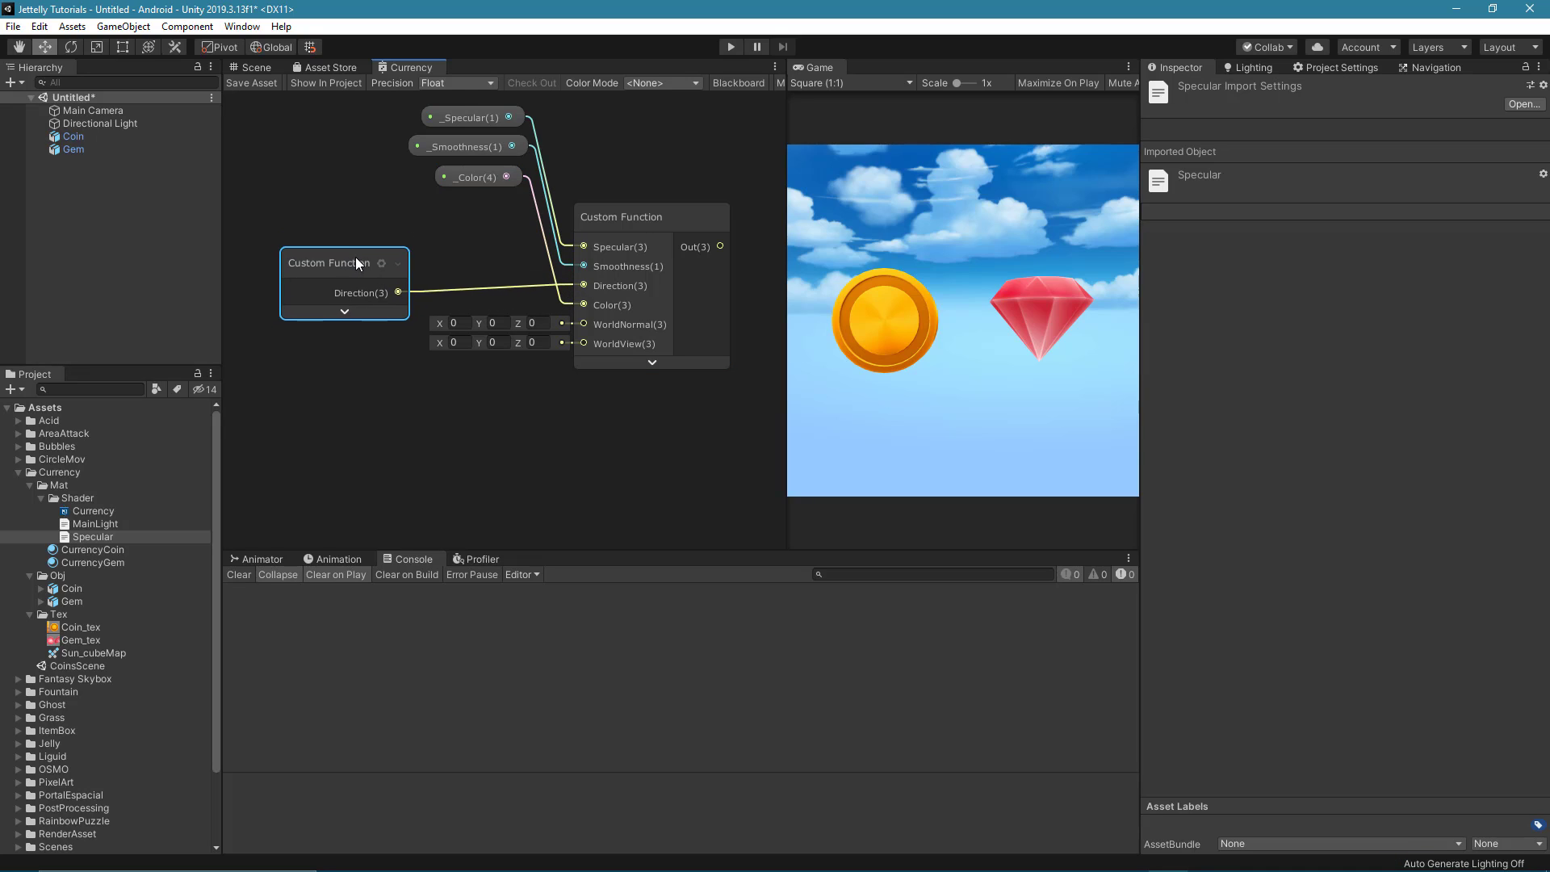
# Create a Normal Vector node and connect it to the WorldNormal input.
pyautogui.click(436, 453)
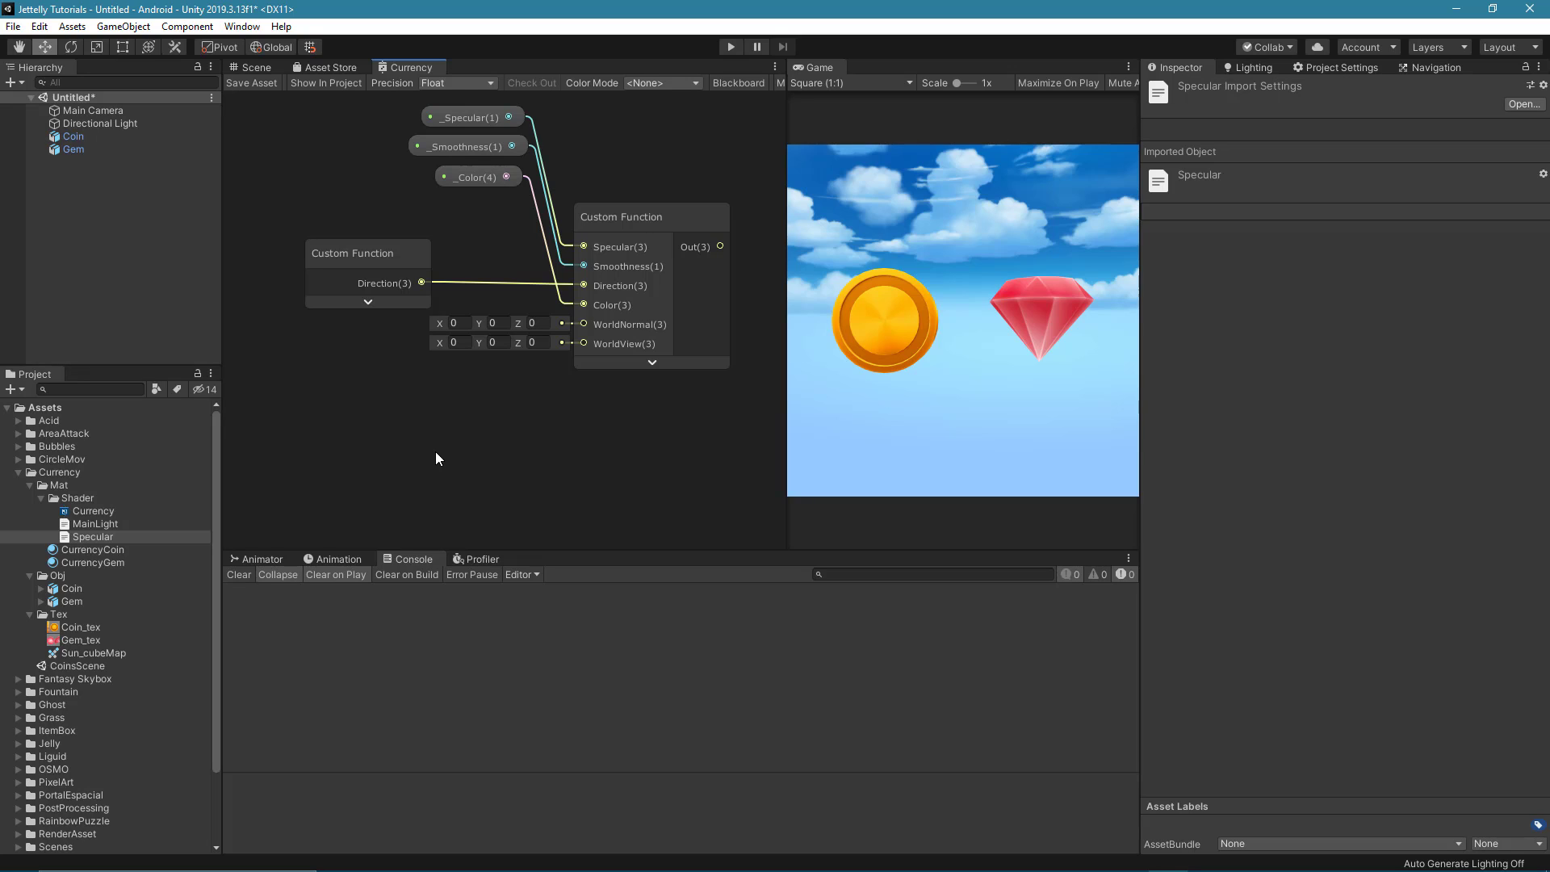
pyautogui.press('space')
pyautogui.press('Down')
pyautogui.press('Down')
pyautogui.press('Down')
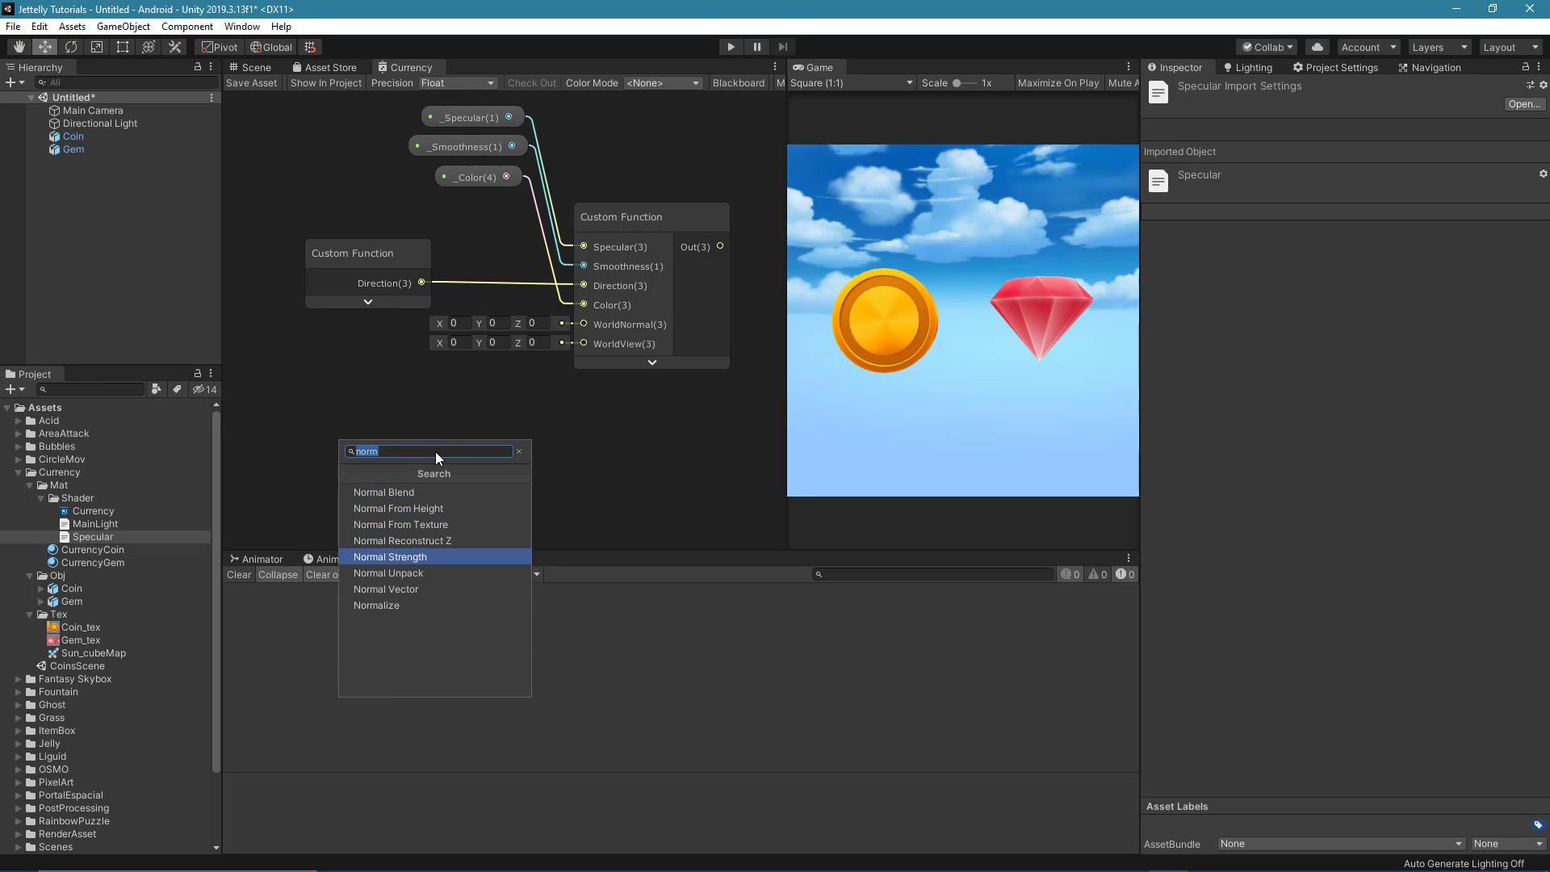
pyautogui.press('Down')
pyautogui.press('Down')
pyautogui.press('Return')
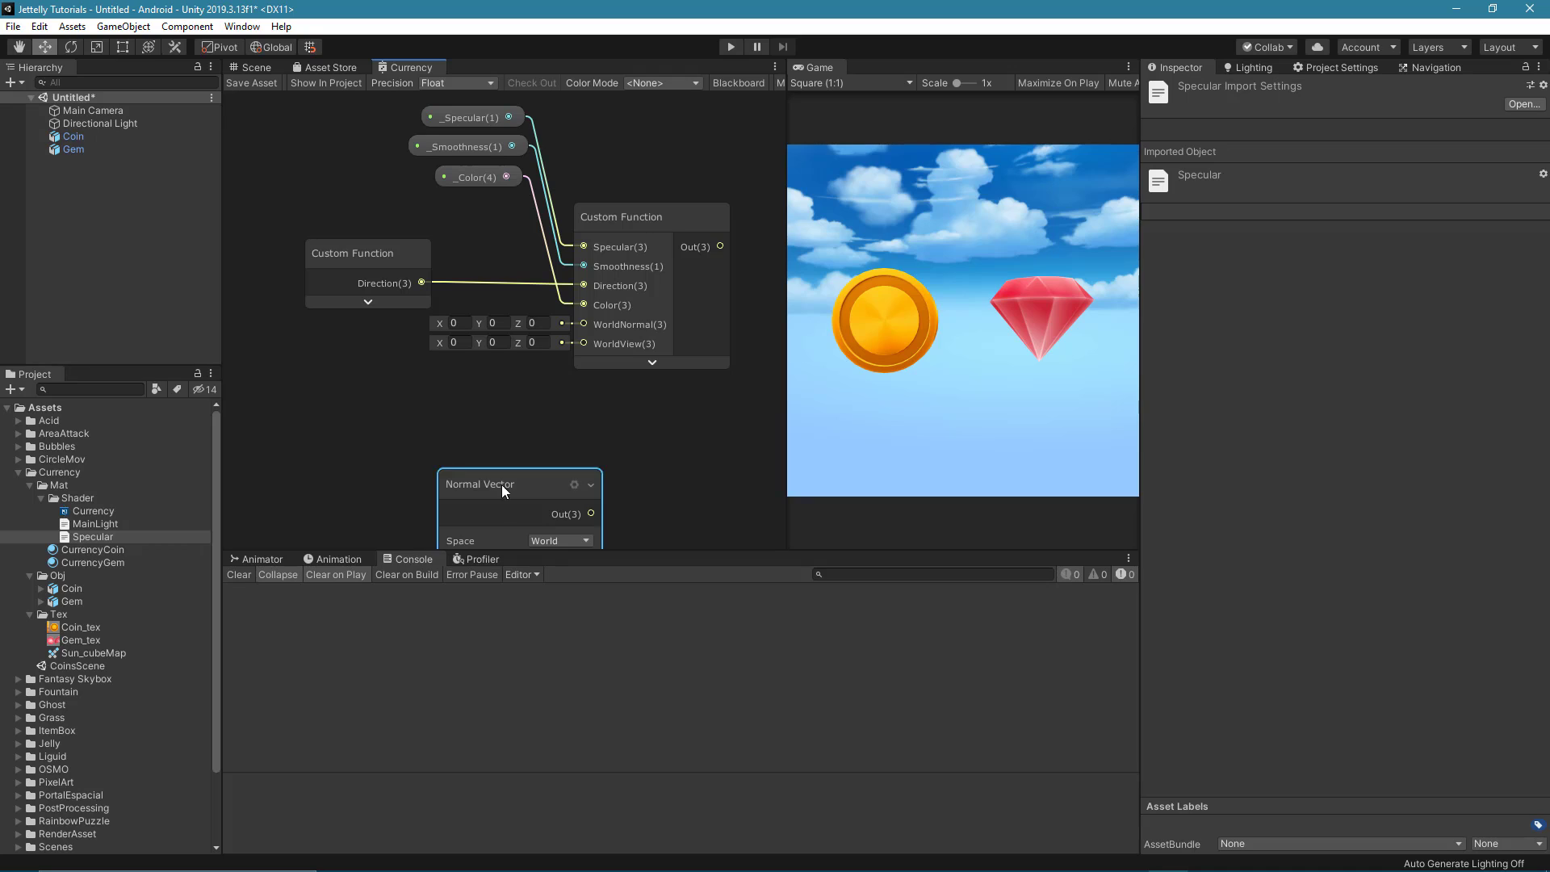
pyautogui.moveTo(501, 485); pyautogui.dragTo(386, 393)
pyautogui.click(394, 454)
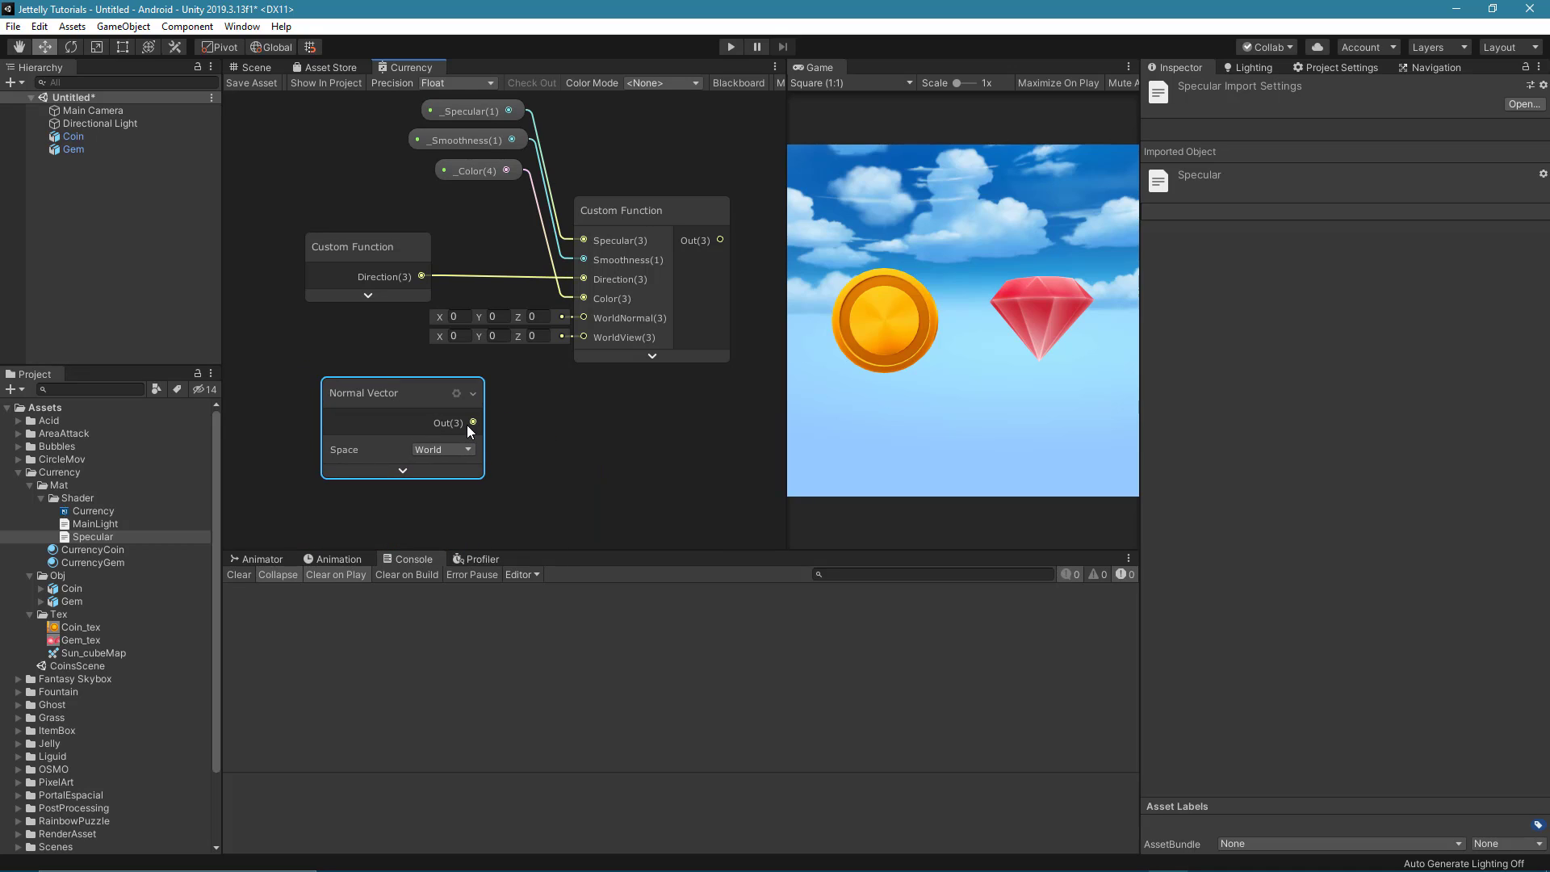
pyautogui.moveTo(473, 422); pyautogui.dragTo(584, 317)
pyautogui.moveTo(583, 503); pyautogui.dragTo(578, 440, button='middle')
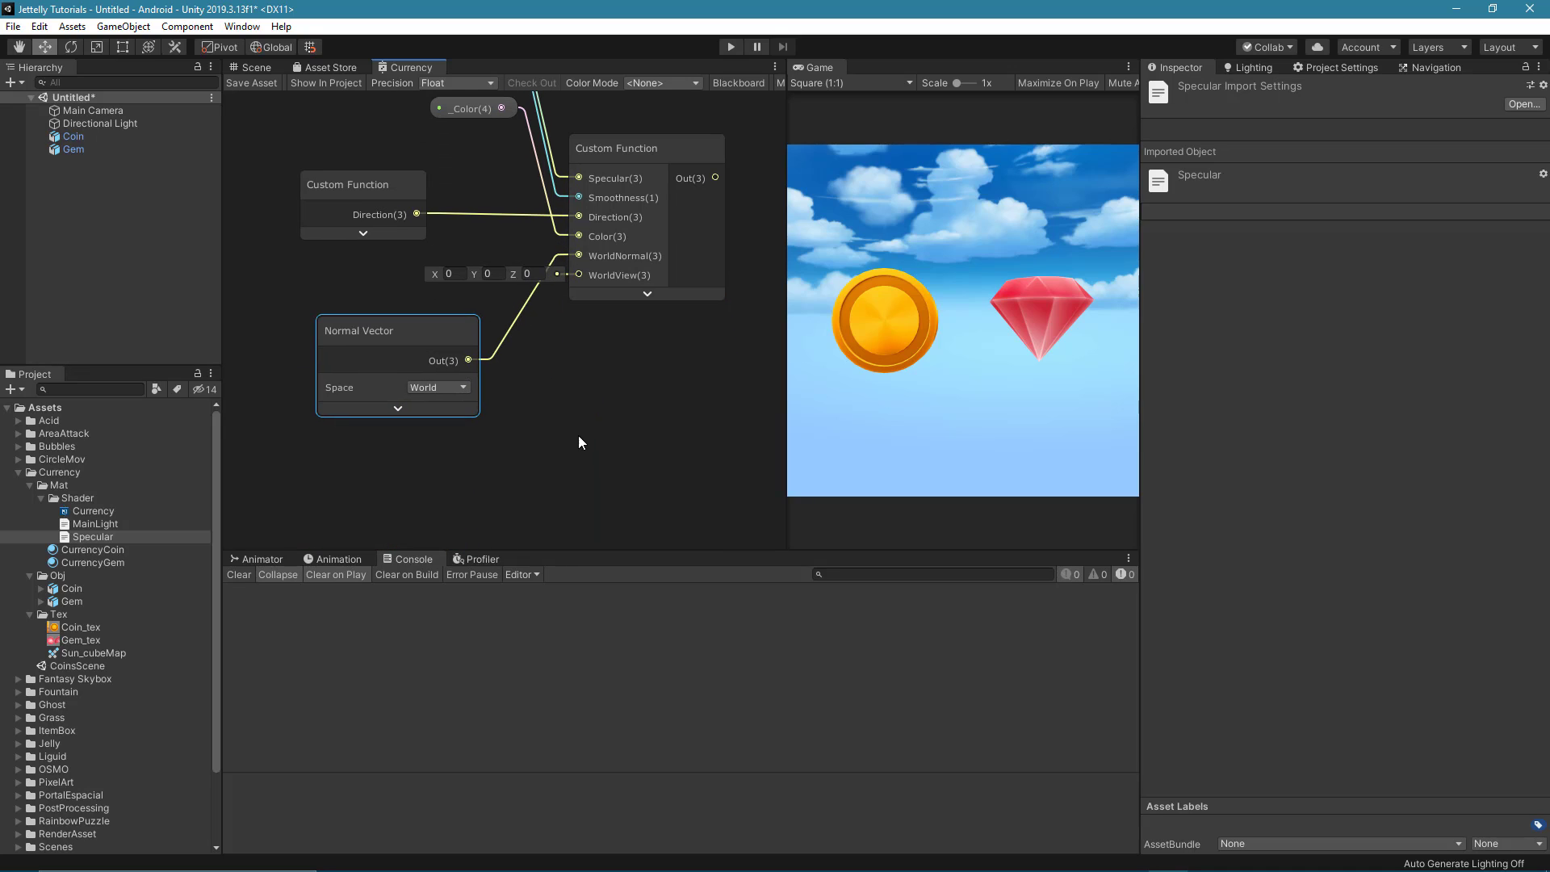
pyautogui.click(578, 436)
# Create a View Direction node below it and connect it to the WorldView input.
pyautogui.press('space')
pyautogui.write('view')
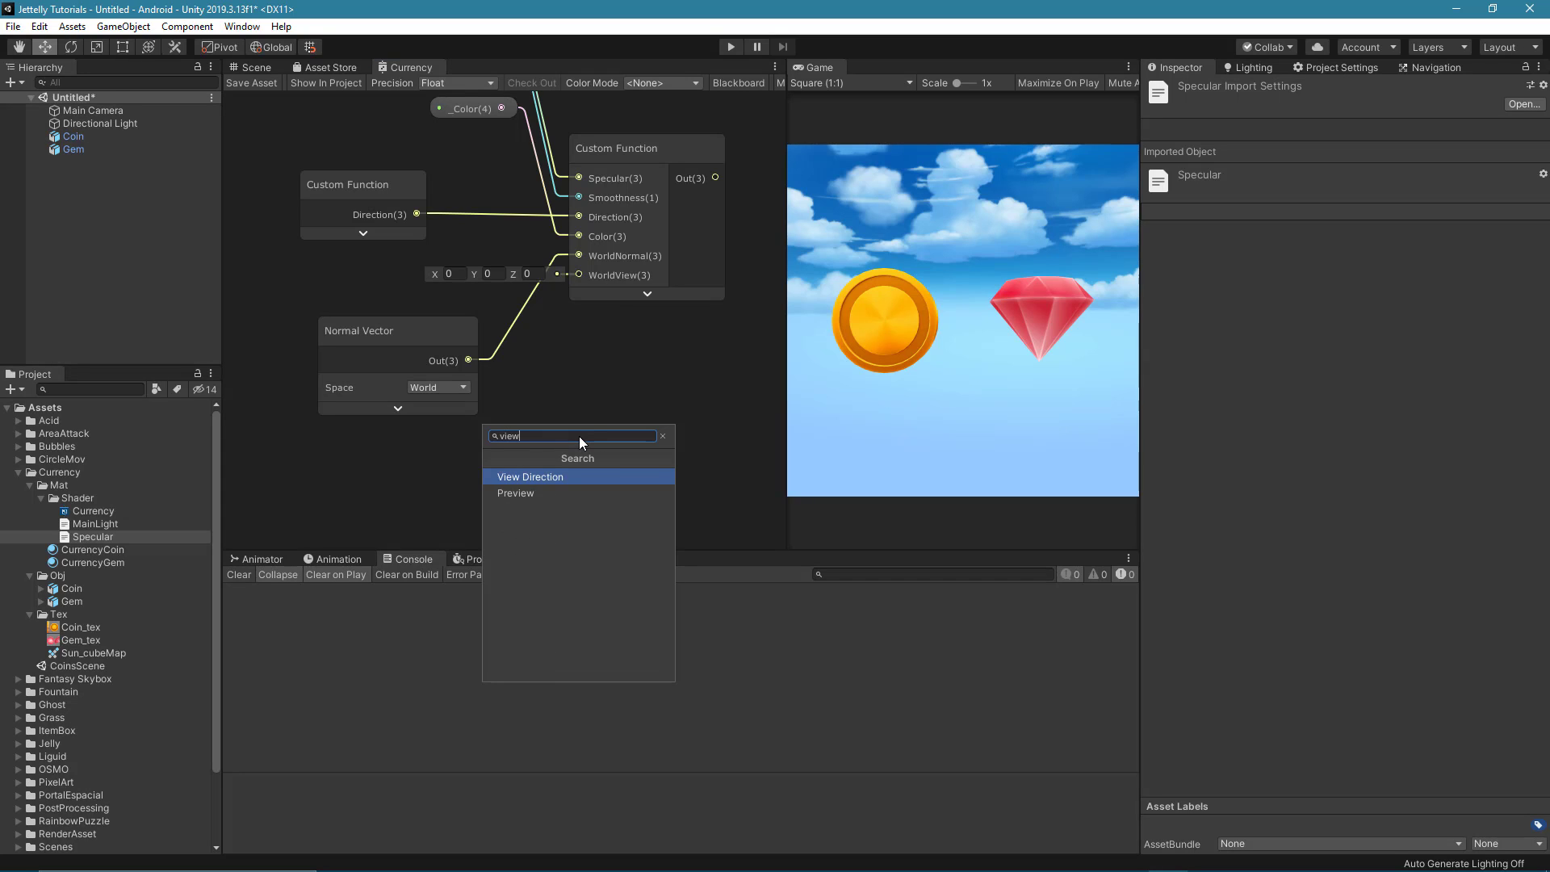
pyautogui.press('Return')
pyautogui.moveTo(579, 436); pyautogui.dragTo(636, 340, button='middle')
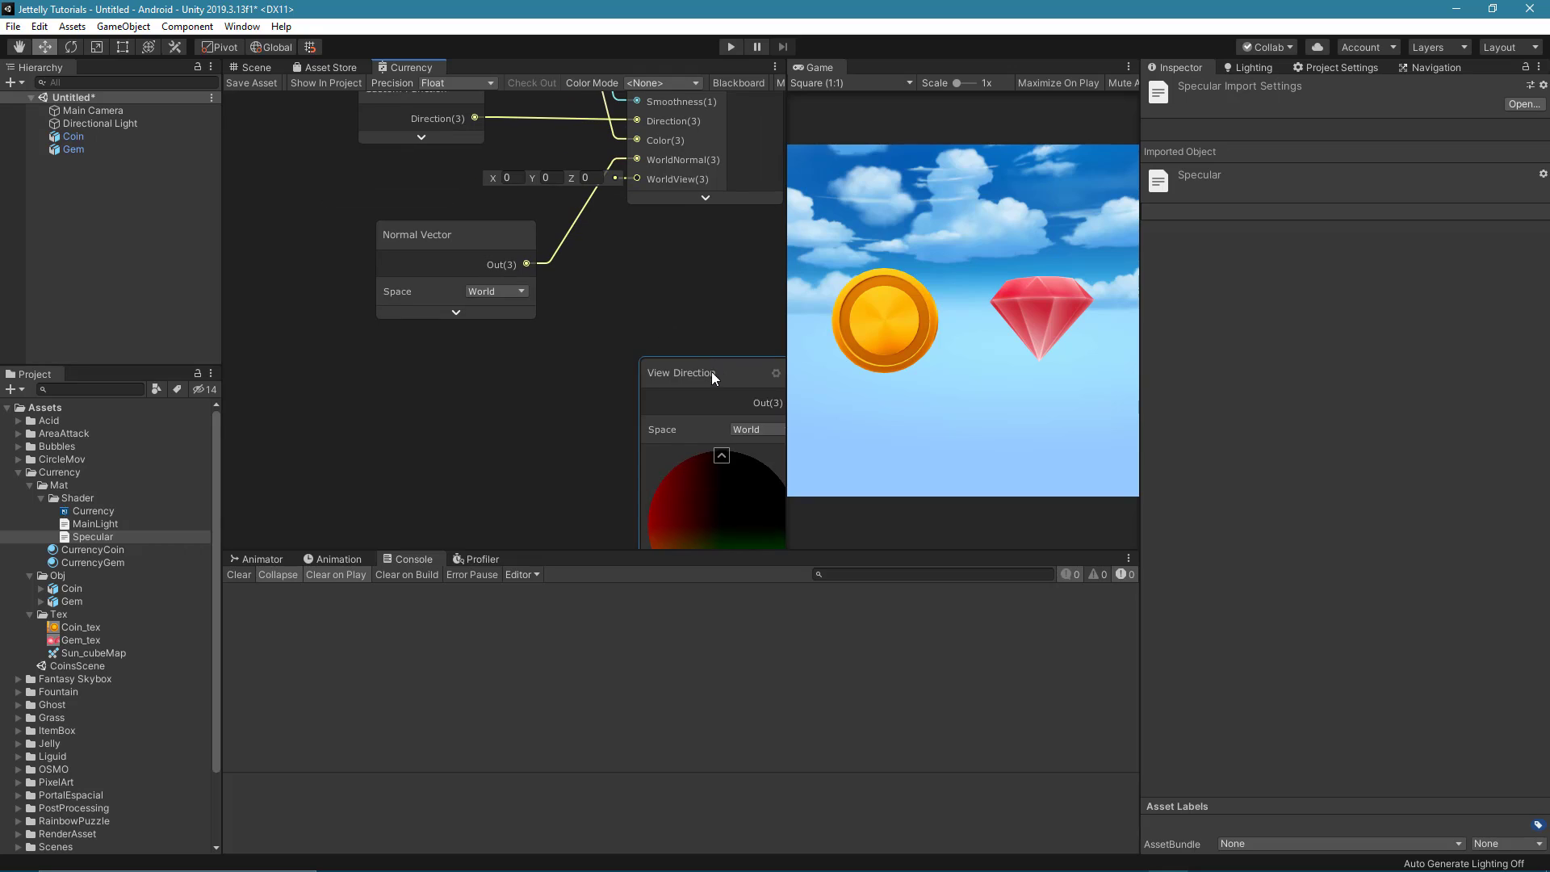
pyautogui.moveTo(712, 374)
pyautogui.mouseDown()
pyautogui.moveTo(511, 385)
pyautogui.moveTo(483, 352)
pyautogui.moveTo(636, 179)
pyautogui.mouseUp()
pyautogui.click(520, 460)
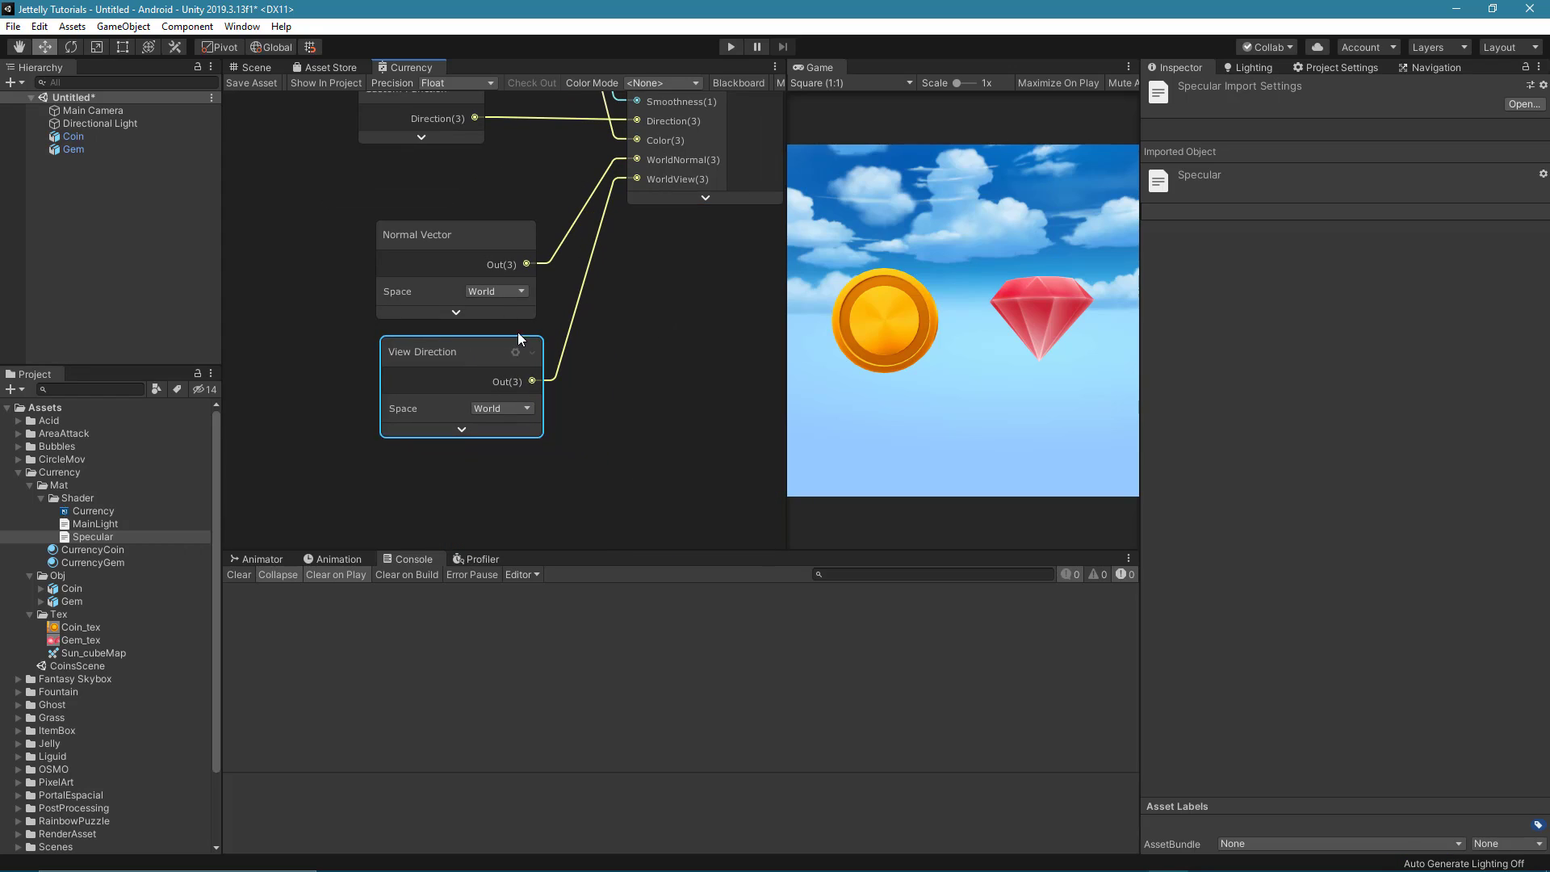
pyautogui.moveTo(485, 233); pyautogui.dragTo(490, 240)
pyautogui.scroll(-3, 633, 289)
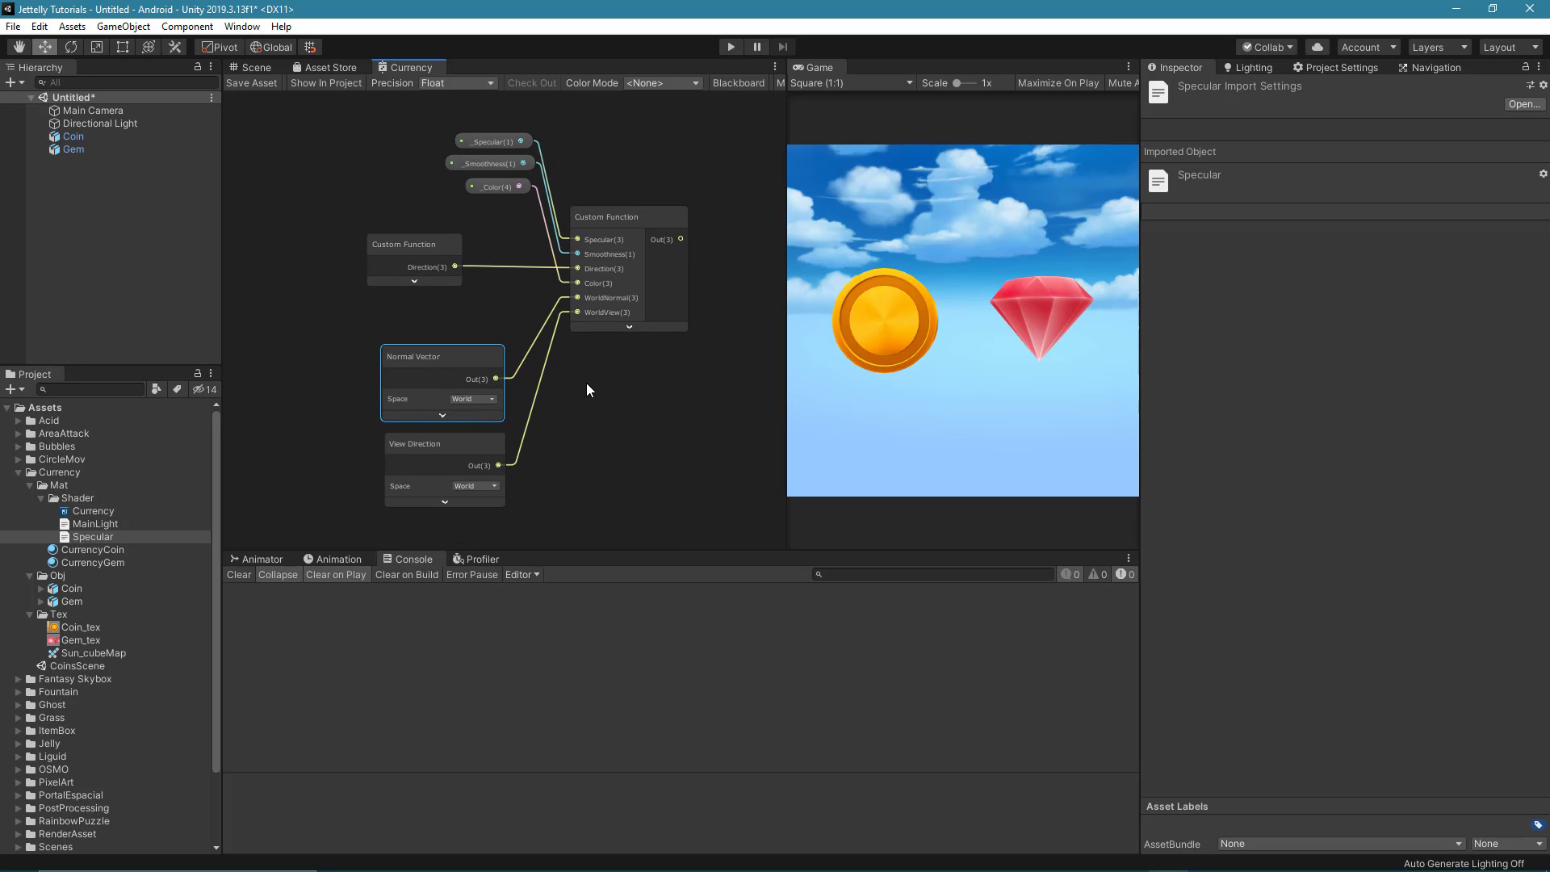
pyautogui.click(586, 382)
pyautogui.moveTo(684, 270); pyautogui.dragTo(603, 415, button='middle')
pyautogui.scroll(-2, 605, 355)
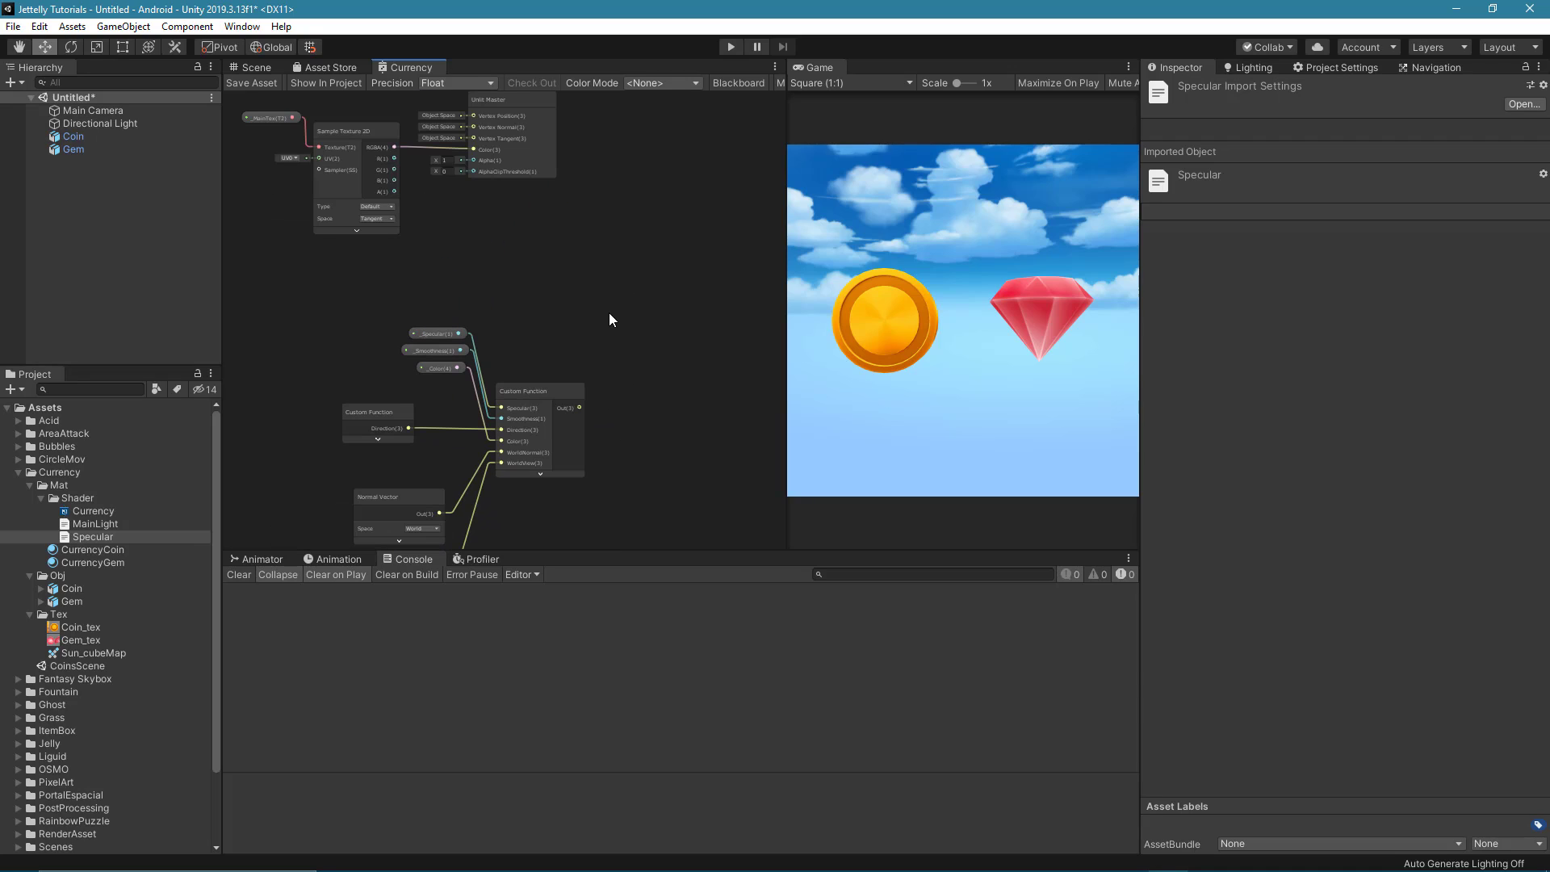
# Add an Add node summing the texture colour (A) and the Specular function's result (B).
pyautogui.press('space')
pyautogui.write('add')
pyautogui.press('Return')
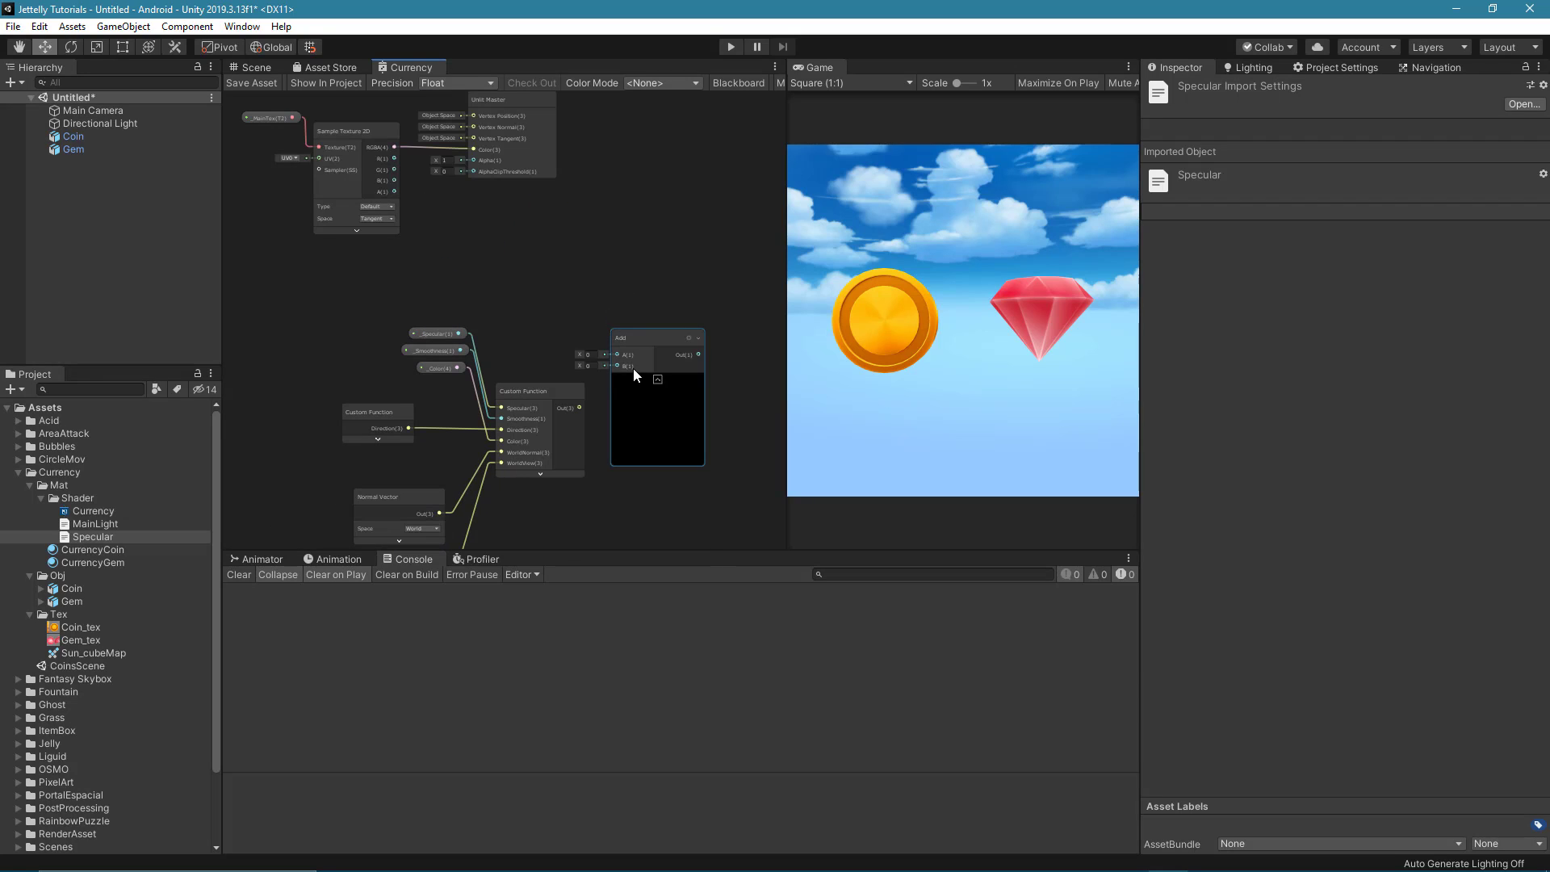
pyautogui.click(658, 378)
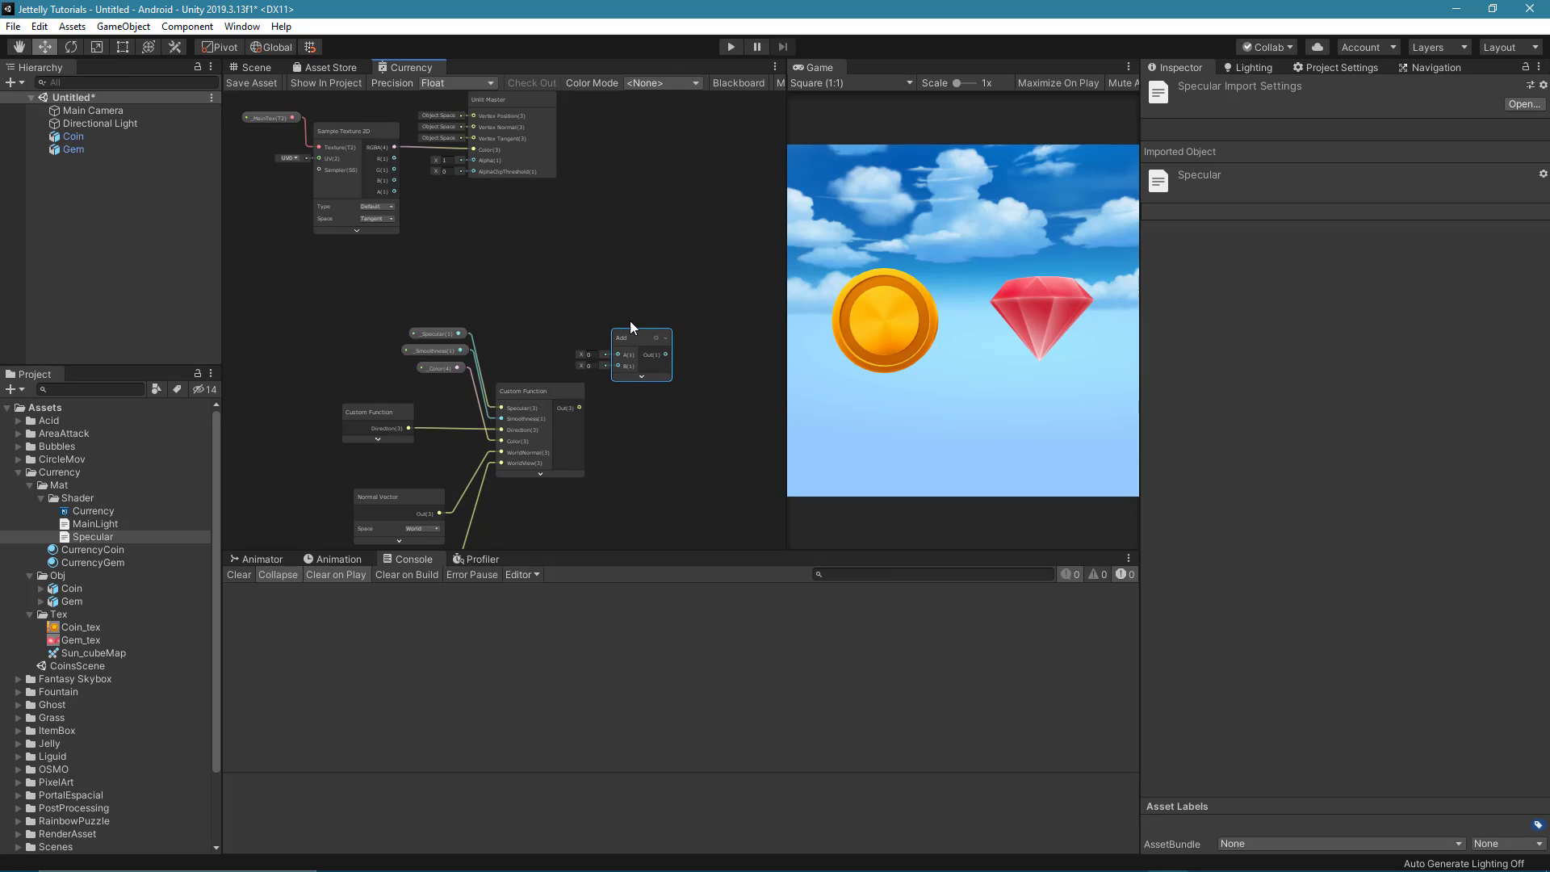
pyautogui.scroll(-2, 623, 284)
pyautogui.moveTo(528, 231); pyautogui.dragTo(371, 129)
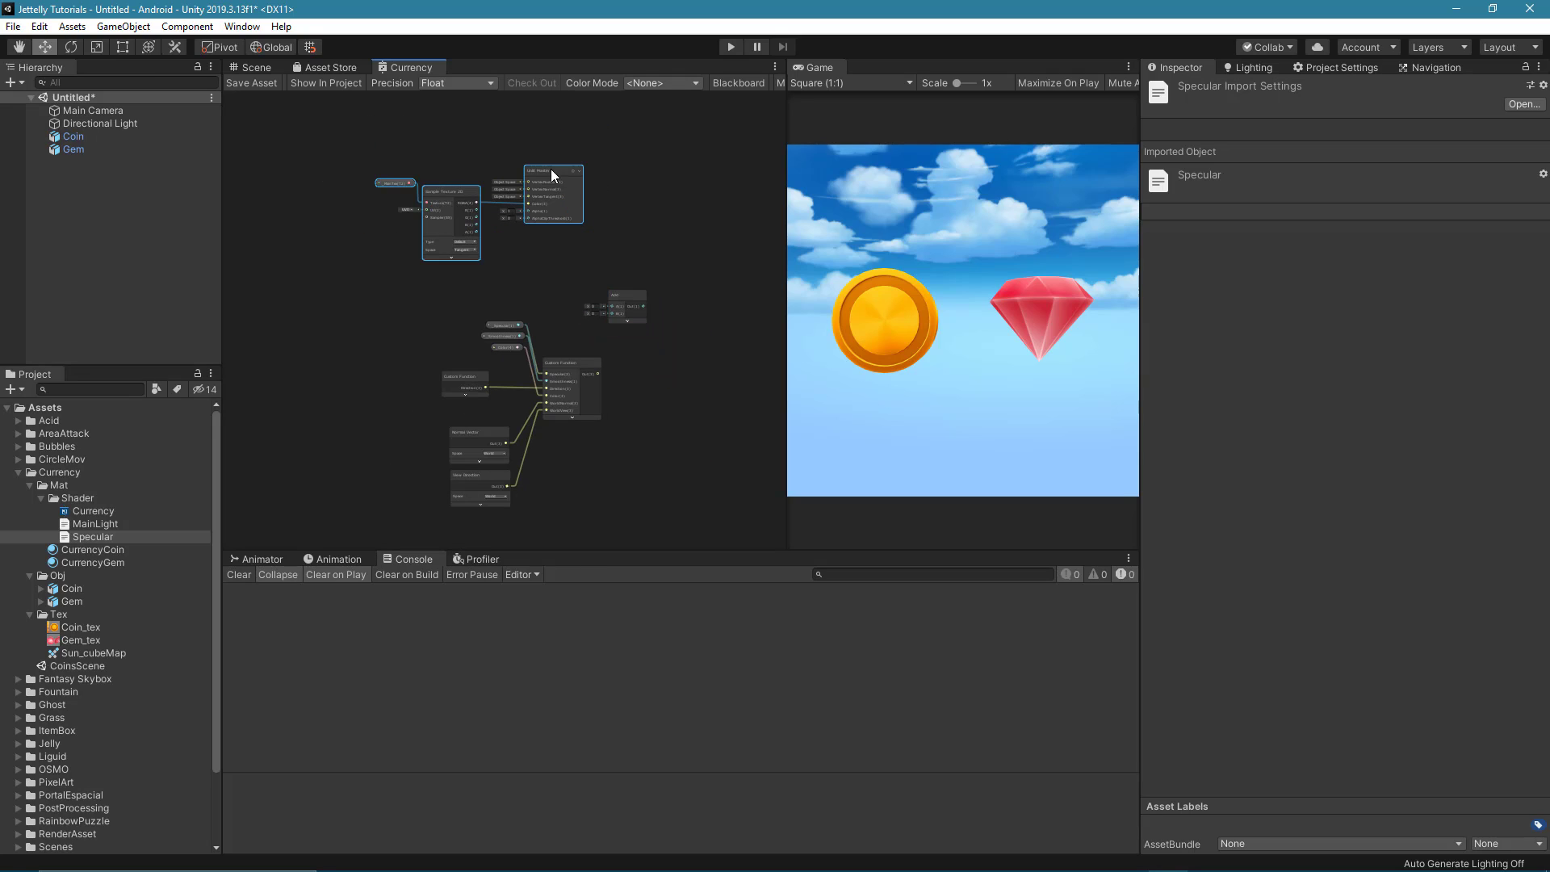
pyautogui.moveTo(551, 167); pyautogui.dragTo(641, 201)
pyautogui.scroll(2, 691, 331)
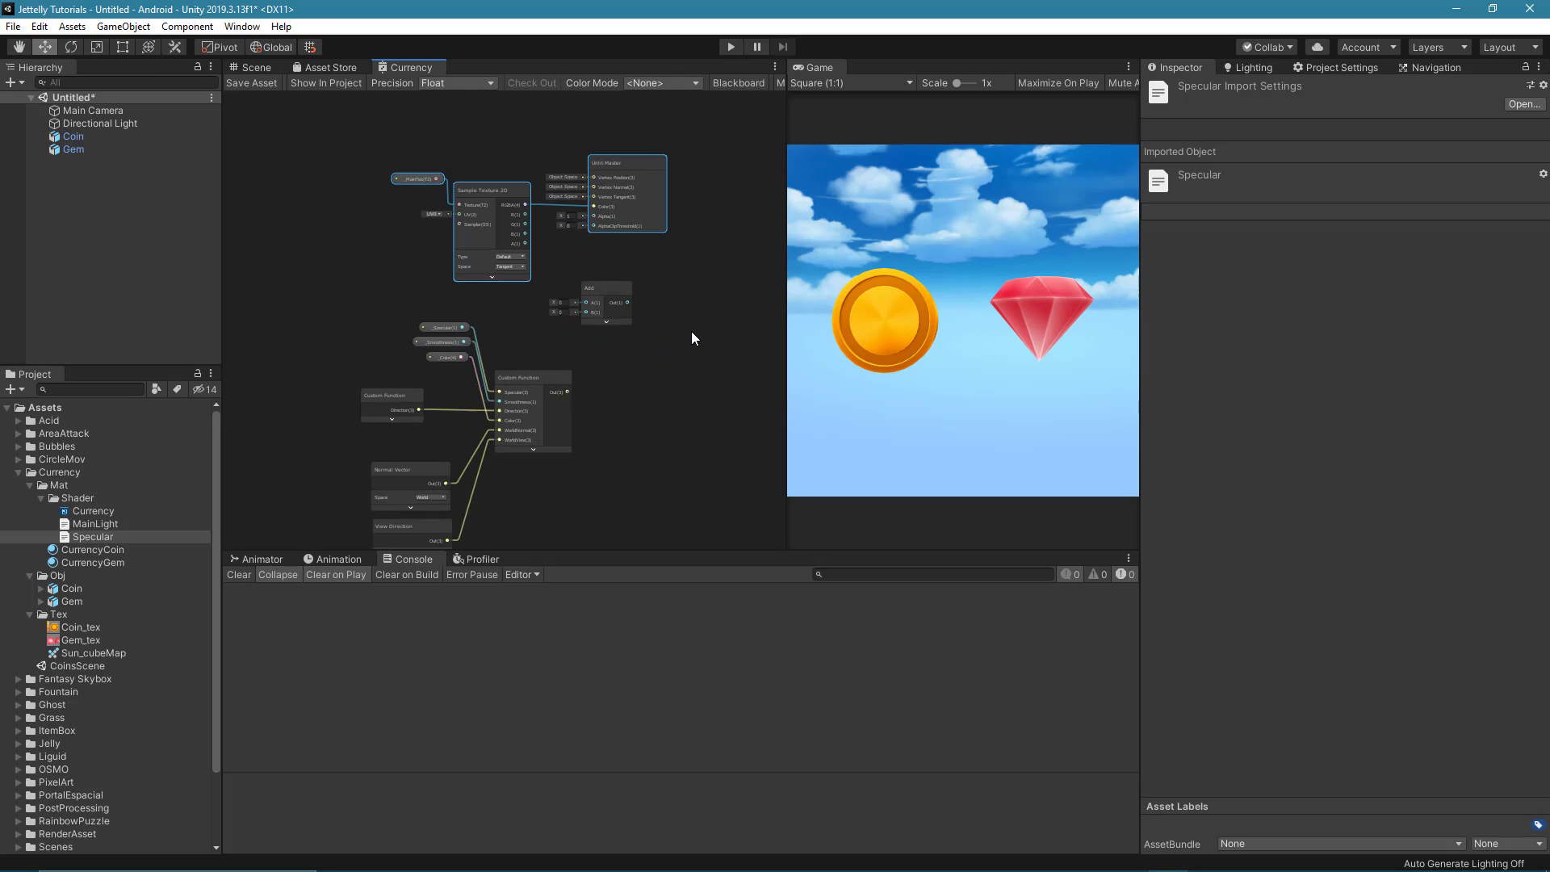
pyautogui.click(547, 205)
pyautogui.scroll(3, 544, 203)
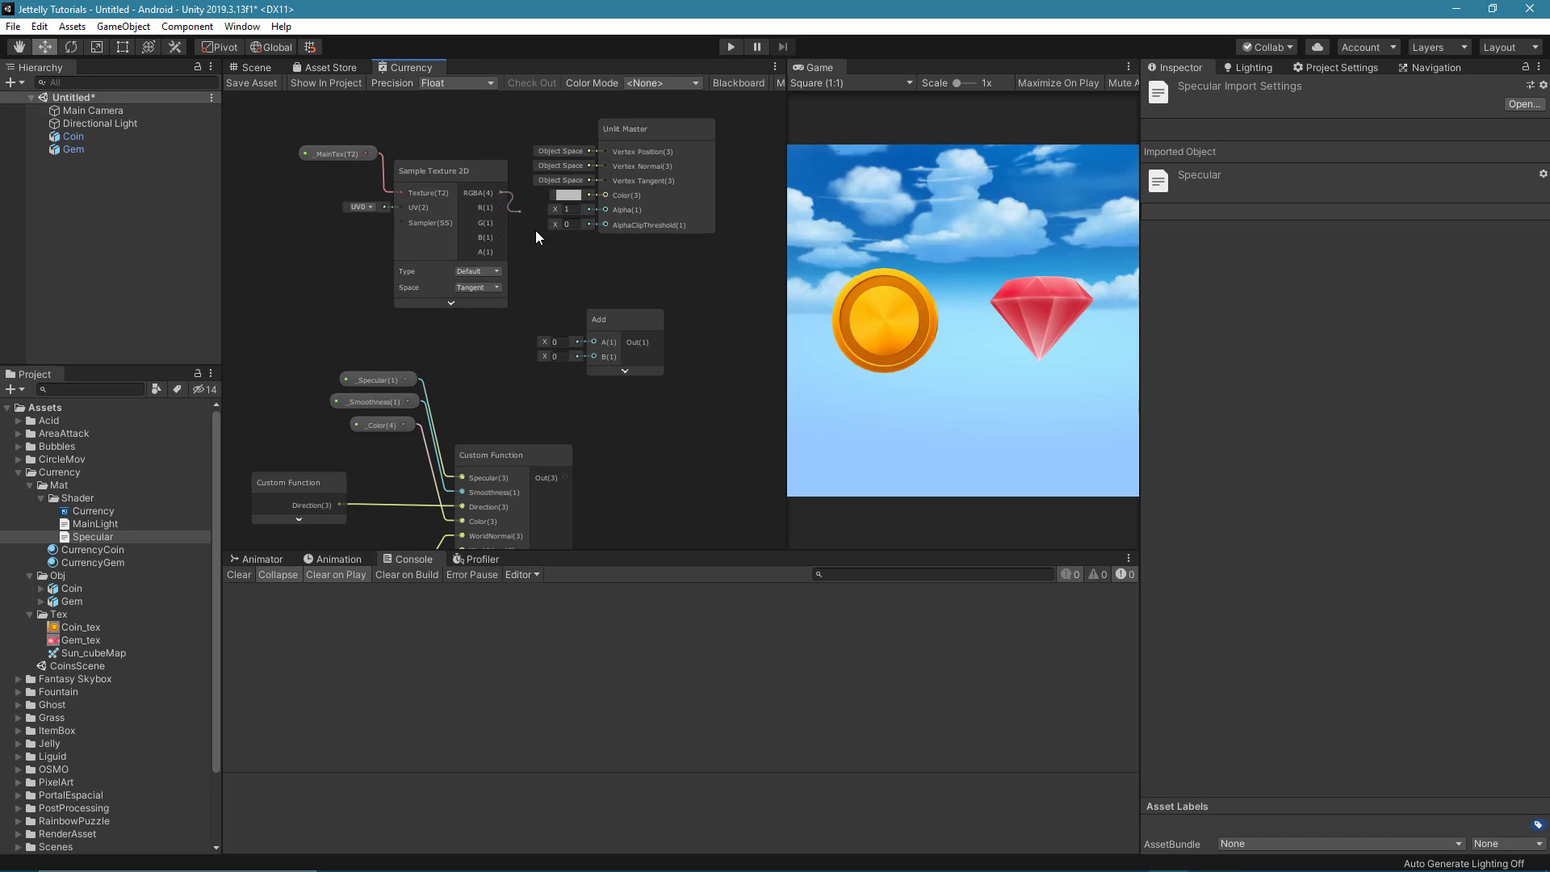
pyautogui.moveTo(535, 236); pyautogui.dragTo(593, 342)
pyautogui.moveTo(566, 473)
pyautogui.mouseDown()
pyautogui.moveTo(589, 351)
pyautogui.moveTo(294, 141)
pyautogui.mouseUp()
# Feed the Add output into the Unlit Master Color, save the graph and return to the Scene view.
pyautogui.moveTo(446, 177); pyautogui.dragTo(506, 211)
pyautogui.click(623, 314)
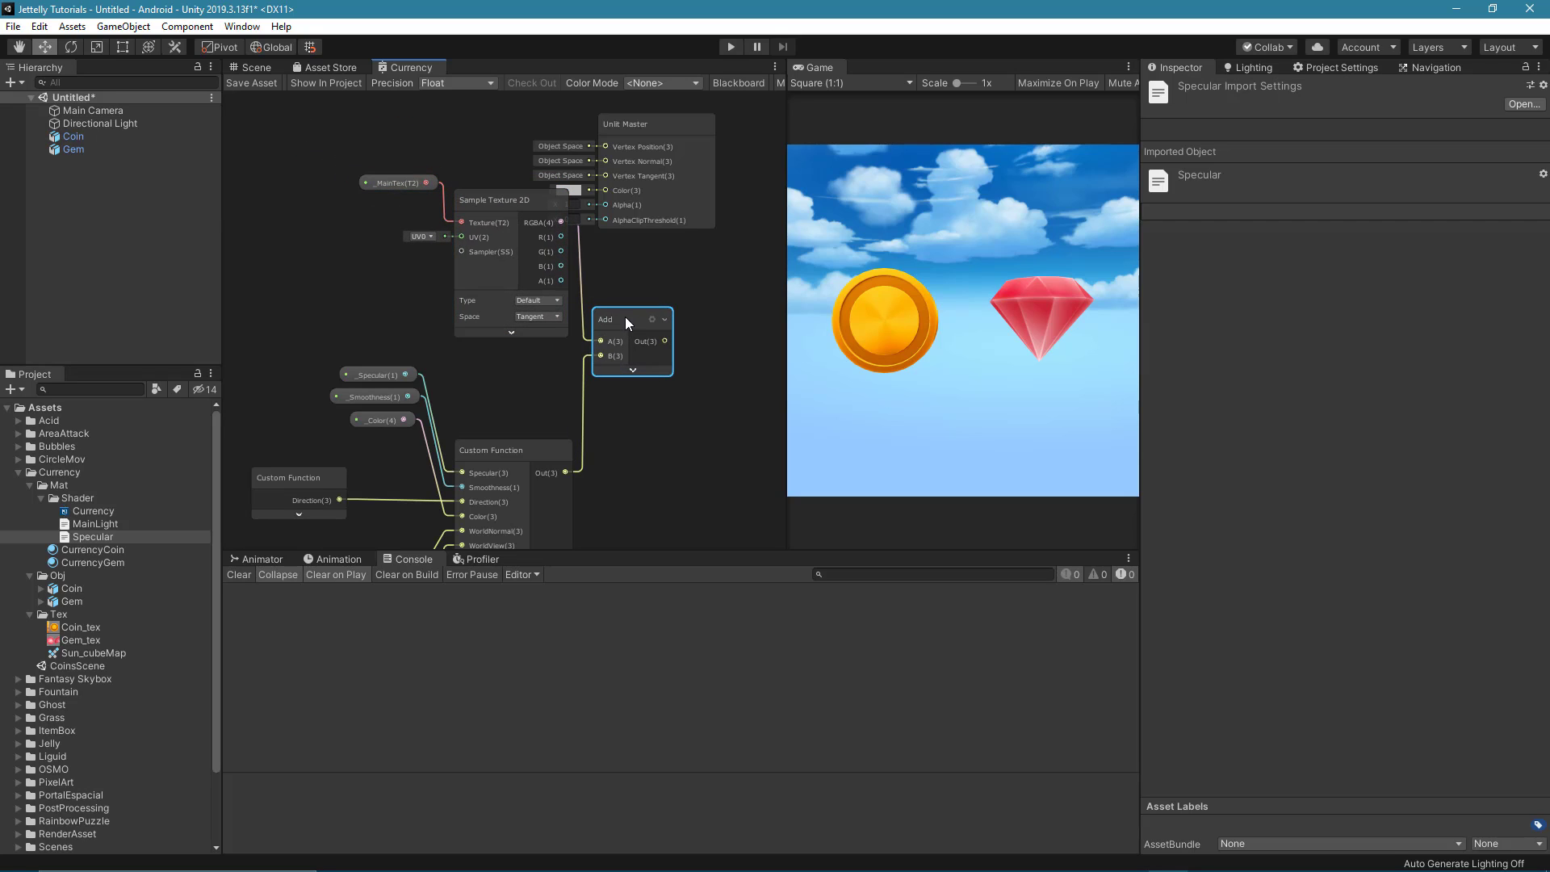
pyautogui.moveTo(651, 124); pyautogui.dragTo(724, 217)
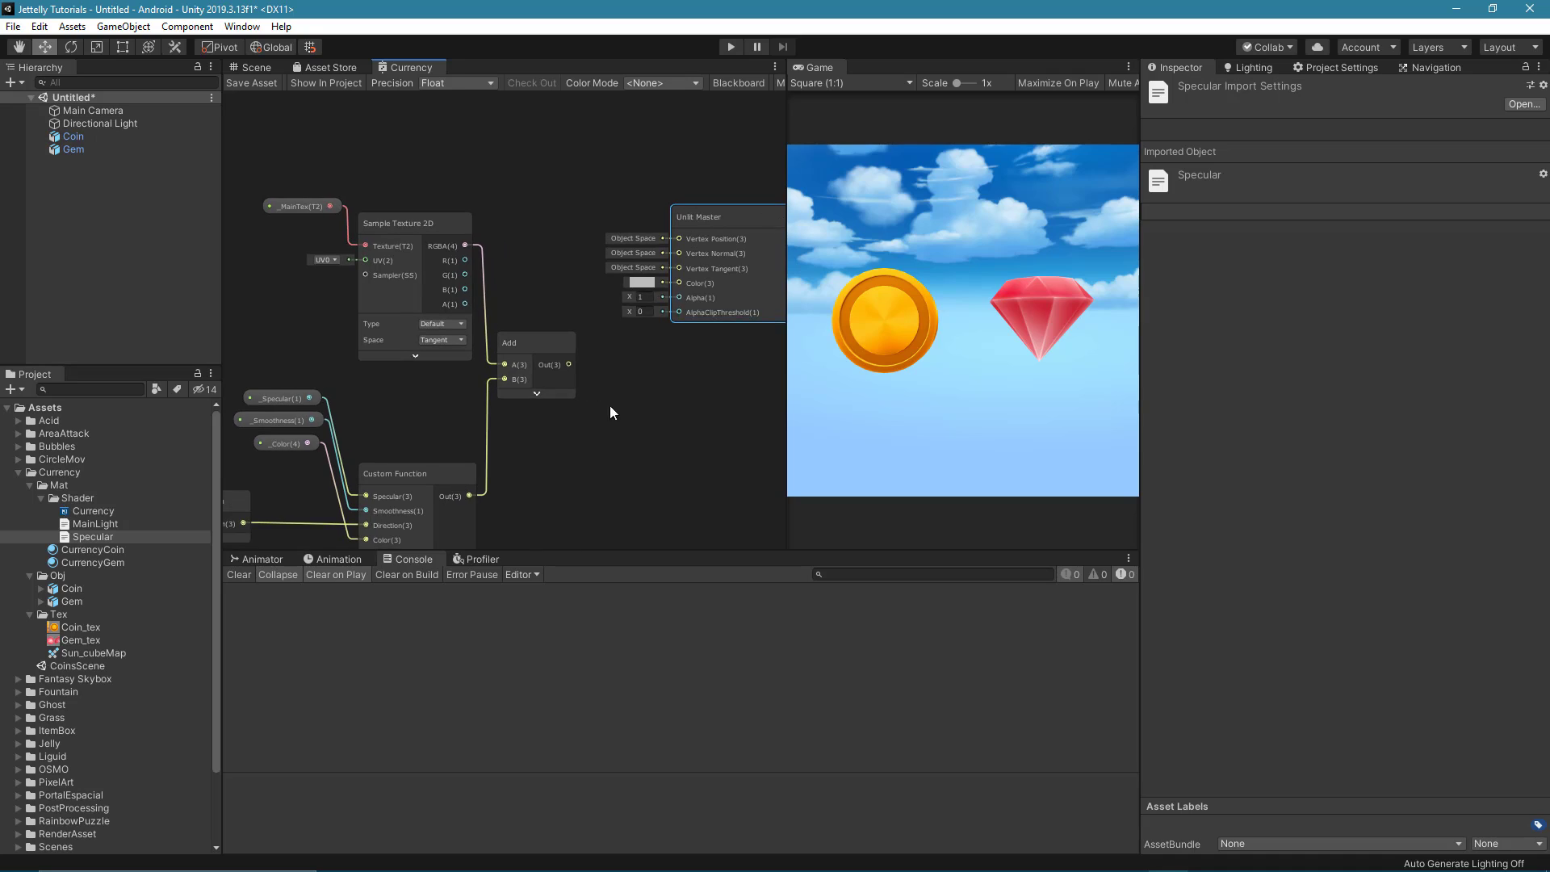
pyautogui.moveTo(608, 406); pyautogui.dragTo(491, 297, button='middle')
pyautogui.moveTo(475, 292); pyautogui.dragTo(585, 210)
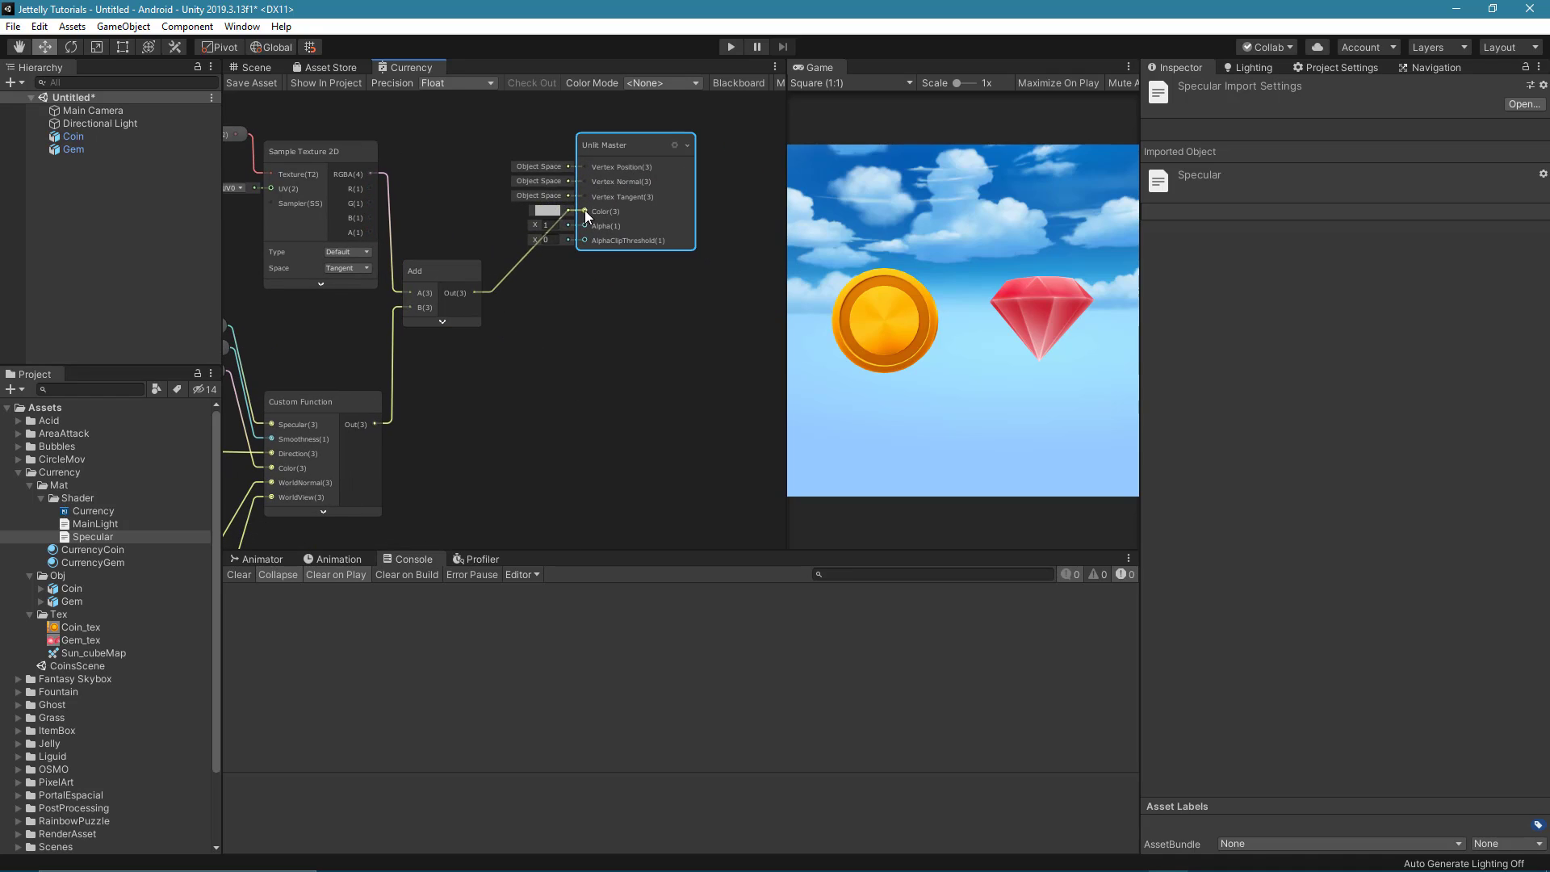
pyautogui.moveTo(606, 153); pyautogui.dragTo(594, 239)
pyautogui.moveTo(786, 203); pyautogui.dragTo(831, 202)
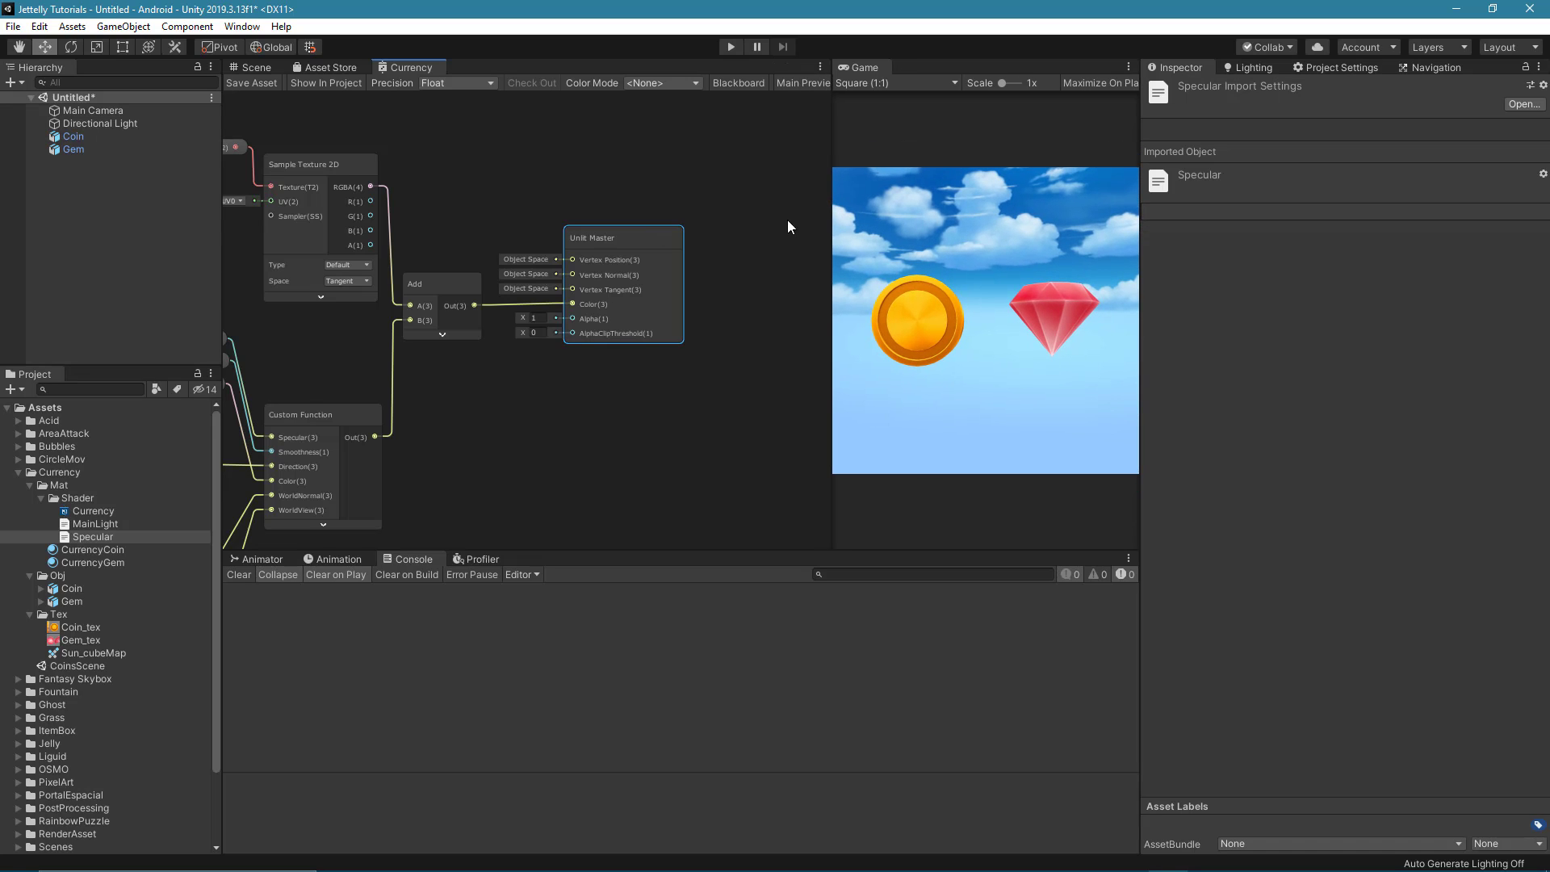
pyautogui.scroll(-3, 607, 350)
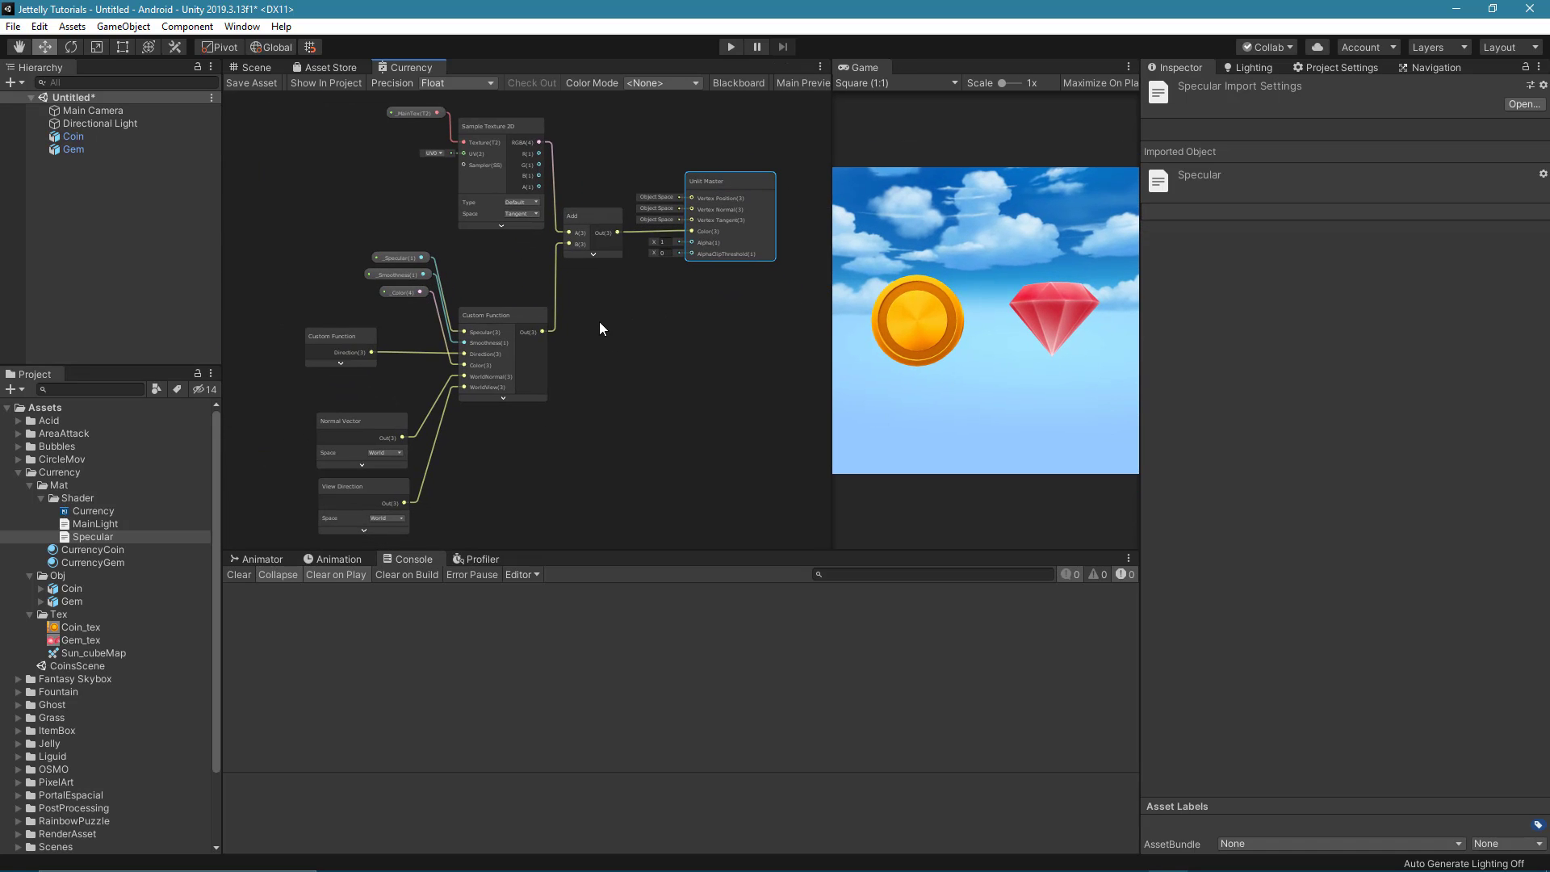
pyautogui.click(250, 85)
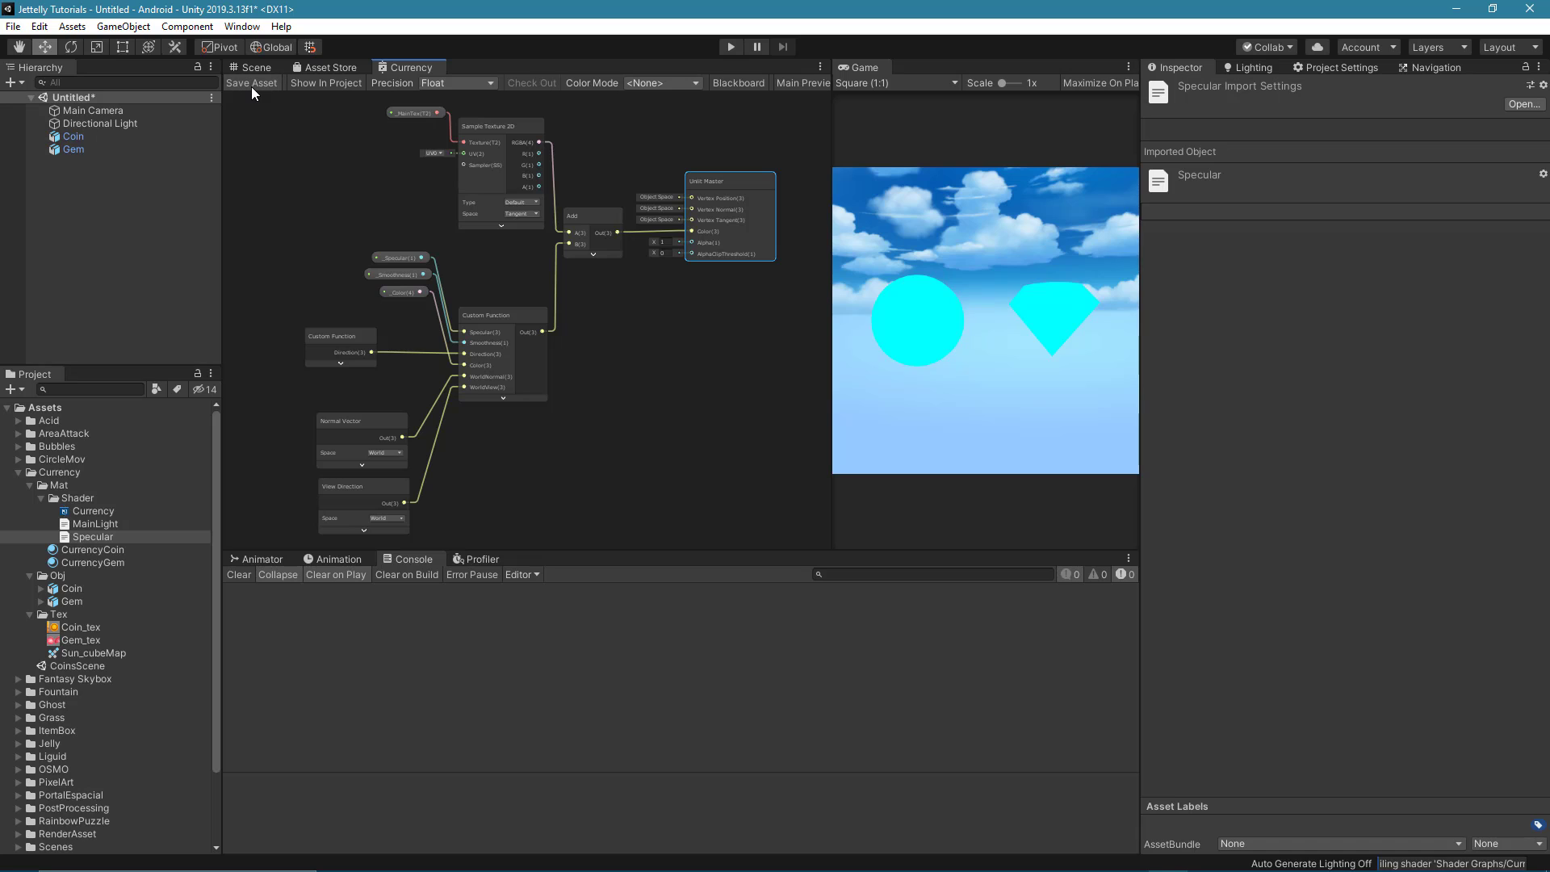
pyautogui.click(251, 68)
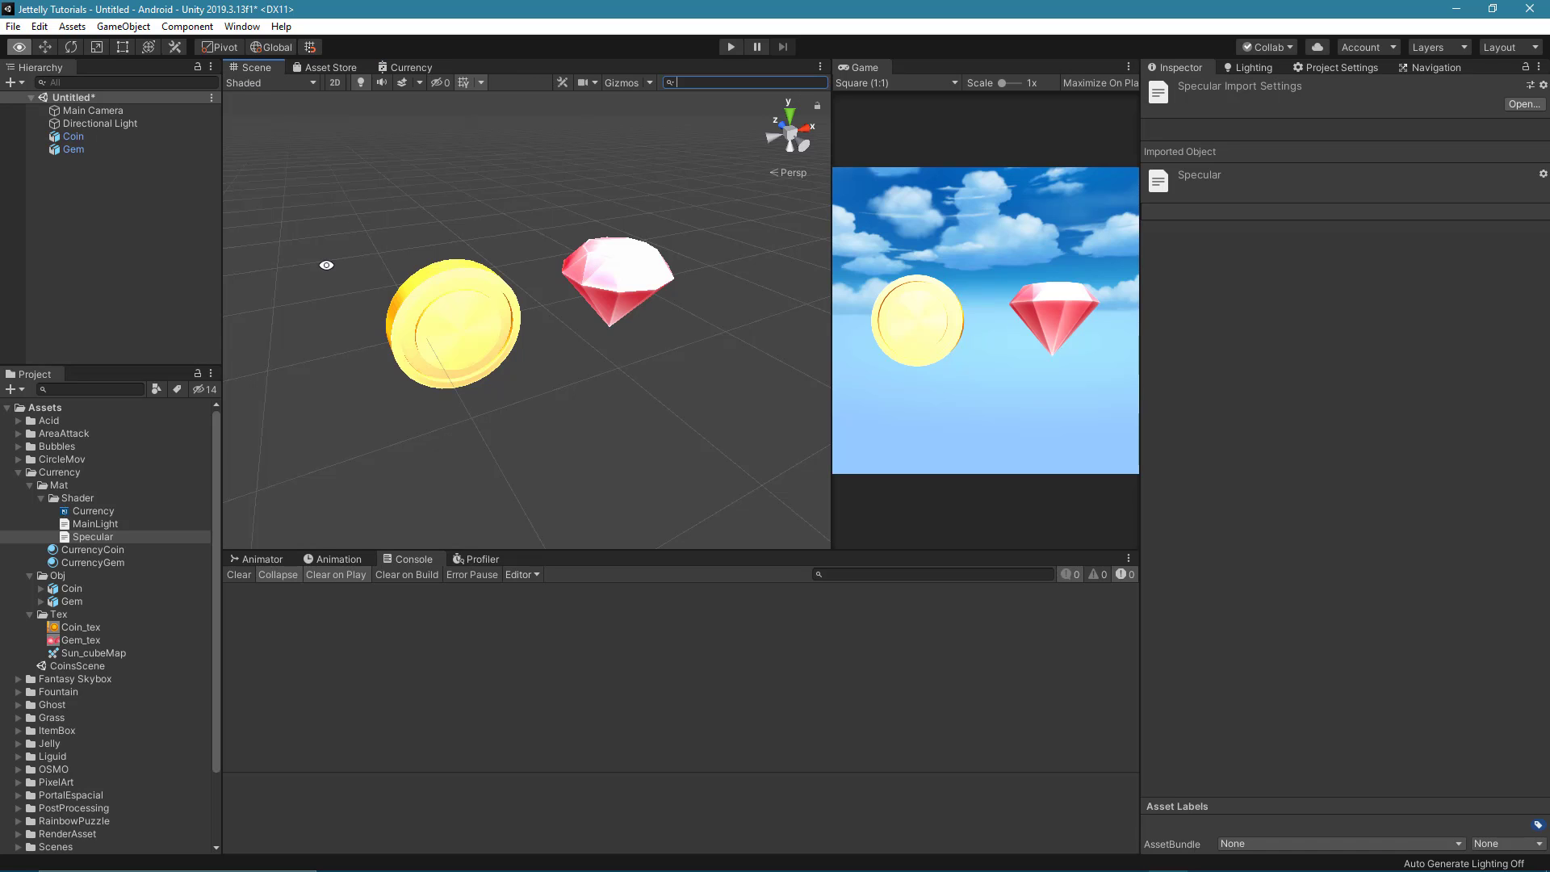
# Inspect the CurrencyCoin and CurrencyGem materials and the gem's colour, then select the Directional Light.
pyautogui.moveTo(322, 259)
pyautogui.keyDown('alt'); pyautogui.mouseDown()
pyautogui.moveTo(515, 233)
pyautogui.moveTo(257, 311)
pyautogui.mouseUp(); pyautogui.keyUp('alt')
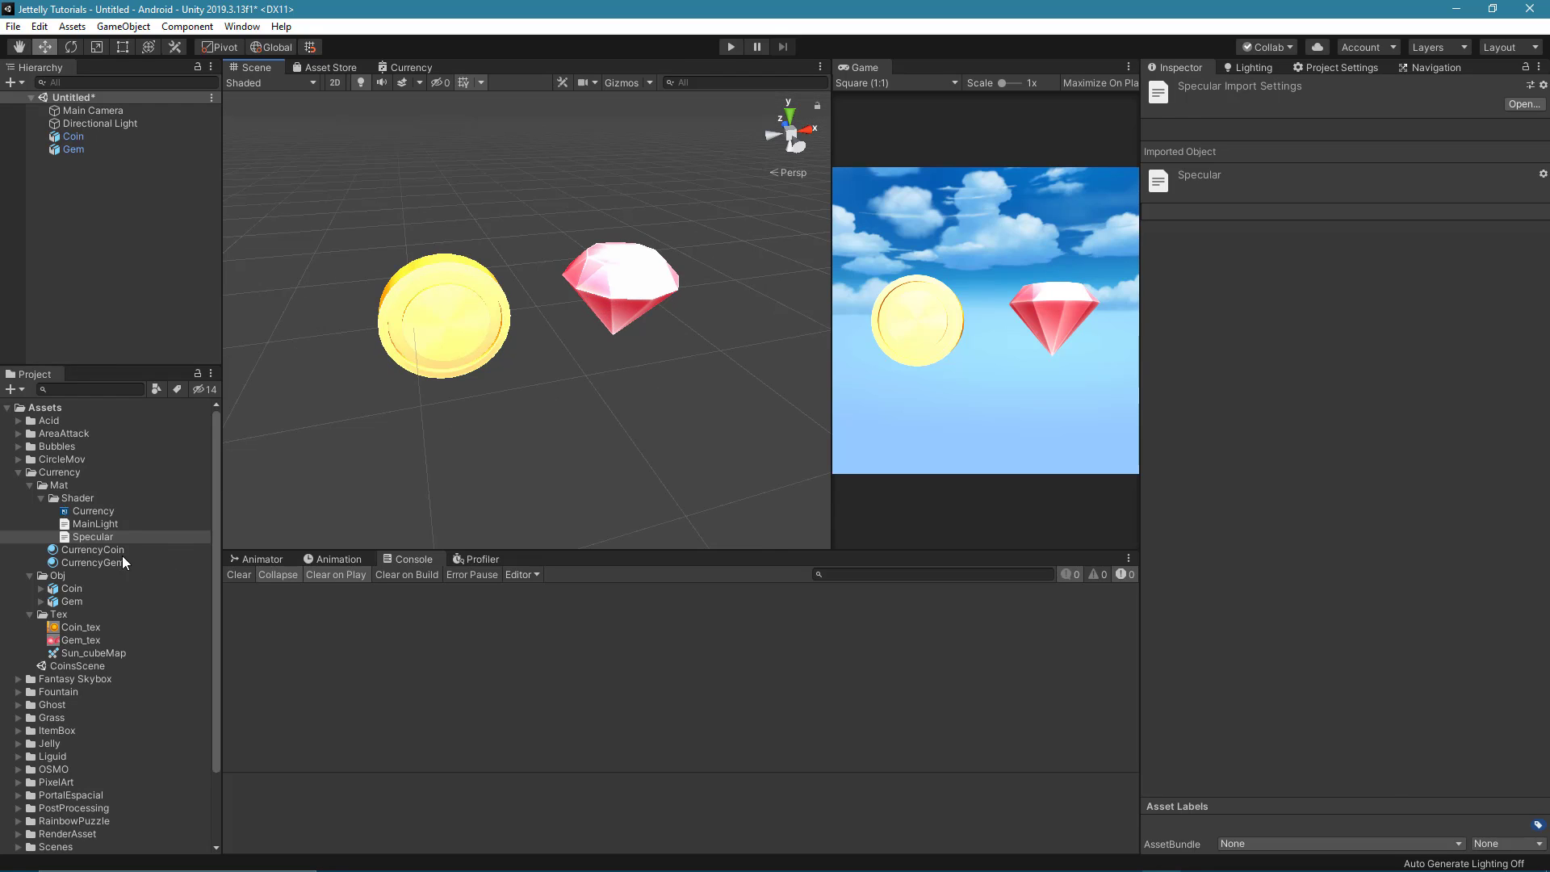
pyautogui.click(100, 549)
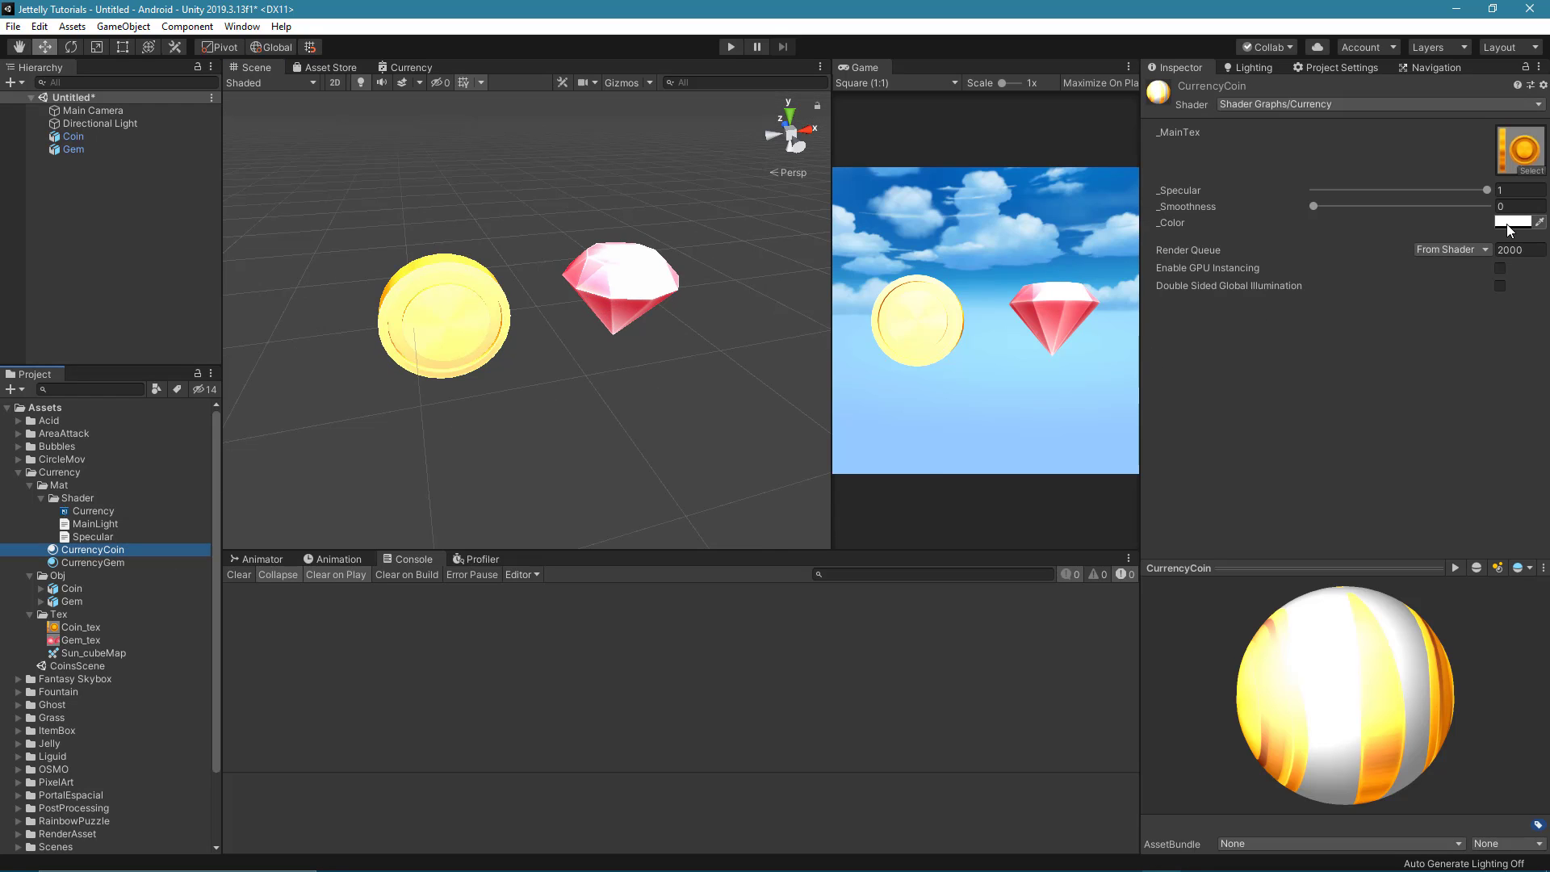
pyautogui.click(113, 563)
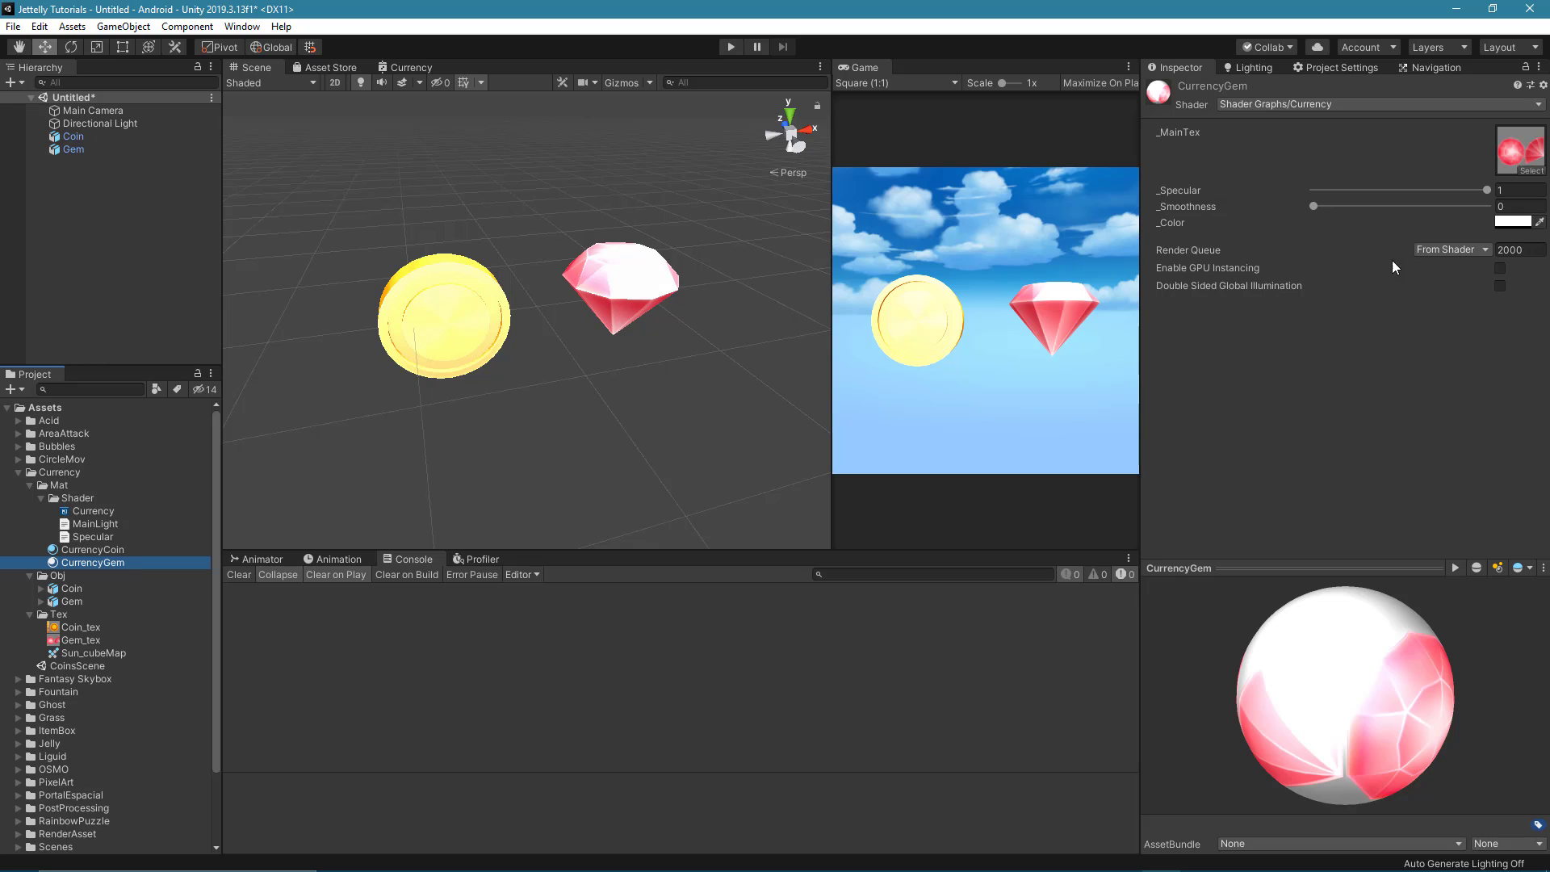
pyautogui.click(1513, 222)
pyautogui.click(1348, 151)
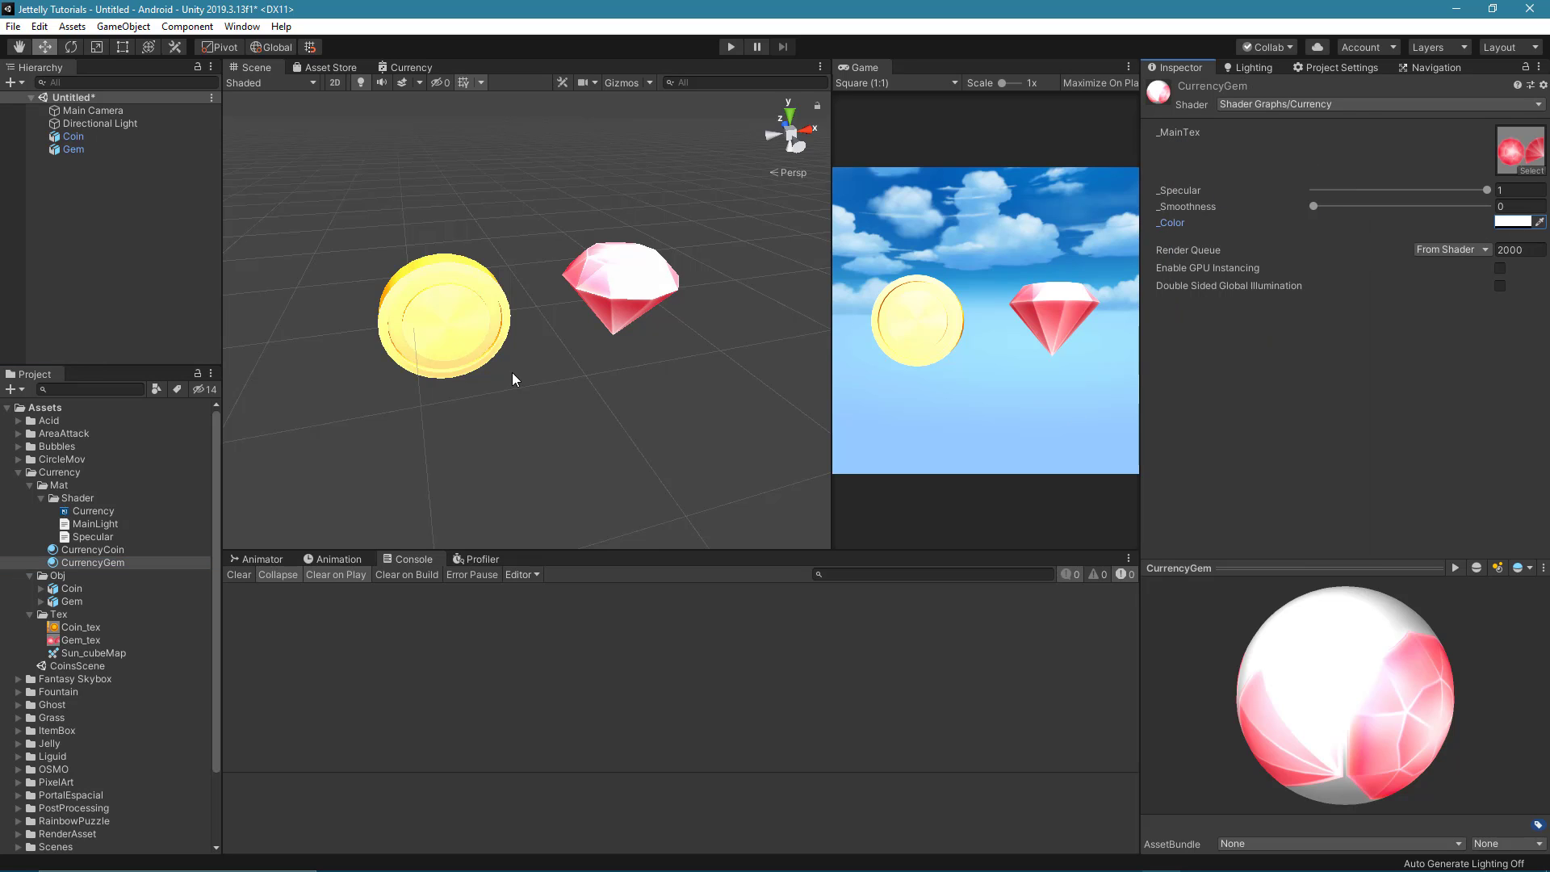
pyautogui.keyDown('alt'); pyautogui.moveTo(408, 443); pyautogui.dragTo(245, 201); pyautogui.keyUp('alt')
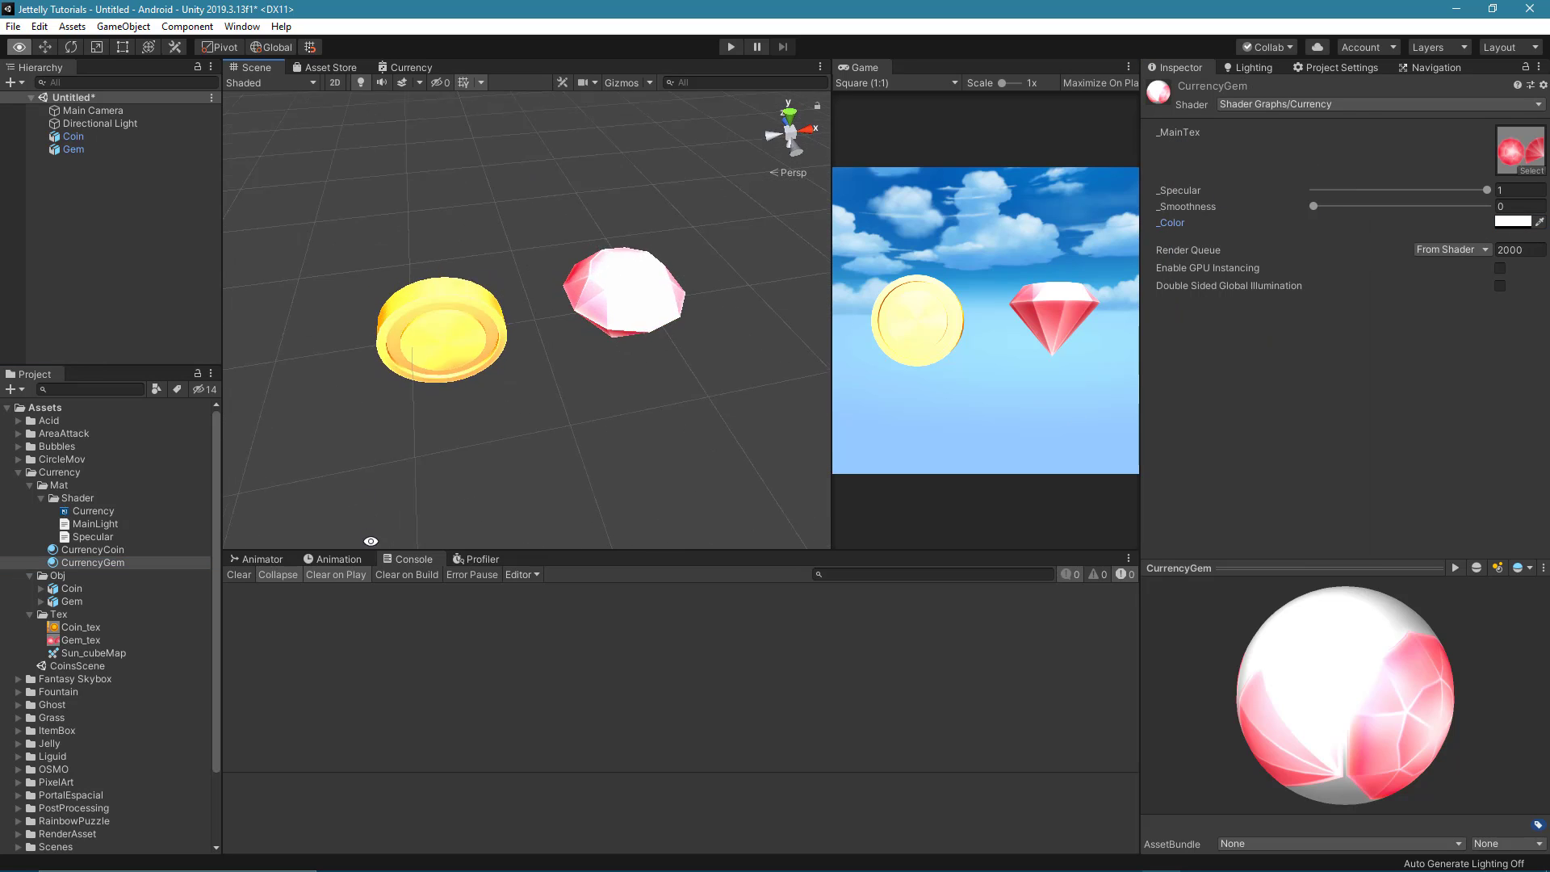
pyautogui.click(113, 124)
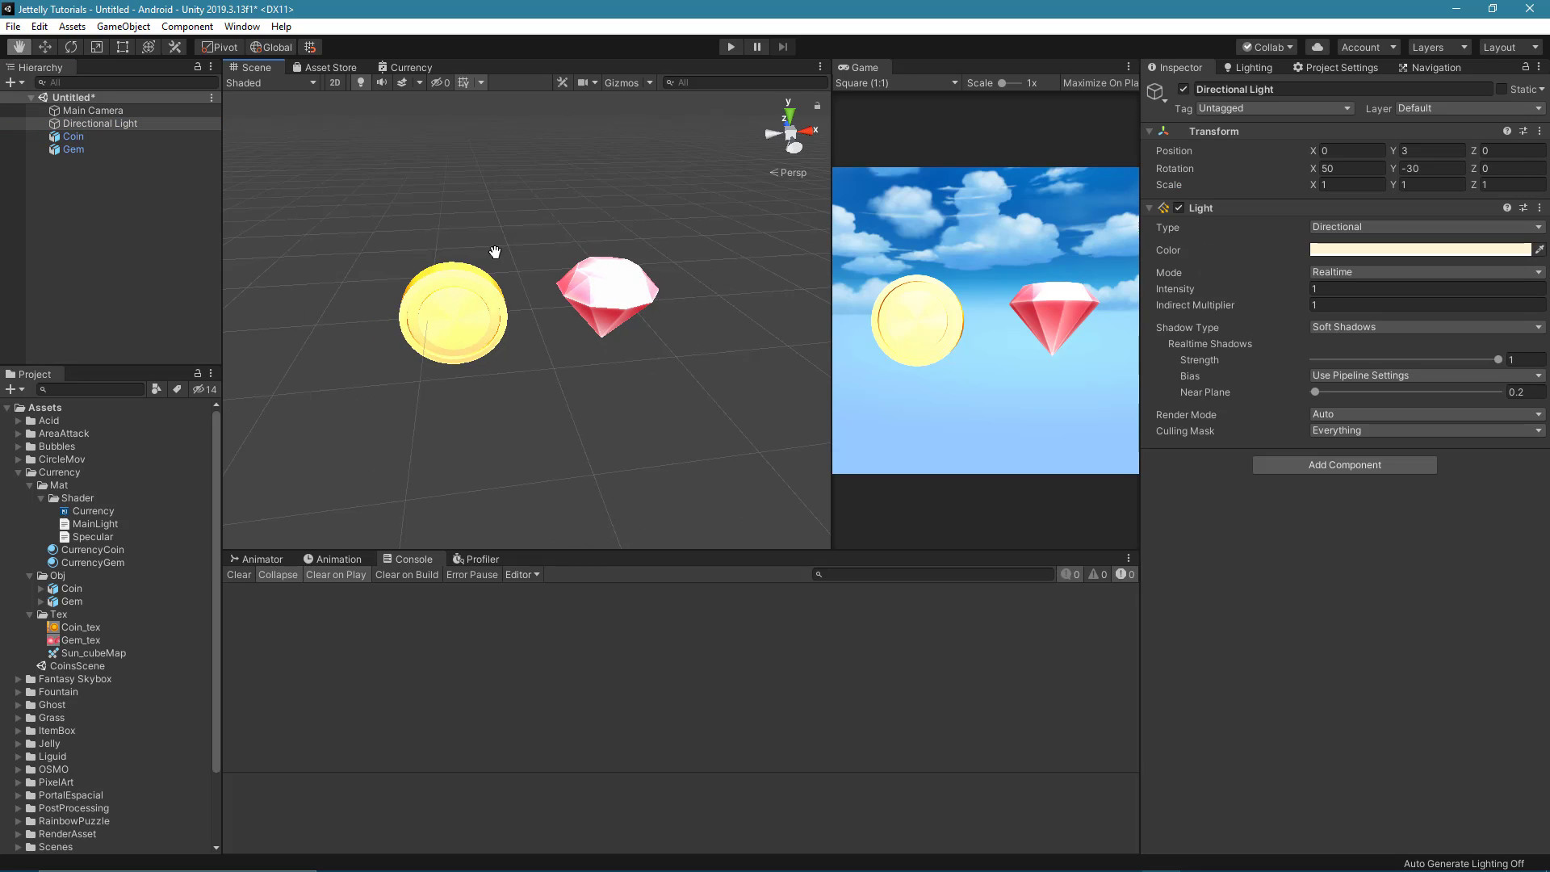
# Orbit the view to reveal the Directional Light and turn it with the rotate gizmo.
pyautogui.keyDown('alt'); pyautogui.moveTo(495, 252); pyautogui.dragTo(607, 72); pyautogui.keyUp('alt')
pyautogui.keyDown('alt'); pyautogui.moveTo(560, 221); pyautogui.dragTo(558, 267); pyautogui.keyUp('alt')
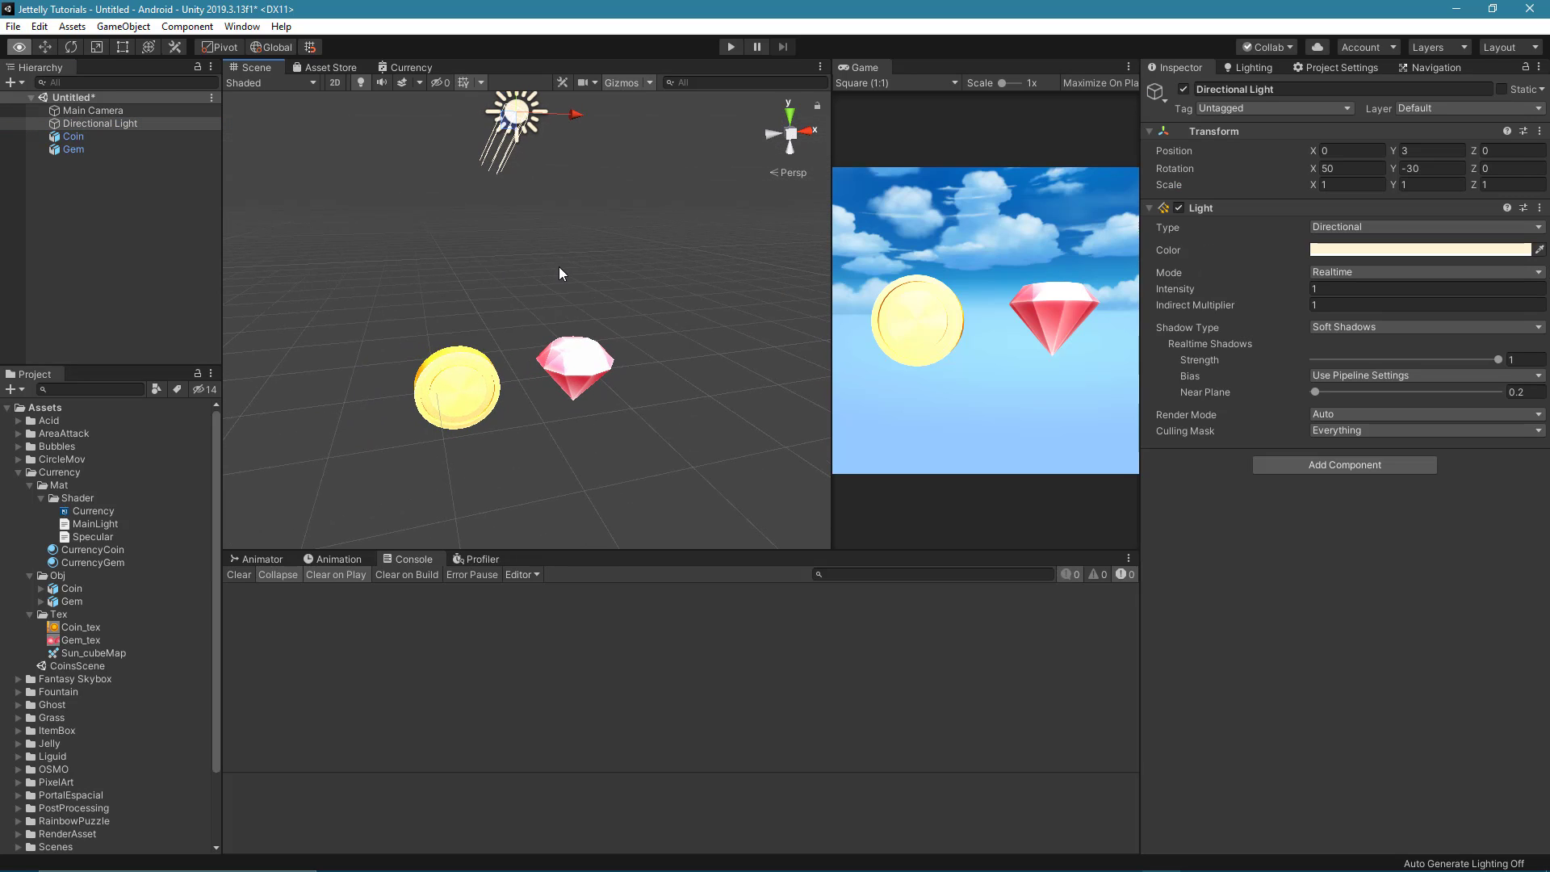
pyautogui.press('t')
pyautogui.keyDown('alt'); pyautogui.moveTo(505, 164); pyautogui.dragTo(520, 203); pyautogui.keyUp('alt')
pyautogui.press('e')
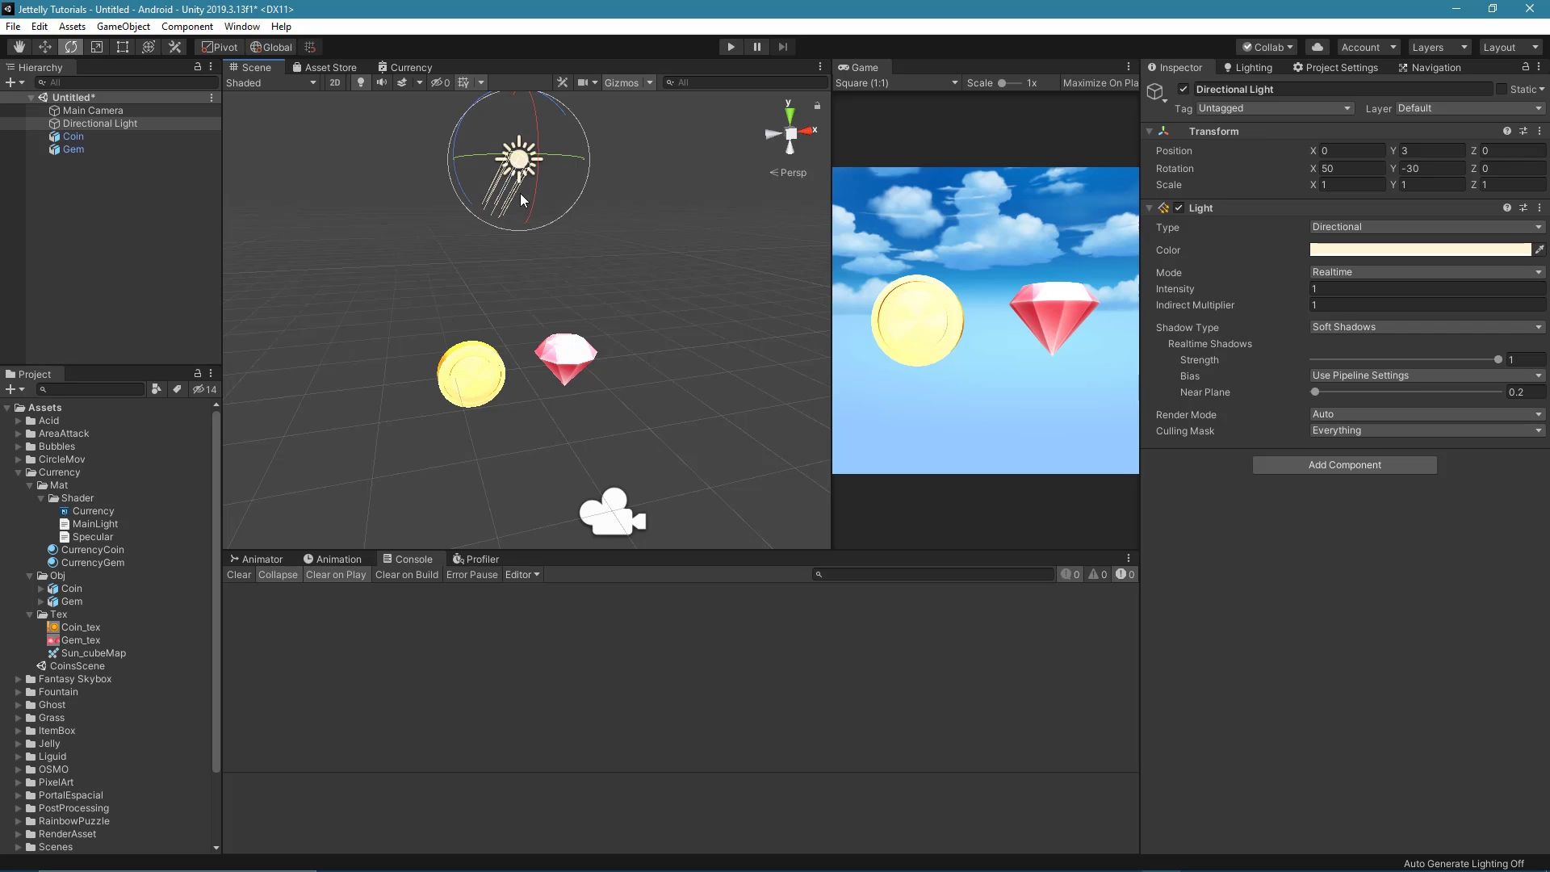
pyautogui.moveTo(476, 157); pyautogui.dragTo(549, 162)
# Enter the Directional Light's rotation as X 90, Y 0, Z 0.
pyautogui.click(1352, 168)
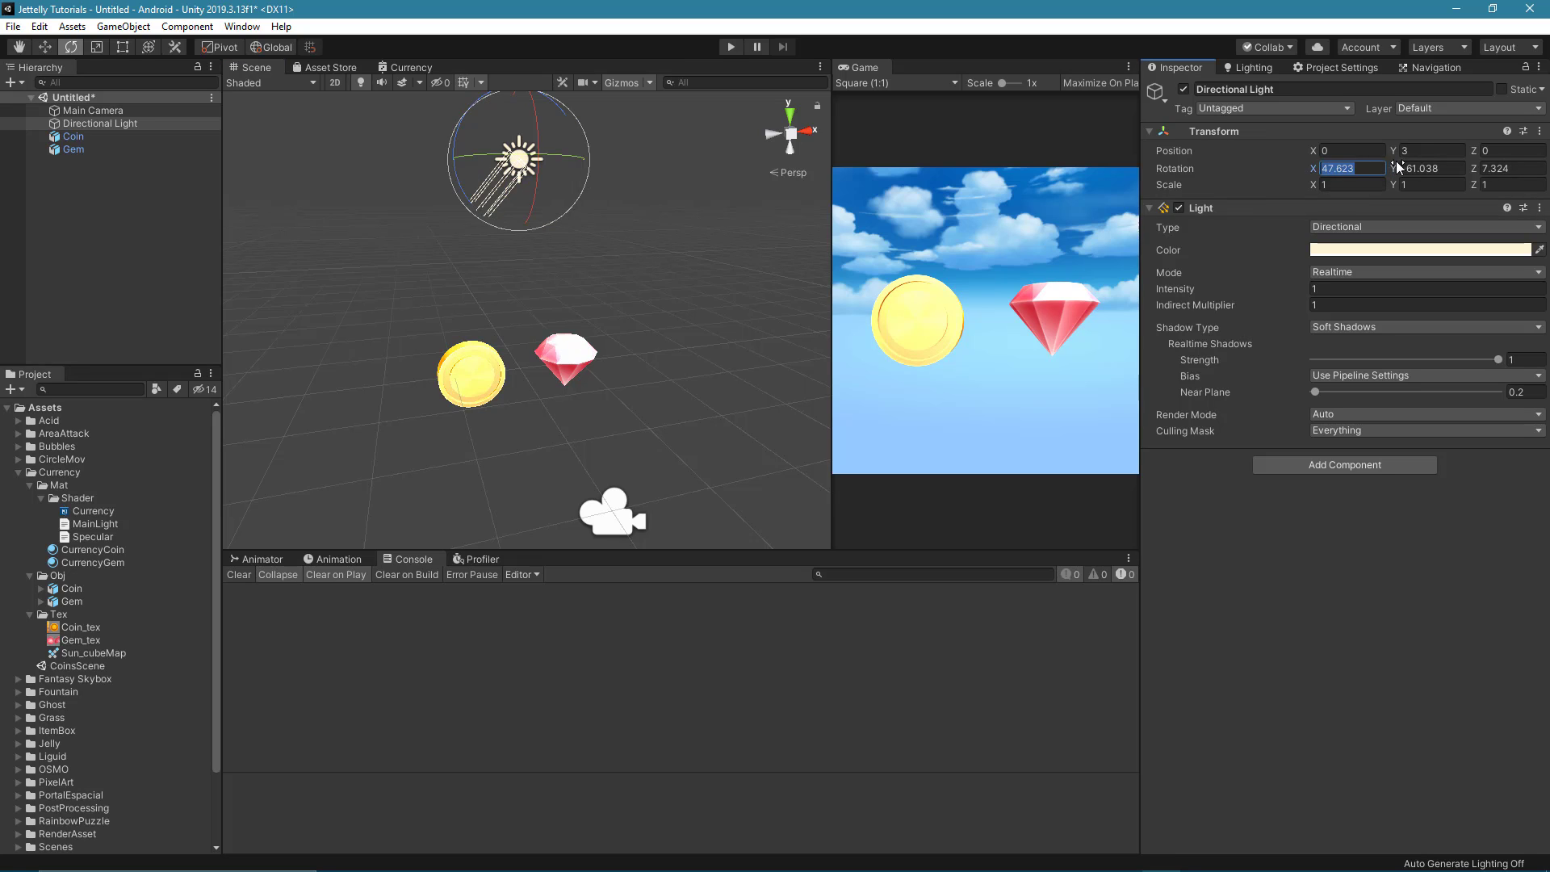
pyautogui.write('90')
pyautogui.click(1445, 168)
pyautogui.write('0')
pyautogui.click(1521, 168)
pyautogui.write('0')
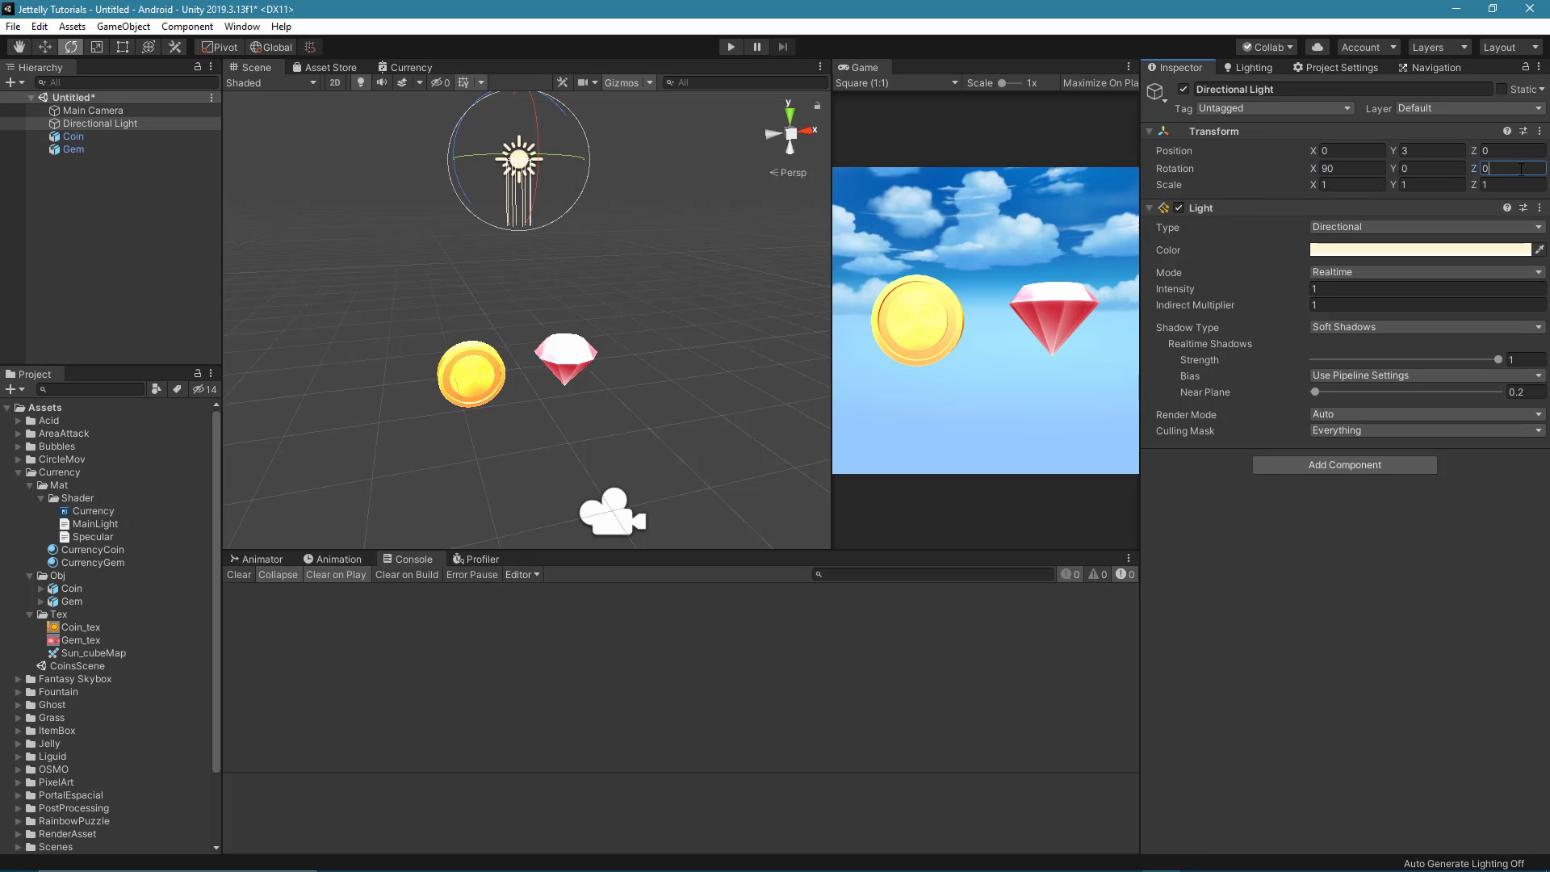
pyautogui.moveTo(452, 295)
pyautogui.keyDown('alt'); pyautogui.mouseDown()
pyautogui.moveTo(548, 367)
pyautogui.moveTo(577, 366)
pyautogui.mouseUp(); pyautogui.keyUp('alt')
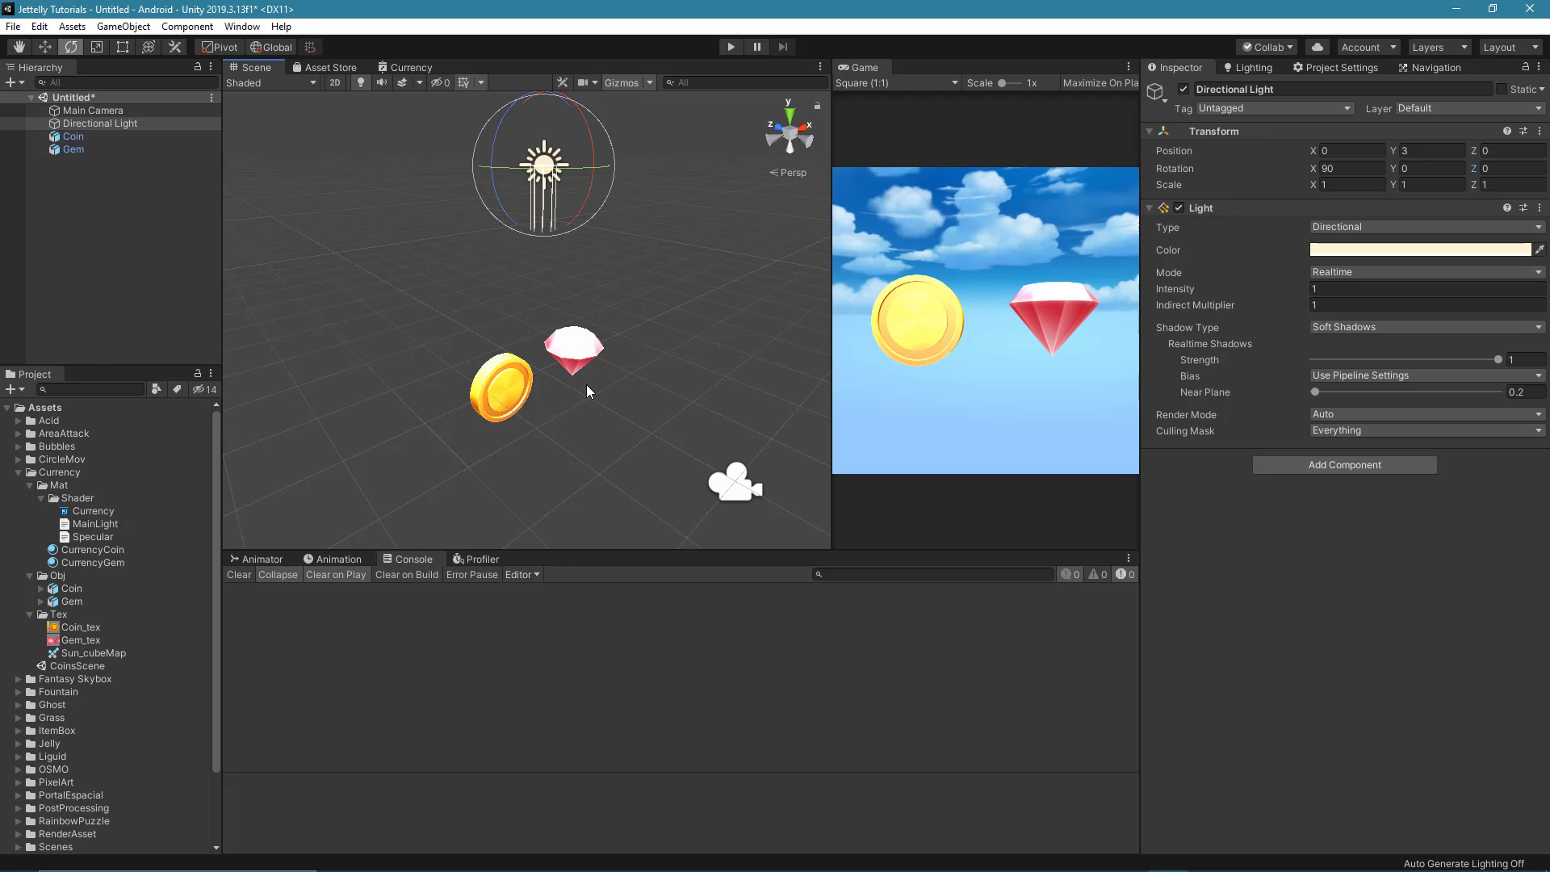
# In the Currency graph, move the Custom Function nodes aside and delete its link to Add.
pyautogui.click(397, 65)
pyautogui.moveTo(349, 191); pyautogui.dragTo(472, 412)
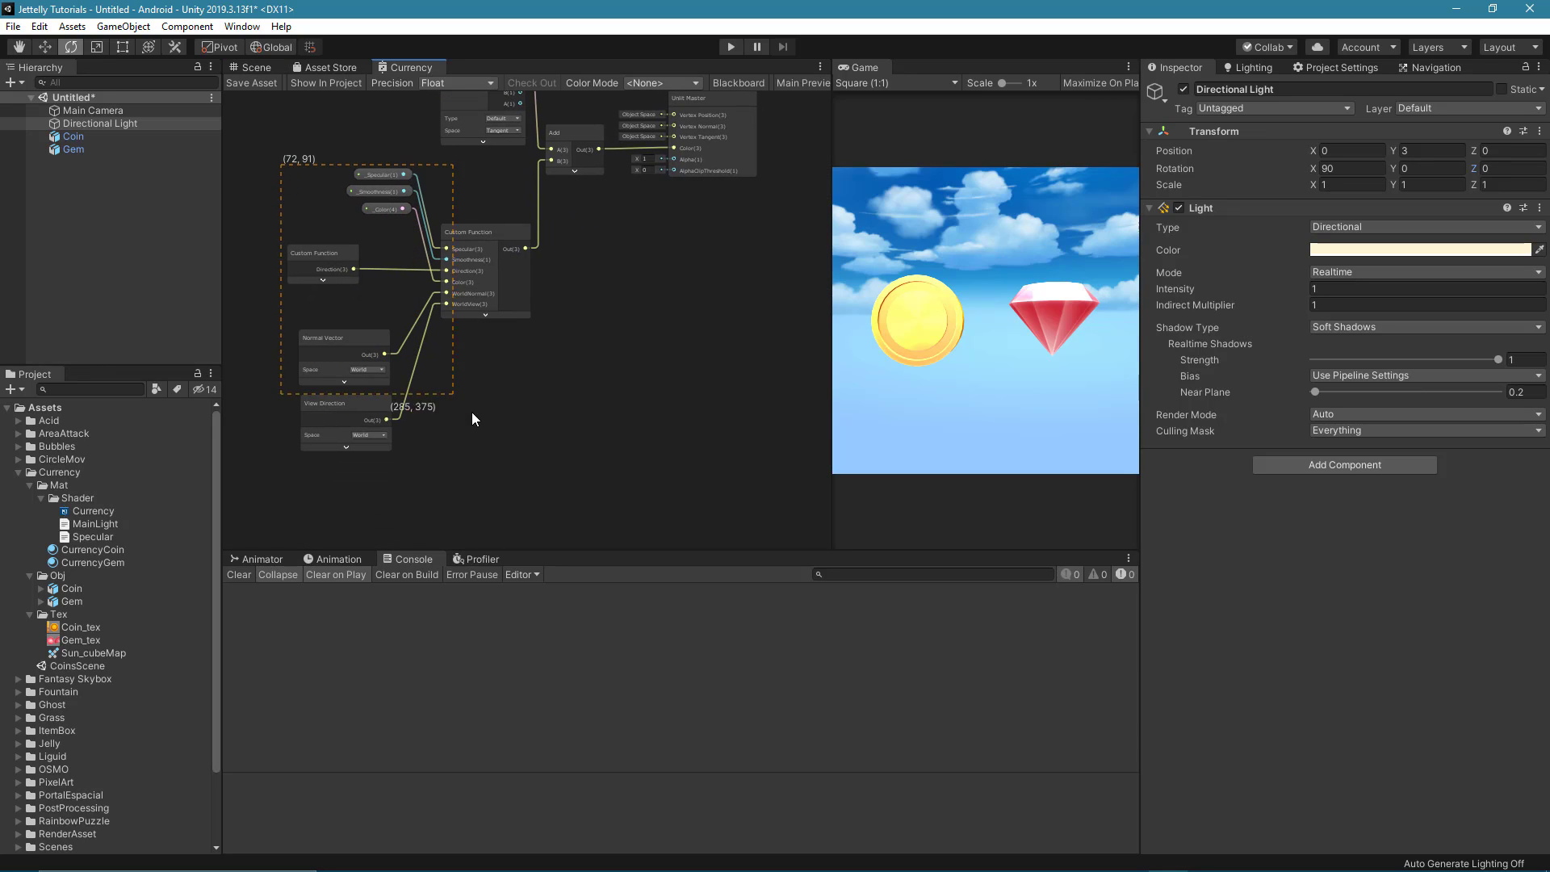
pyautogui.moveTo(478, 246); pyautogui.dragTo(368, 324)
pyautogui.click(556, 289)
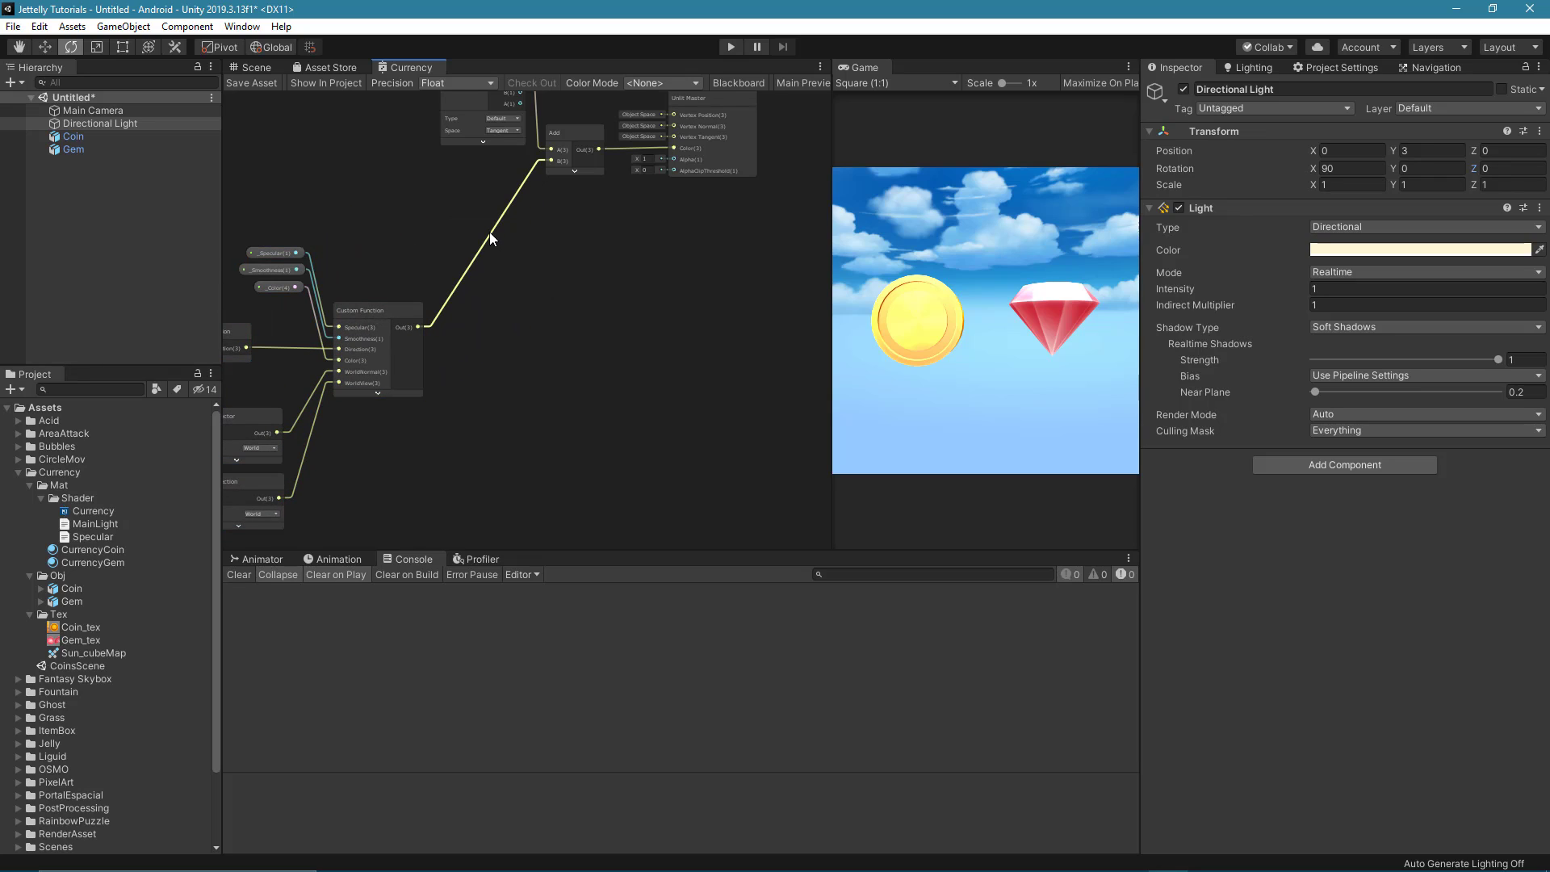
pyautogui.click(489, 230)
pyautogui.press('Delete')
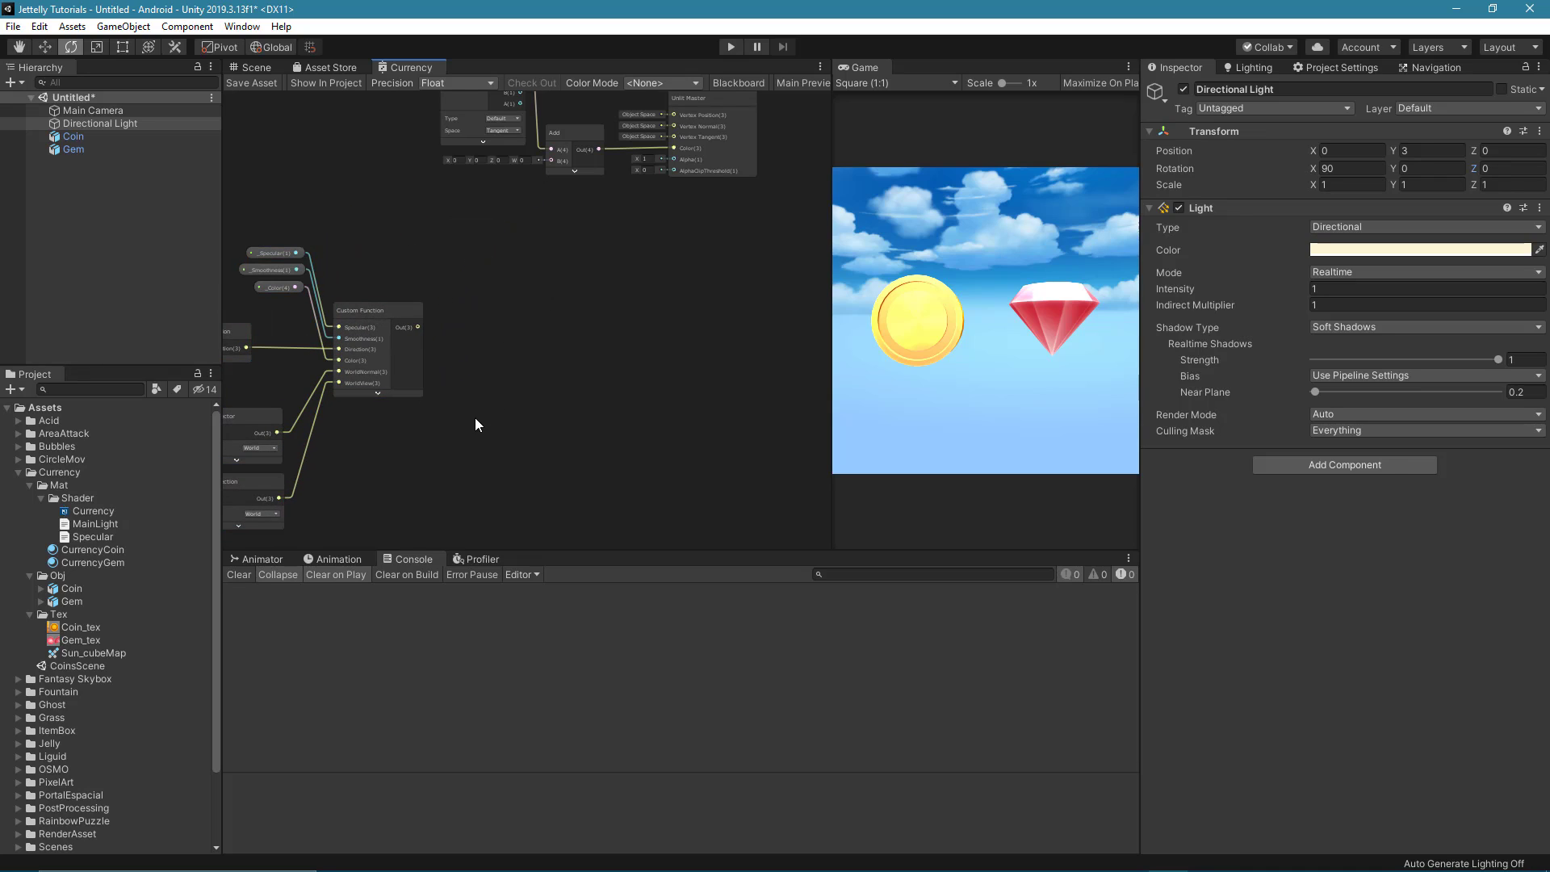
pyautogui.scroll(1, 474, 418)
pyautogui.moveTo(475, 418); pyautogui.dragTo(546, 361, button='middle')
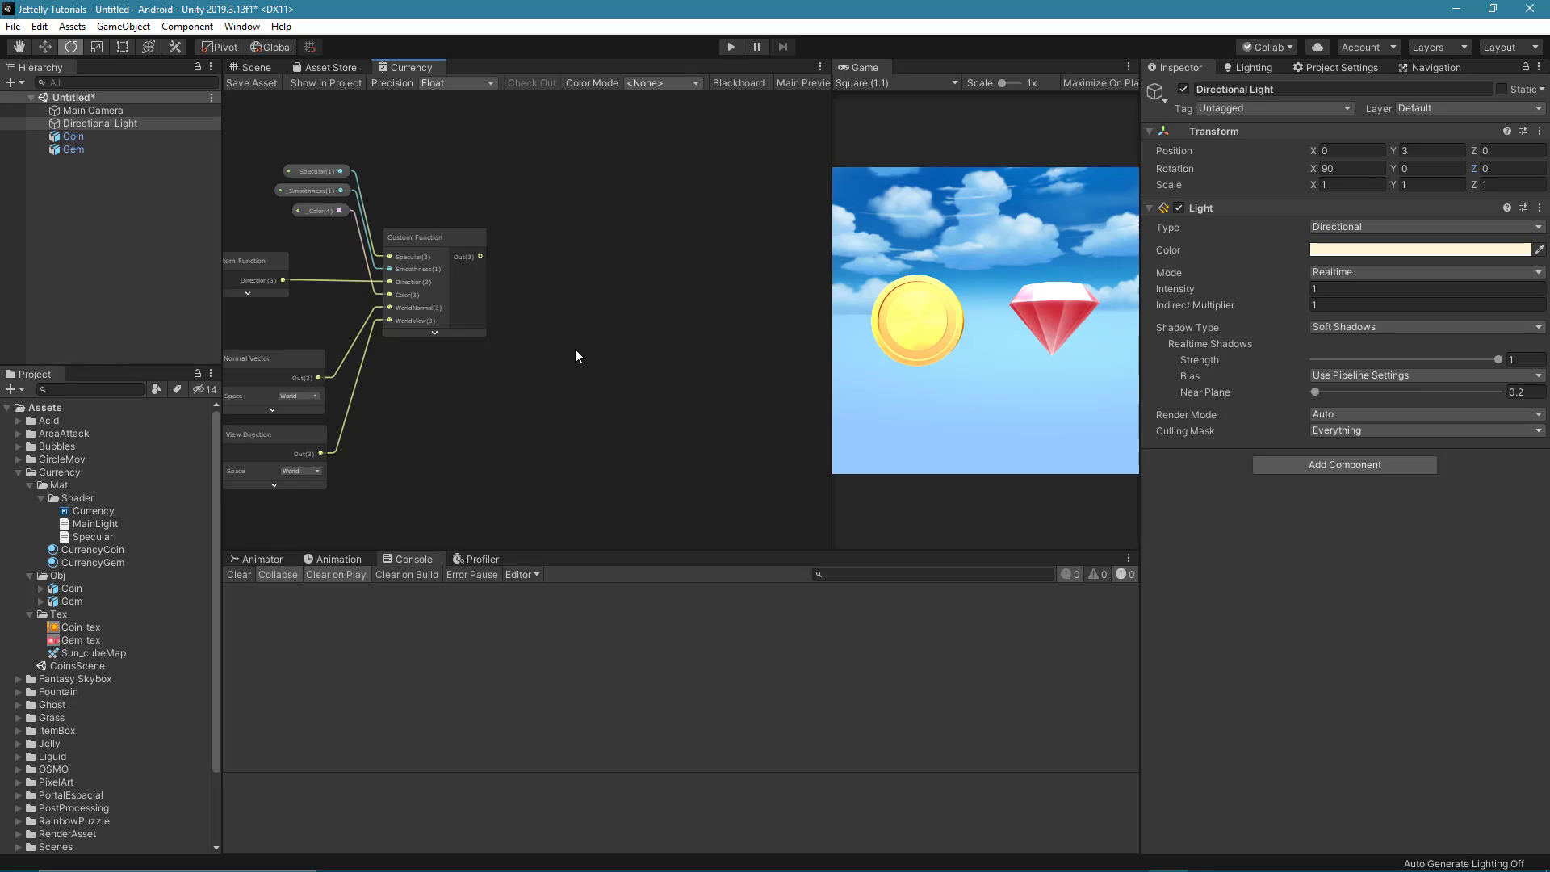
# Add a Floor node with a collapsed preview beside Custom Function.
pyautogui.press('space')
pyautogui.write('floor')
pyautogui.press('Return')
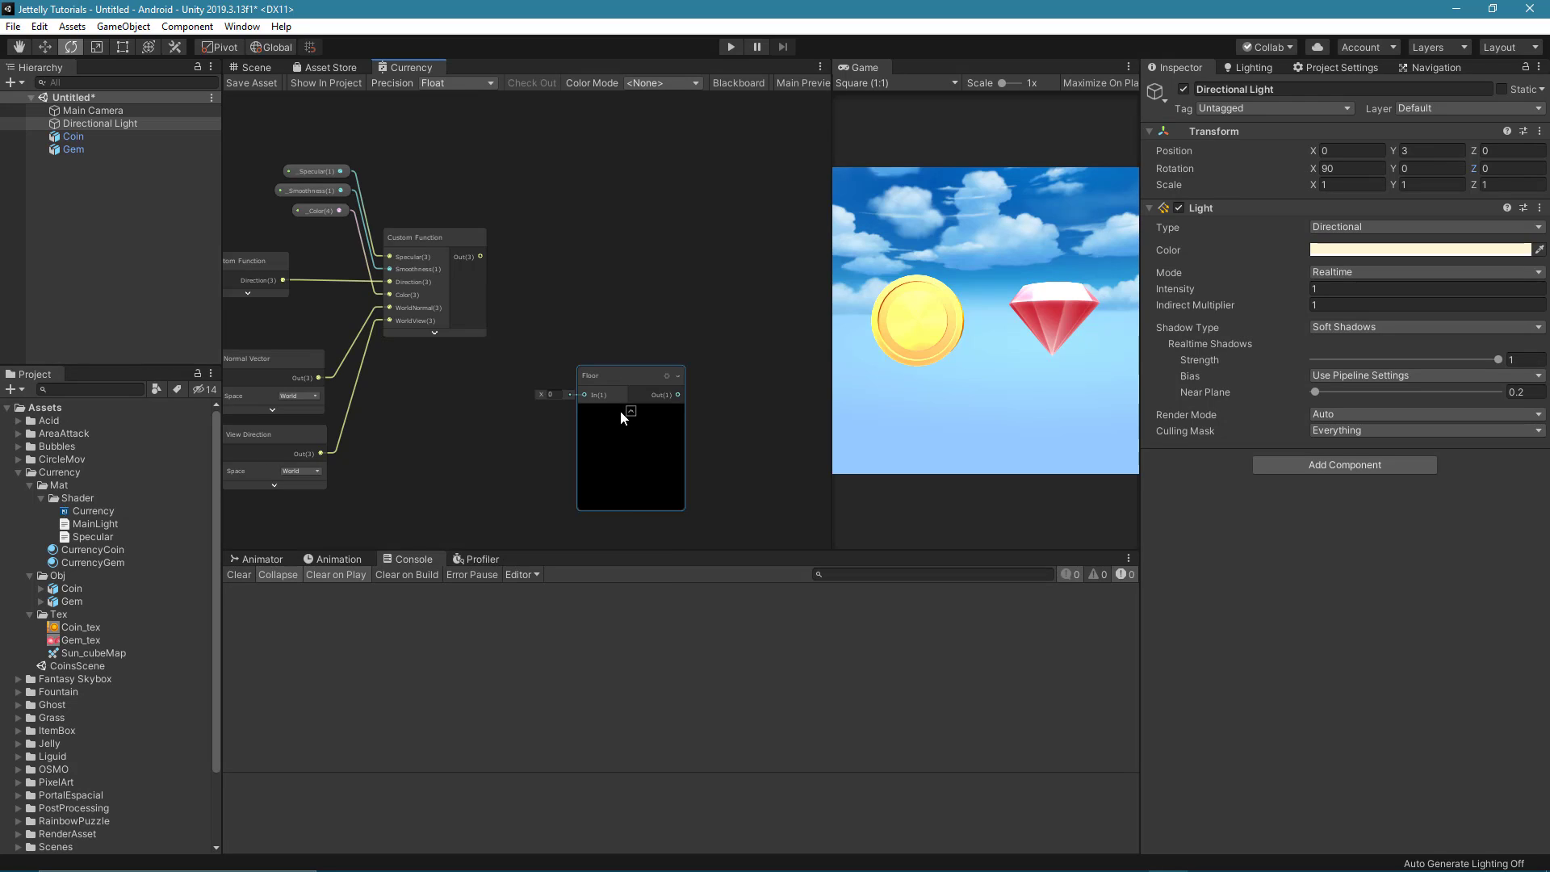
pyautogui.click(620, 410)
pyautogui.moveTo(620, 393); pyautogui.dragTo(593, 313)
pyautogui.scroll(2, 561, 388)
pyautogui.click(560, 395)
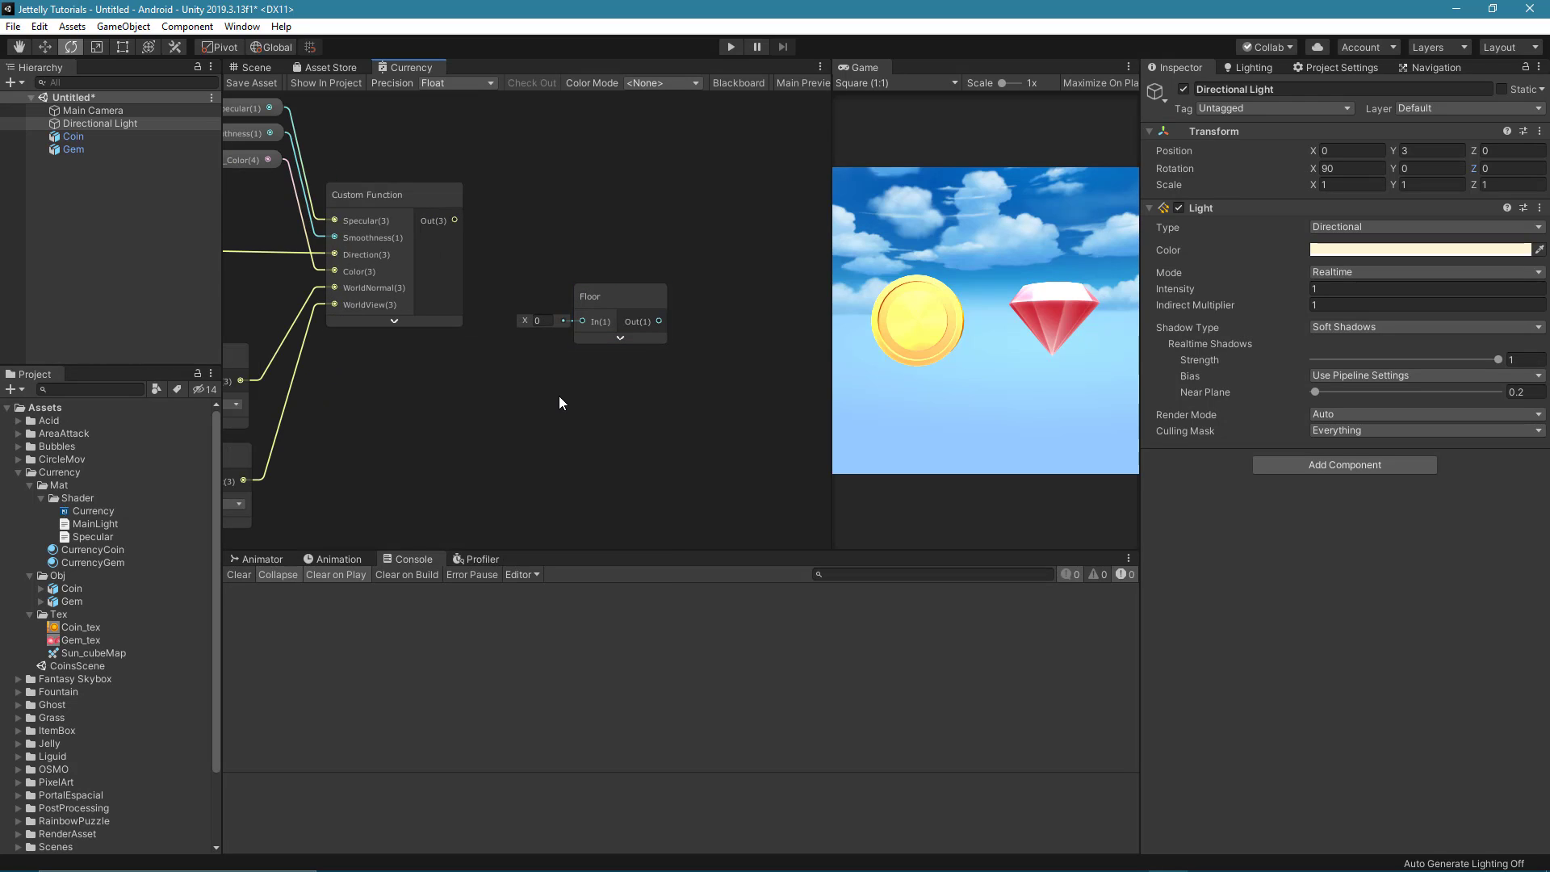
# Add a new Add node, feeding Custom Function into its A input and its output into Floor.
pyautogui.press('space')
pyautogui.press('Escape')
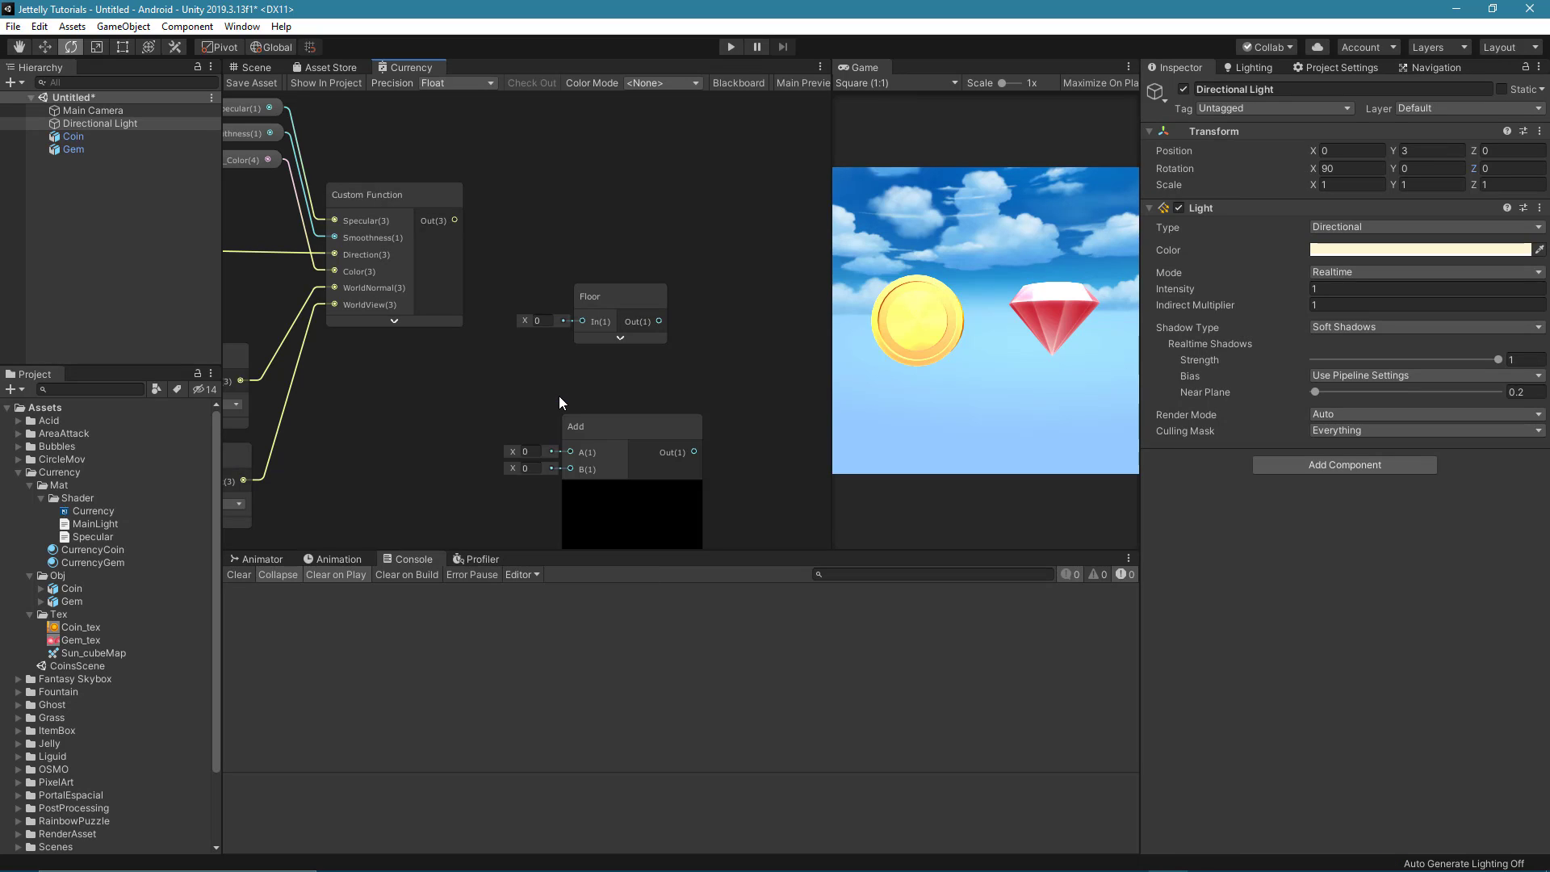
pyautogui.click(633, 491)
pyautogui.moveTo(605, 414); pyautogui.dragTo(548, 378)
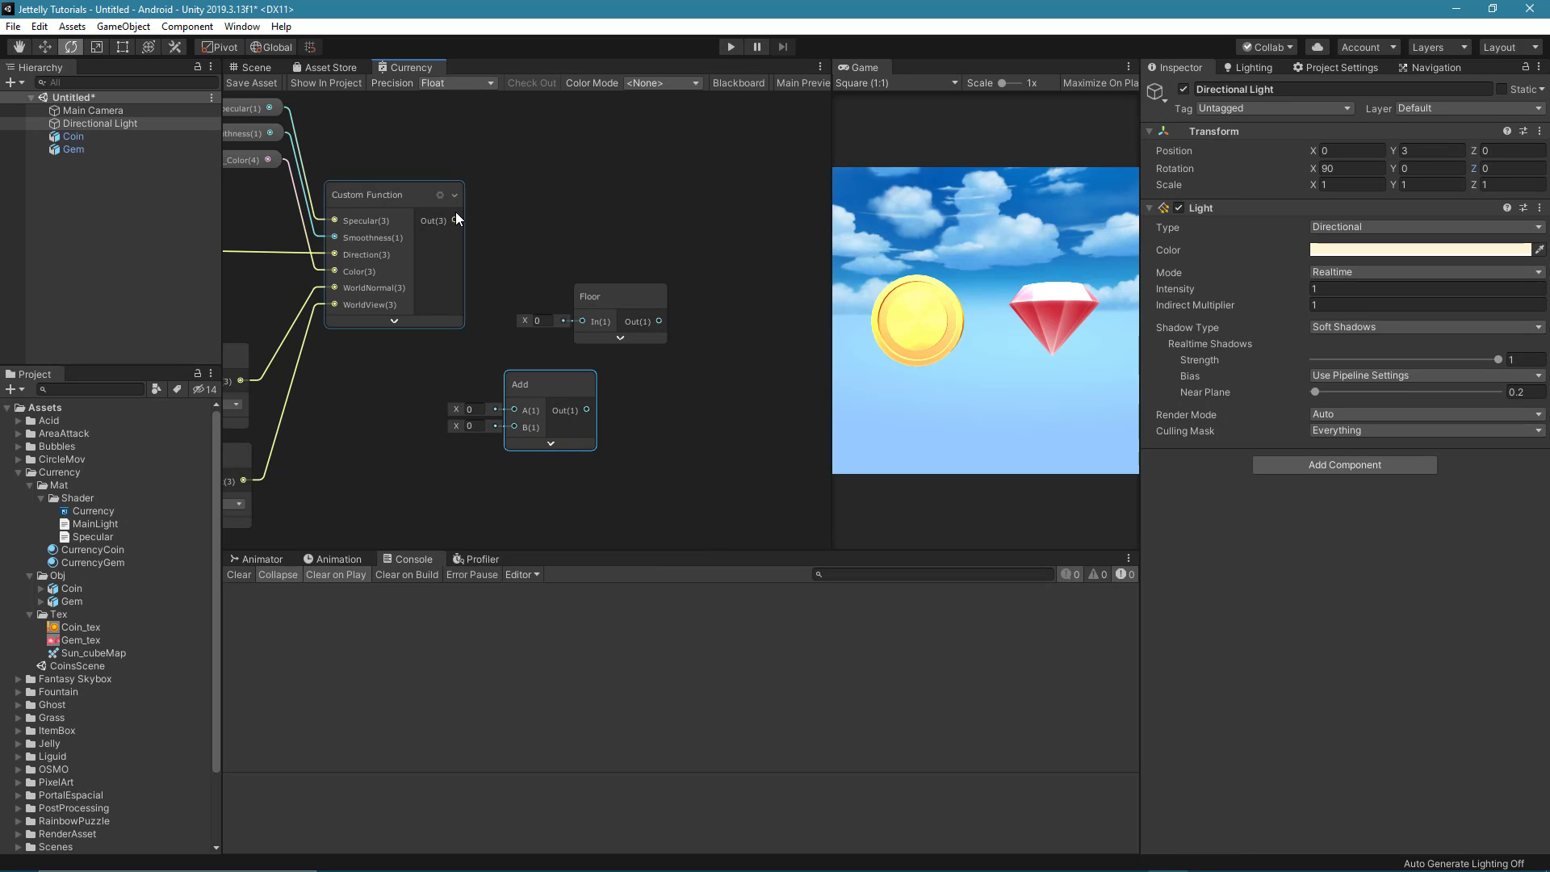
pyautogui.moveTo(454, 219)
pyautogui.mouseDown()
pyautogui.moveTo(514, 411)
pyautogui.moveTo(511, 340)
pyautogui.mouseUp()
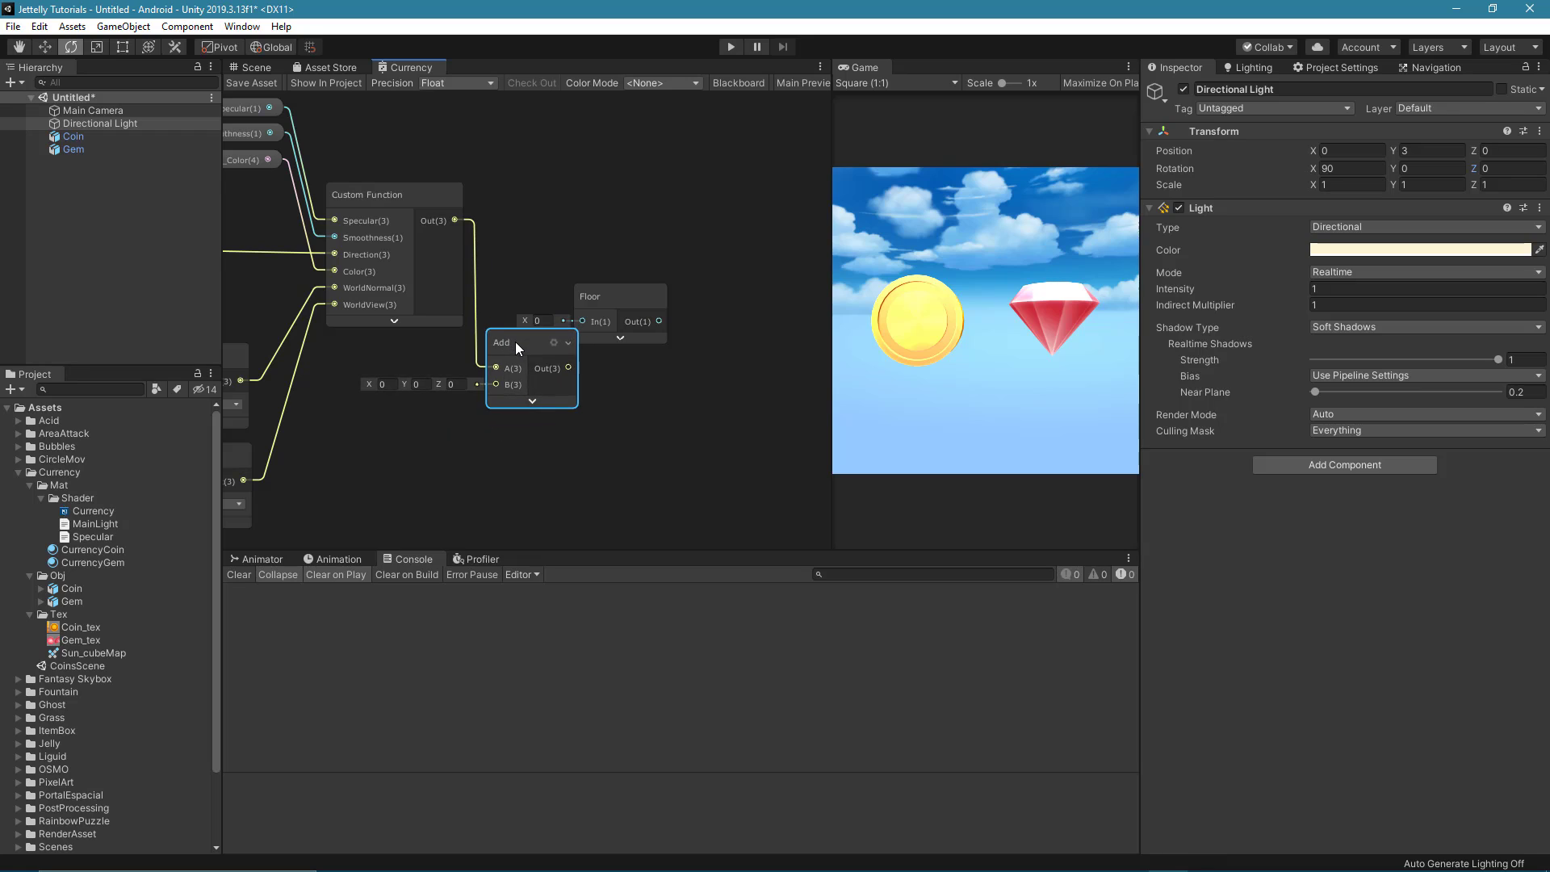
pyautogui.moveTo(625, 302); pyautogui.dragTo(668, 295)
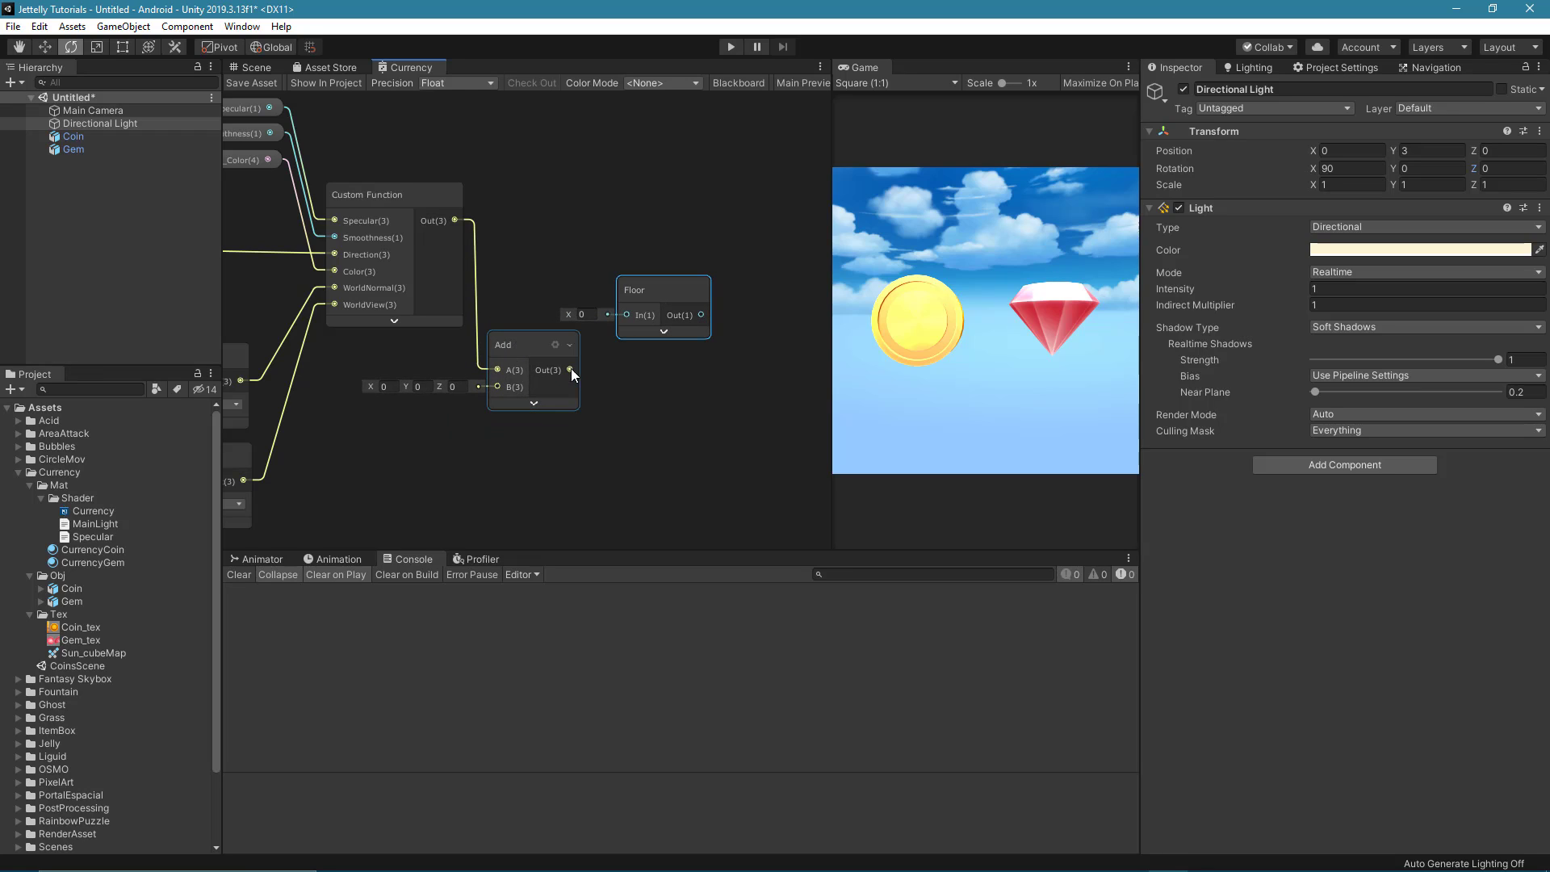
pyautogui.moveTo(570, 369)
pyautogui.mouseDown()
pyautogui.moveTo(625, 316)
pyautogui.moveTo(628, 284)
pyautogui.mouseUp()
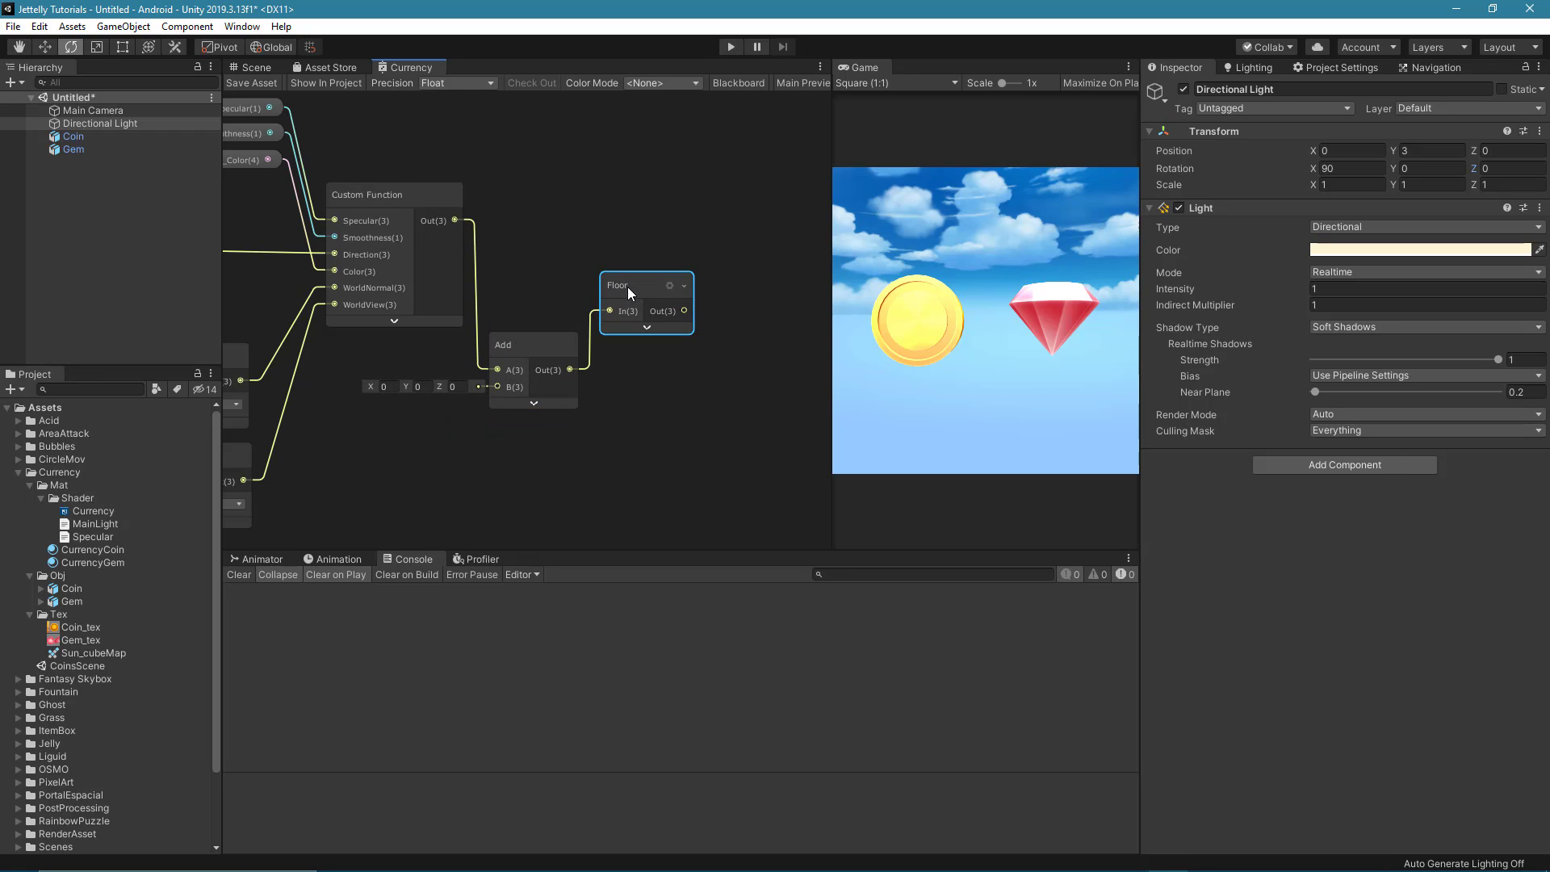
pyautogui.click(516, 444)
pyautogui.press('space')
# Add a Vector 1 node wired into the new Add node's B input, with value 0.
pyautogui.write('vector1')
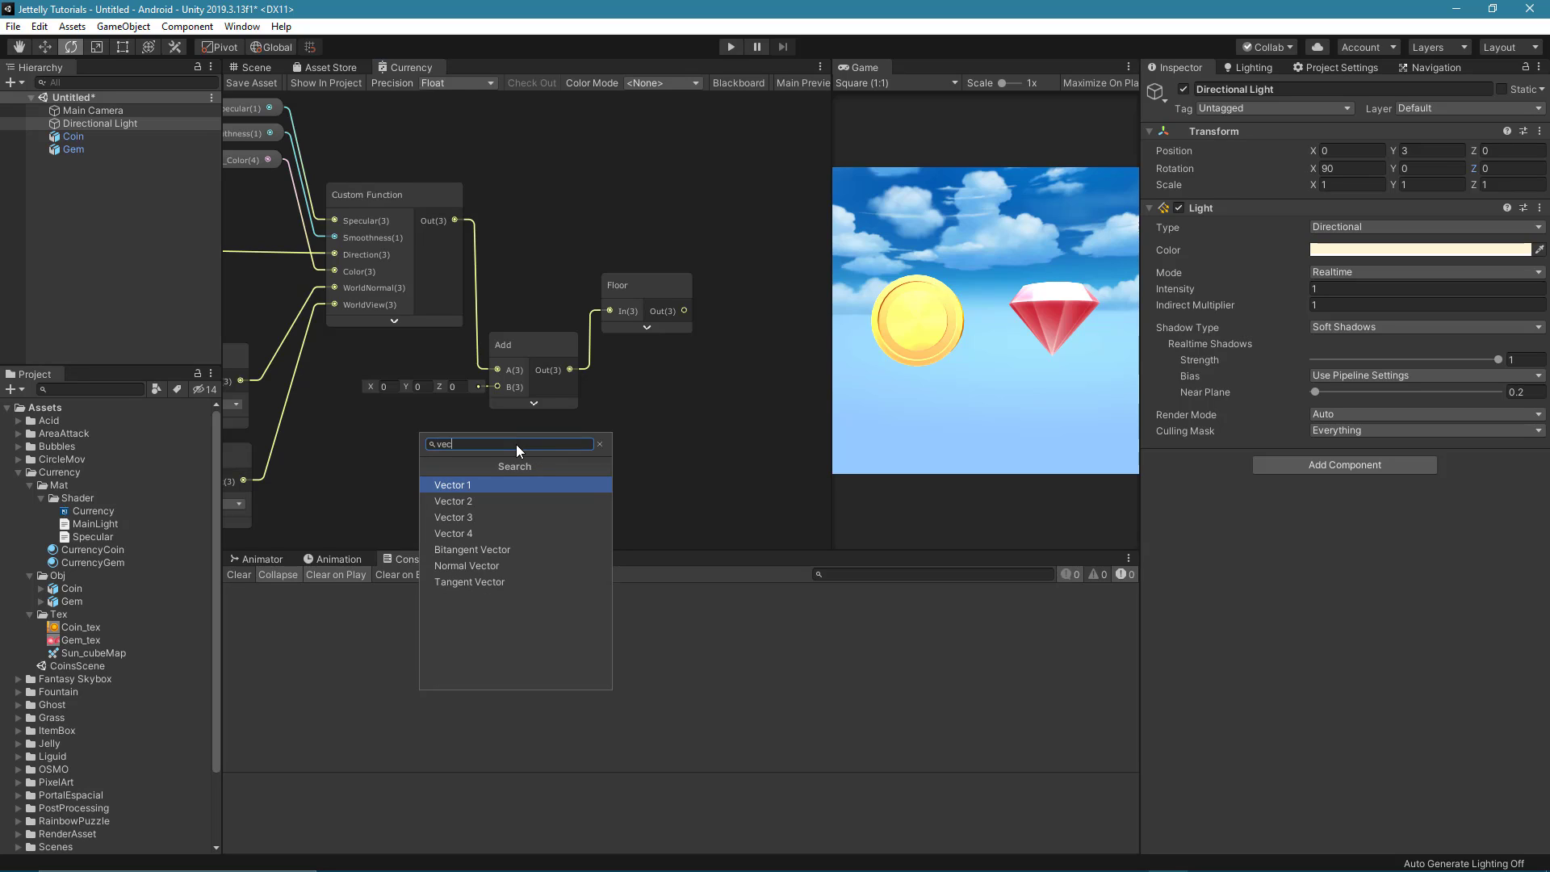
pyautogui.press('Return')
pyautogui.moveTo(519, 450); pyautogui.dragTo(575, 389, button='middle')
pyautogui.moveTo(587, 408)
pyautogui.mouseDown()
pyautogui.moveTo(461, 397)
pyautogui.moveTo(555, 327)
pyautogui.mouseUp()
pyautogui.moveTo(506, 389); pyautogui.dragTo(488, 357)
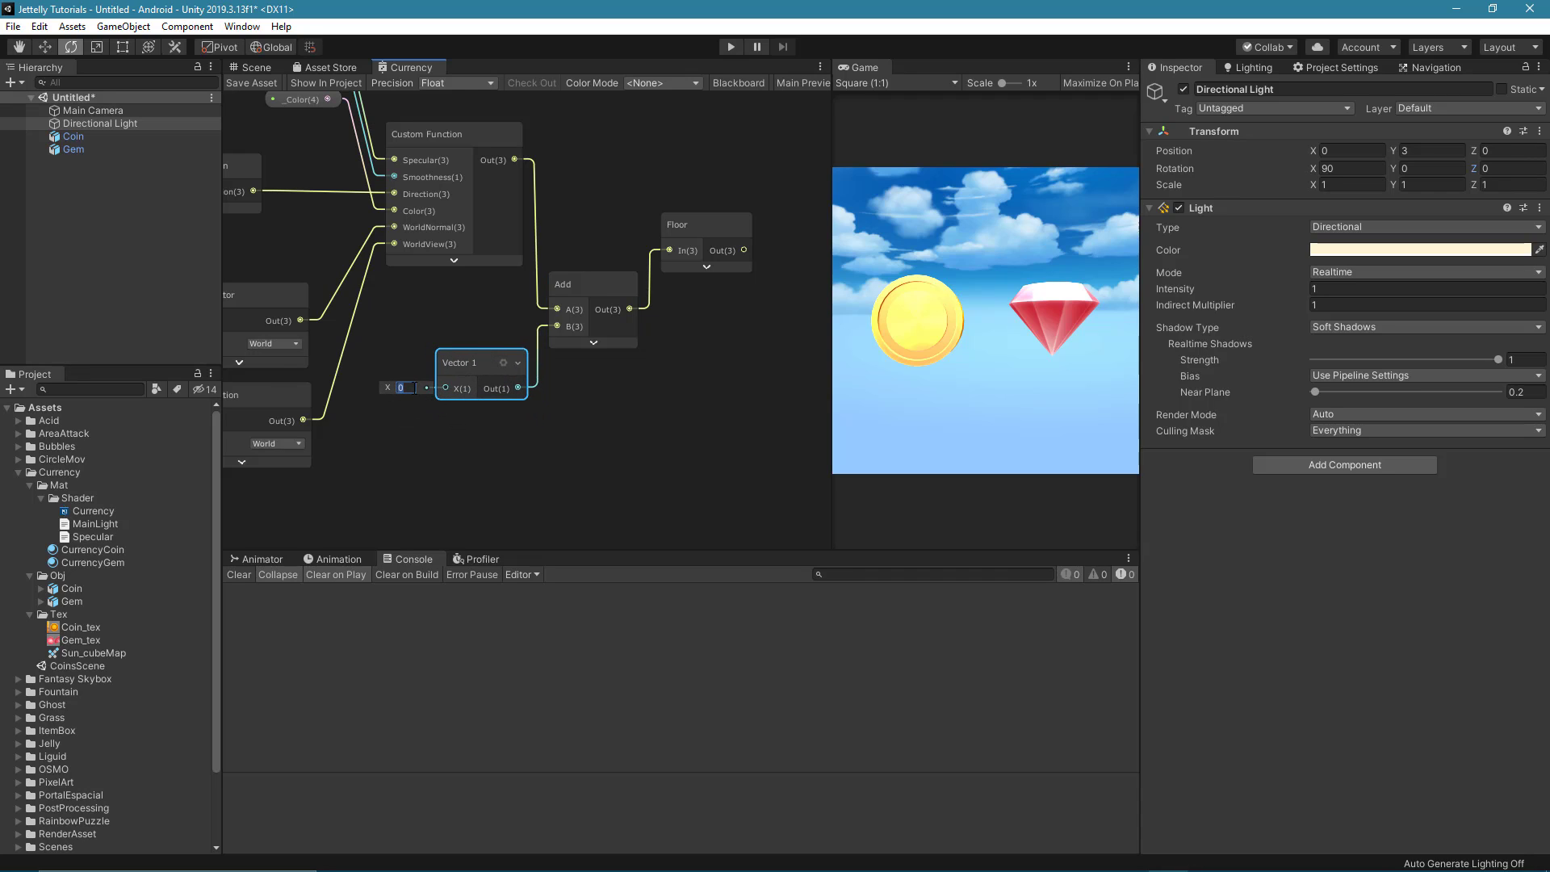
pyautogui.write('0.5')
# Rearrange the Vector 1, Add, Floor, texture and Unlit Master nodes to make room.
pyautogui.moveTo(457, 294); pyautogui.dragTo(594, 449)
pyautogui.moveTo(571, 282); pyautogui.dragTo(568, 234)
pyautogui.moveTo(695, 225); pyautogui.dragTo(693, 186)
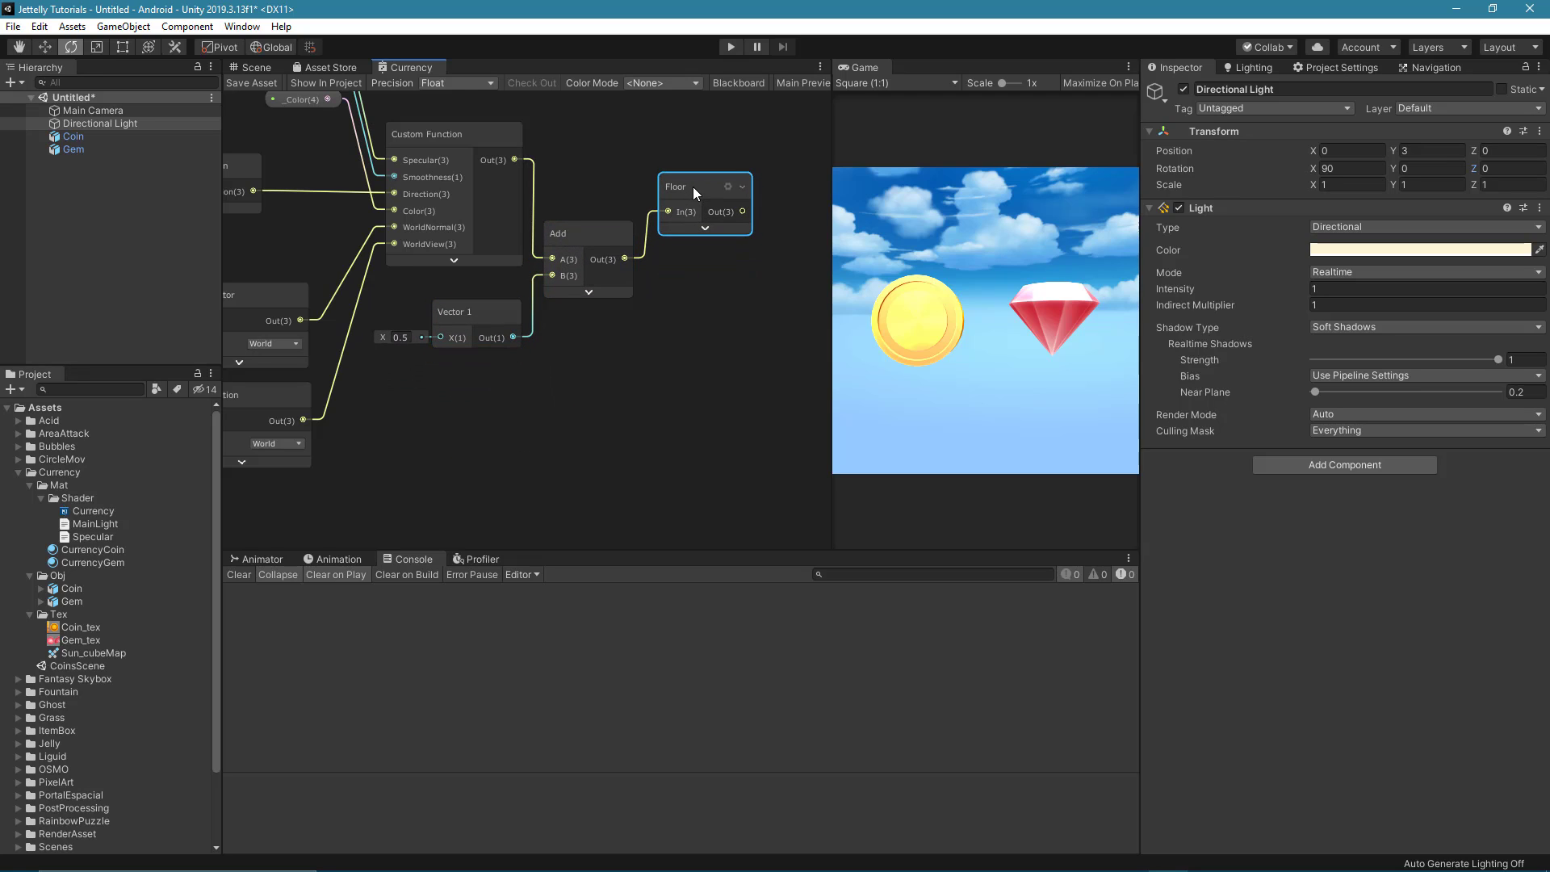
pyautogui.scroll(-2, 642, 391)
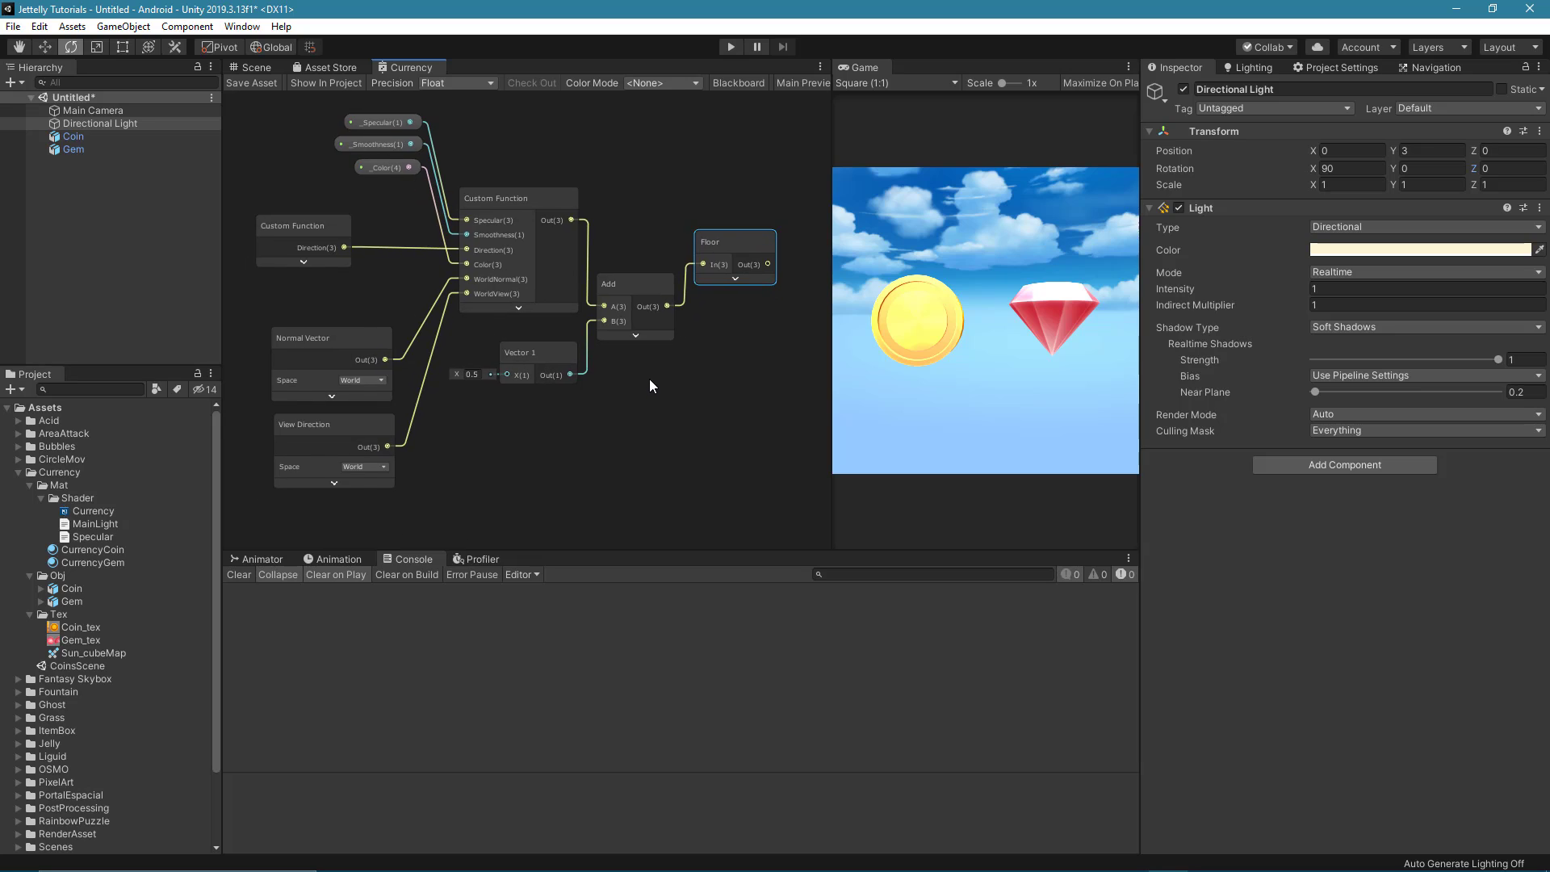
pyautogui.click(649, 380)
pyautogui.moveTo(714, 375); pyautogui.dragTo(665, 460, button='middle')
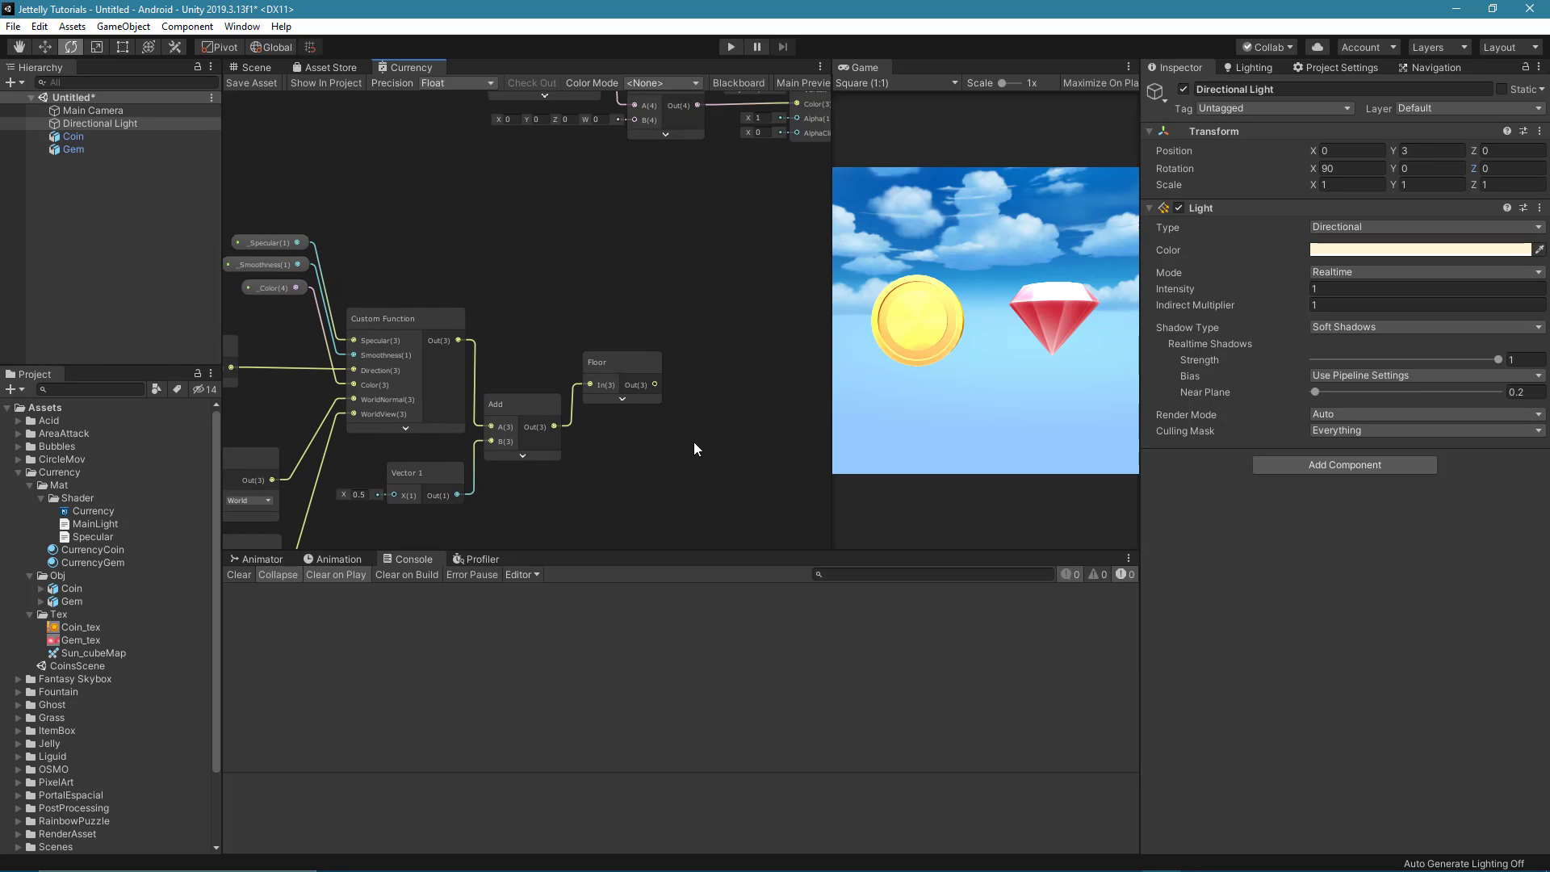
pyautogui.scroll(-1, 659, 436)
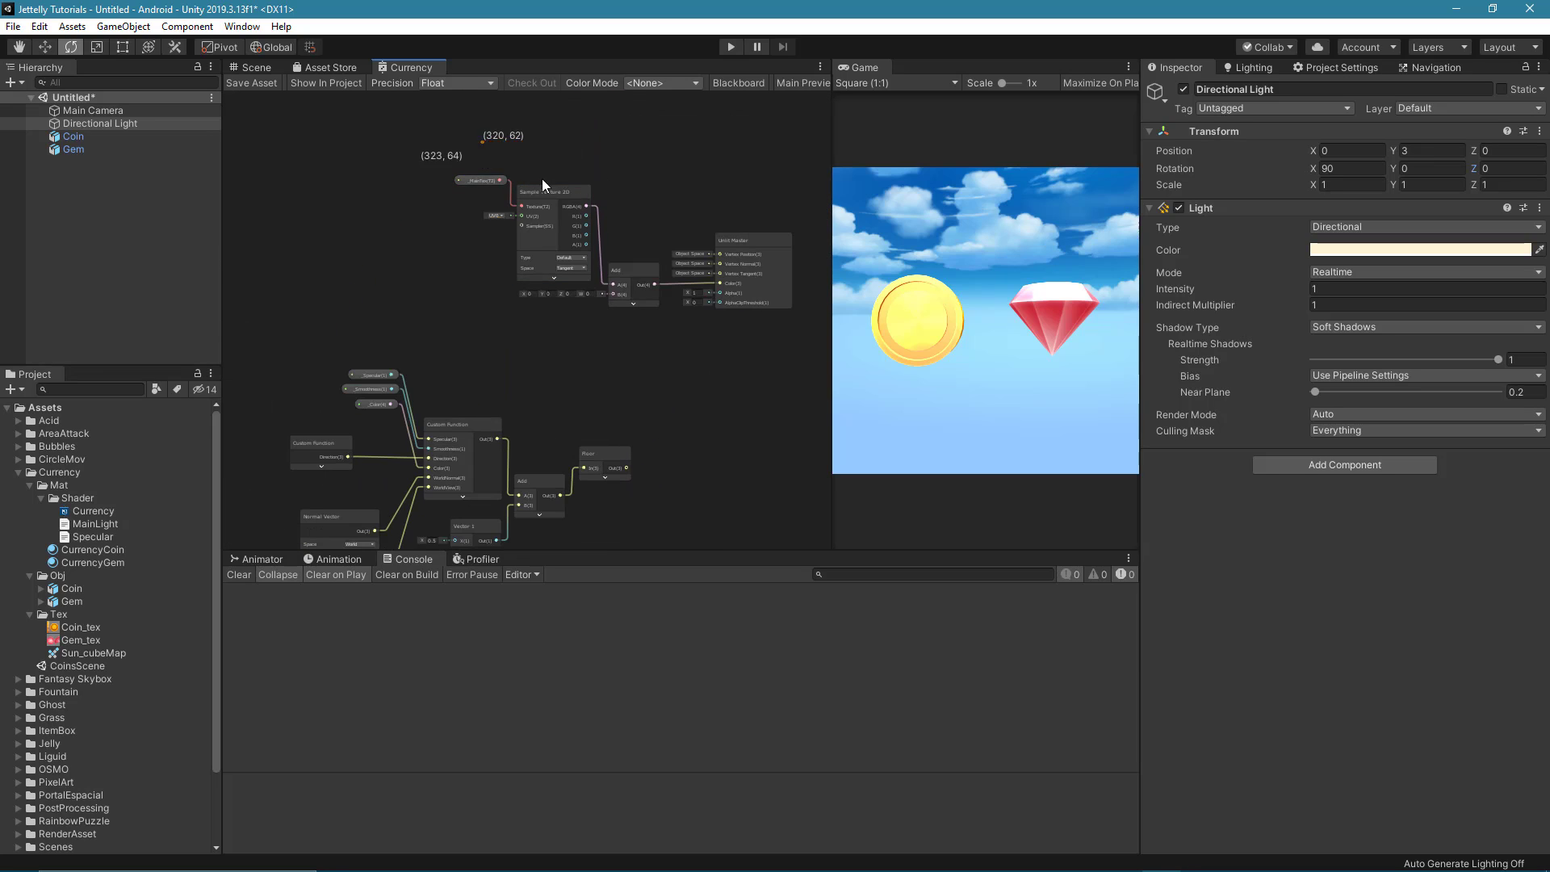
pyautogui.moveTo(424, 154)
pyautogui.mouseDown()
pyautogui.moveTo(755, 266)
pyautogui.moveTo(740, 326)
pyautogui.mouseUp()
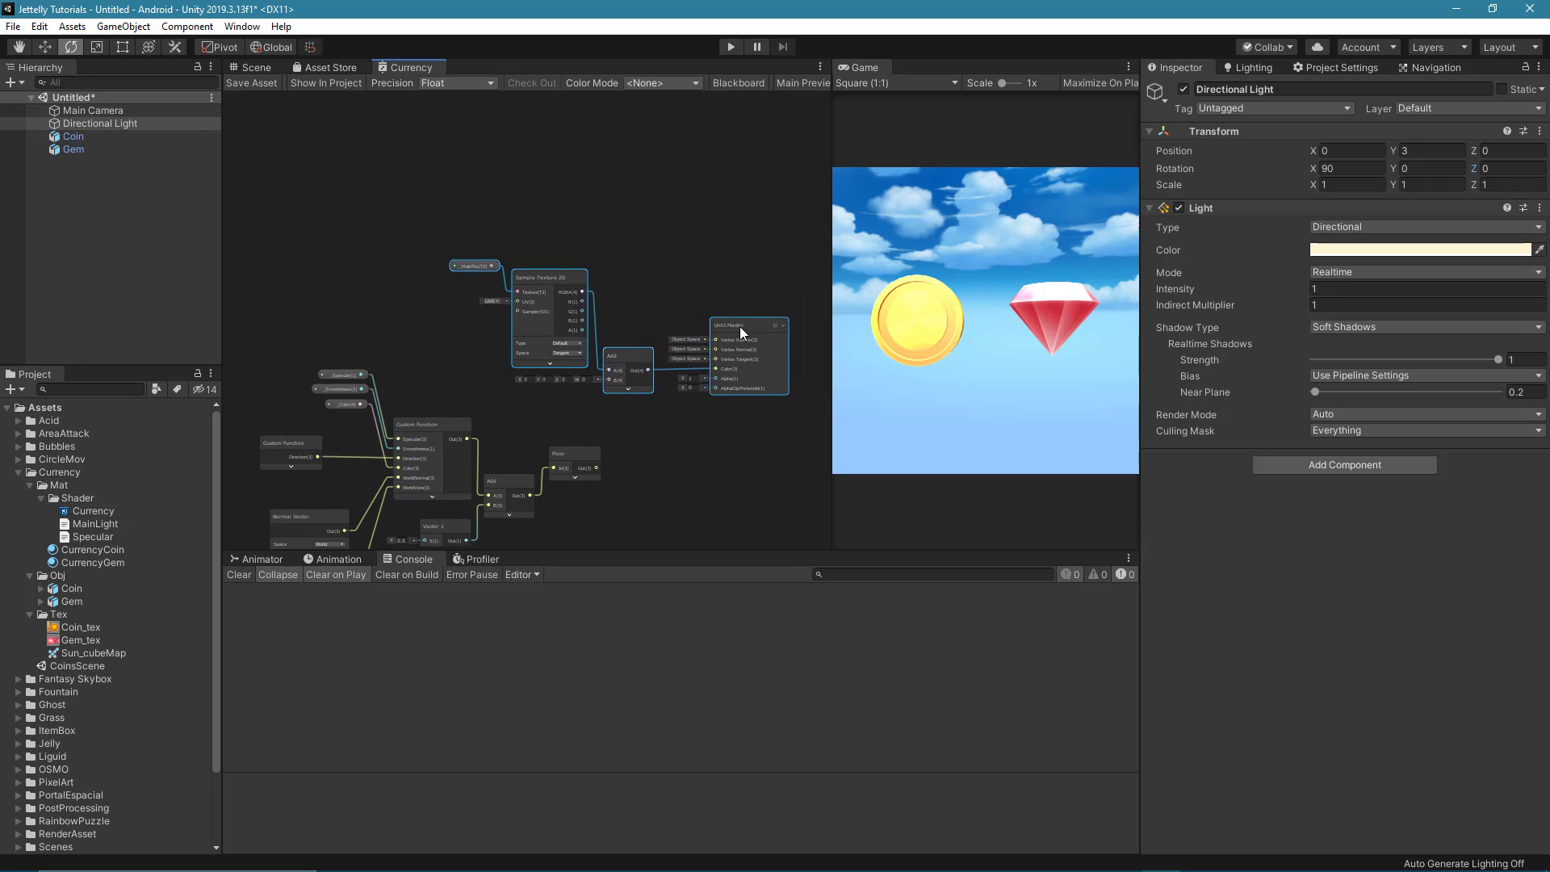
pyautogui.click(628, 472)
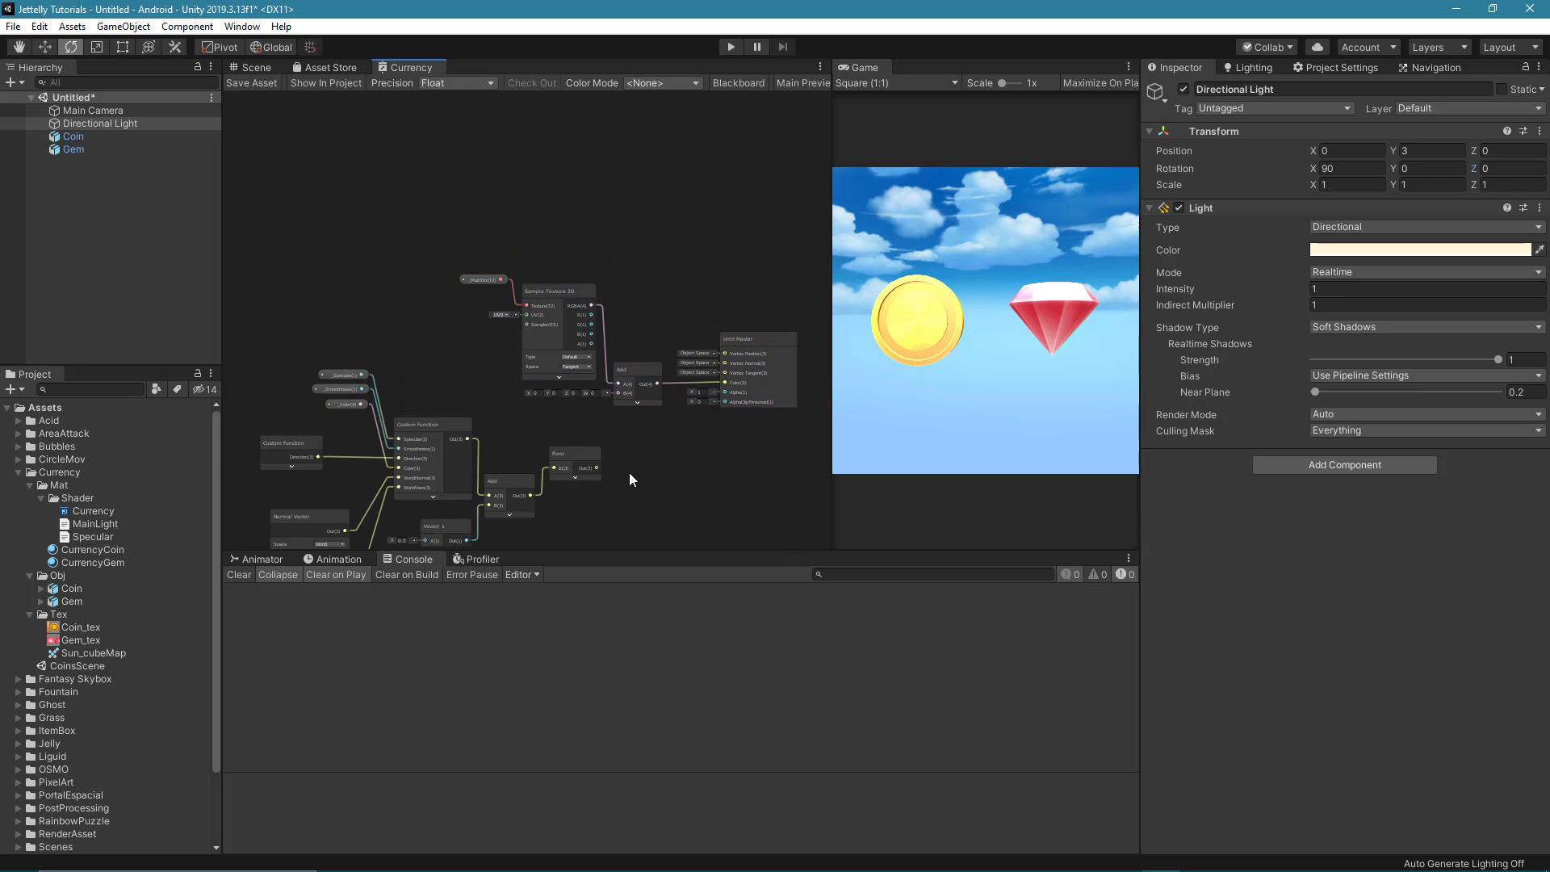
pyautogui.scroll(2, 622, 464)
# Feed the Floor result into the texture Add node's B input and save the graph.
pyautogui.moveTo(617, 362); pyautogui.dragTo(622, 365)
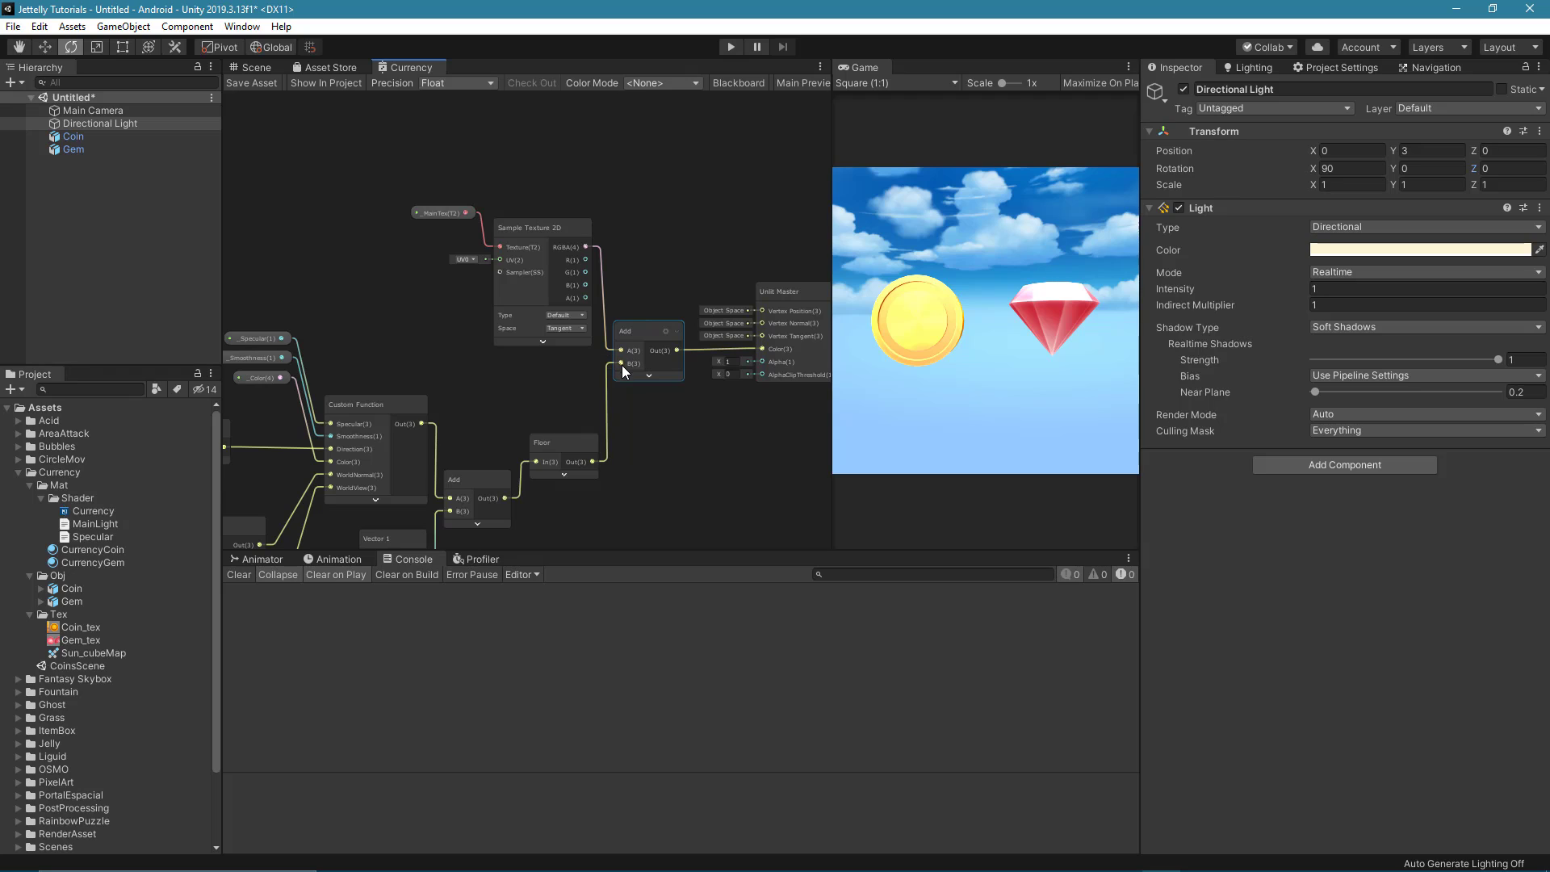
pyautogui.moveTo(530, 231); pyautogui.dragTo(531, 223)
pyautogui.moveTo(453, 167); pyautogui.dragTo(540, 230)
pyautogui.click(689, 453)
pyautogui.moveTo(689, 453); pyautogui.dragTo(638, 408, button='middle')
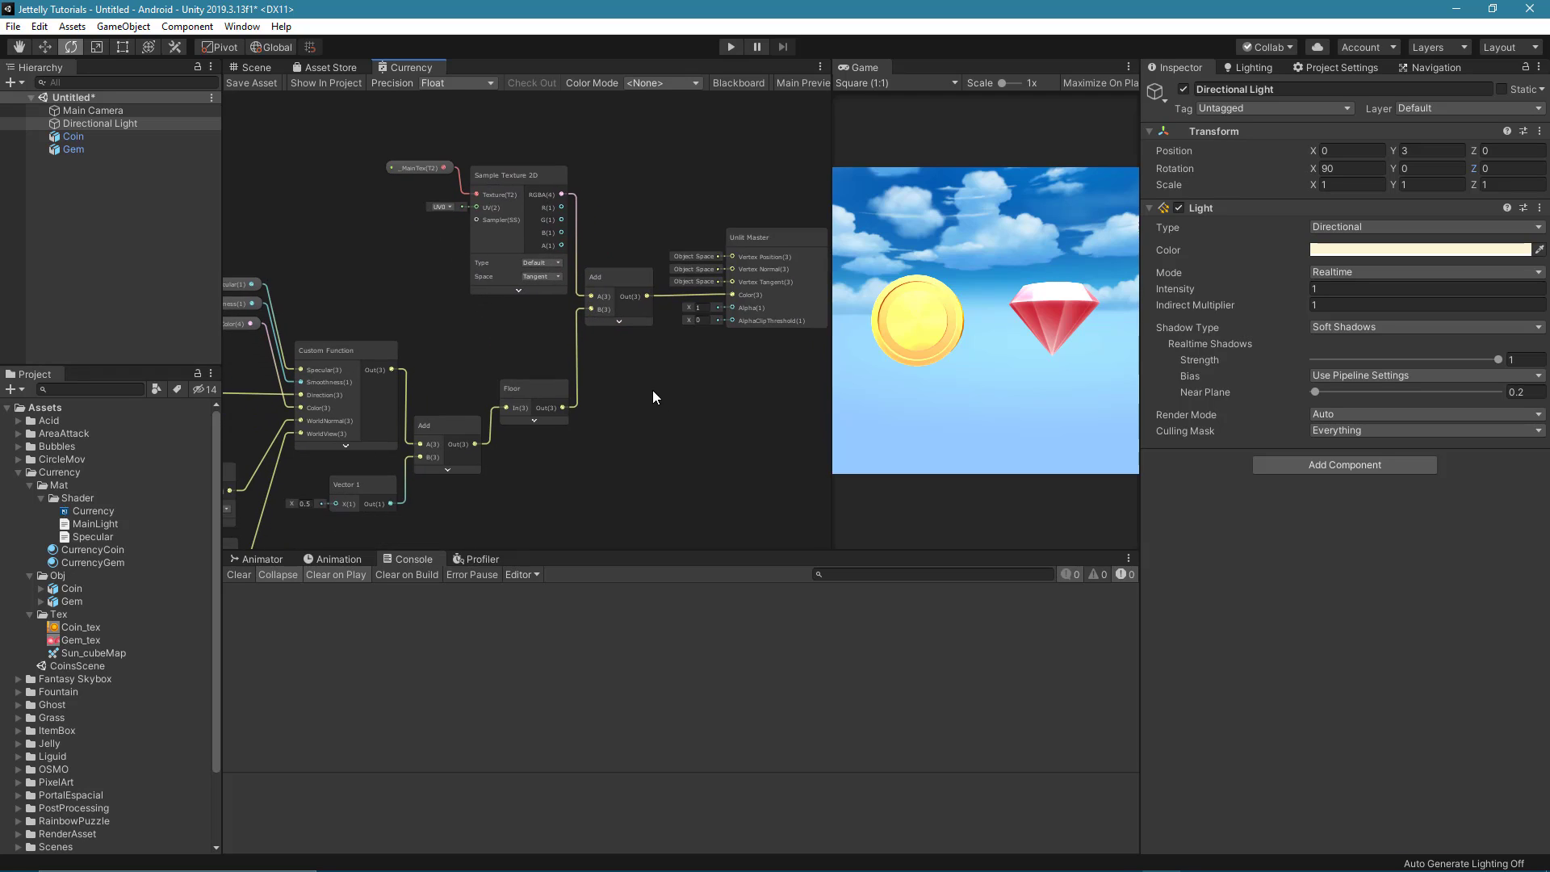
pyautogui.click(254, 84)
# Change the Coin model's Smoothing Angle to 180 and apply the re-import.
pyautogui.click(257, 70)
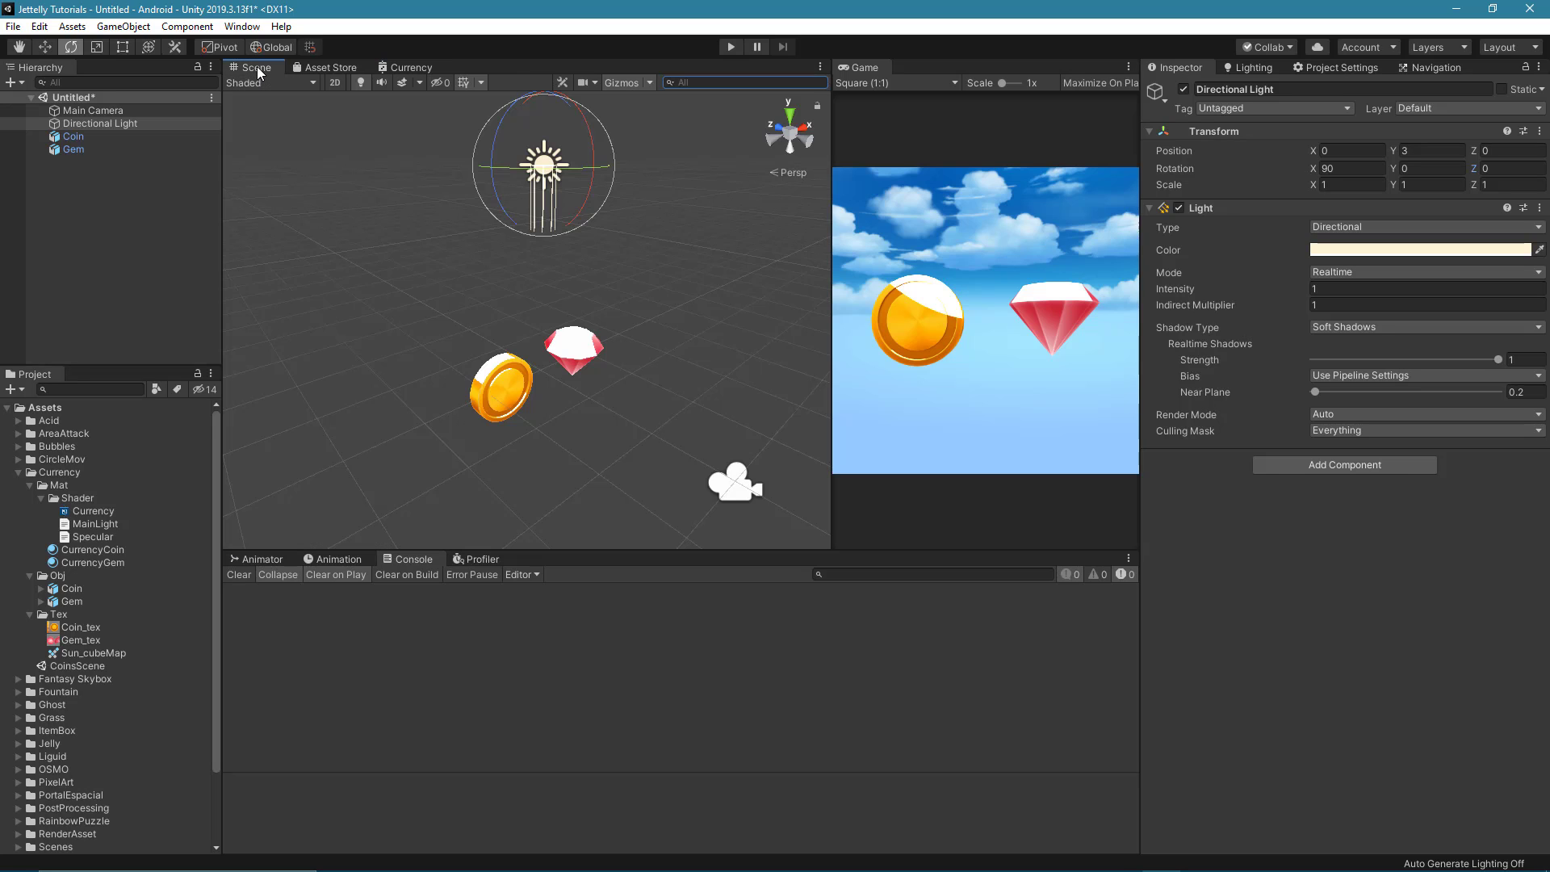
pyautogui.moveTo(435, 370)
pyautogui.keyDown('alt'); pyautogui.mouseDown()
pyautogui.moveTo(527, 331)
pyautogui.moveTo(492, 218)
pyautogui.moveTo(509, 466)
pyautogui.moveTo(496, 442)
pyautogui.moveTo(591, 348)
pyautogui.mouseUp(); pyautogui.keyUp('alt')
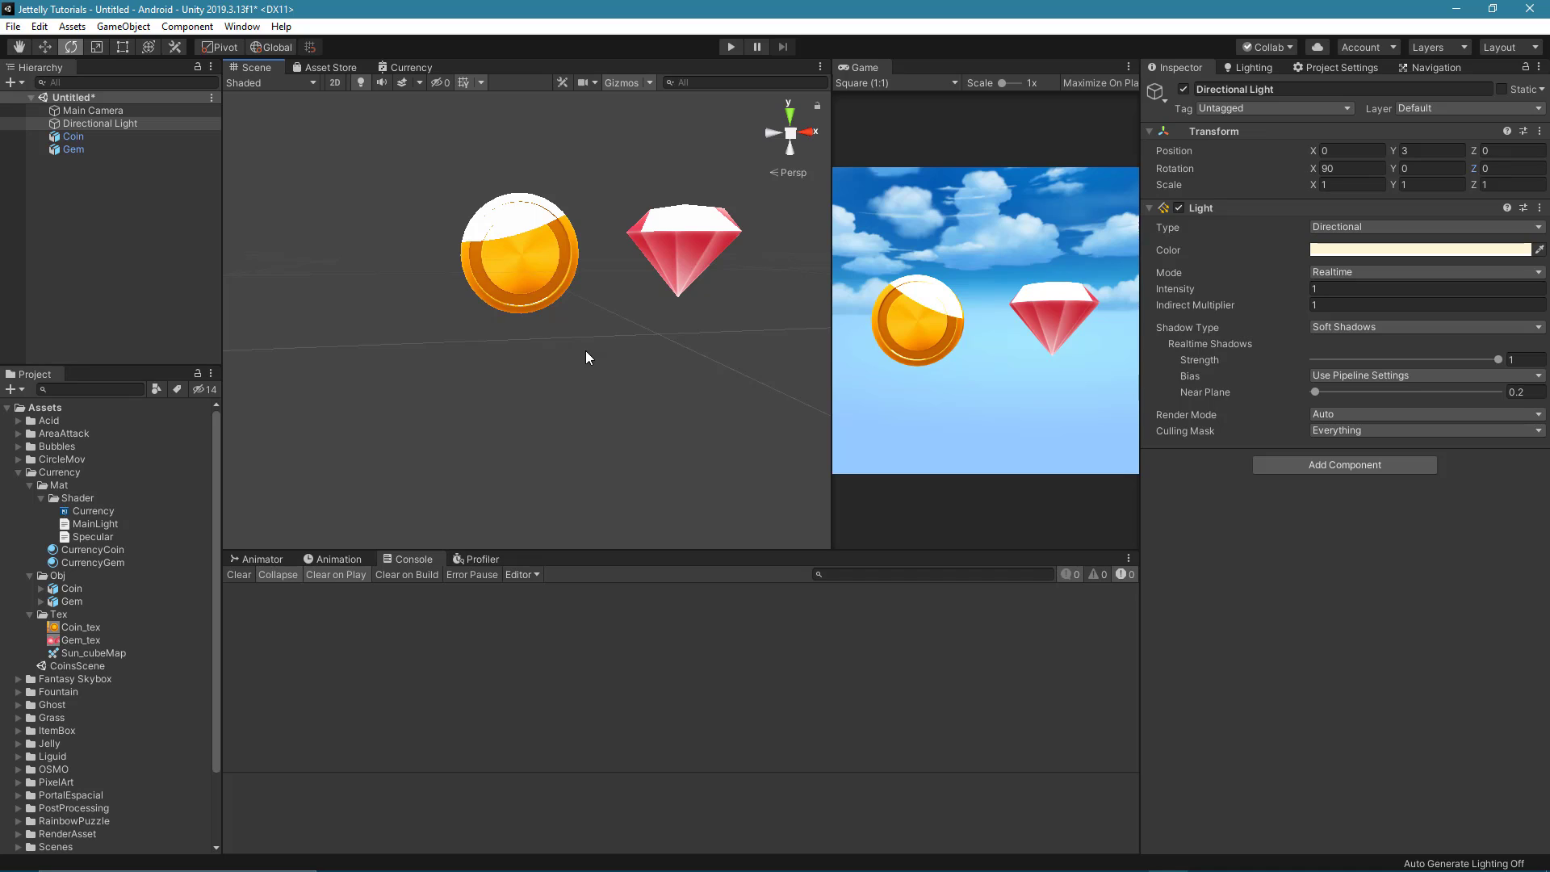
pyautogui.click(74, 589)
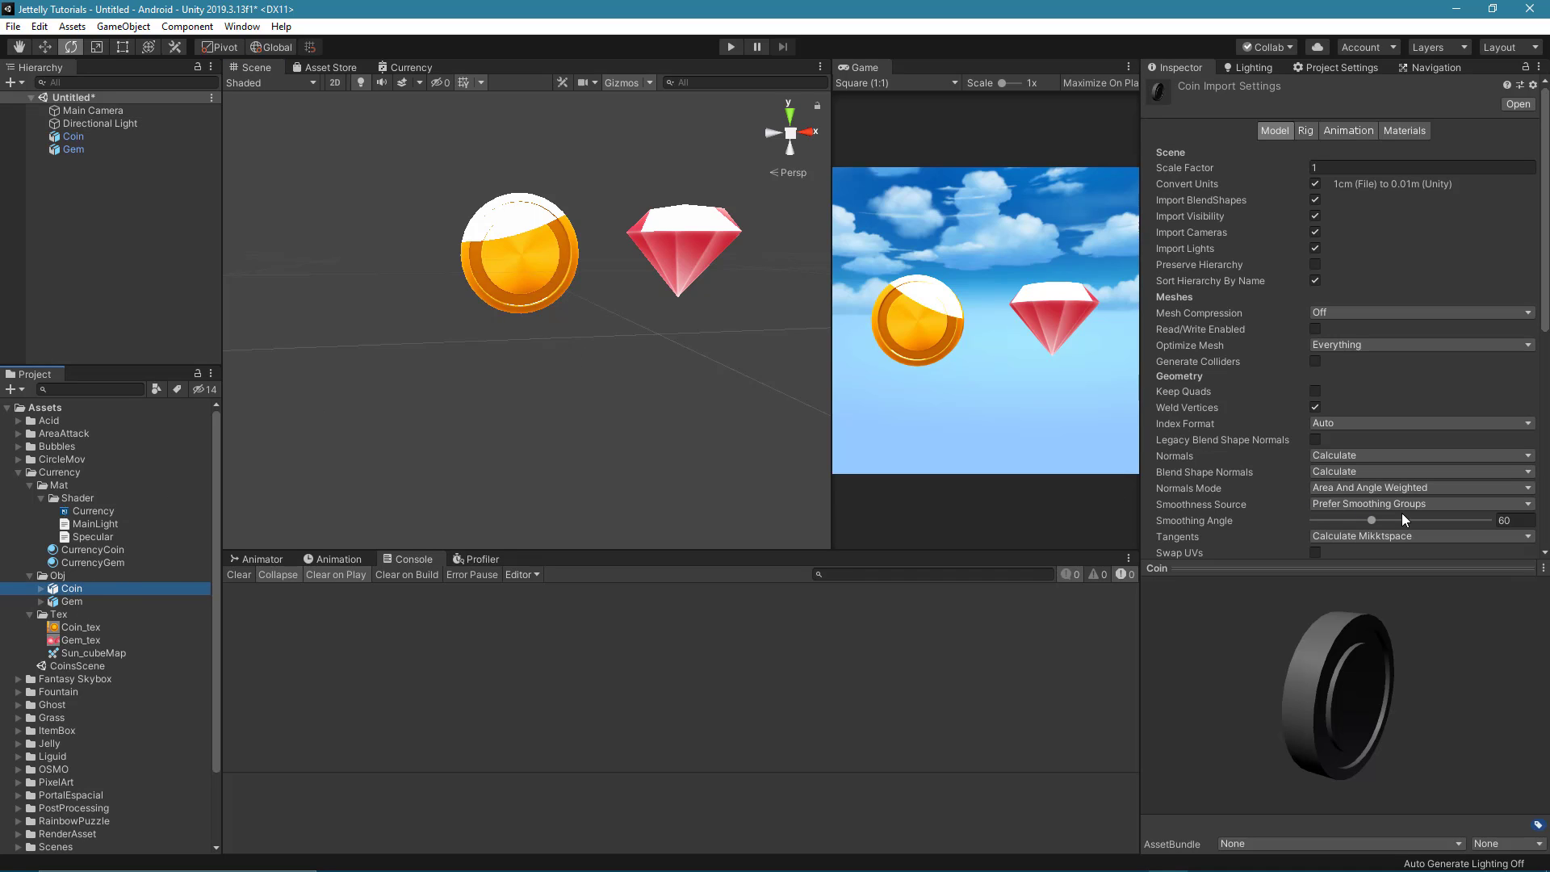
pyautogui.click(1519, 522)
pyautogui.write('180')
pyautogui.scroll(-4, 1447, 483)
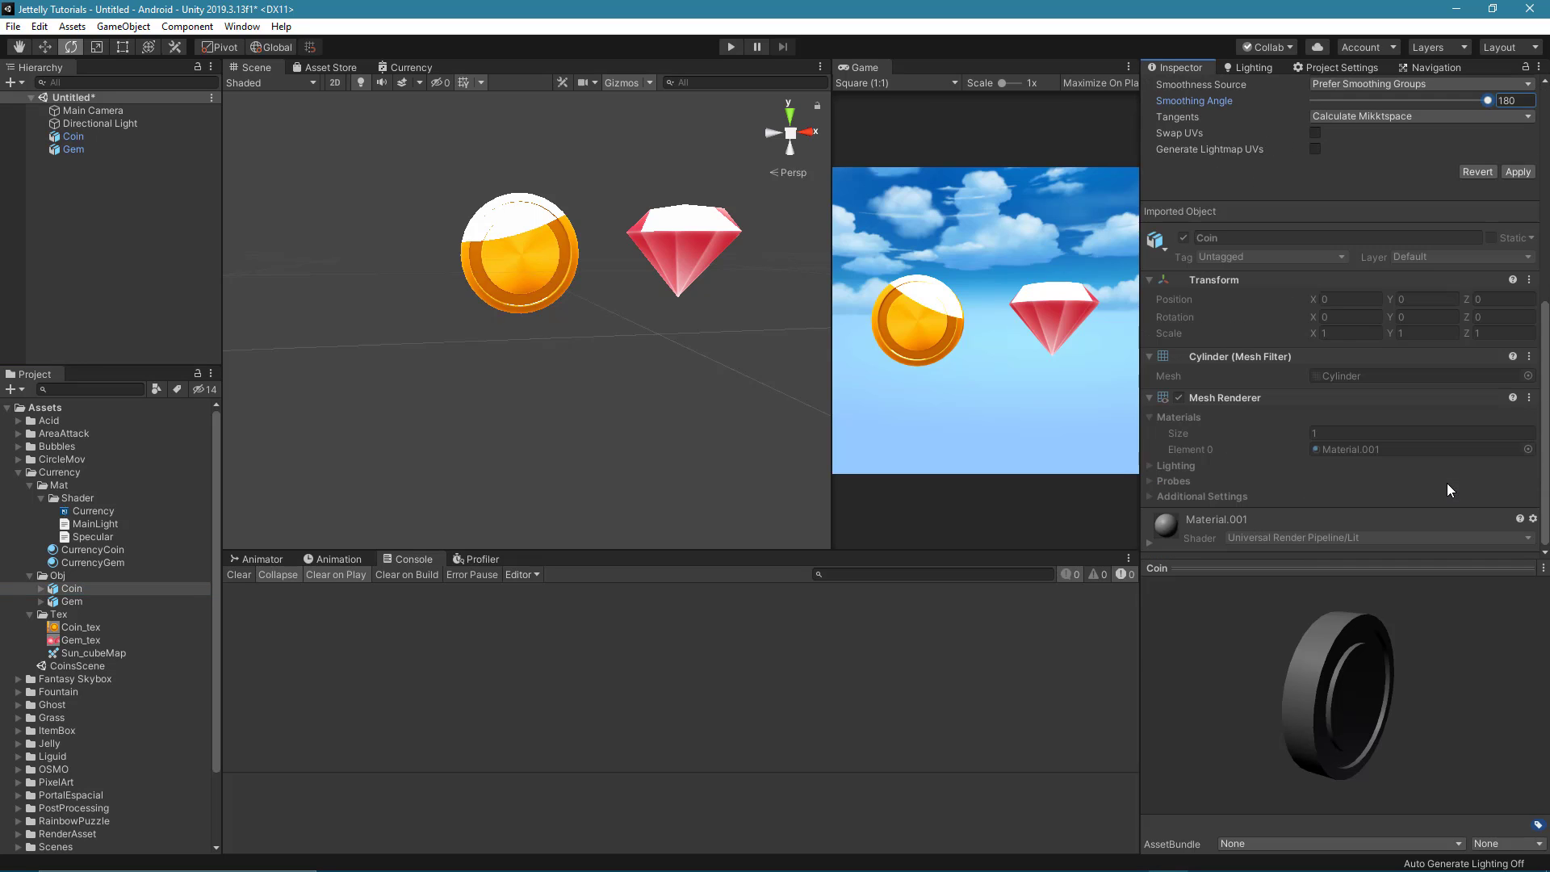
pyautogui.click(1518, 464)
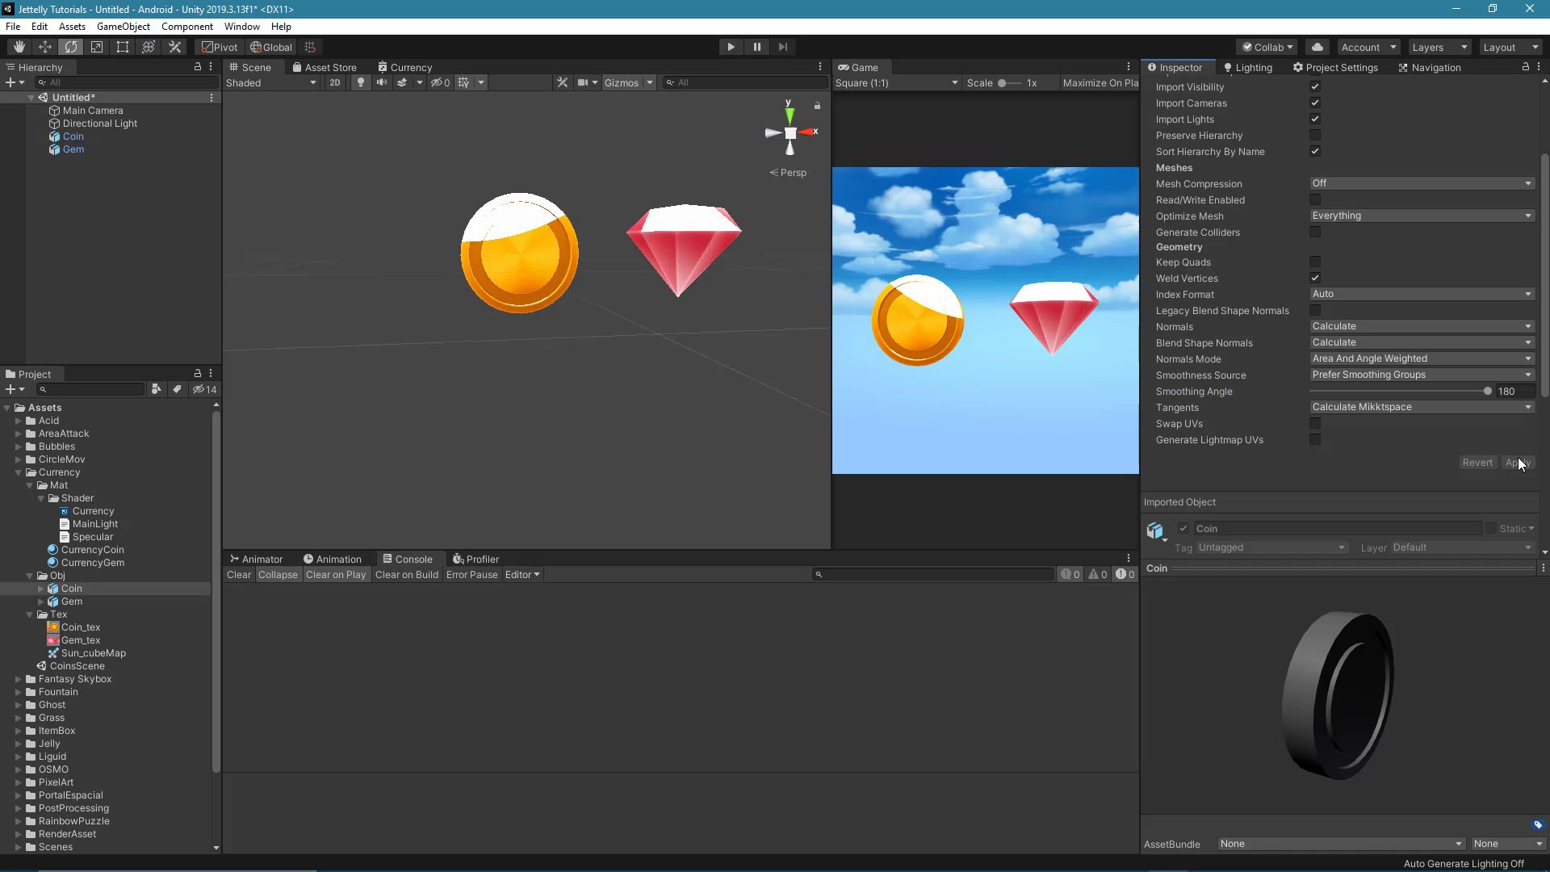
pyautogui.scroll(2, 623, 231)
pyautogui.keyDown('alt'); pyautogui.moveTo(623, 231); pyautogui.dragTo(602, 303); pyautogui.keyUp('alt')
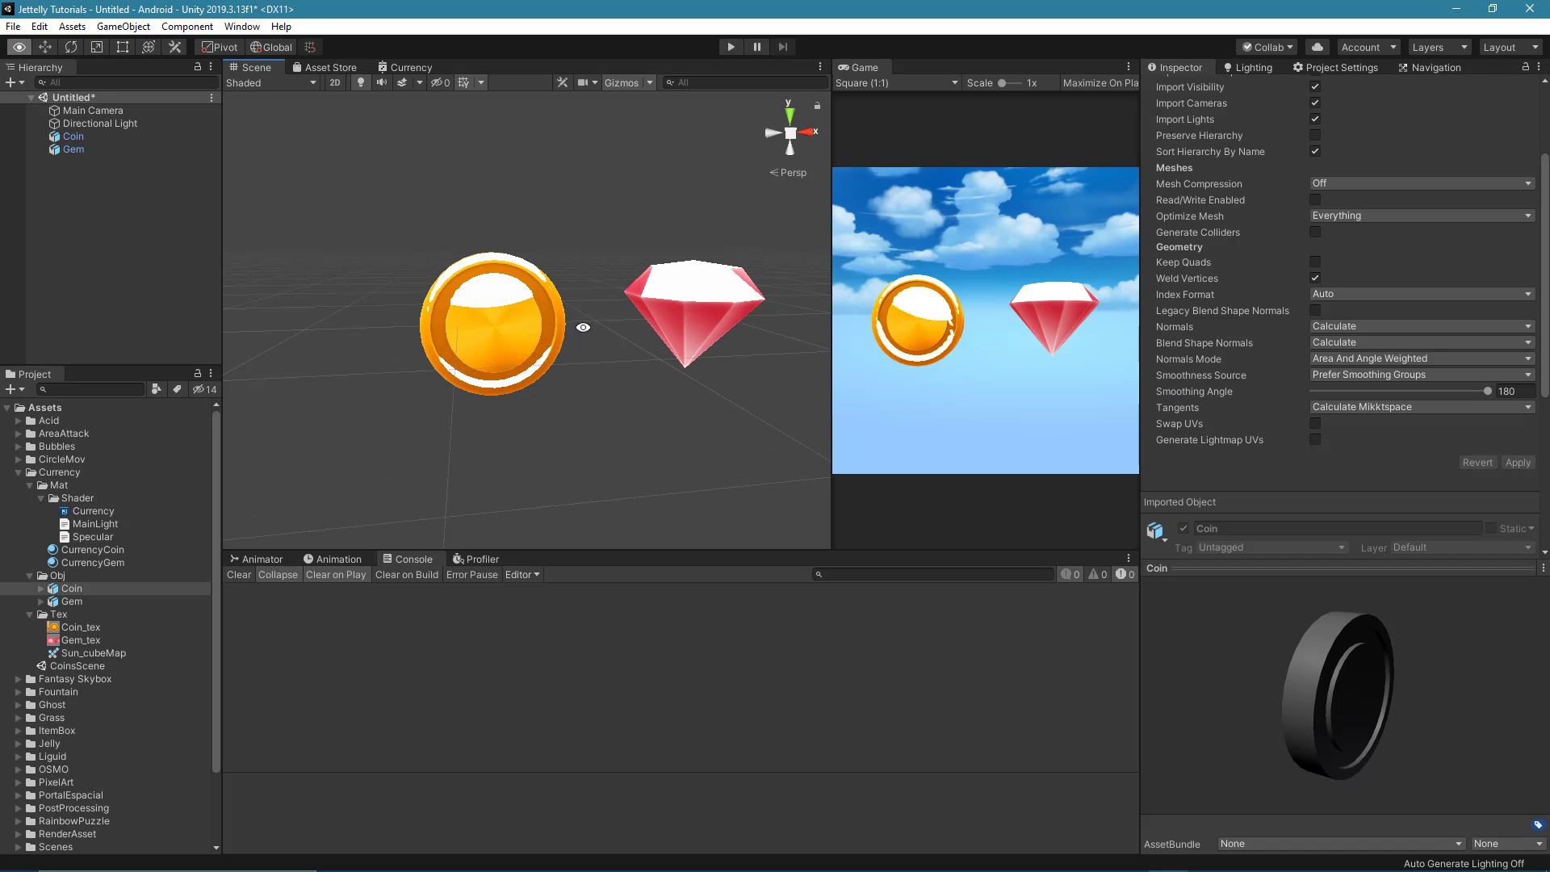
# Set the CurrencyCoin material's Smoothness to 0.051.
pyautogui.press('e')
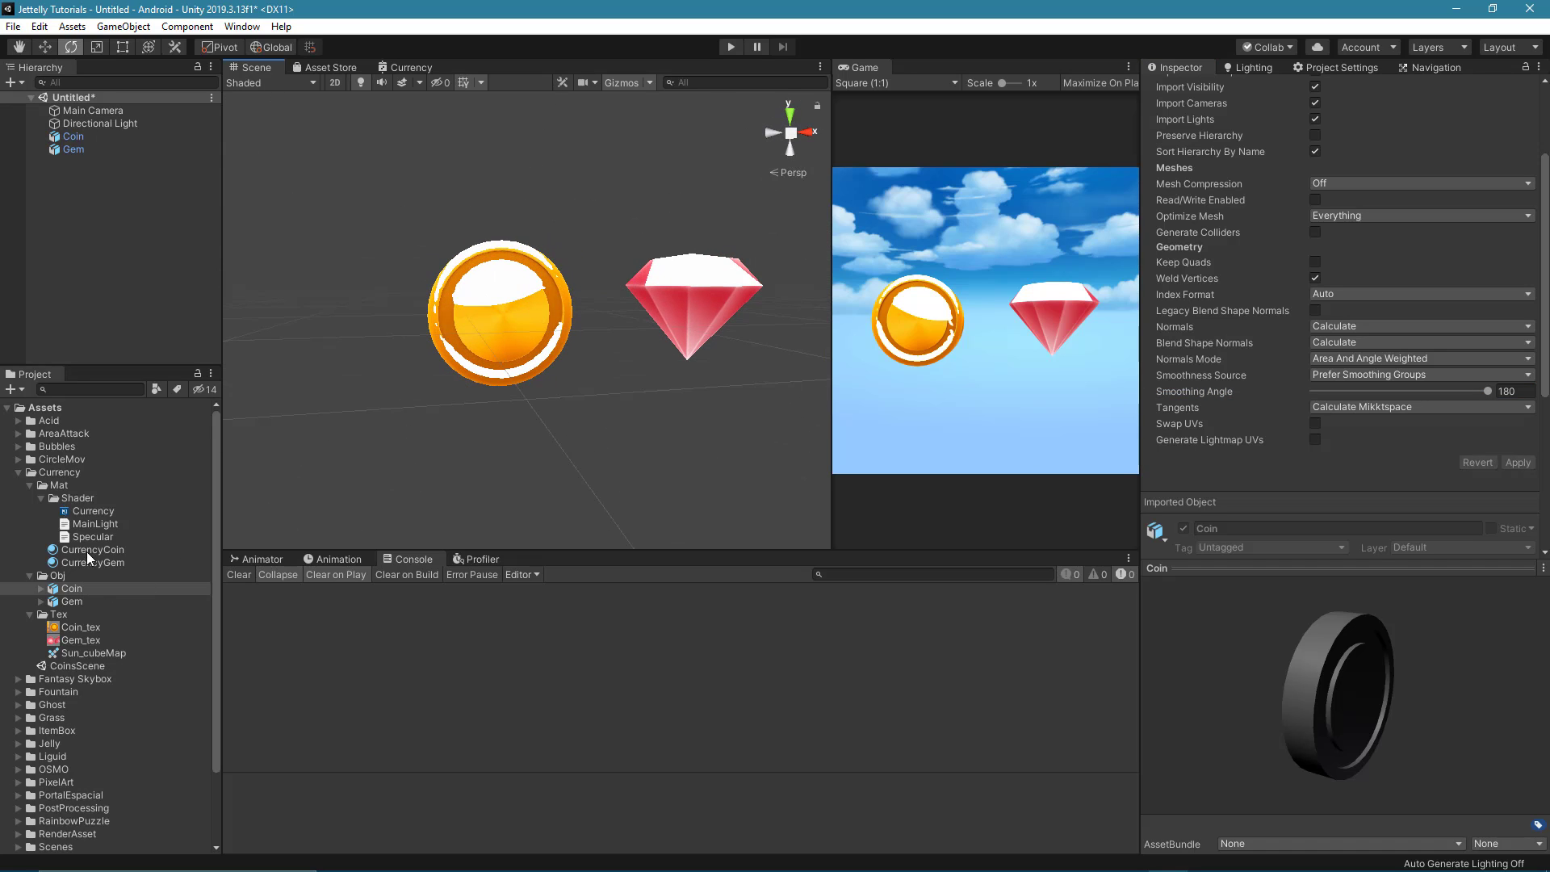
pyautogui.click(201, 549)
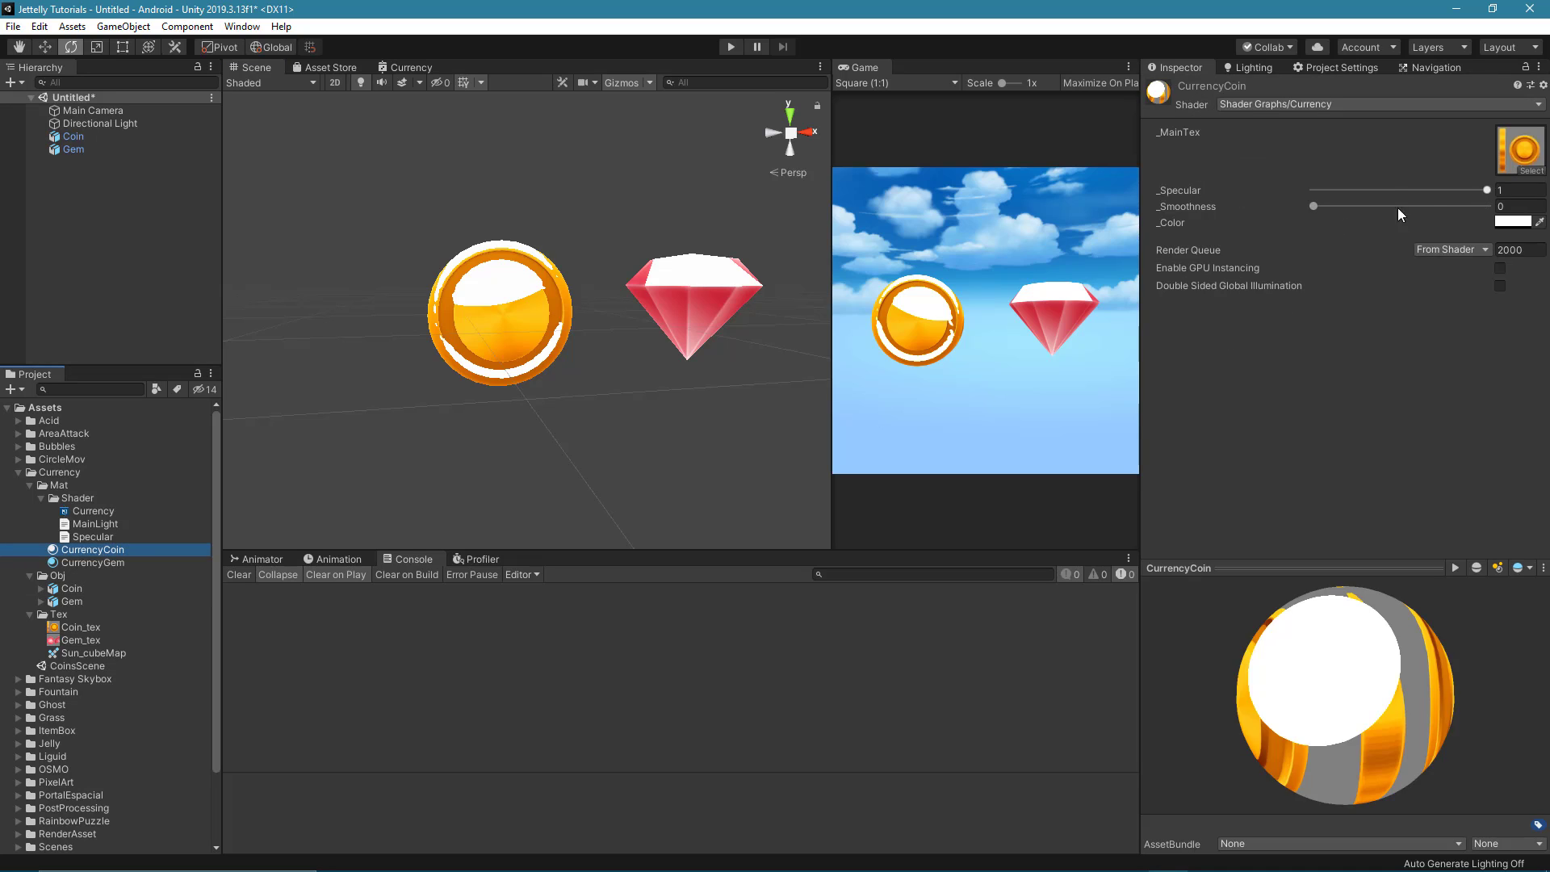
pyautogui.moveTo(1312, 206); pyautogui.dragTo(1322, 206)
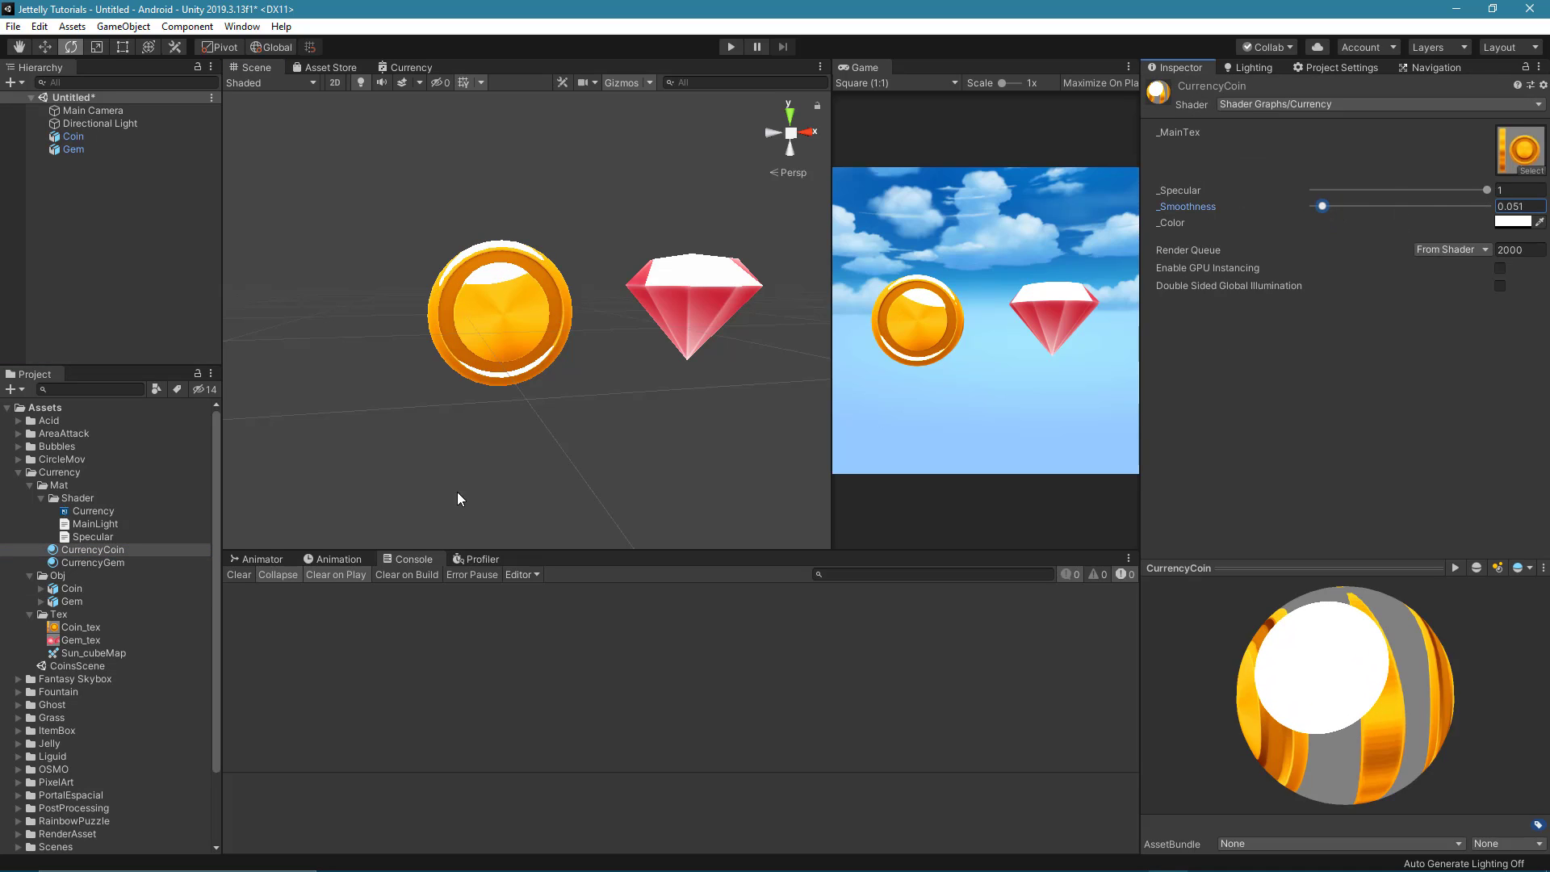
# Raise the CurrencyGem material's Smoothness to 0.204.
pyautogui.click(119, 562)
pyautogui.moveTo(1314, 206); pyautogui.dragTo(1348, 207)
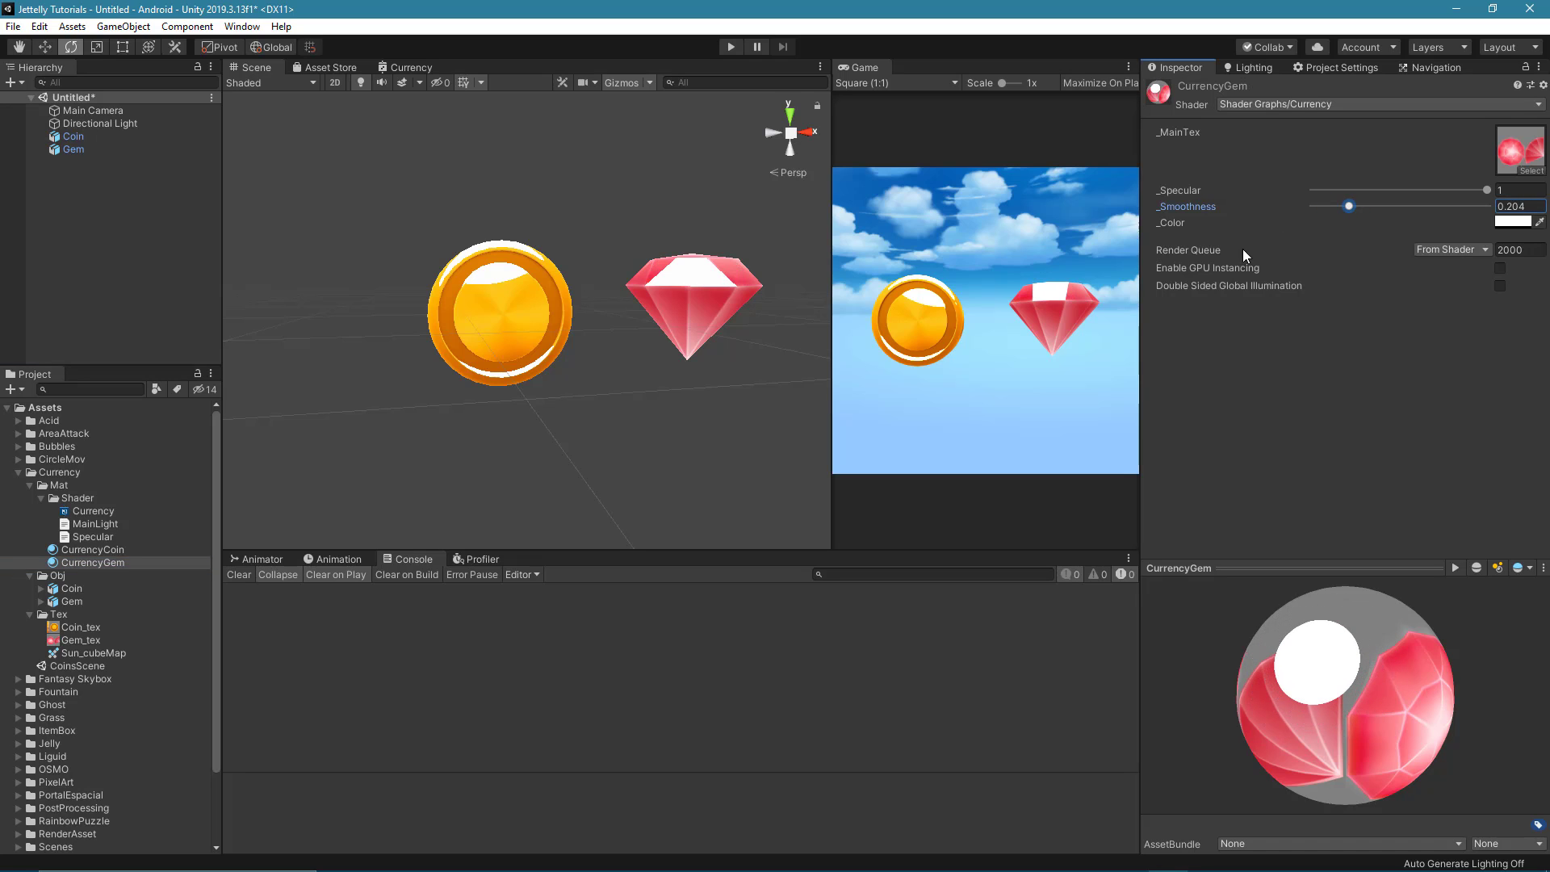
pyautogui.moveTo(616, 249)
pyautogui.keyDown('alt'); pyautogui.mouseDown()
pyautogui.moveTo(757, 340)
pyautogui.moveTo(727, 139)
pyautogui.moveTo(627, 341)
pyautogui.moveTo(588, 385)
pyautogui.moveTo(585, 245)
pyautogui.mouseUp(); pyautogui.keyUp('alt')
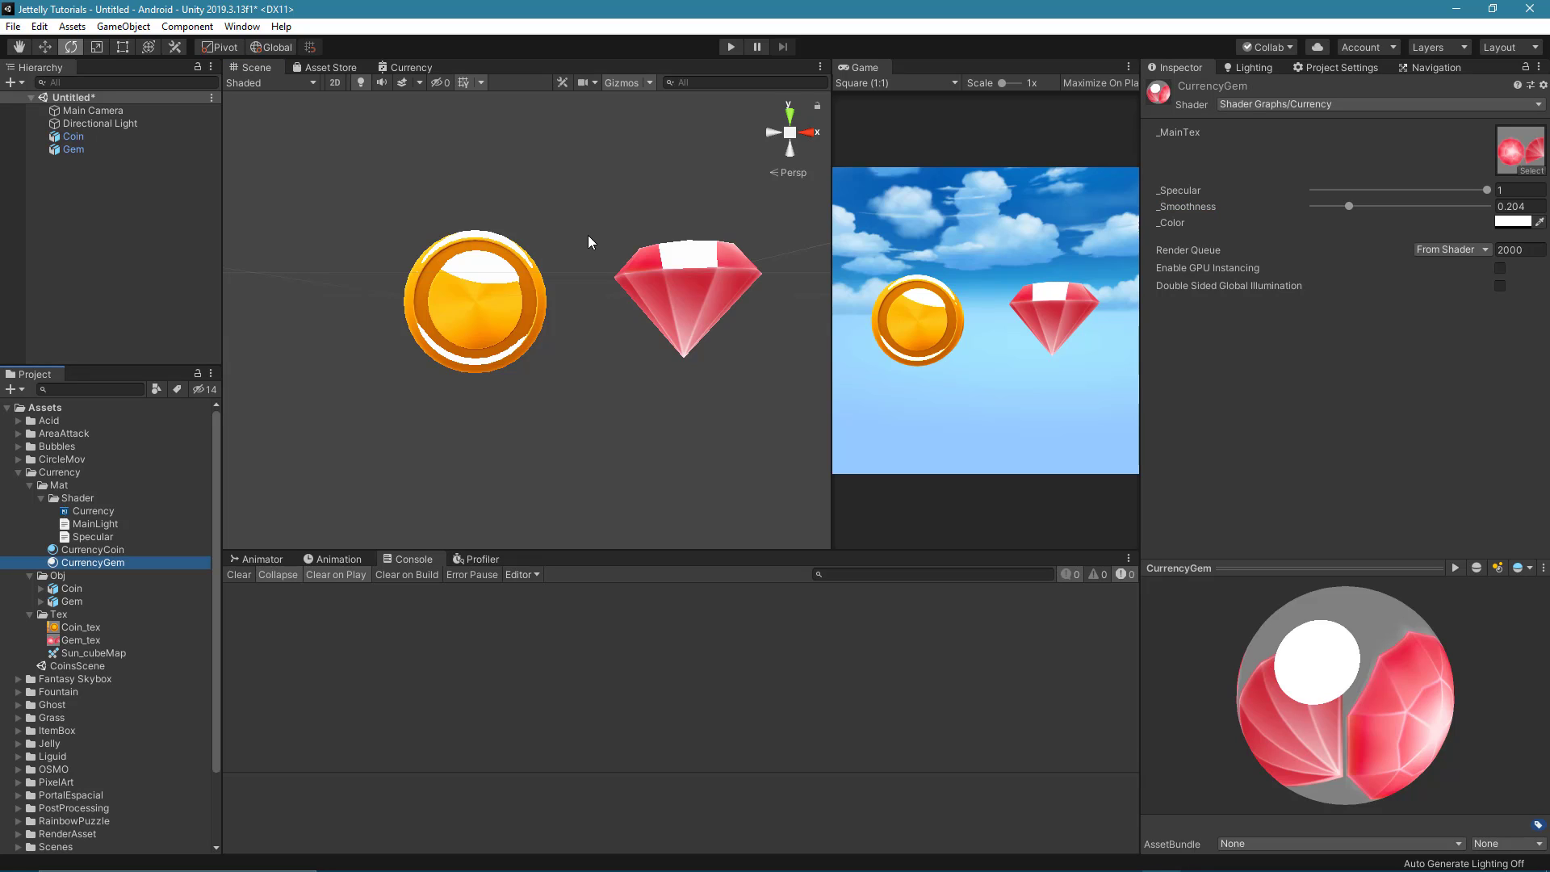
# Add a Fresnel Effect node with Power 3 above the texture sampler.
pyautogui.click(415, 67)
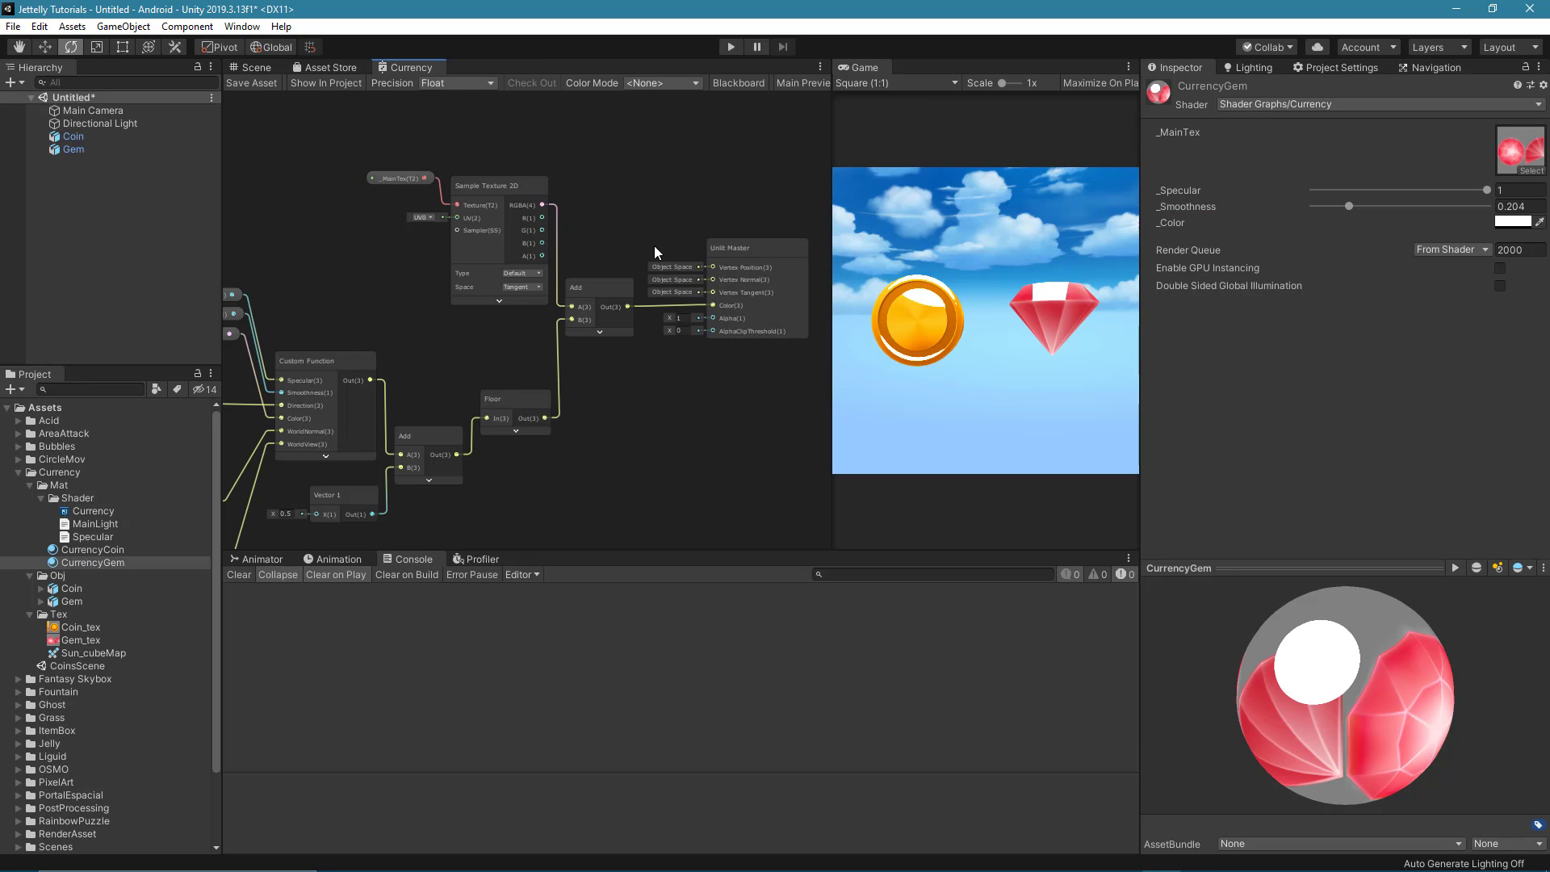
pyautogui.moveTo(654, 246); pyautogui.dragTo(479, 300, button='middle')
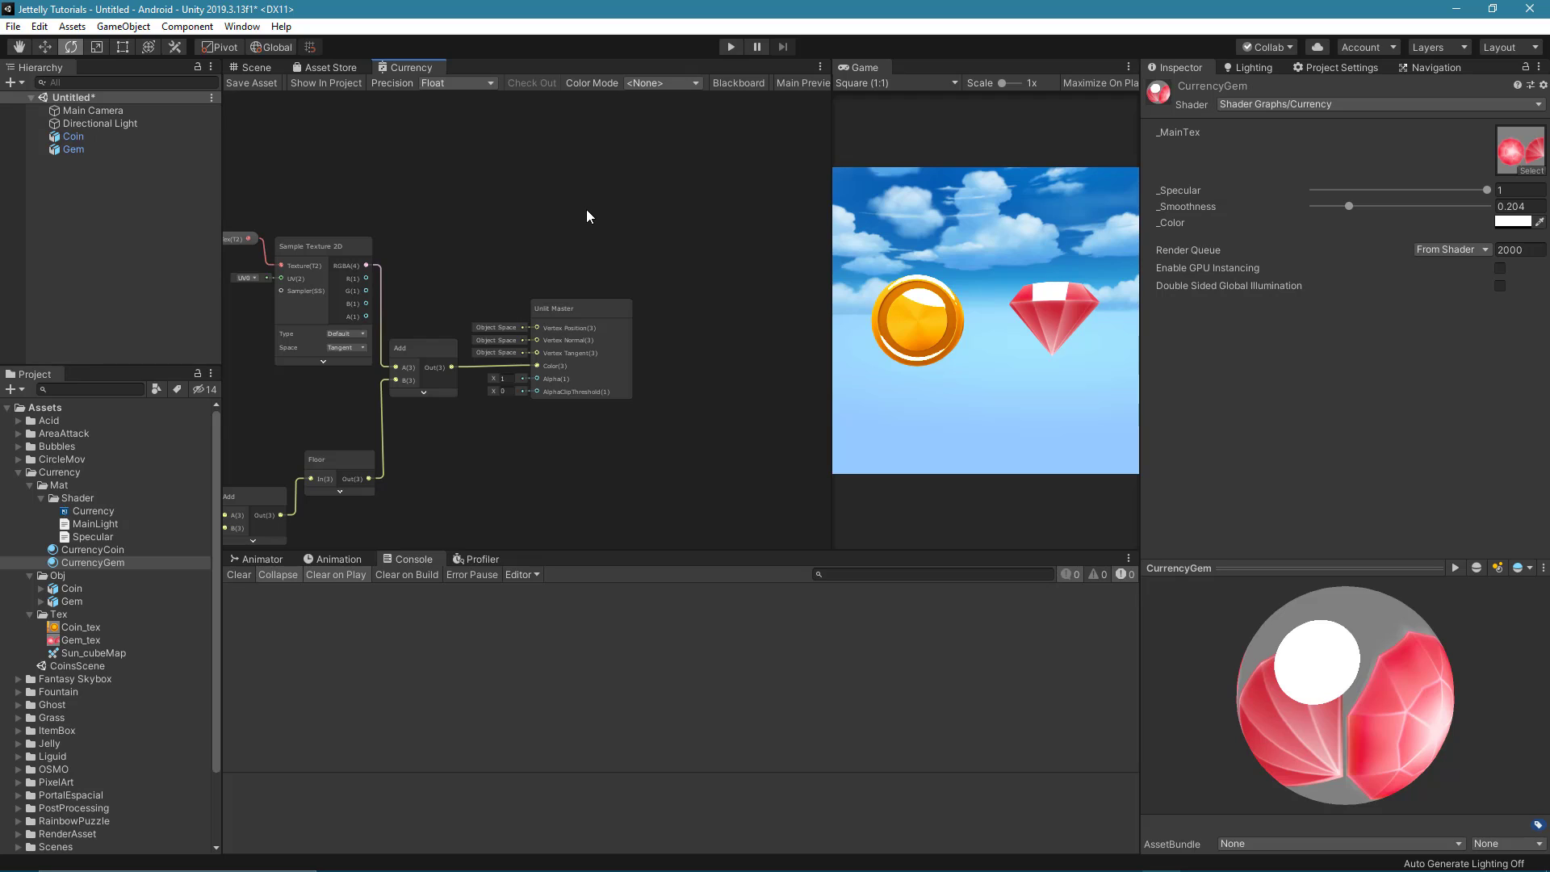
pyautogui.press('space')
pyautogui.write('fresnel')
pyautogui.press('Return')
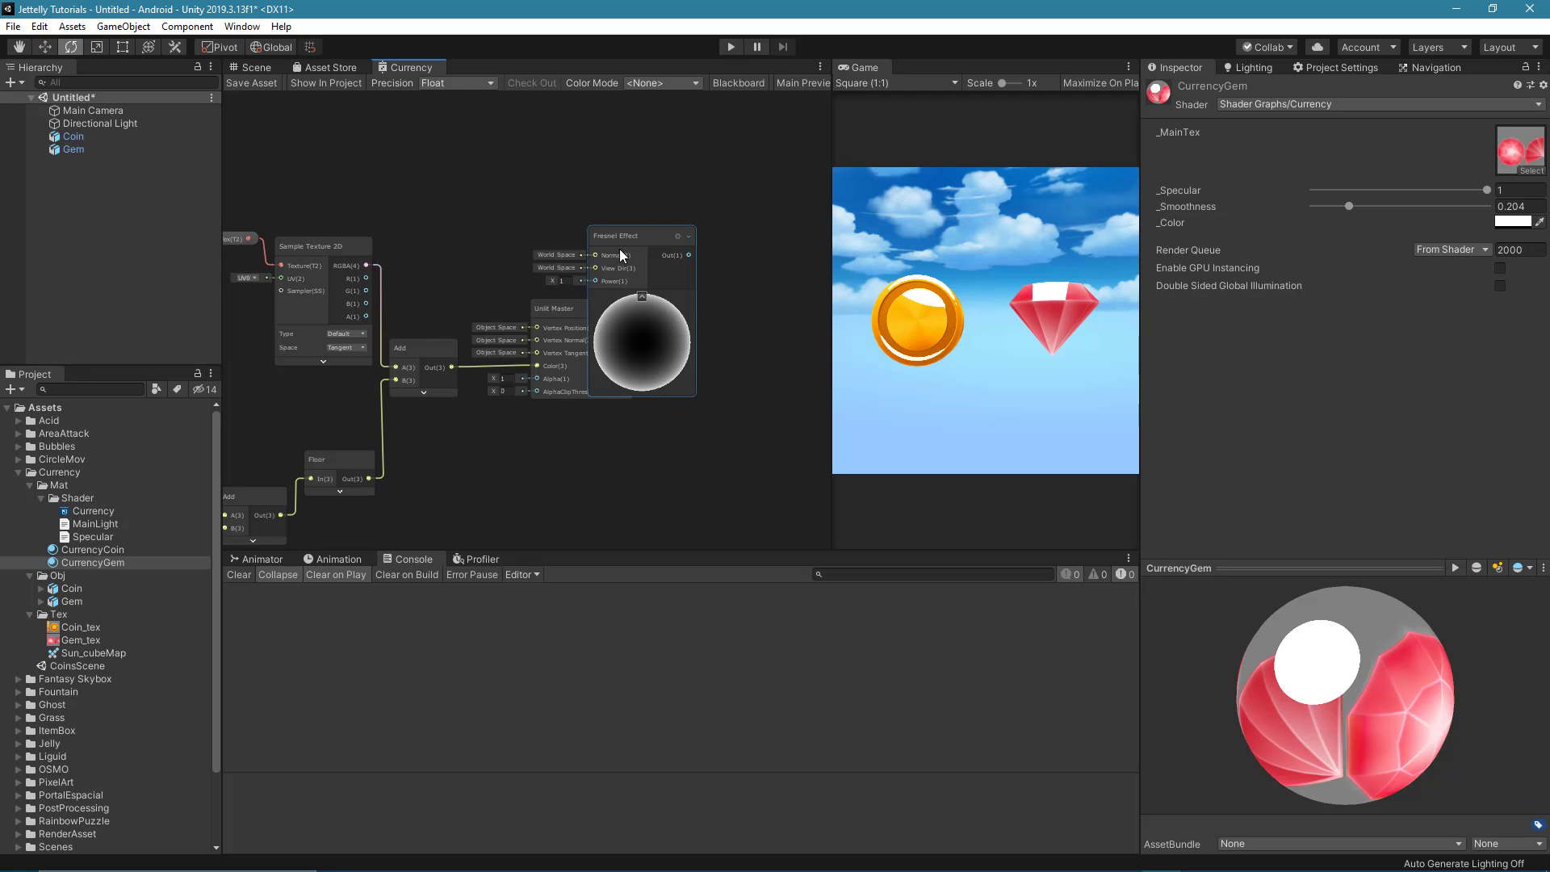
pyautogui.moveTo(619, 249); pyautogui.dragTo(478, 181)
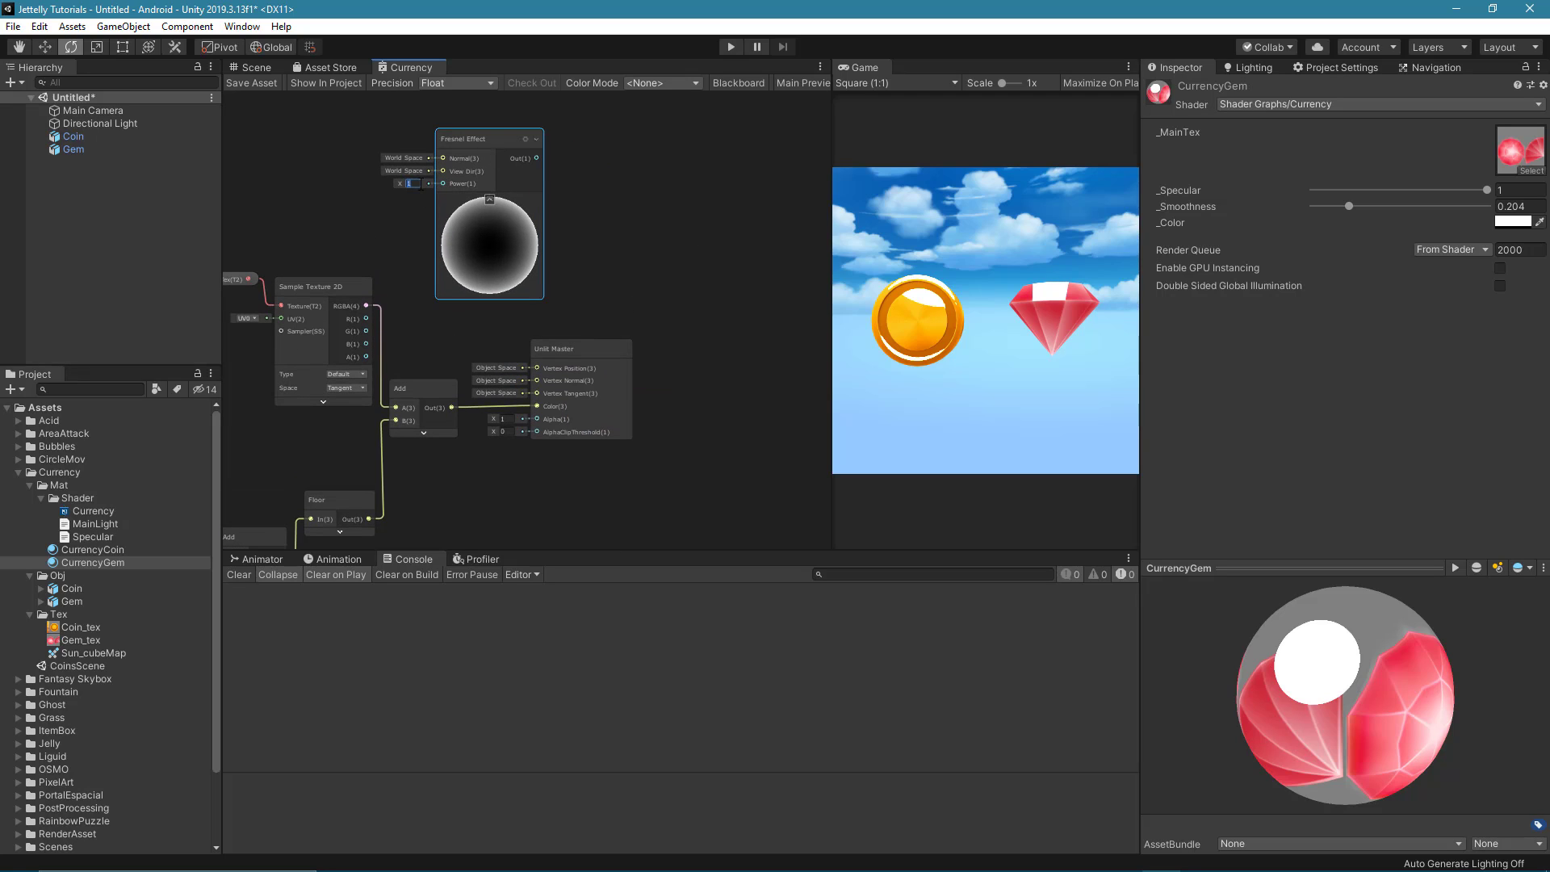
pyautogui.write('3')
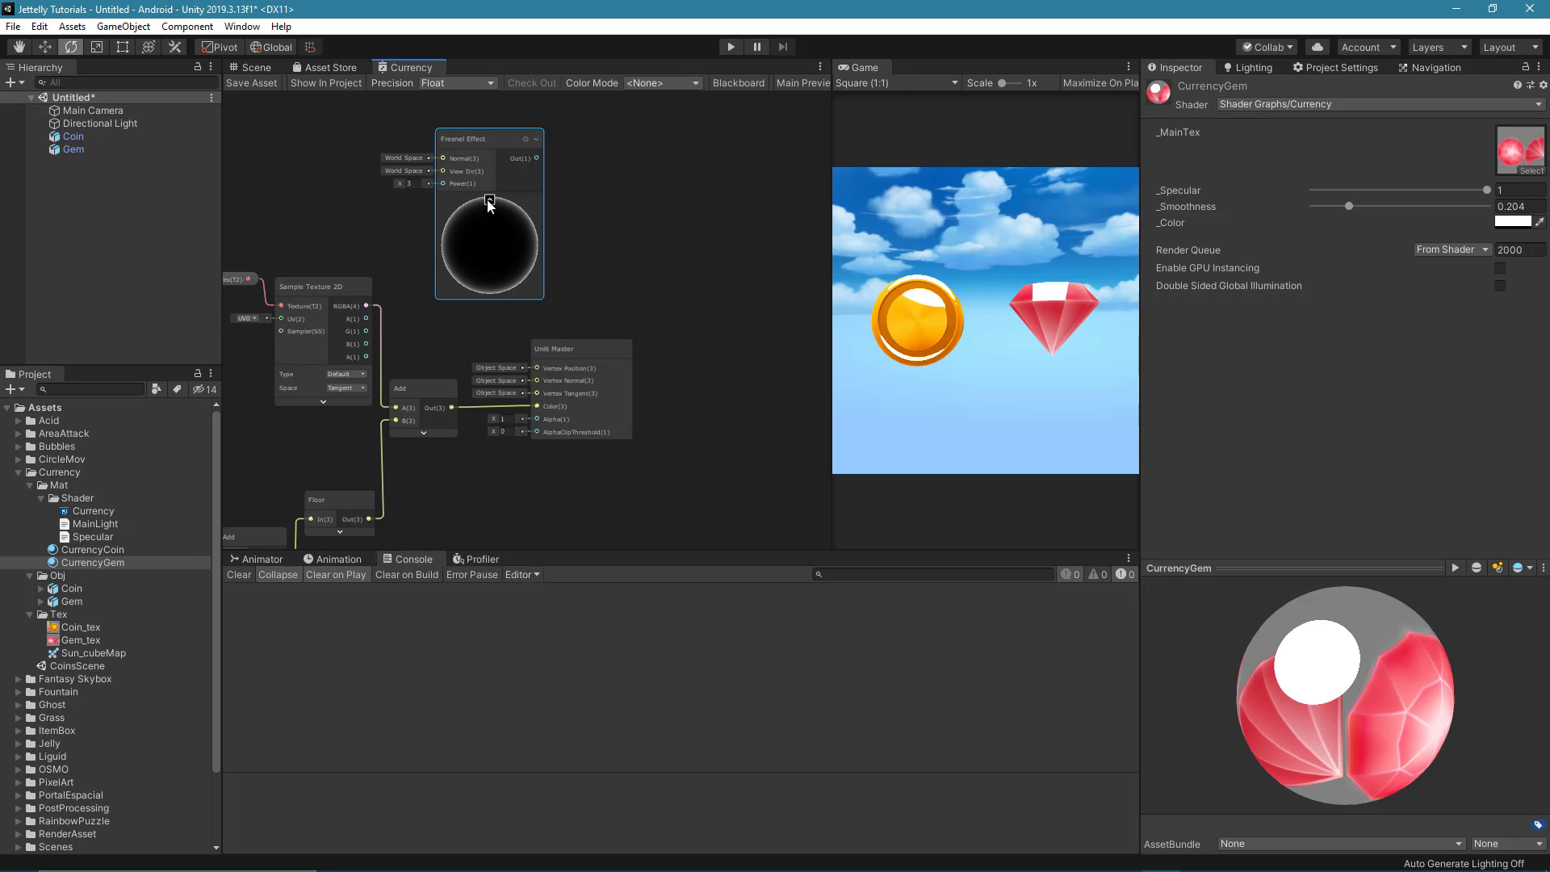
pyautogui.click(489, 200)
pyautogui.moveTo(466, 150); pyautogui.dragTo(434, 211)
pyautogui.click(597, 282)
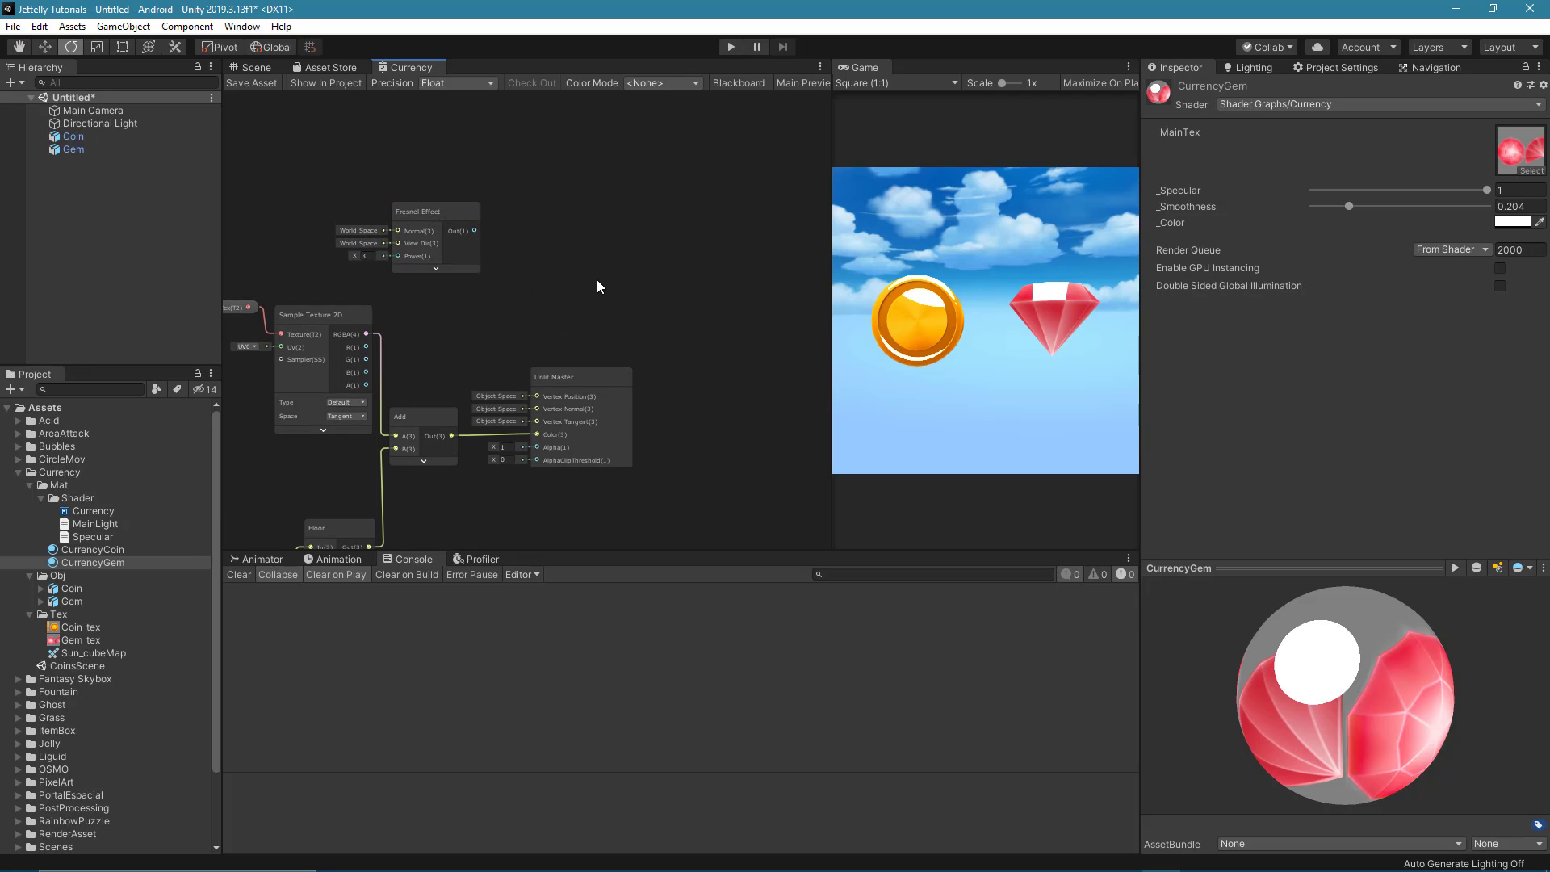
# Add a new Add node and feed the Fresnel output into its A input.
pyautogui.press('space')
pyautogui.write('add')
pyautogui.press('Return')
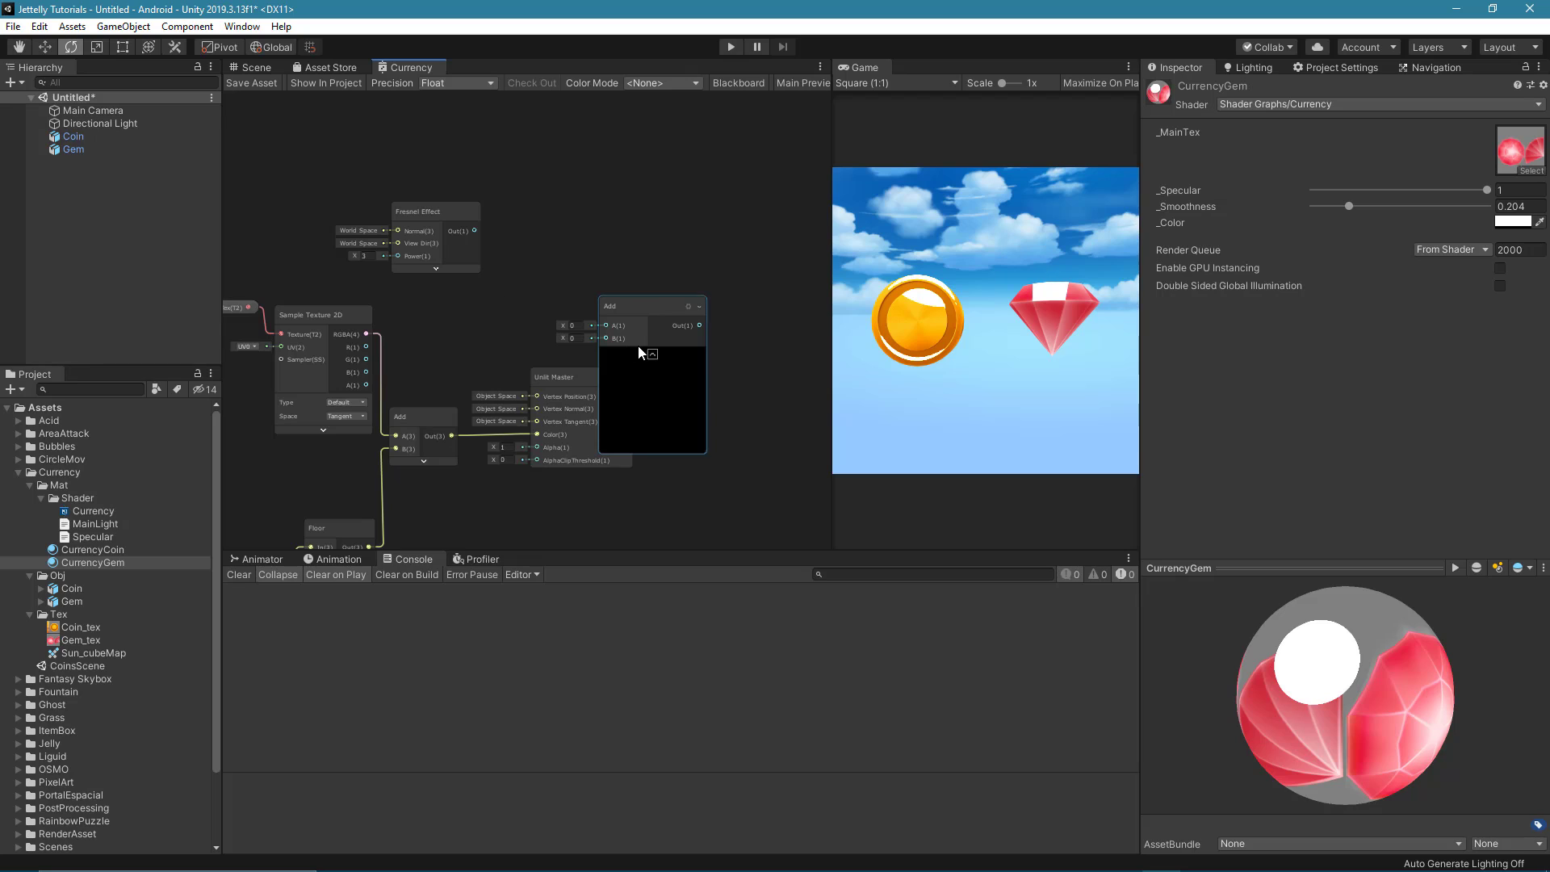
pyautogui.click(652, 353)
pyautogui.moveTo(641, 308); pyautogui.dragTo(565, 284)
pyautogui.moveTo(476, 231)
pyautogui.mouseDown()
pyautogui.moveTo(530, 299)
pyautogui.moveTo(527, 284)
pyautogui.mouseUp()
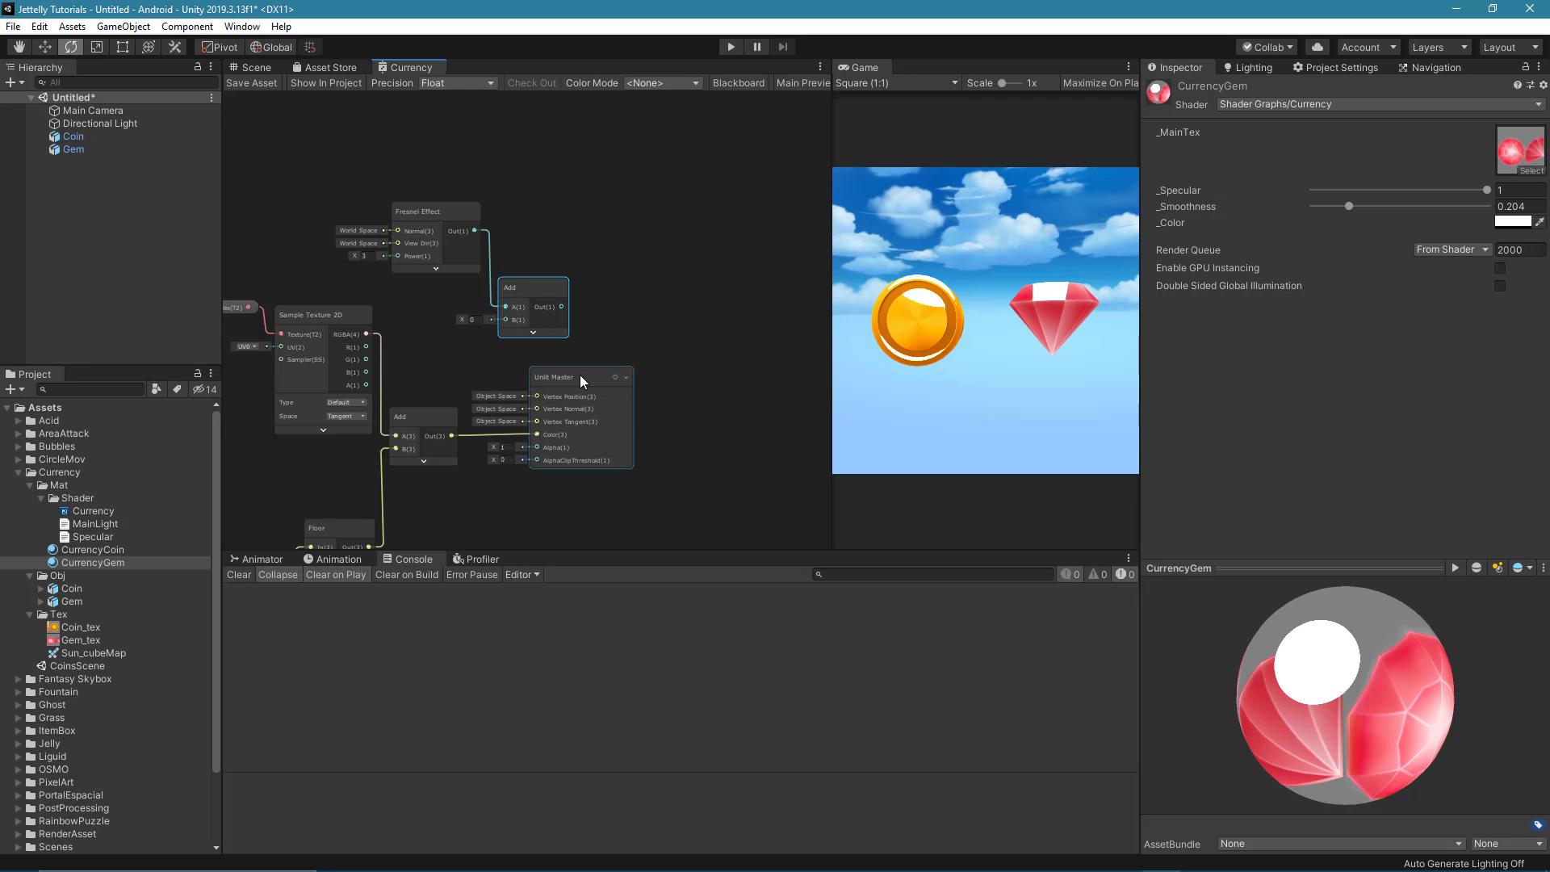
# Feed the earlier Add result into its B input, drive the master Color with it, and save.
pyautogui.moveTo(579, 376)
pyautogui.mouseDown()
pyautogui.moveTo(719, 384)
pyautogui.moveTo(733, 370)
pyautogui.mouseUp()
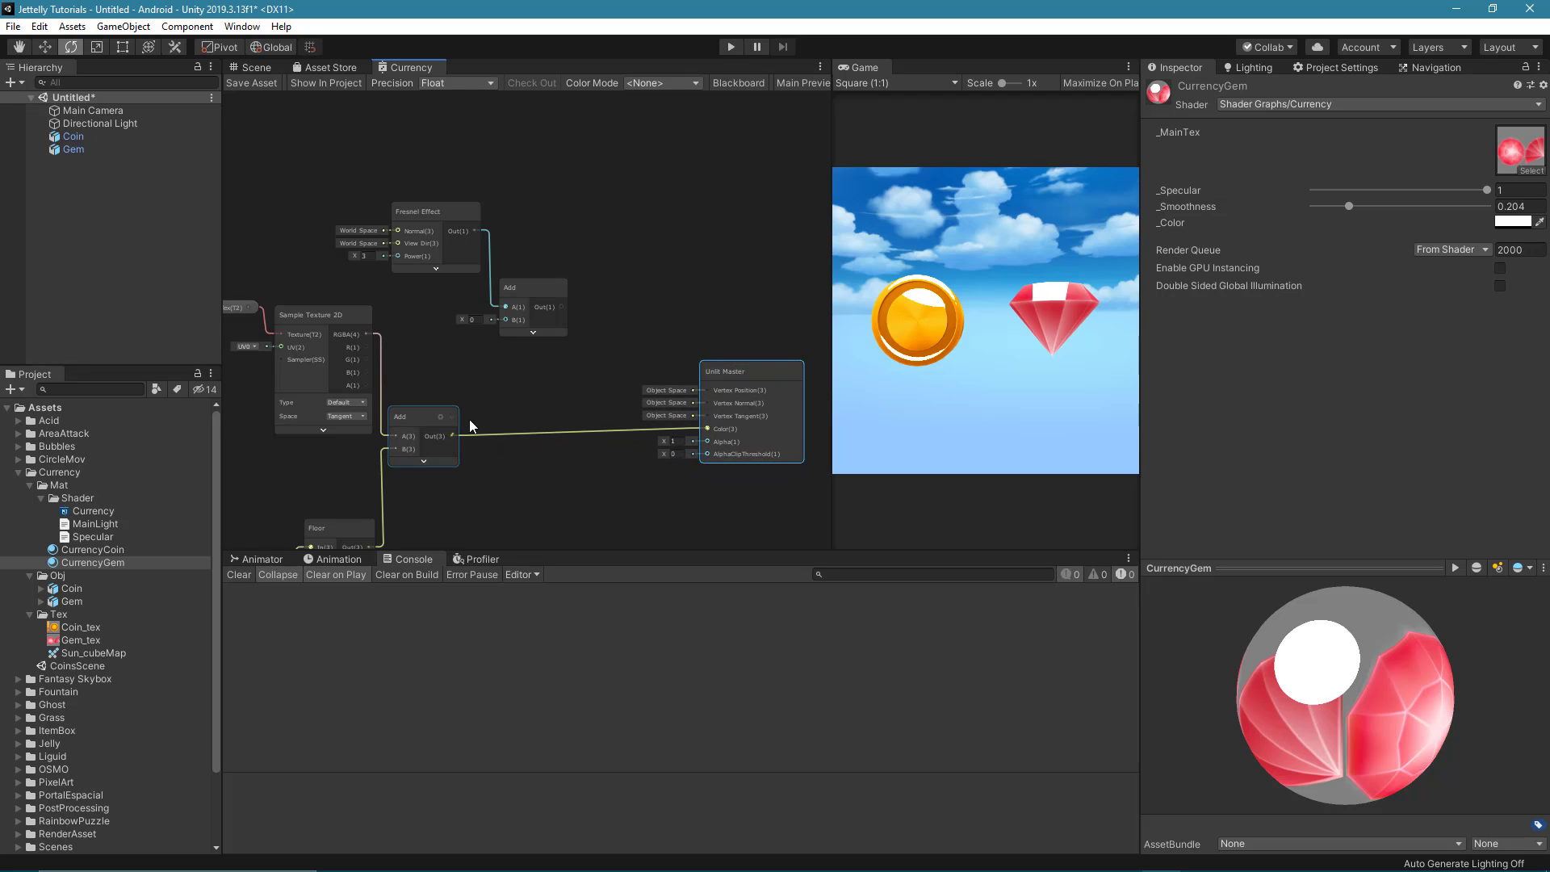
pyautogui.moveTo(452, 436); pyautogui.dragTo(506, 320)
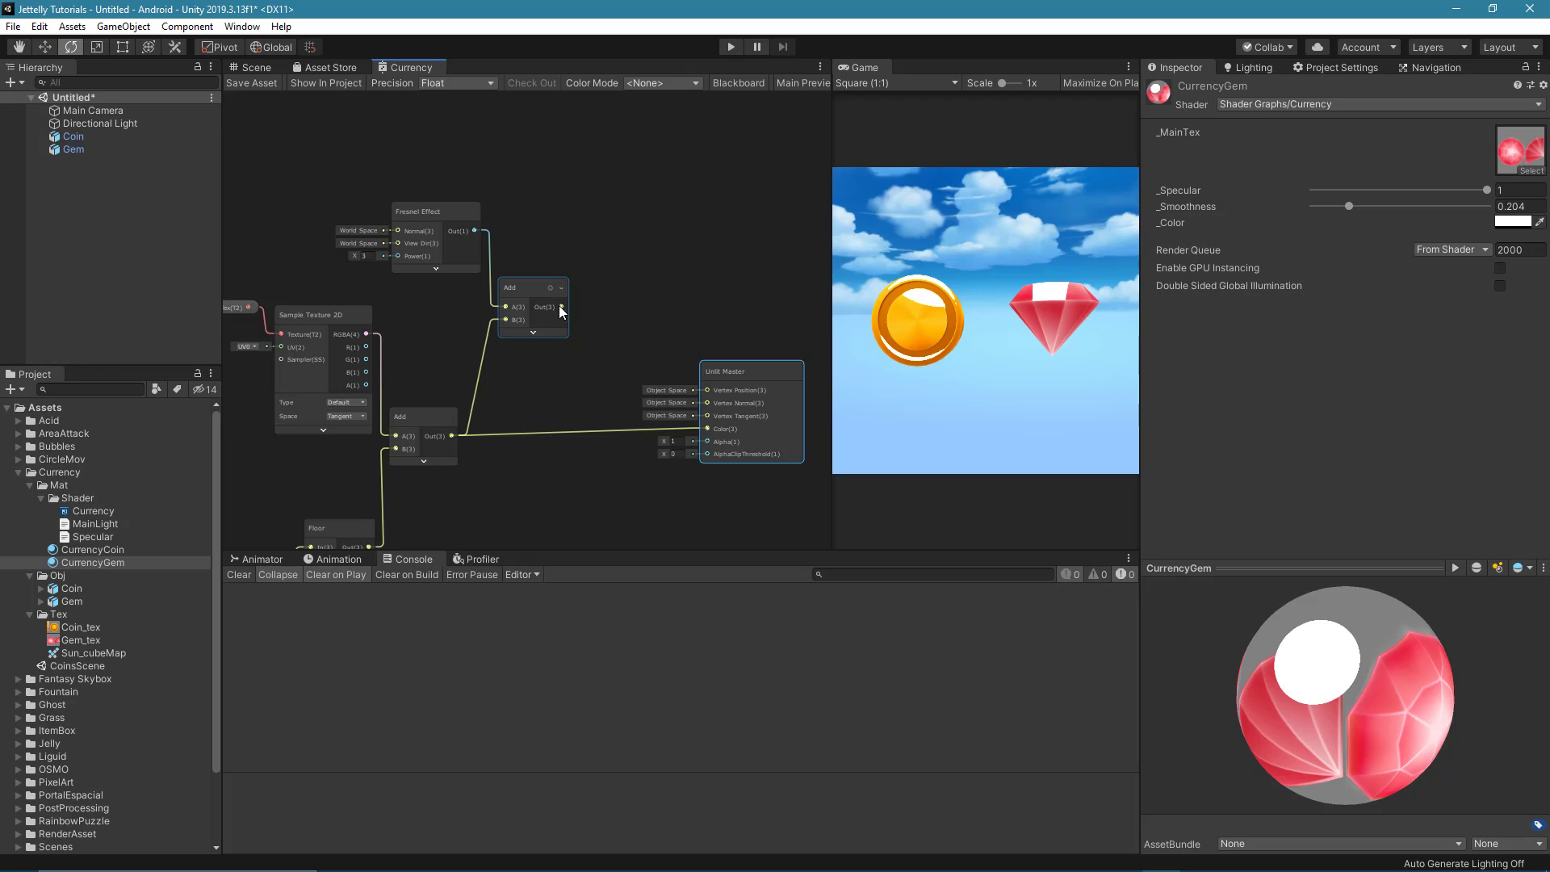
pyautogui.moveTo(561, 307)
pyautogui.mouseDown()
pyautogui.moveTo(644, 428)
pyautogui.moveTo(707, 429)
pyautogui.mouseUp()
pyautogui.moveTo(731, 376); pyautogui.dragTo(628, 373)
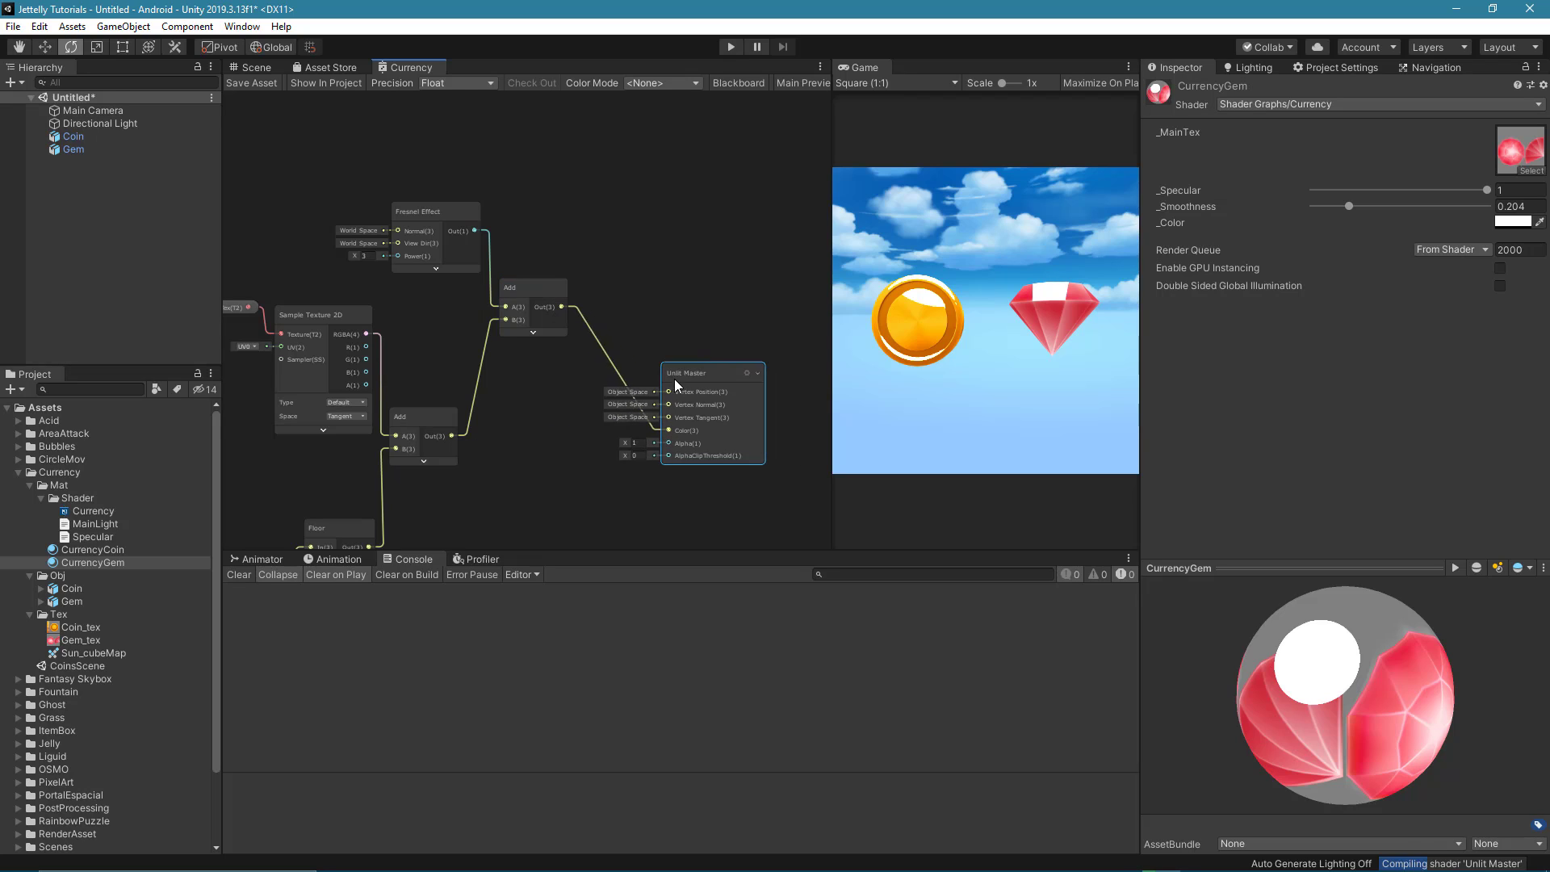
pyautogui.moveTo(650, 326); pyautogui.dragTo(655, 297, button='middle')
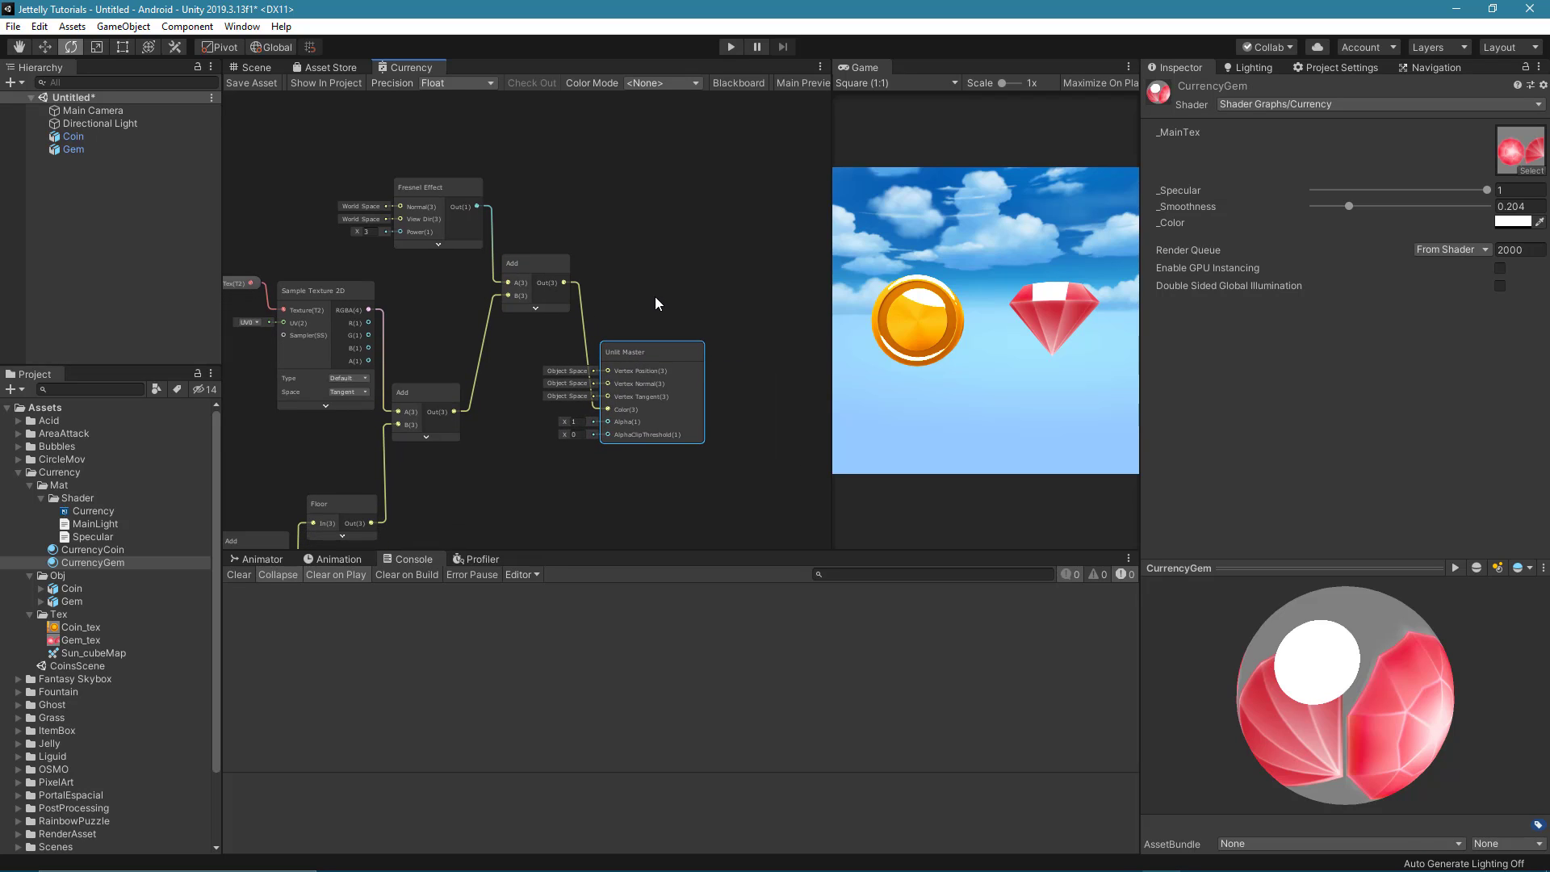
pyautogui.click(264, 86)
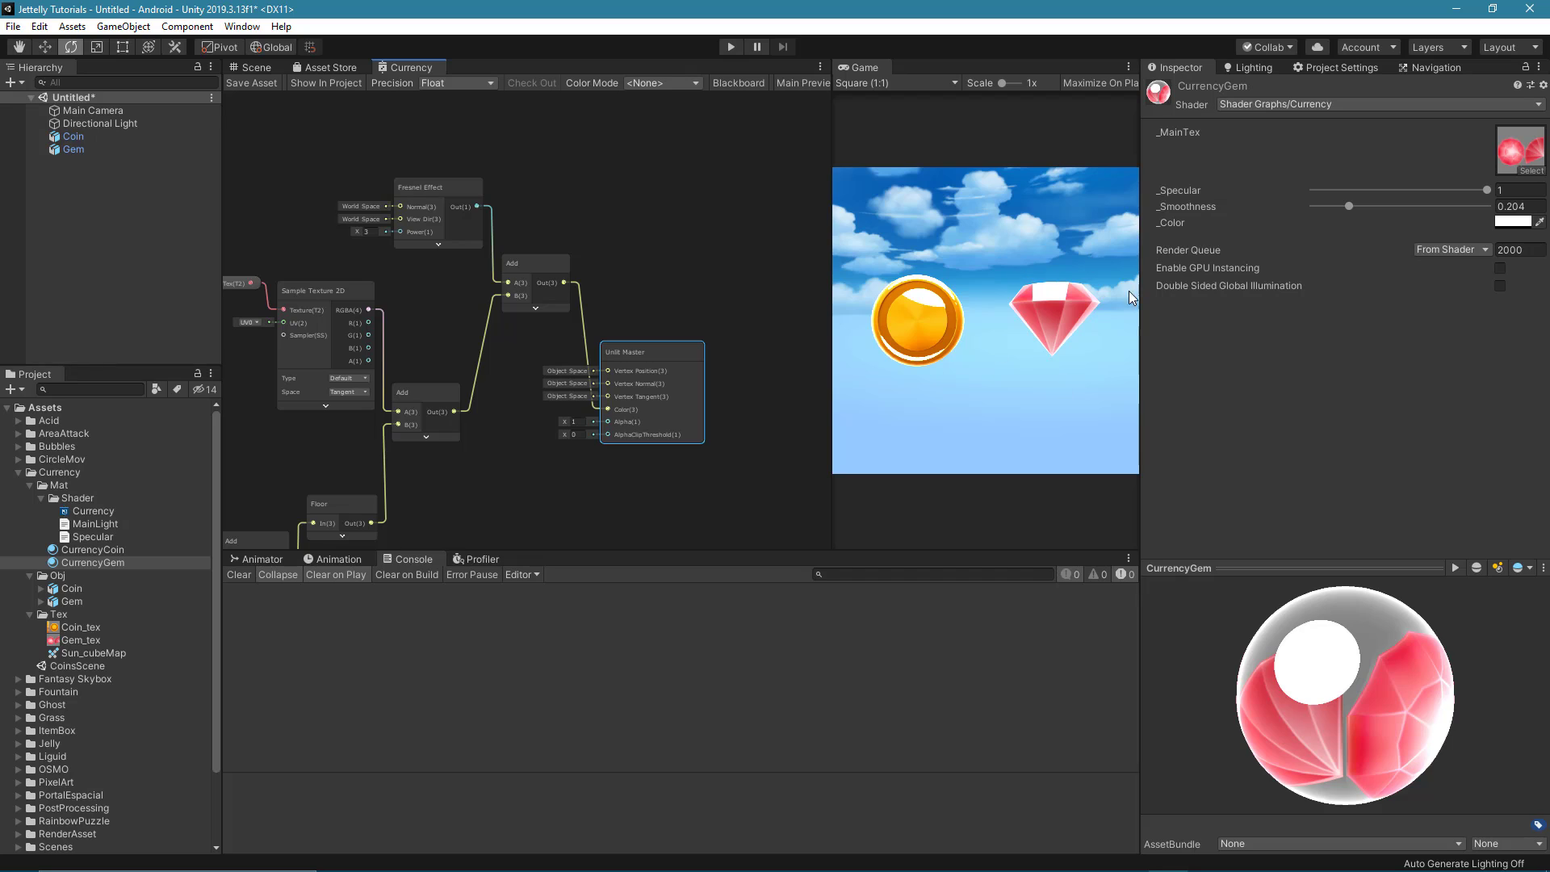
# Create a Sample Cubemap node near the Unlit Master node.
pyautogui.click(611, 274)
pyautogui.moveTo(537, 396); pyautogui.dragTo(601, 274, button='middle')
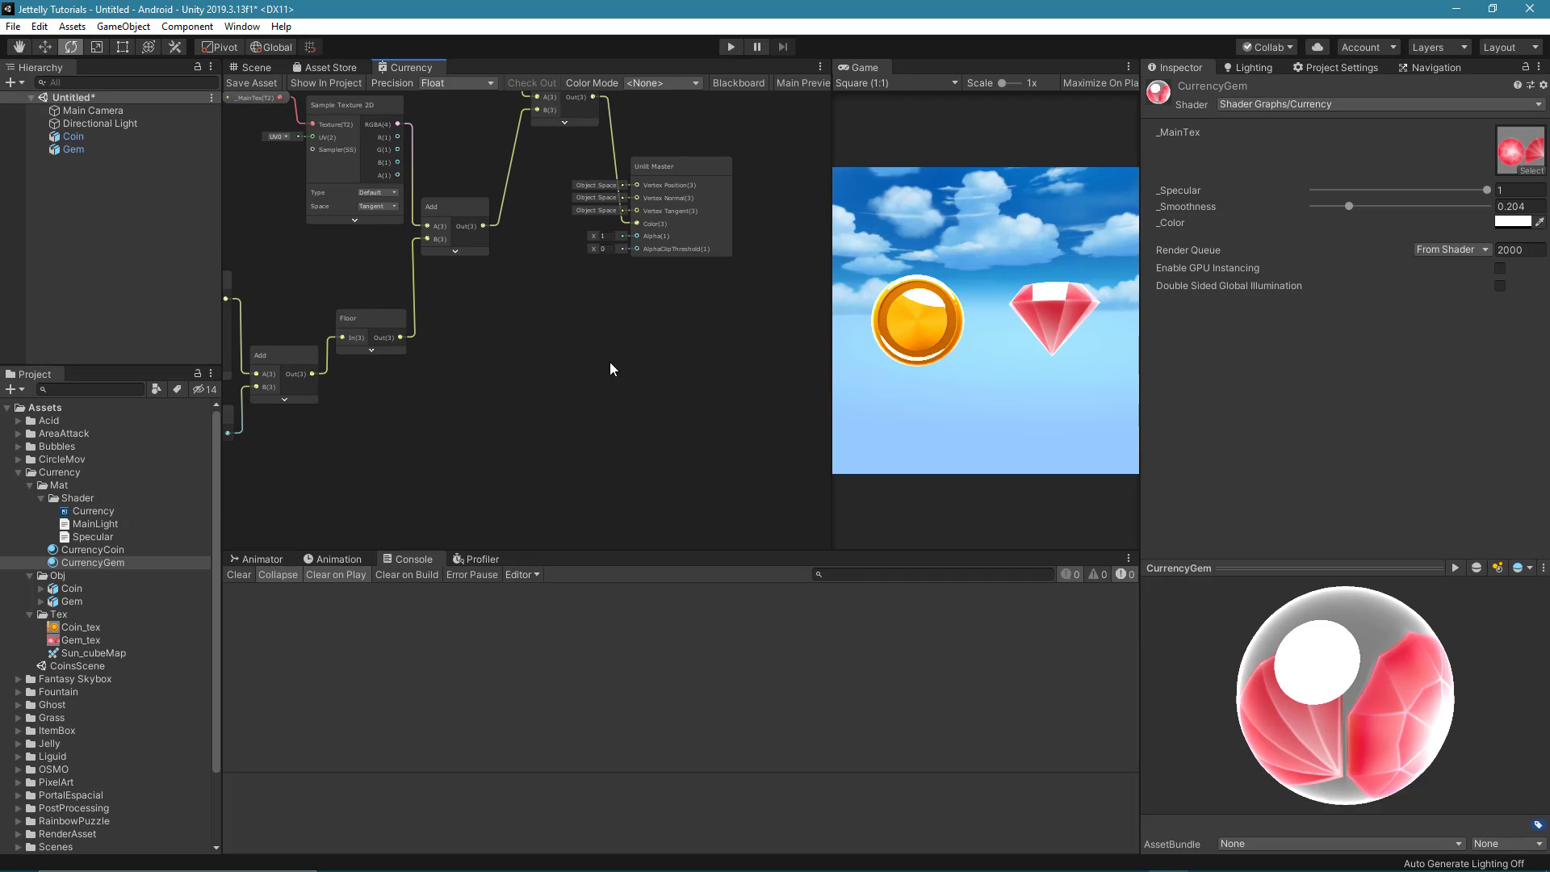
pyautogui.press('space')
pyautogui.write('sam')
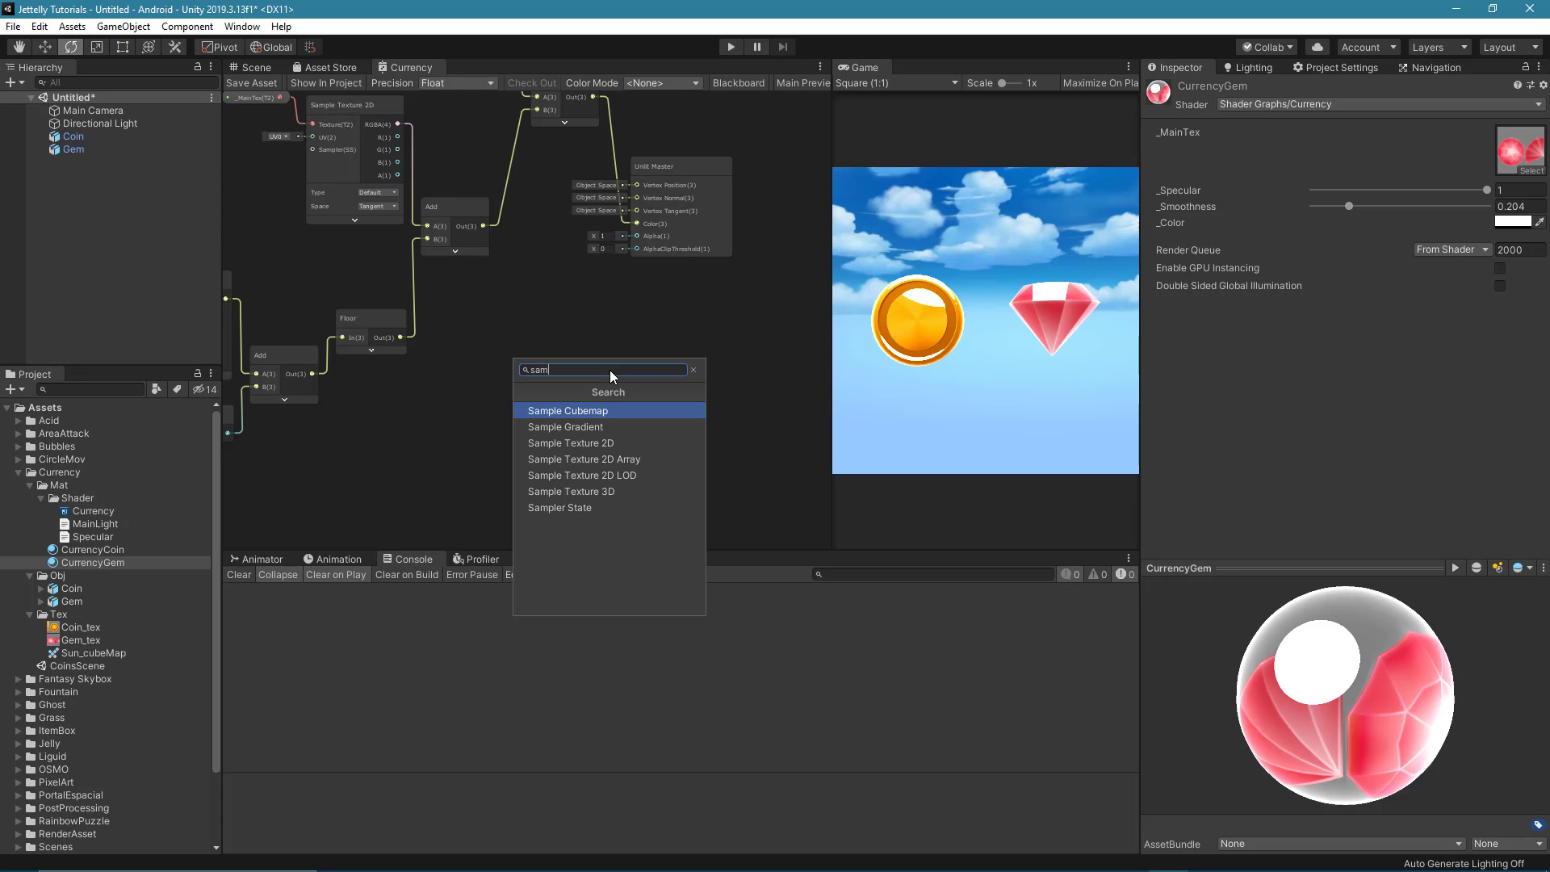
pyautogui.press('Return')
pyautogui.moveTo(665, 396); pyautogui.dragTo(654, 318)
pyautogui.scroll(2, 661, 358)
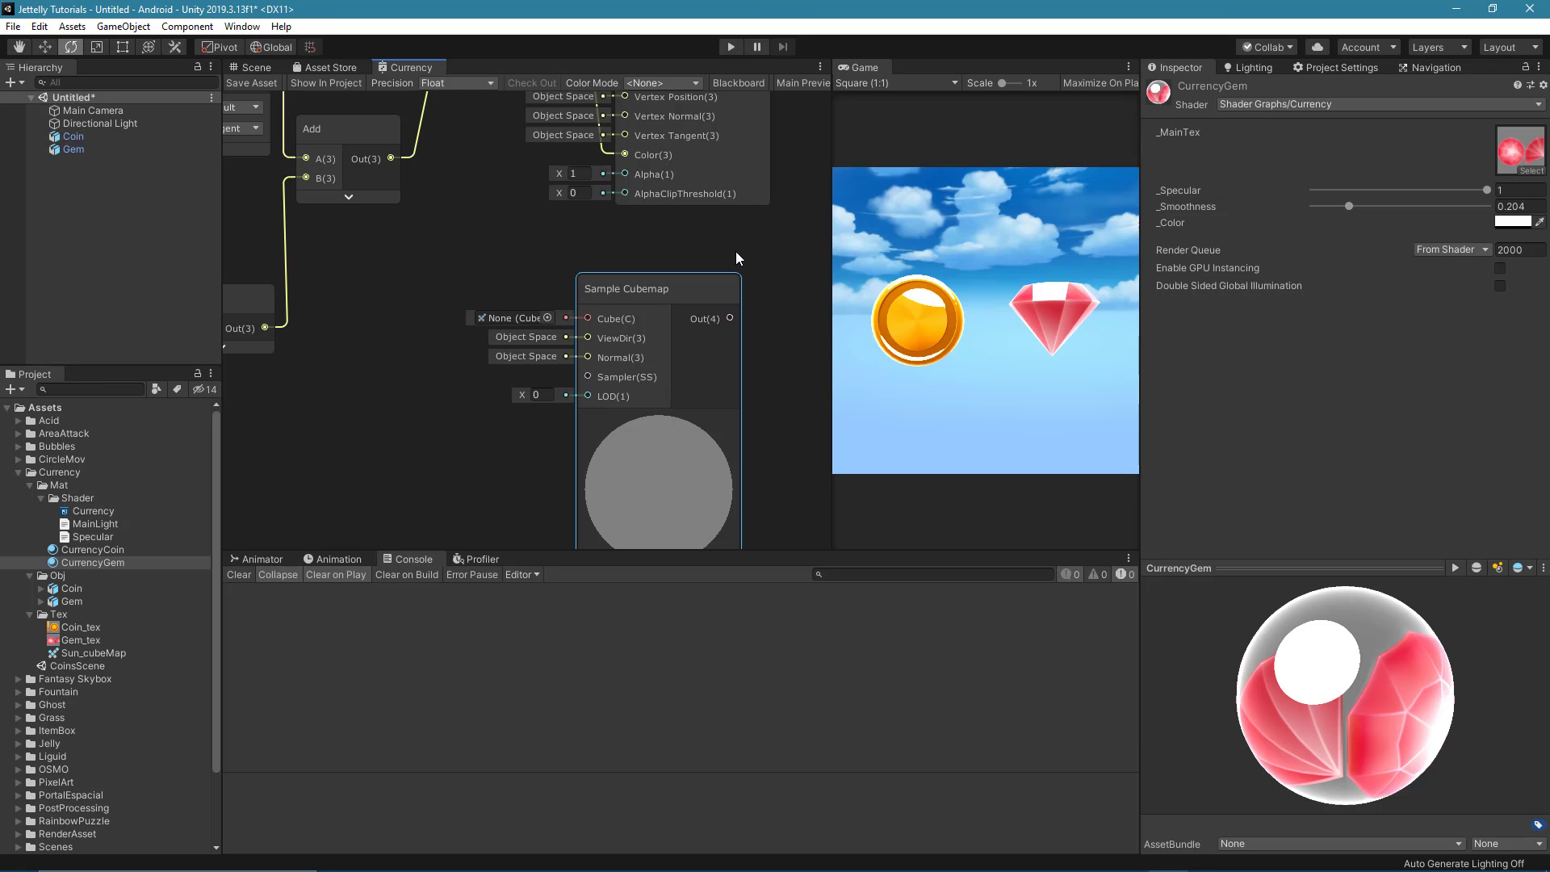
# Create a Cubemap property named _Reflection and place it into the graph.
pyautogui.click(742, 83)
pyautogui.click(464, 111)
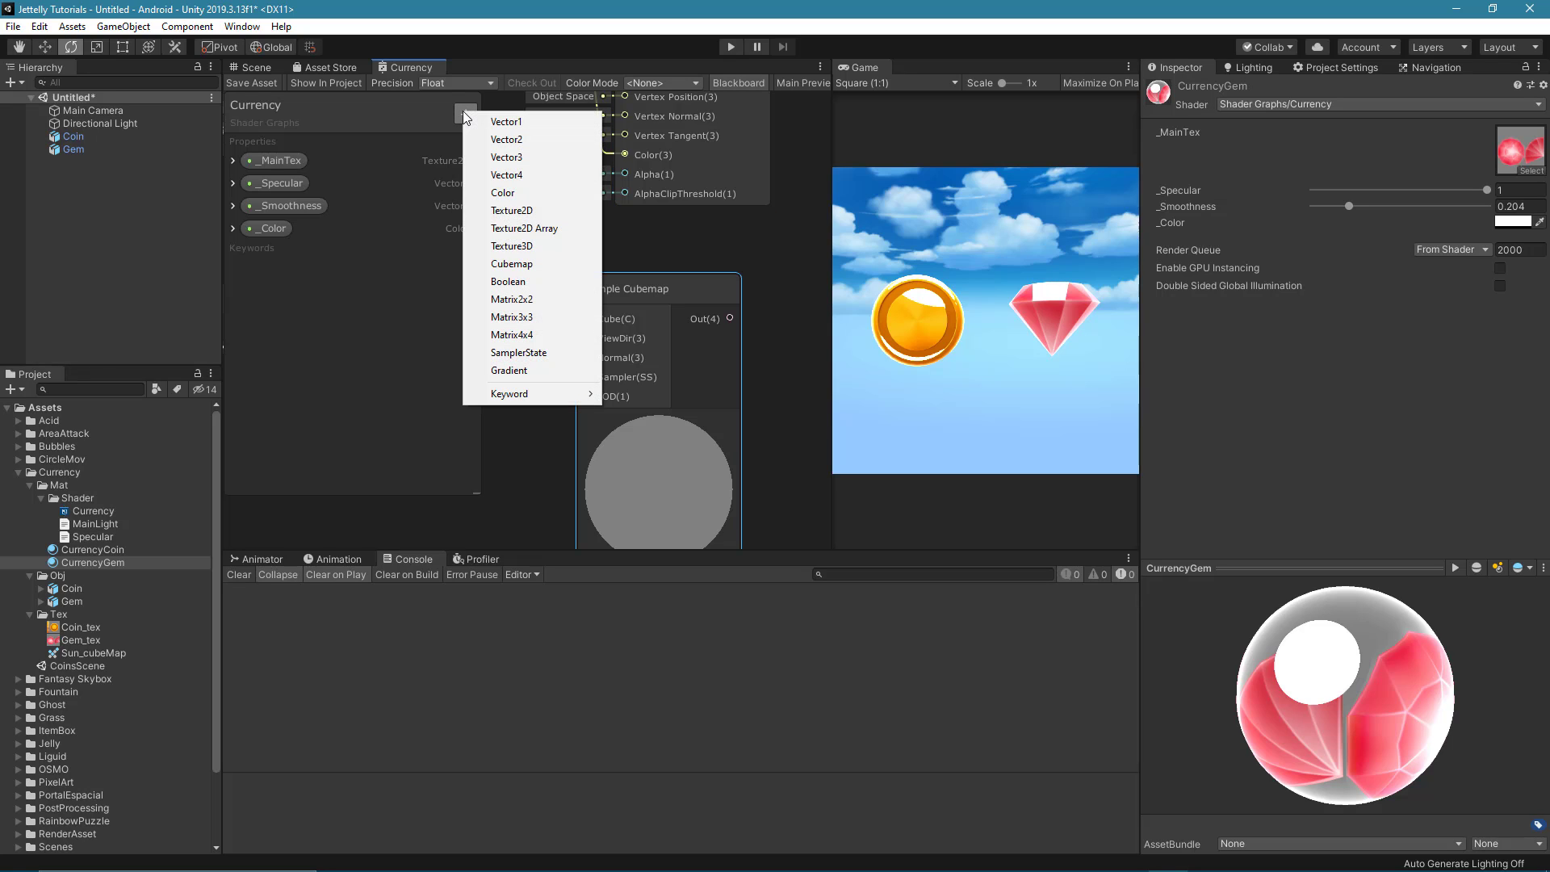
pyautogui.click(549, 265)
pyautogui.write('_Reflection')
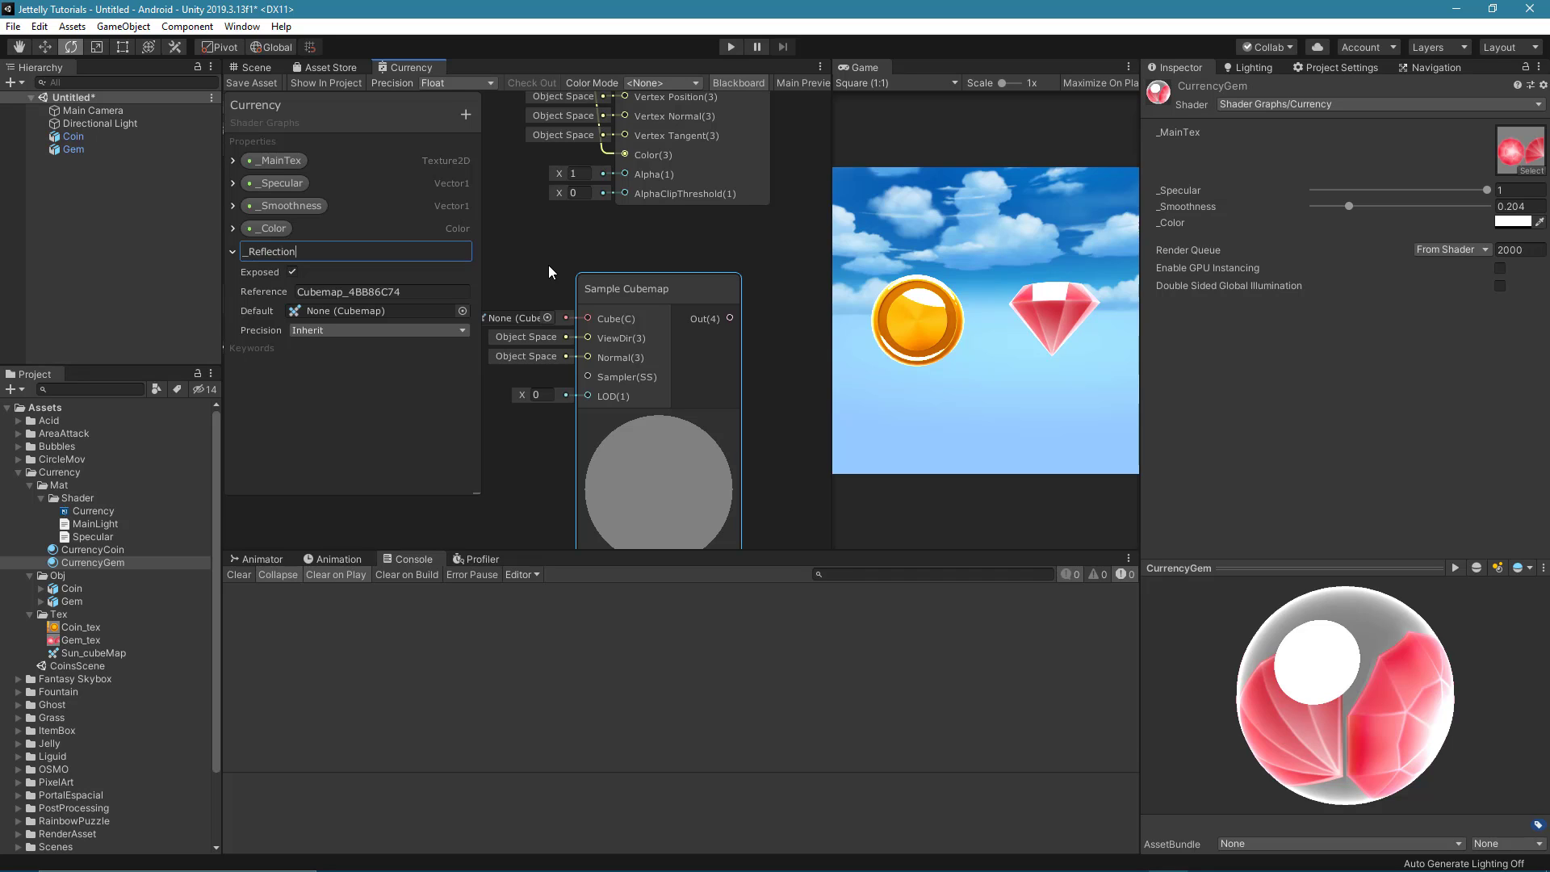
pyautogui.press('Return')
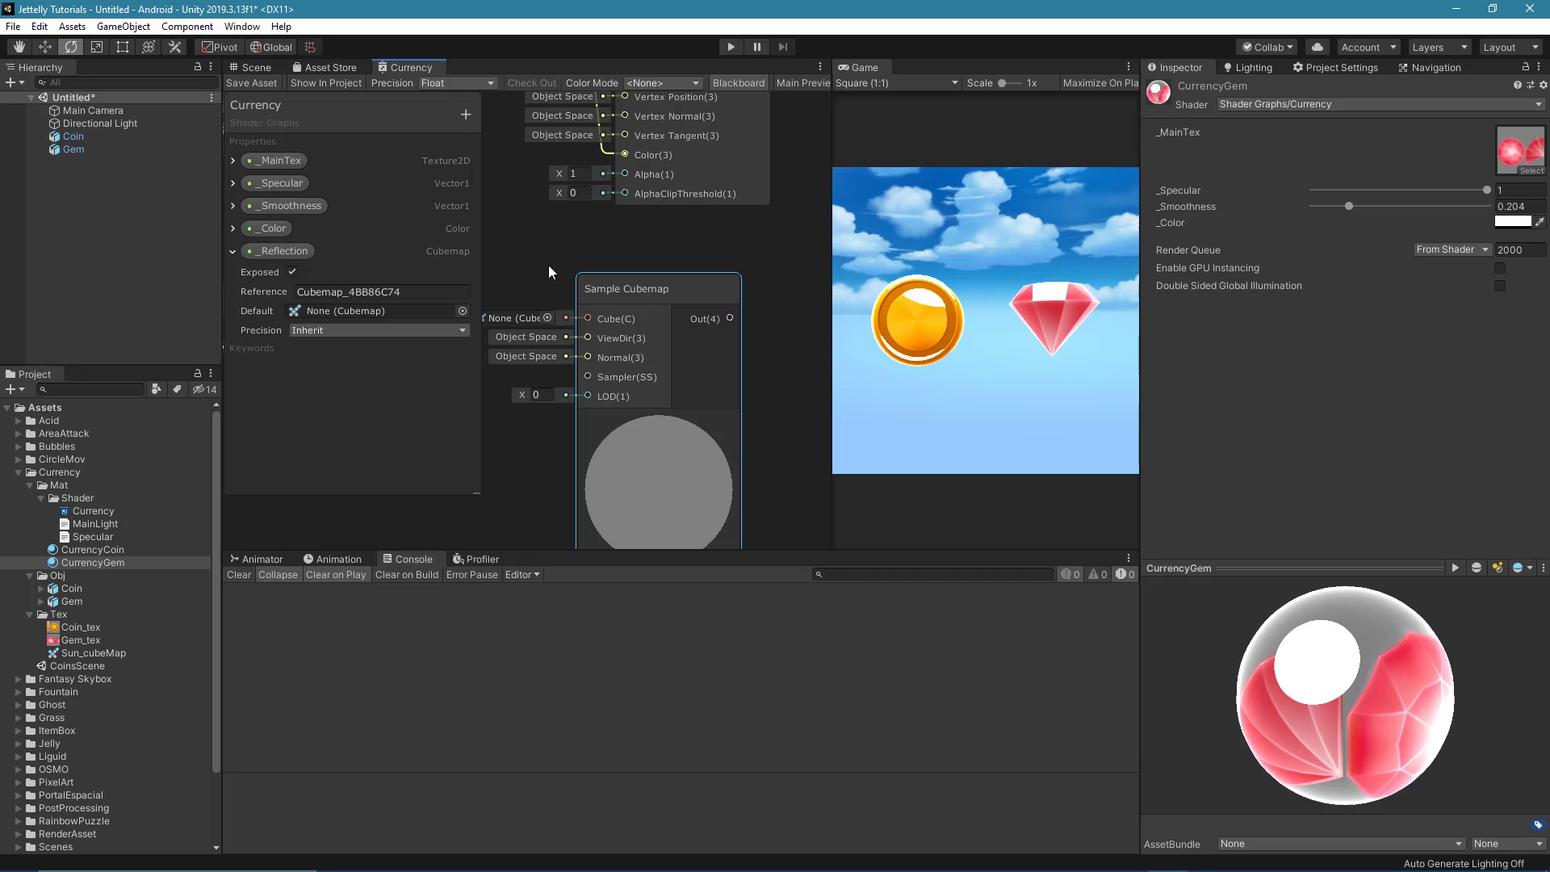
pyautogui.moveTo(279, 255)
pyautogui.mouseDown()
pyautogui.moveTo(533, 257)
pyautogui.moveTo(467, 221)
pyautogui.moveTo(611, 261)
pyautogui.mouseUp()
pyautogui.click(744, 84)
# Collapse the Sample Cubemap node's preview and frame it alongside the master node.
pyautogui.click(637, 398)
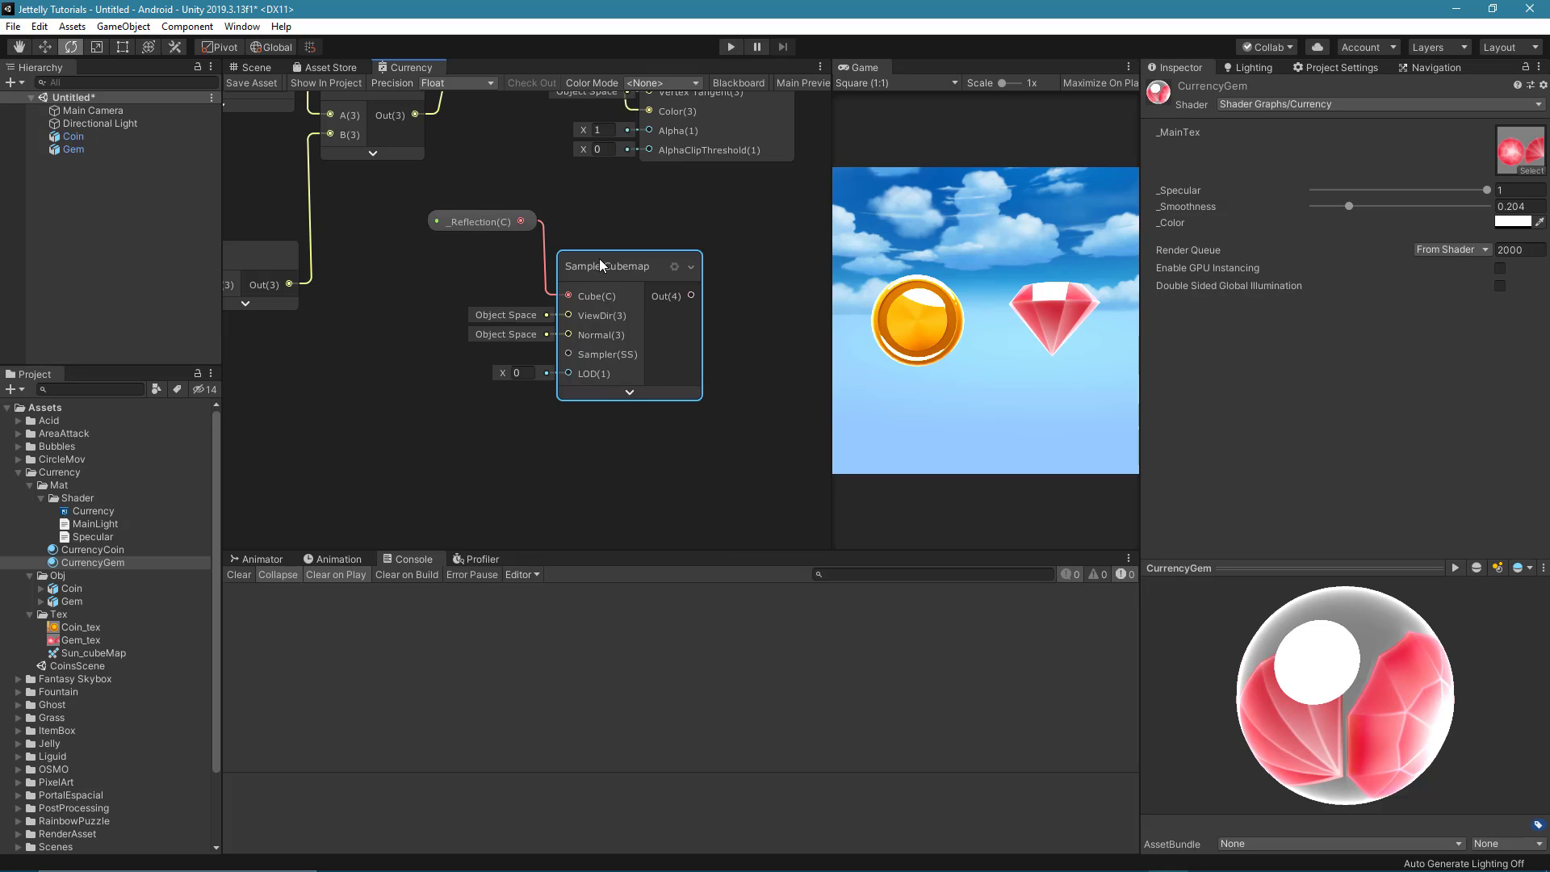
pyautogui.click(634, 270)
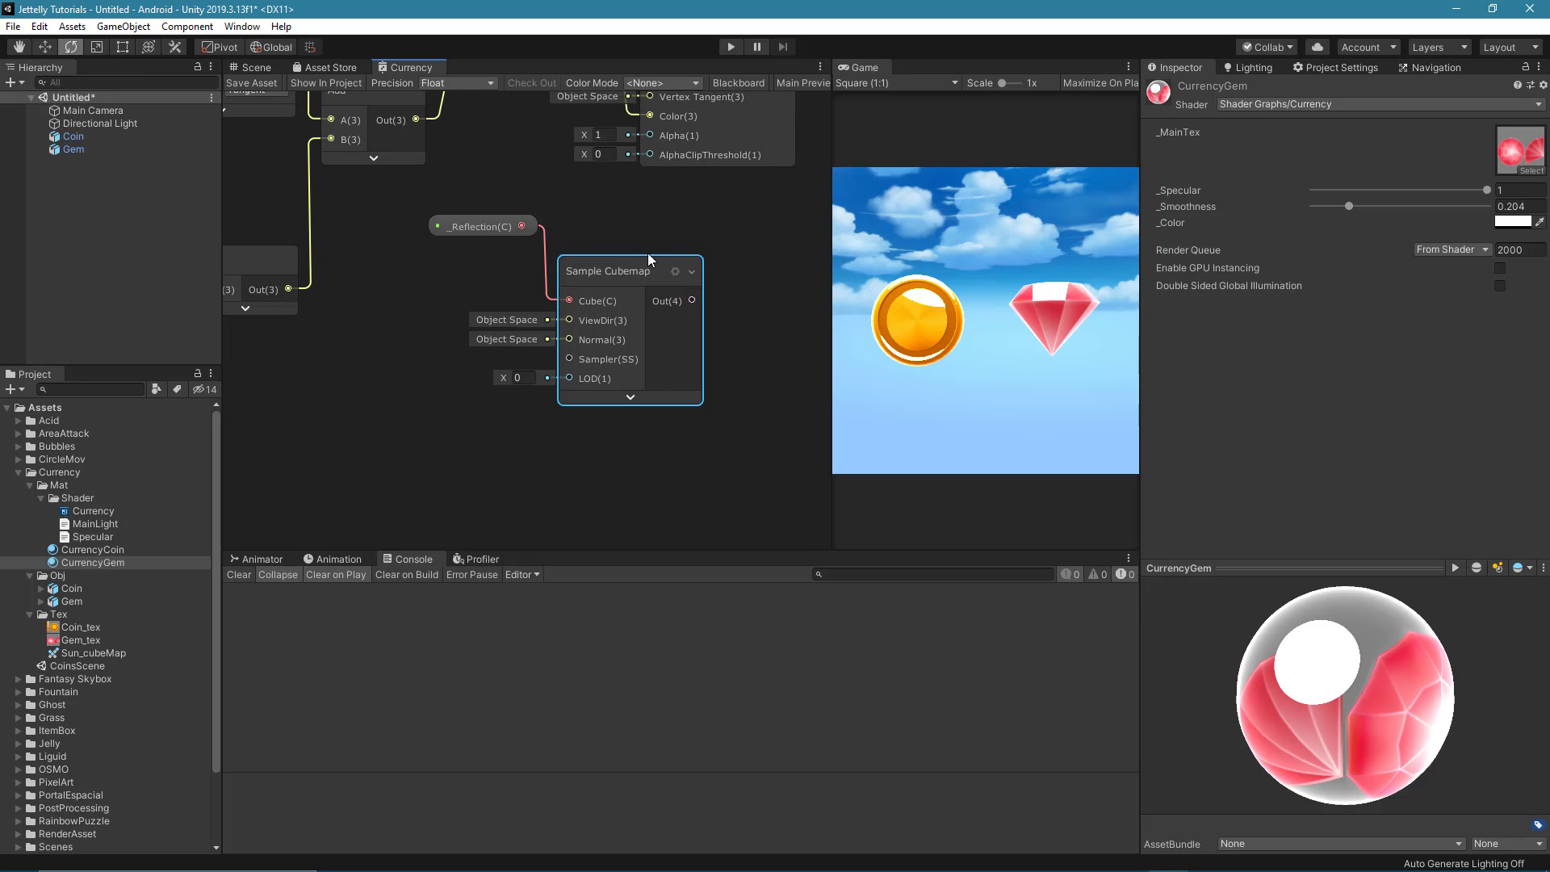
pyautogui.moveTo(705, 219); pyautogui.dragTo(526, 361, button='middle')
pyautogui.scroll(-3, 565, 362)
pyautogui.click(588, 360)
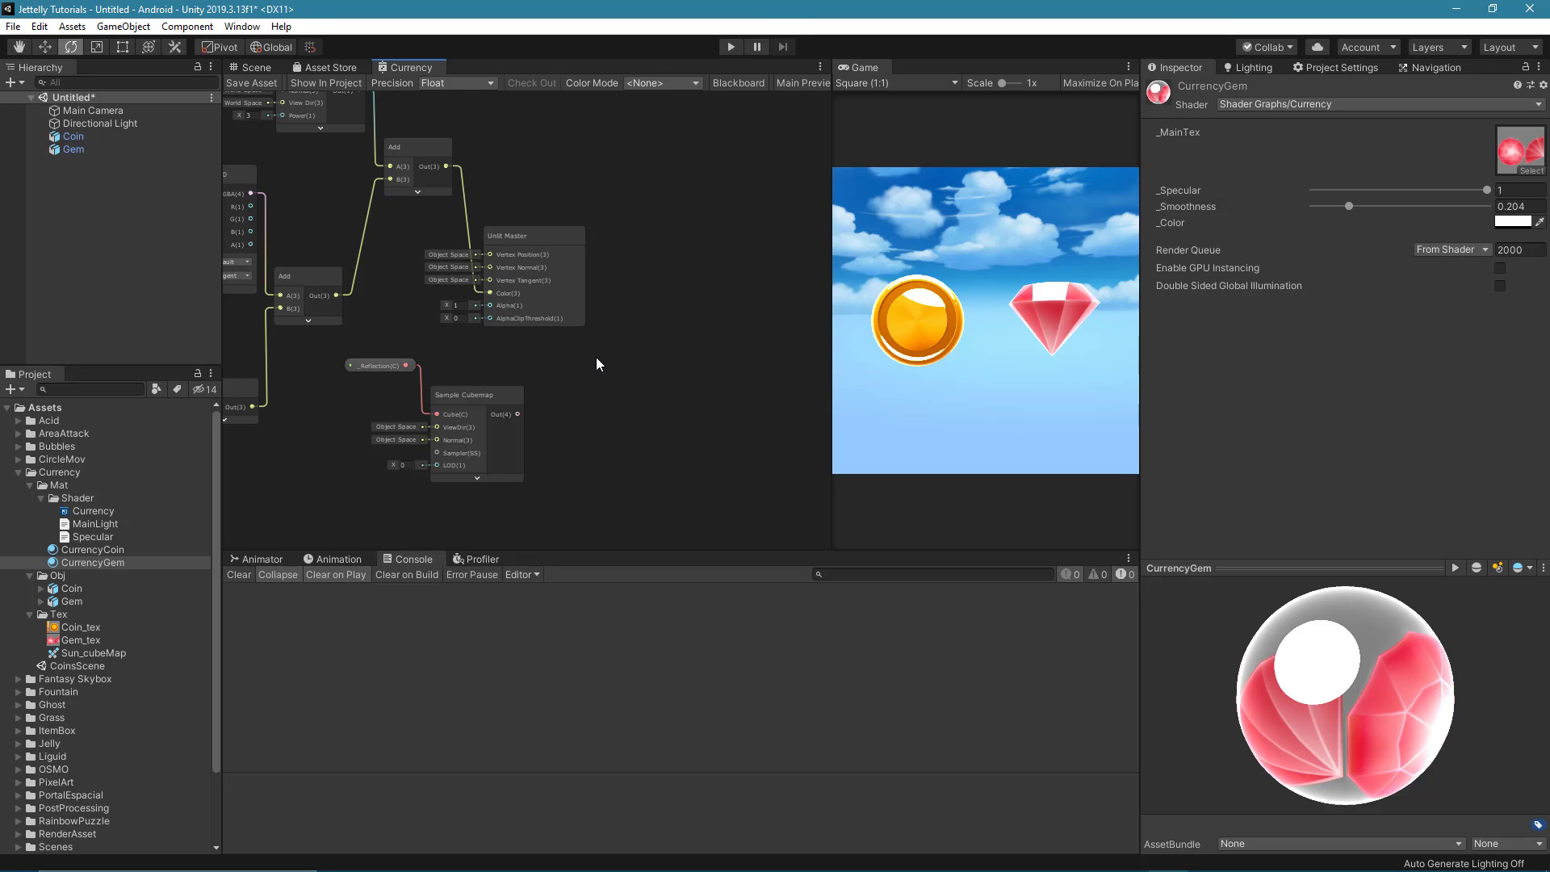
# Add an Overlay-mode Blend node beside the Unlit Master node.
pyautogui.press('space')
pyautogui.write('blen')
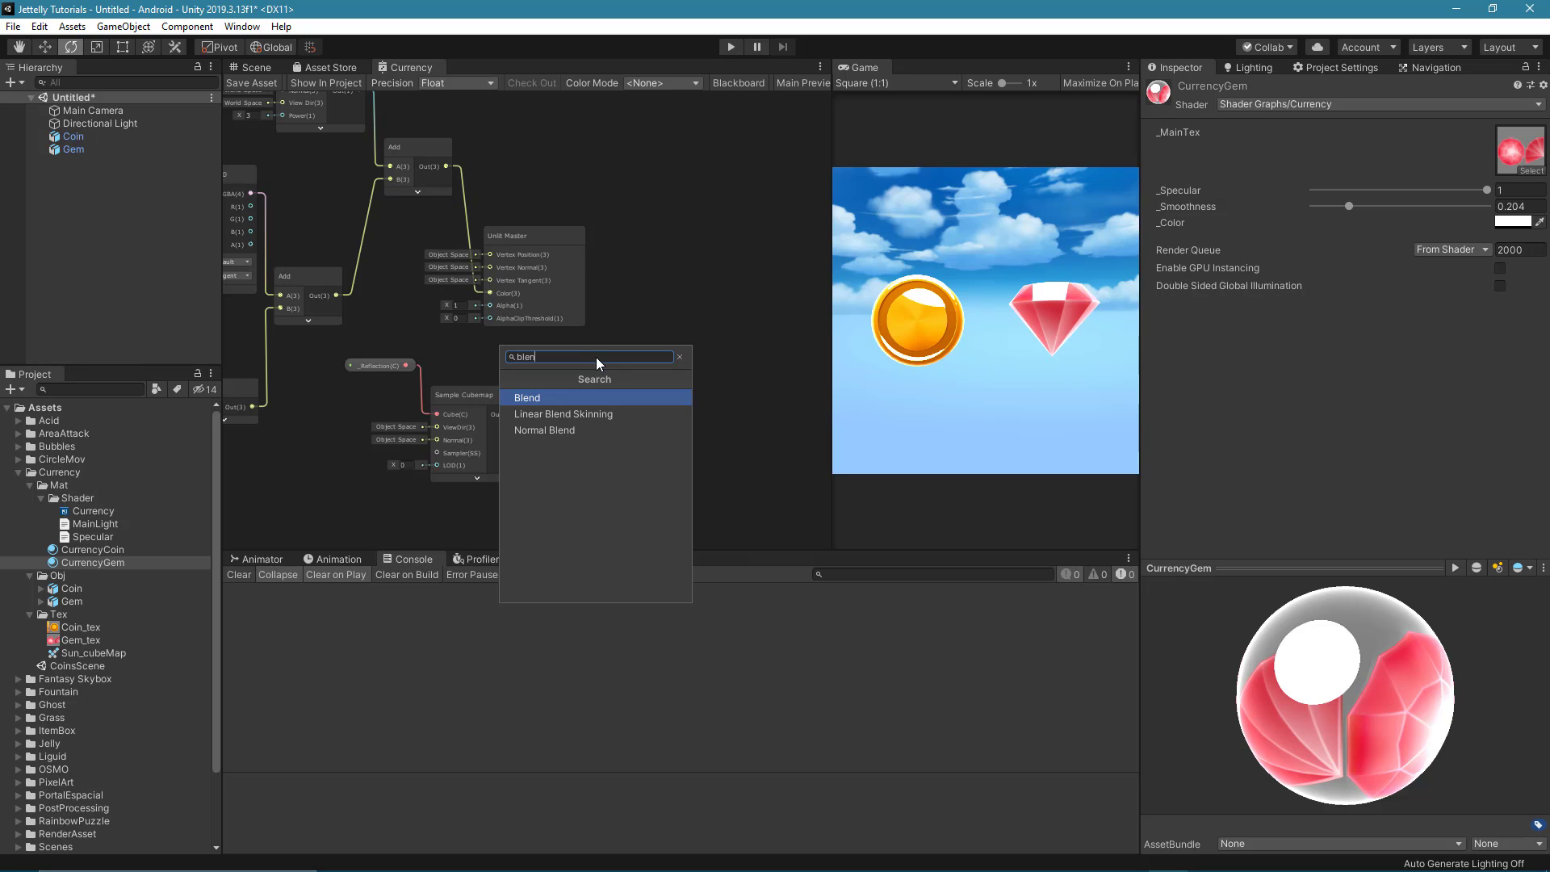
pyautogui.press('Return')
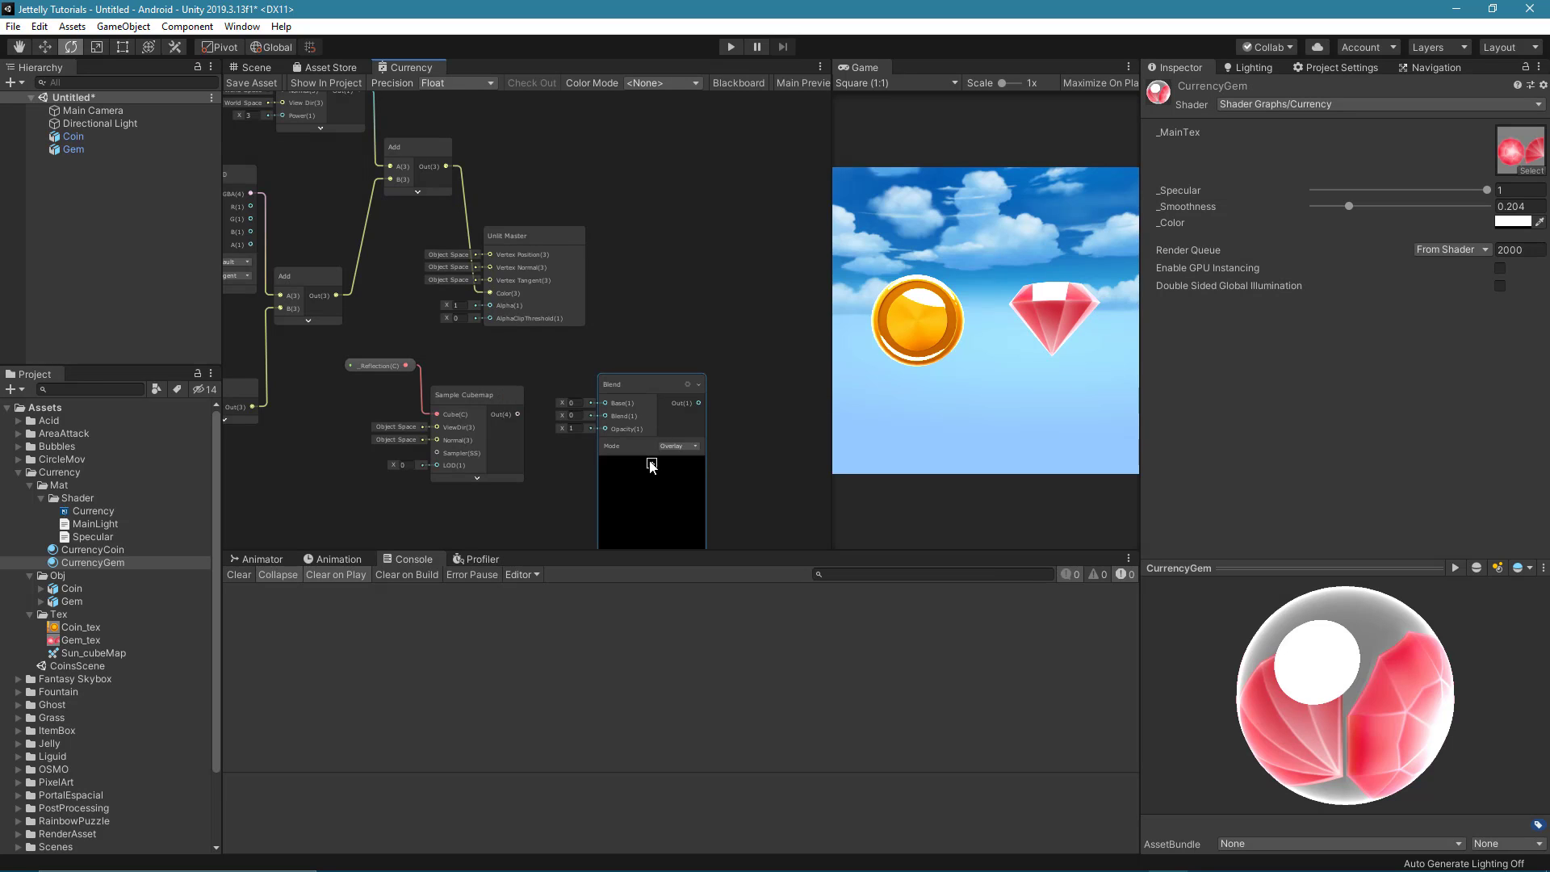
pyautogui.click(651, 464)
pyautogui.moveTo(521, 242); pyautogui.dragTo(709, 257)
pyautogui.moveTo(632, 394); pyautogui.dragTo(568, 275)
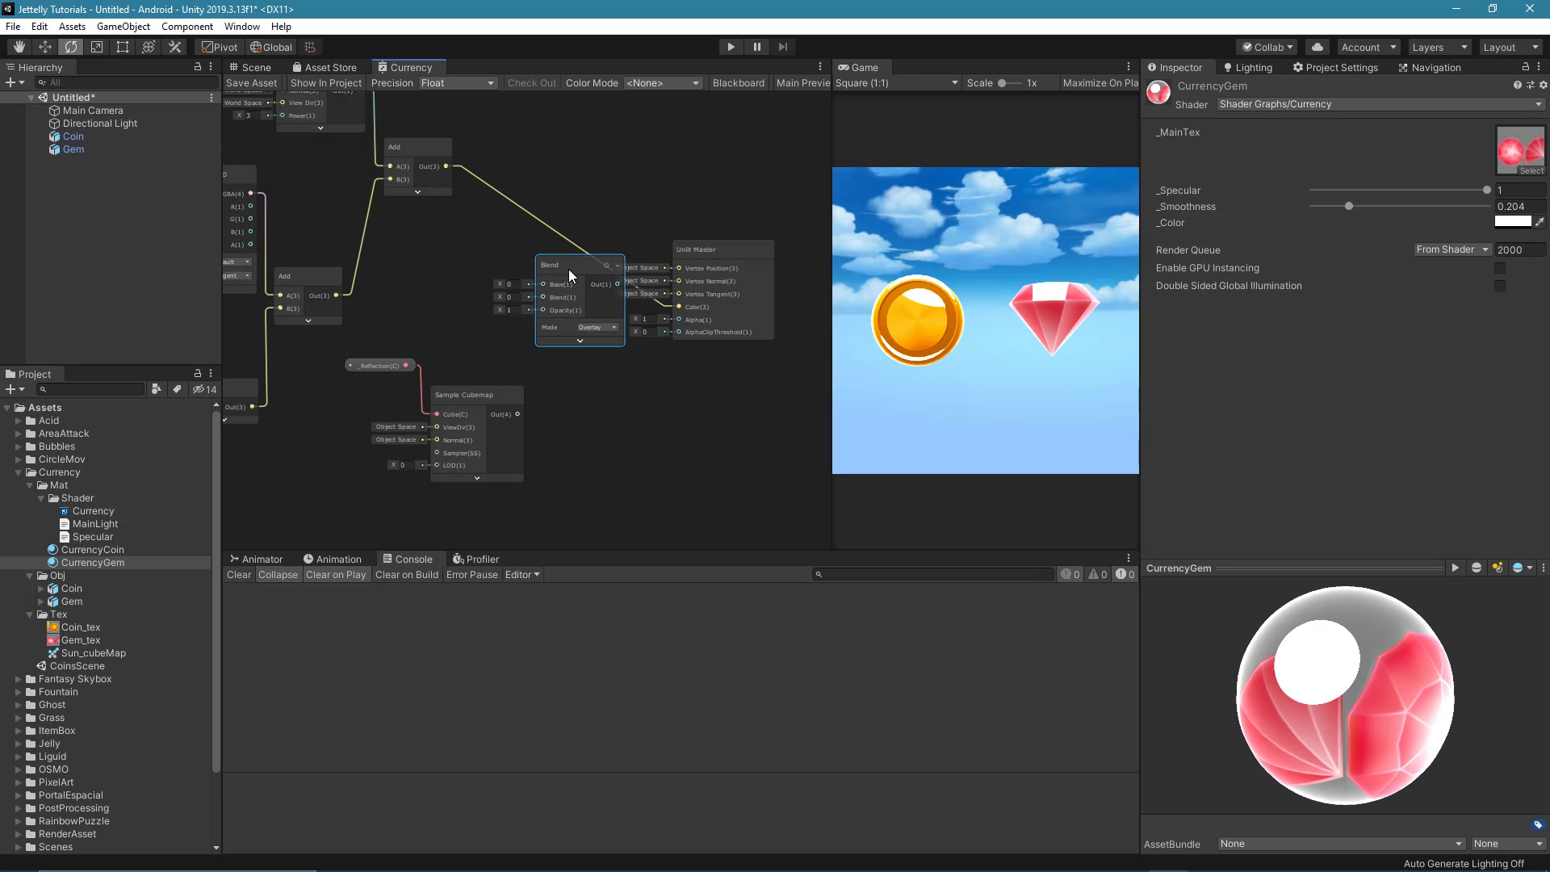
pyautogui.scroll(2, 569, 275)
# Wire the Add result and cubemap sample into Blend, Blend into master Color, and save.
pyautogui.moveTo(426, 151); pyautogui.dragTo(535, 273)
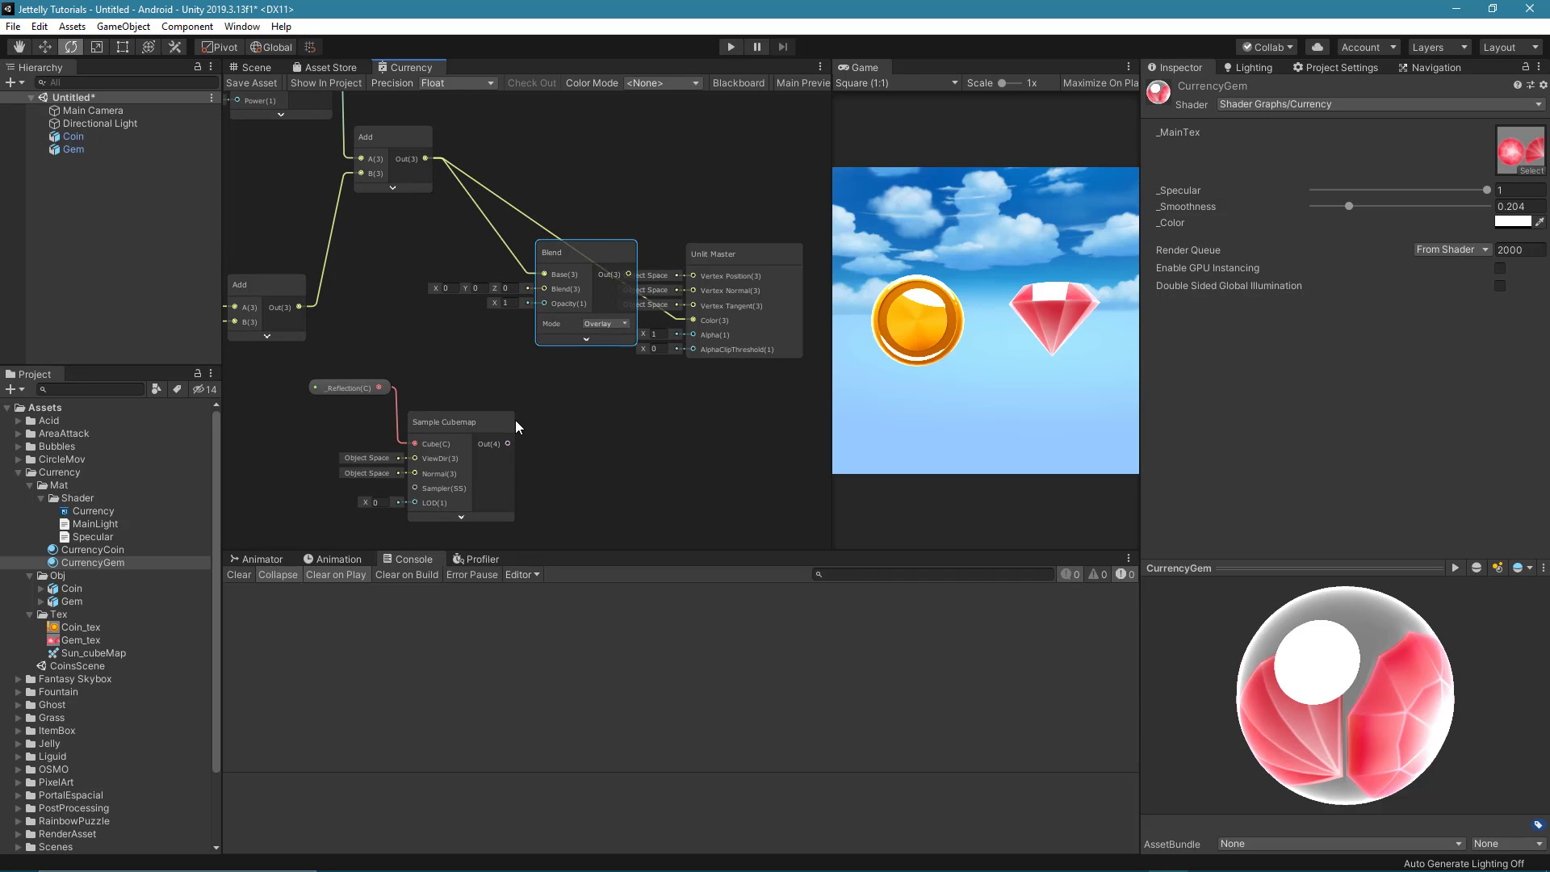
pyautogui.moveTo(508, 443); pyautogui.dragTo(544, 288)
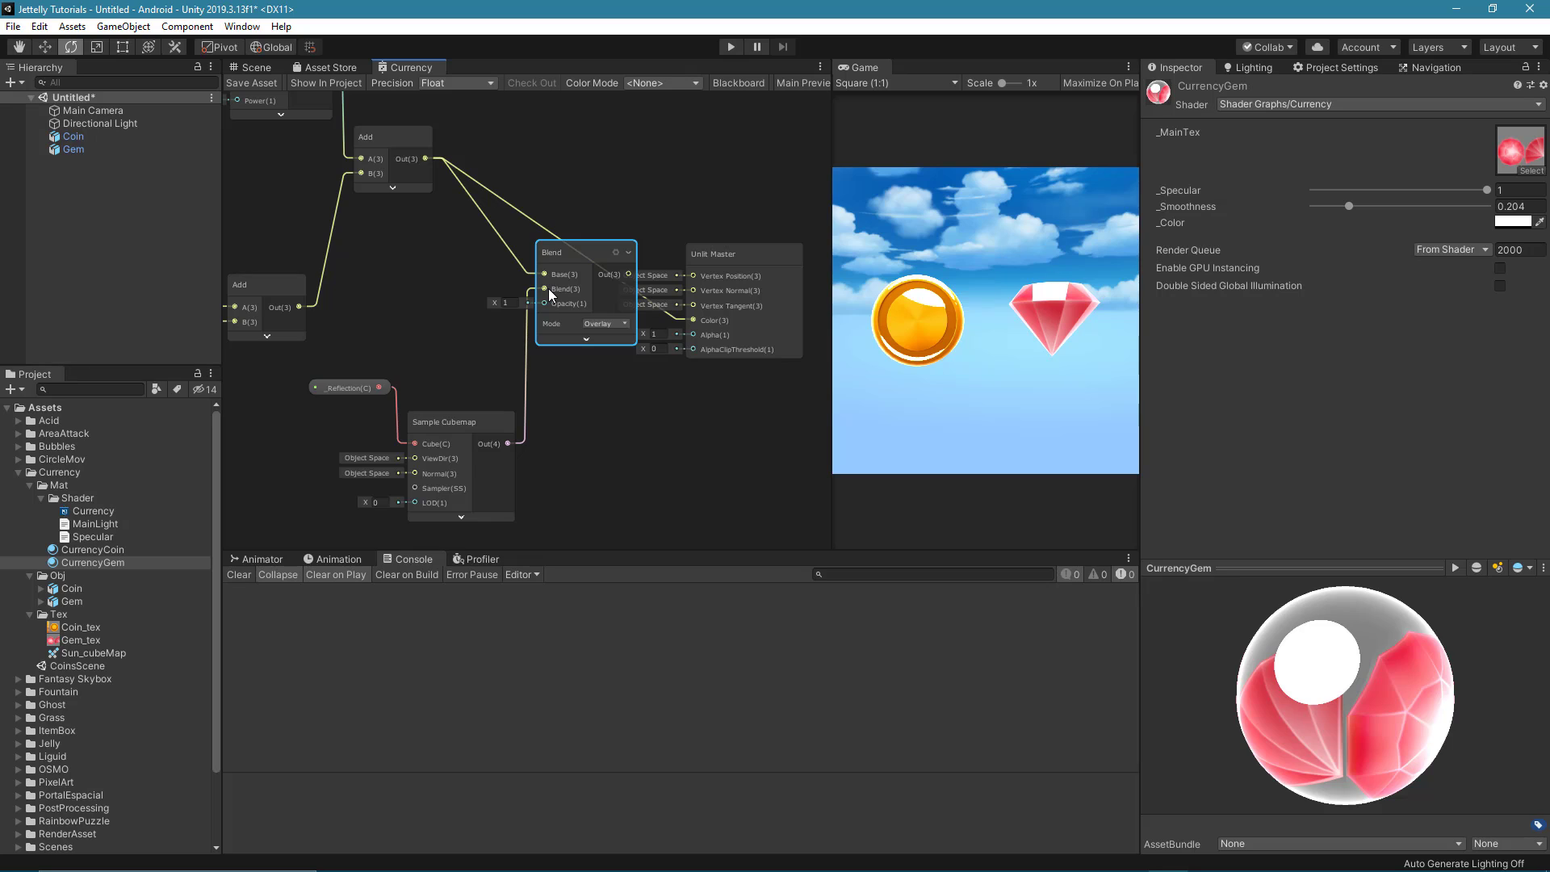
pyautogui.moveTo(628, 278); pyautogui.dragTo(692, 320)
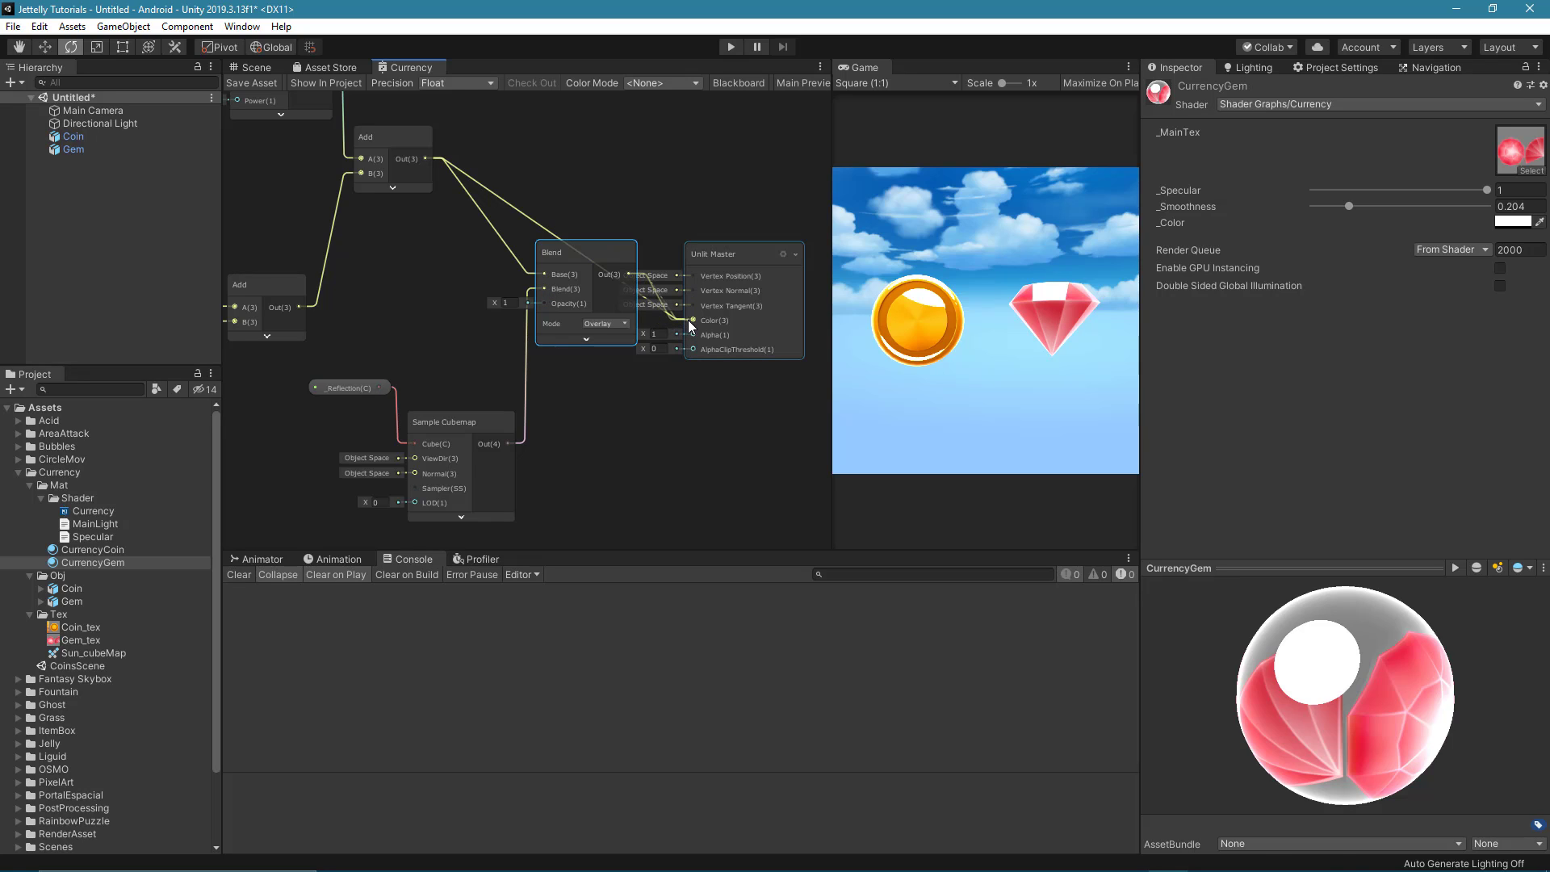
pyautogui.moveTo(723, 253); pyautogui.dragTo(733, 205)
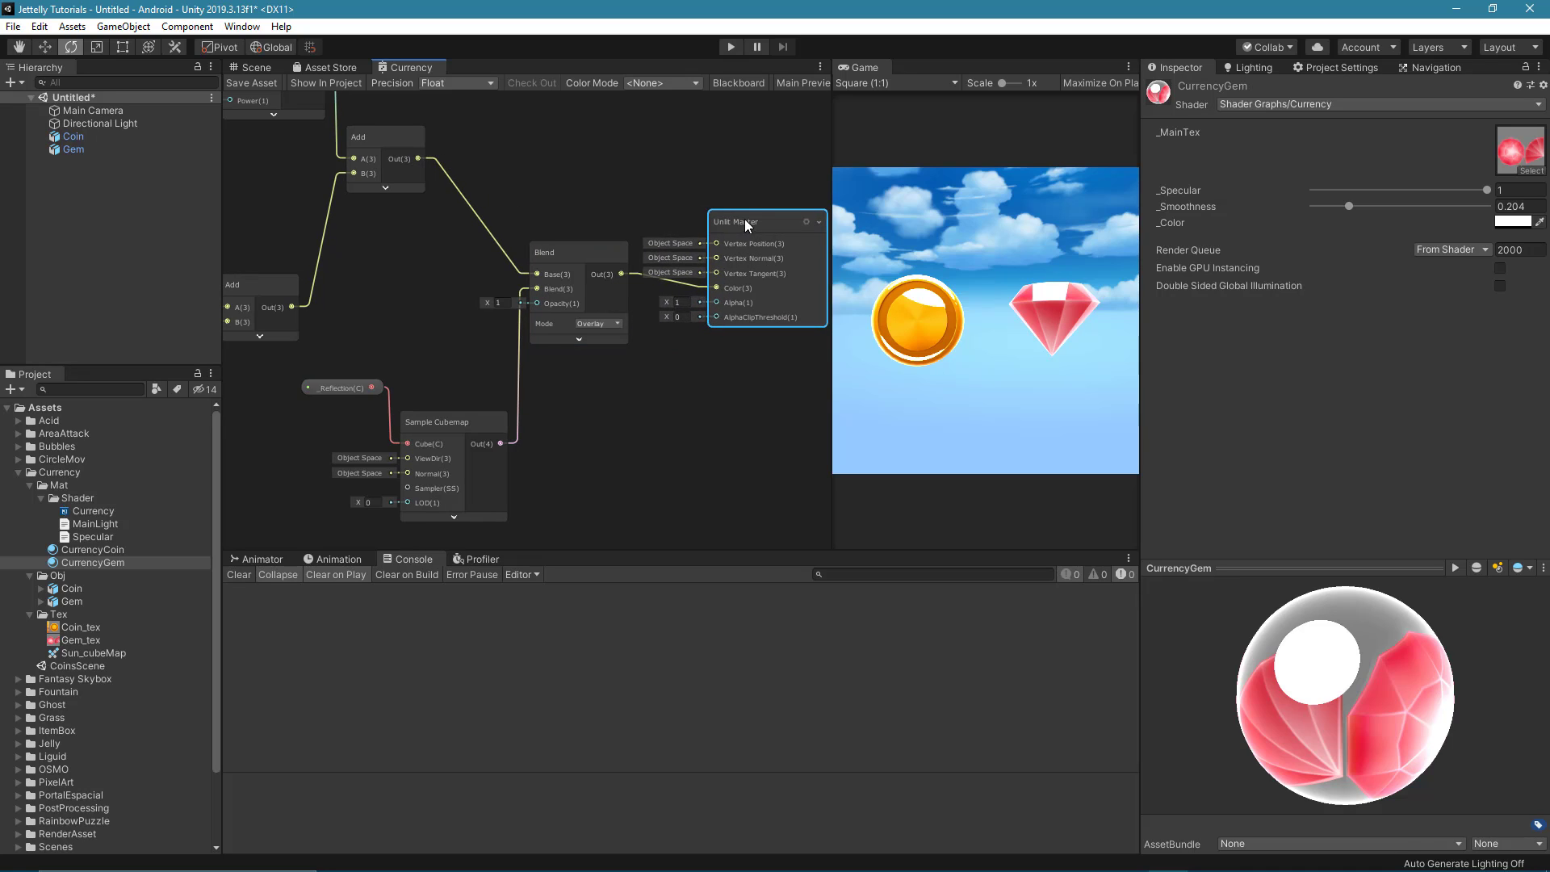
pyautogui.scroll(-5, 583, 357)
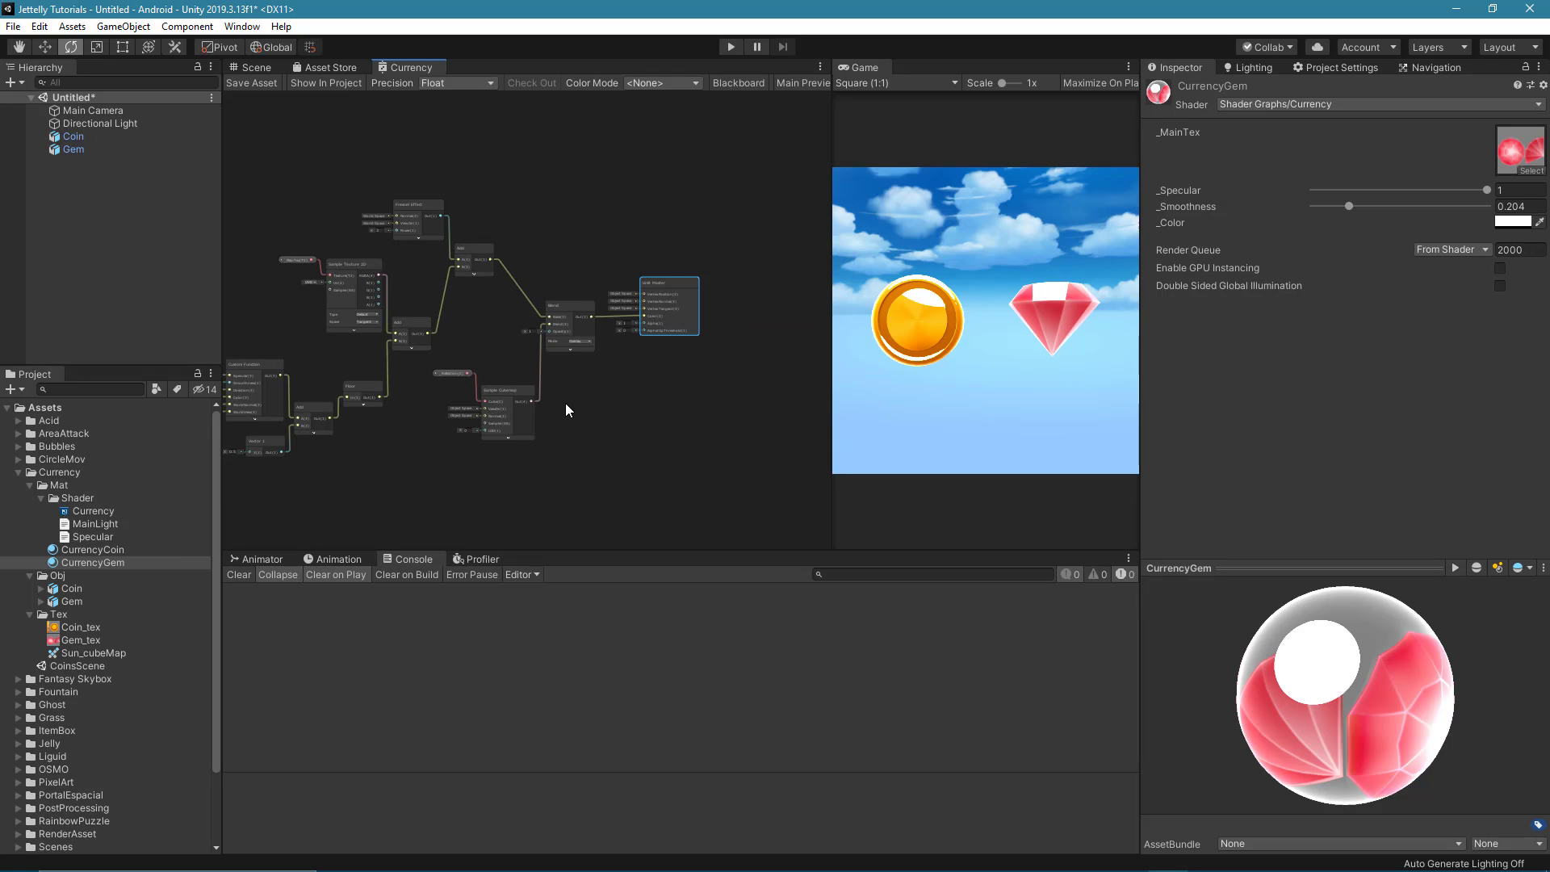
pyautogui.moveTo(565, 403); pyautogui.dragTo(719, 332, button='middle')
pyautogui.moveTo(548, 248); pyautogui.dragTo(552, 247, button='middle')
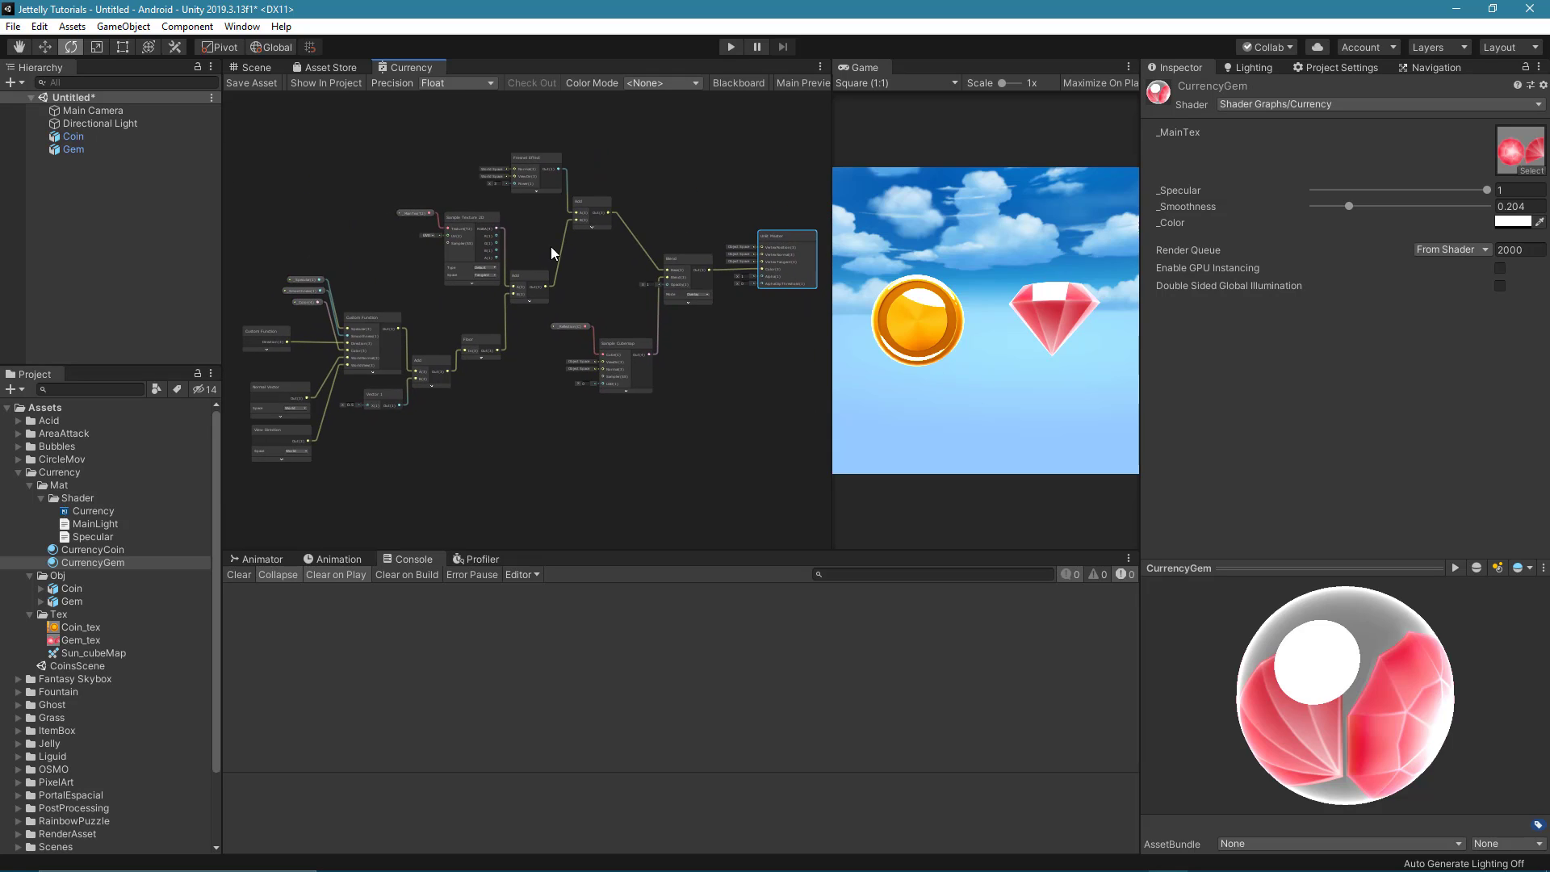
pyautogui.click(261, 86)
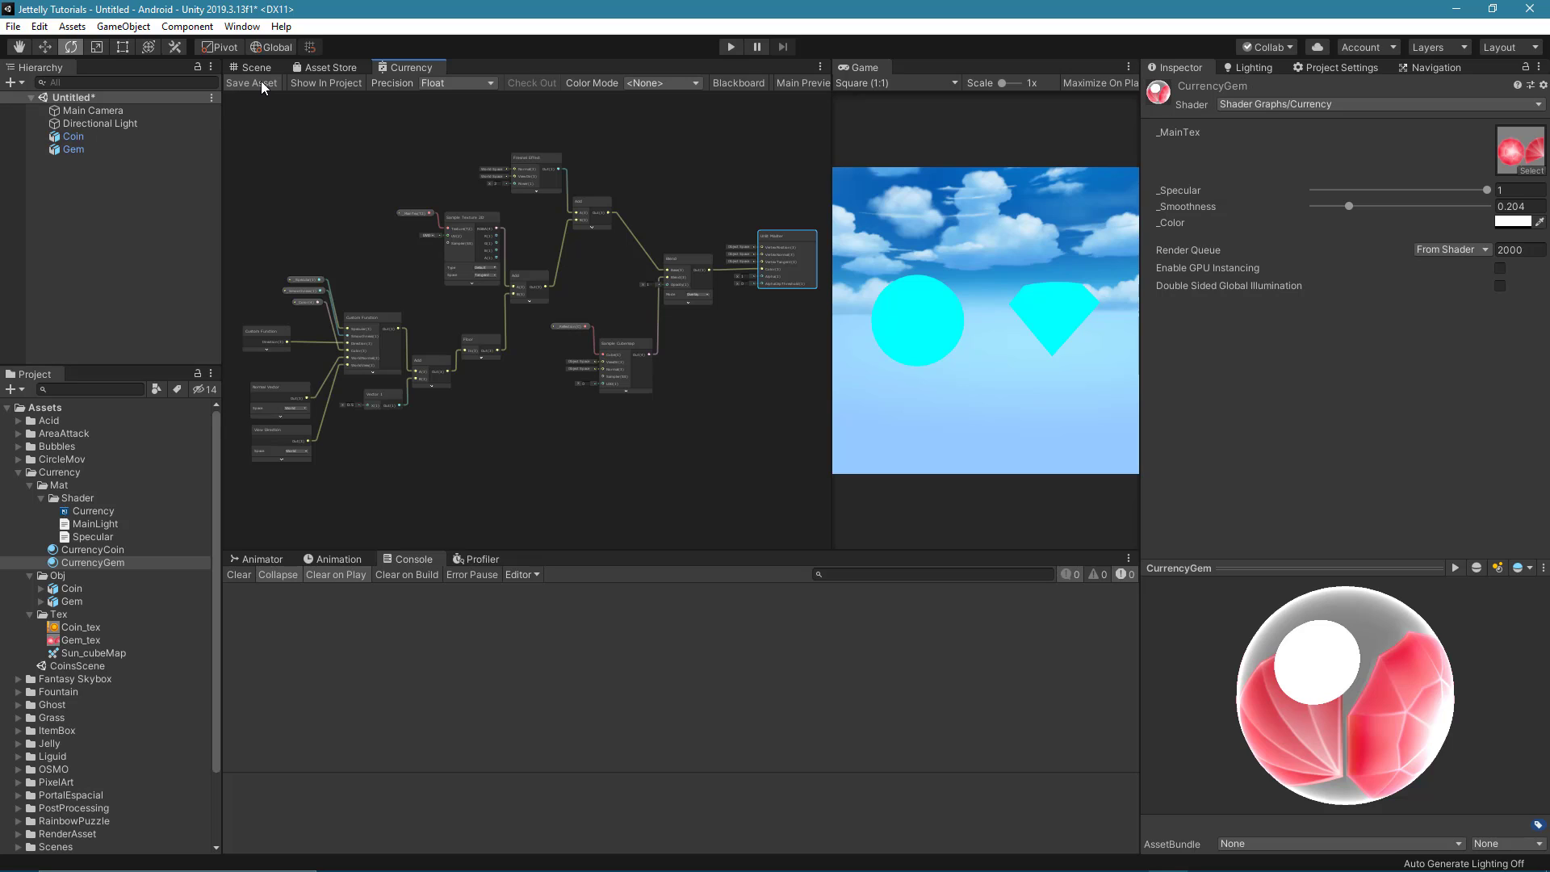
pyautogui.click(258, 69)
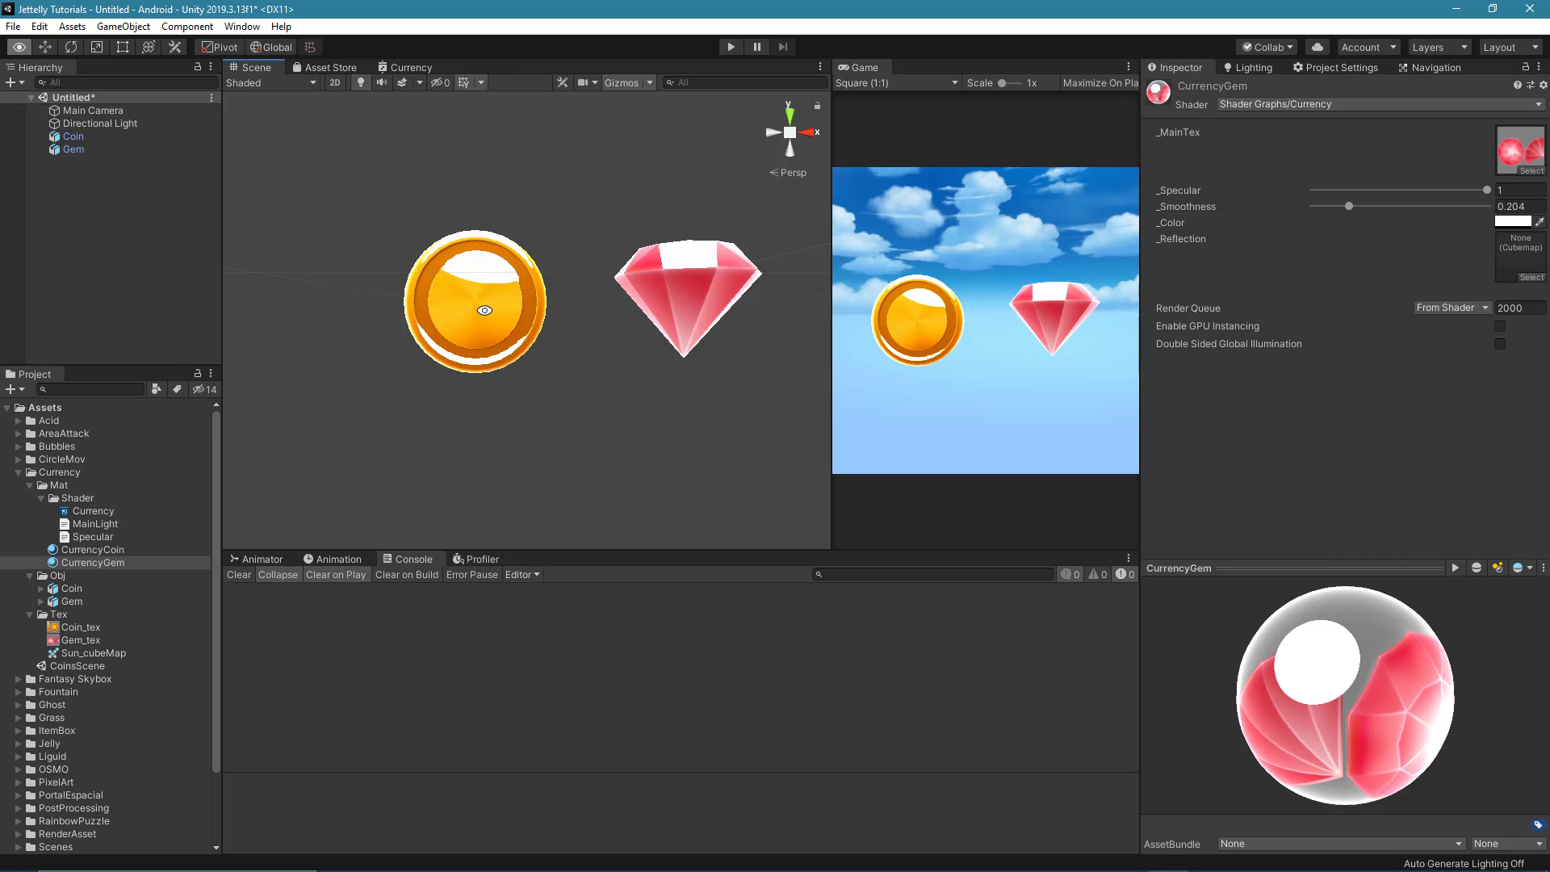
# Inspect the Sun_cubeMap cubemap, enlarging and rotating its preview to see the horizon.
pyautogui.keyDown('alt'); pyautogui.moveTo(485, 310); pyautogui.dragTo(562, 401); pyautogui.keyUp('alt')
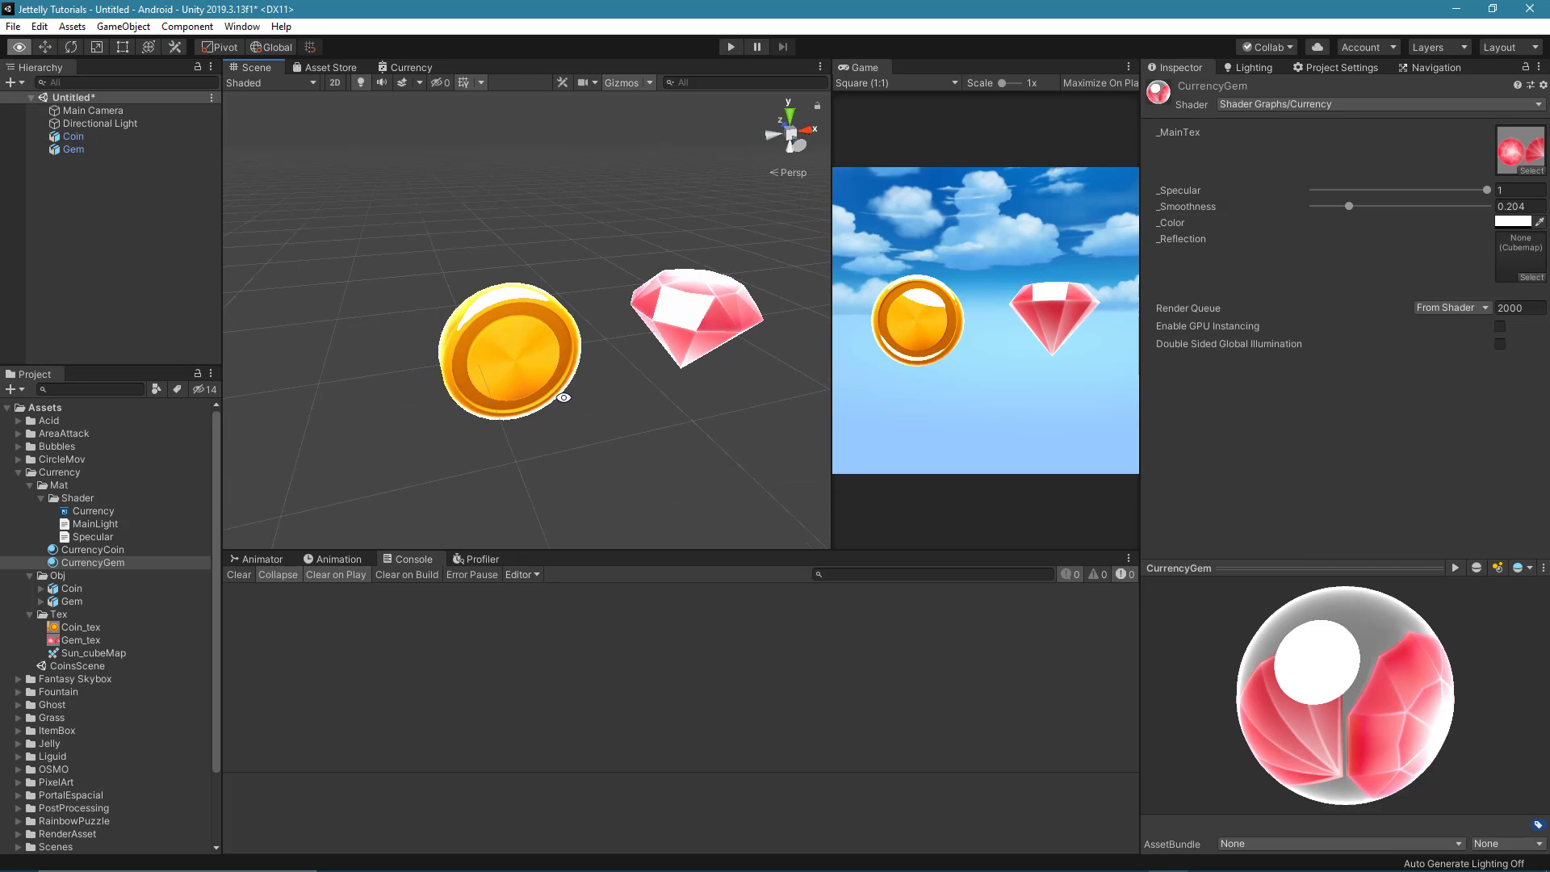
pyautogui.click(105, 654)
pyautogui.moveTo(1390, 562); pyautogui.dragTo(1371, 477)
pyautogui.moveTo(1347, 617)
pyautogui.keyDown('alt'); pyautogui.mouseDown()
pyautogui.moveTo(1325, 764)
pyautogui.moveTo(1435, 604)
pyautogui.moveTo(1325, 523)
pyautogui.moveTo(1286, 690)
pyautogui.moveTo(1416, 649)
pyautogui.moveTo(1327, 535)
pyautogui.moveTo(1293, 664)
pyautogui.moveTo(1272, 685)
pyautogui.mouseUp(); pyautogui.keyUp('alt')
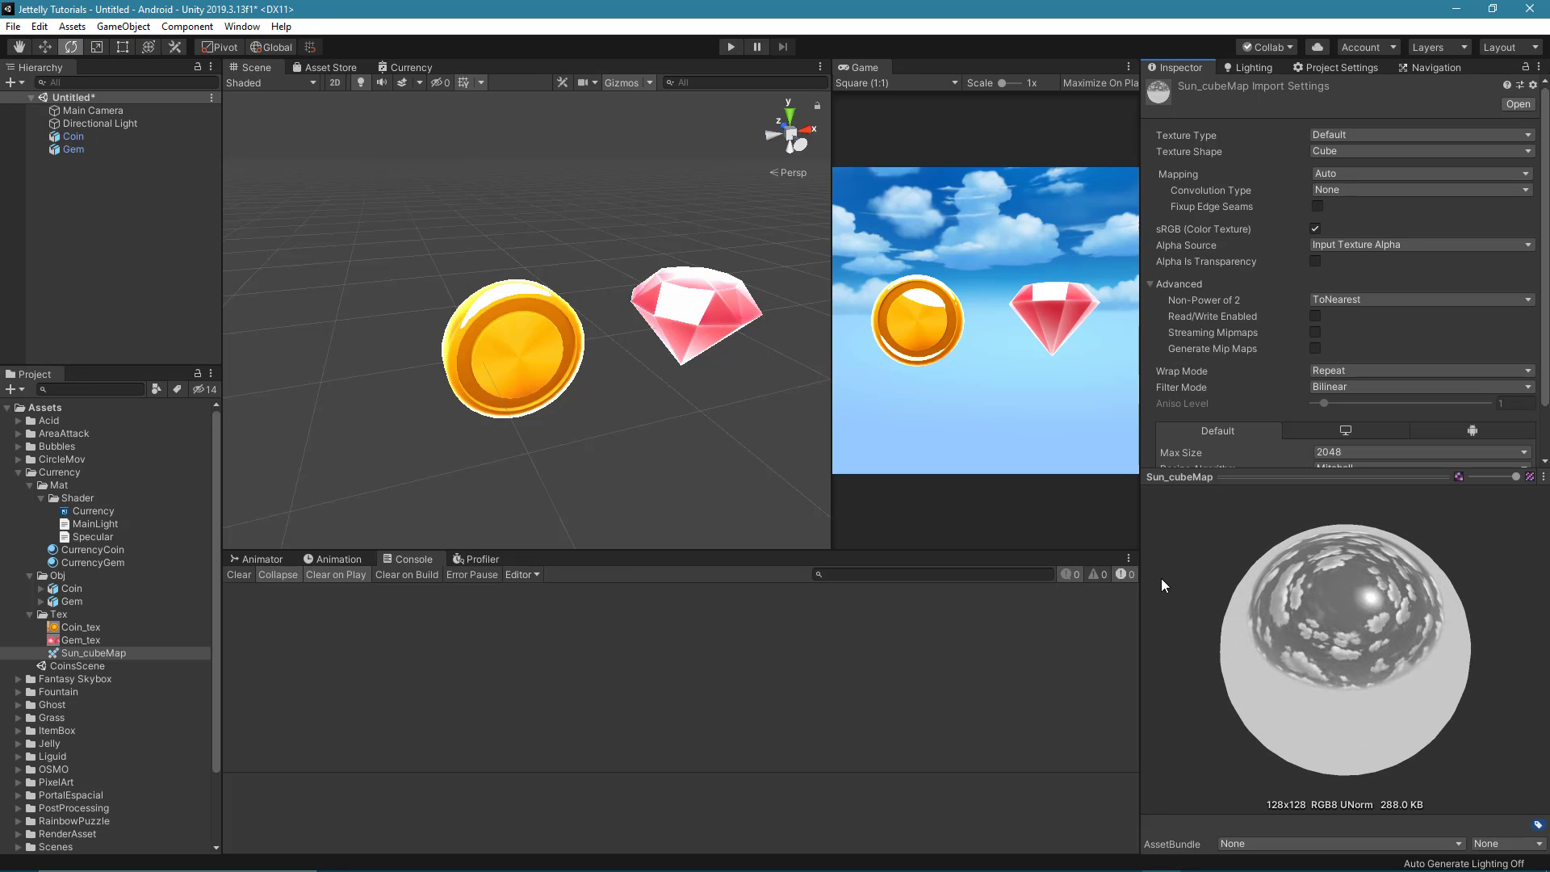
# Assign Sun_cubeMap to the _Reflection slot of both CurrencyCoin and CurrencyGem materials.
pyautogui.click(97, 549)
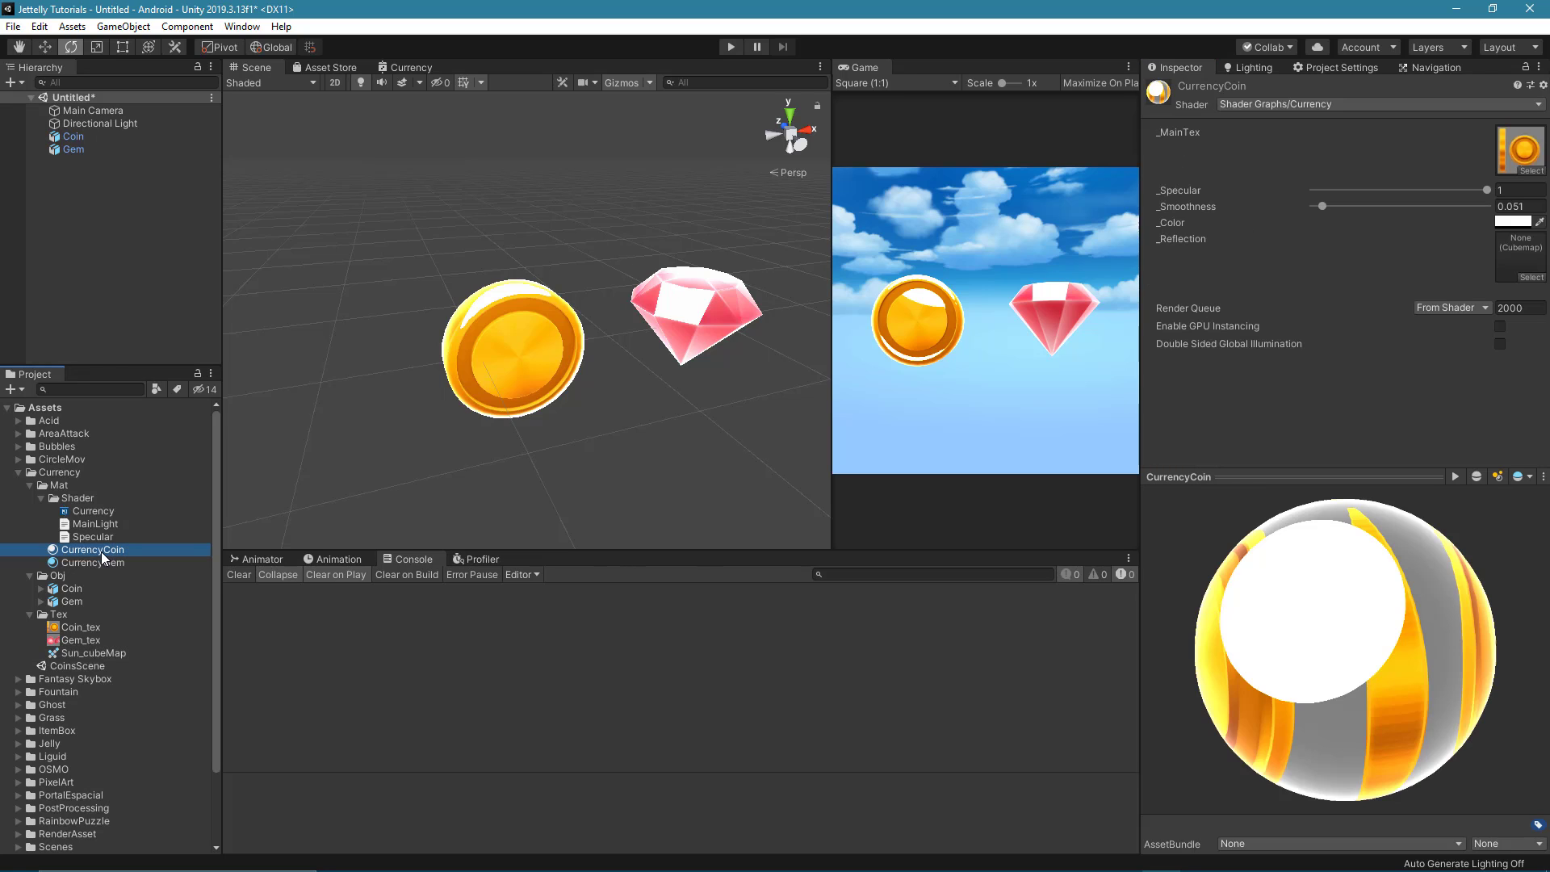
pyautogui.moveTo(76, 652); pyautogui.dragTo(1515, 264)
pyautogui.click(97, 563)
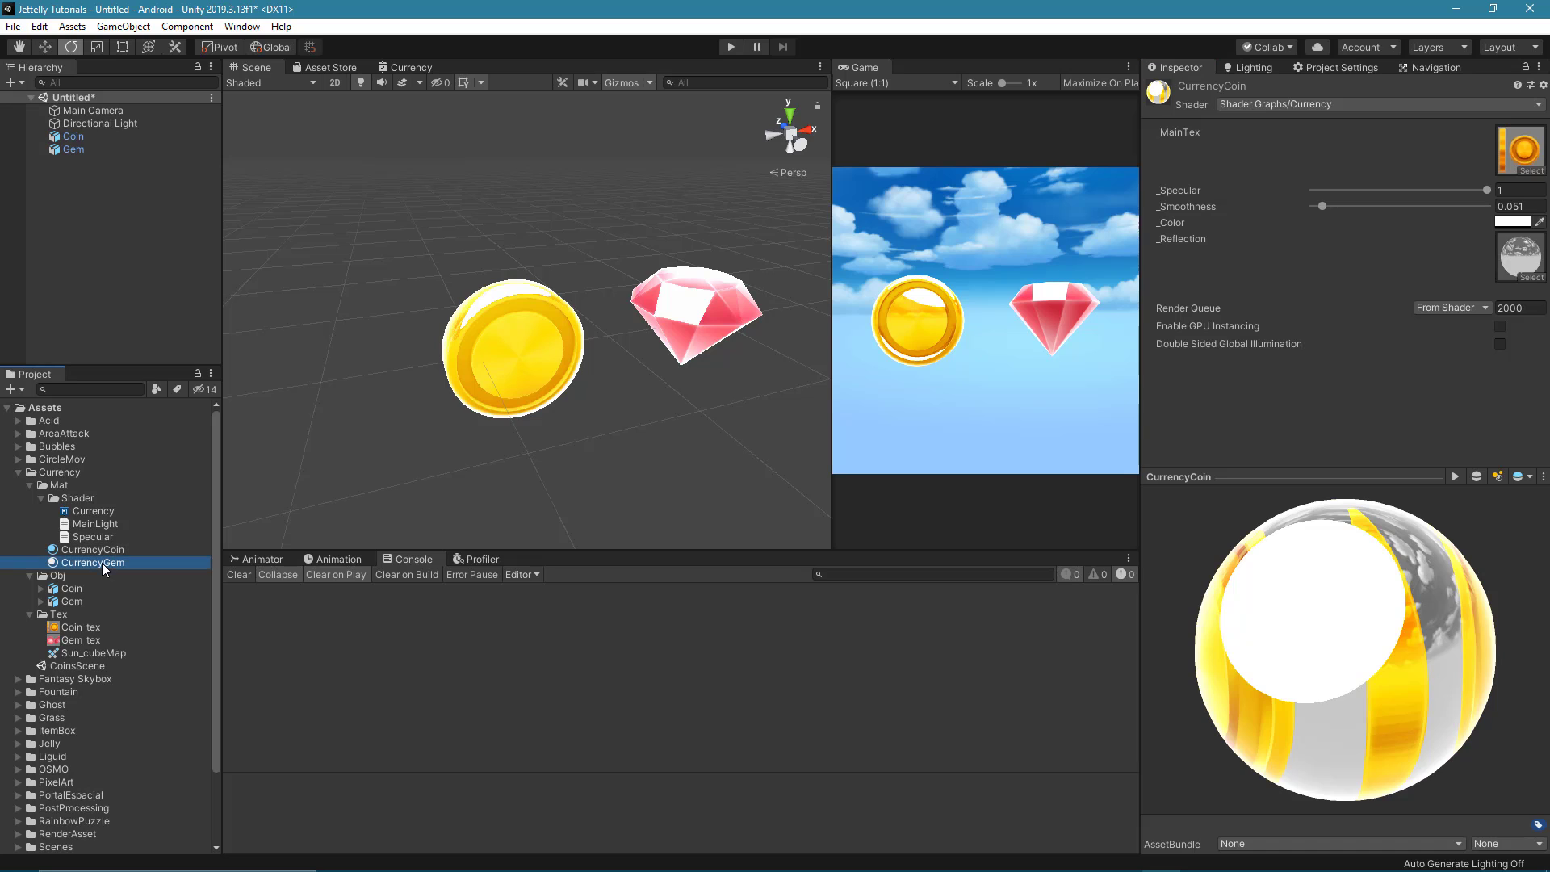
pyautogui.moveTo(94, 659); pyautogui.dragTo(1520, 257)
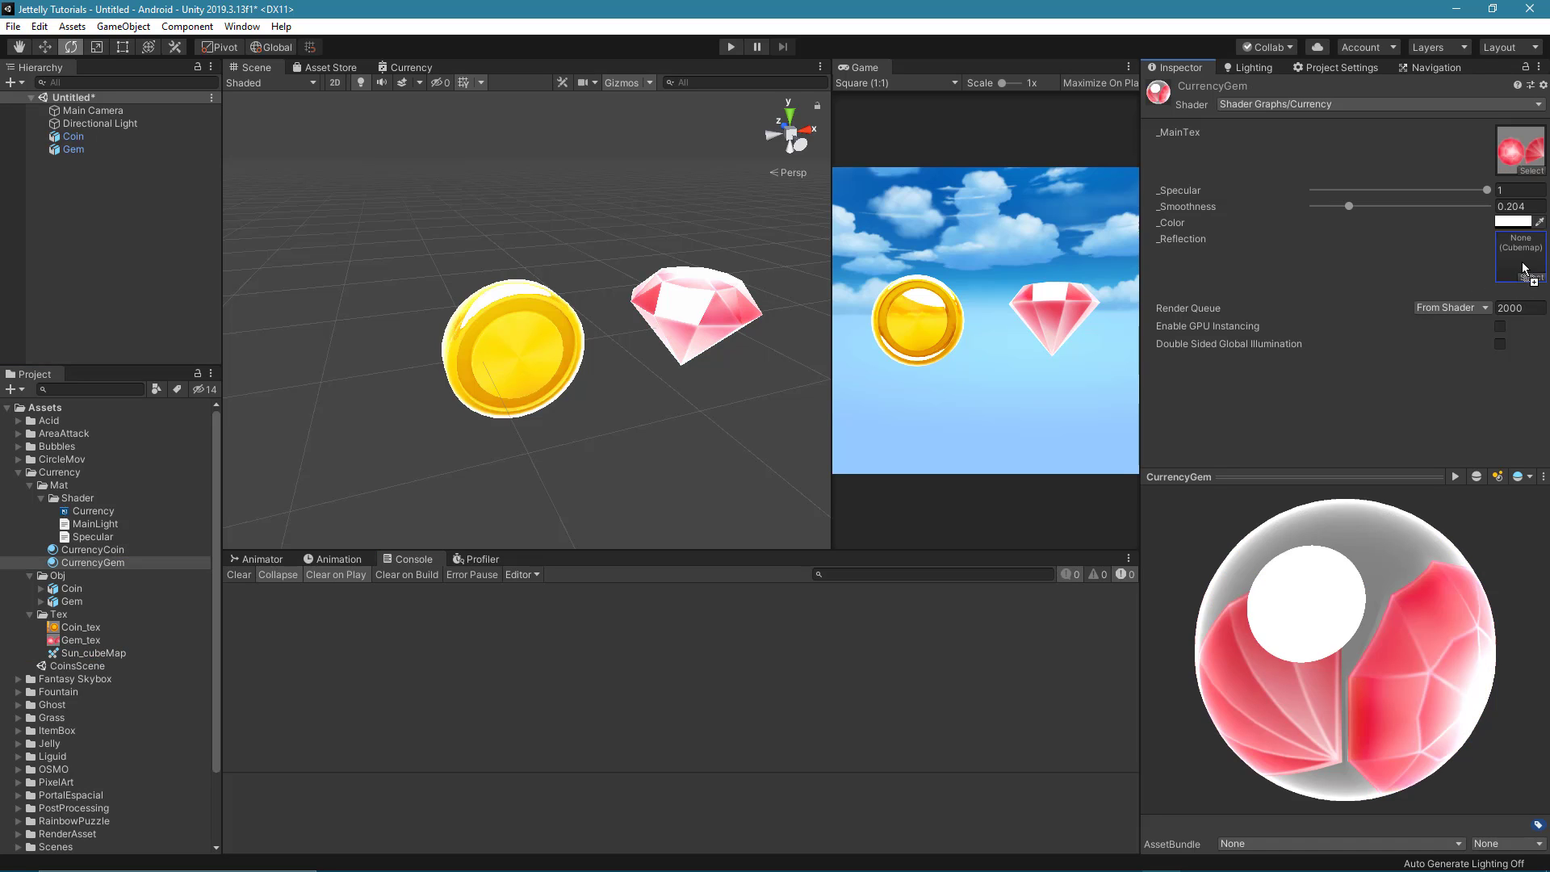
# Orbit and zoom around the coin and gem to inspect their new reflections.
pyautogui.keyDown('alt'); pyautogui.moveTo(578, 392); pyautogui.dragTo(466, 255); pyautogui.keyUp('alt')
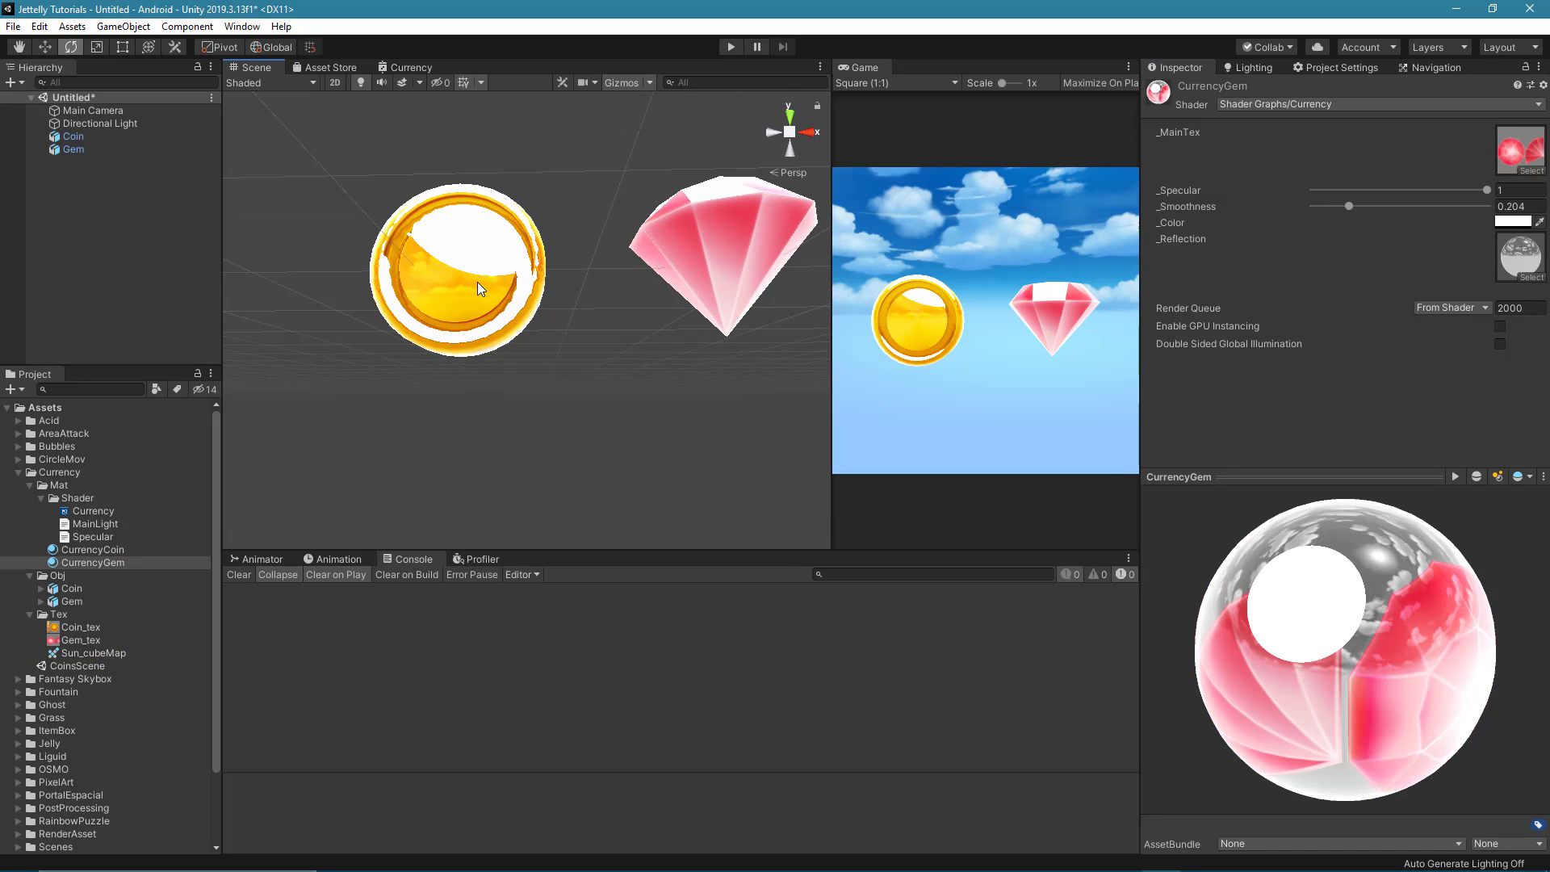
pyautogui.scroll(5, 481, 289)
pyautogui.moveTo(477, 312)
pyautogui.keyDown('alt'); pyautogui.mouseDown()
pyautogui.moveTo(526, 343)
pyautogui.moveTo(567, 467)
pyautogui.mouseUp(); pyautogui.keyUp('alt')
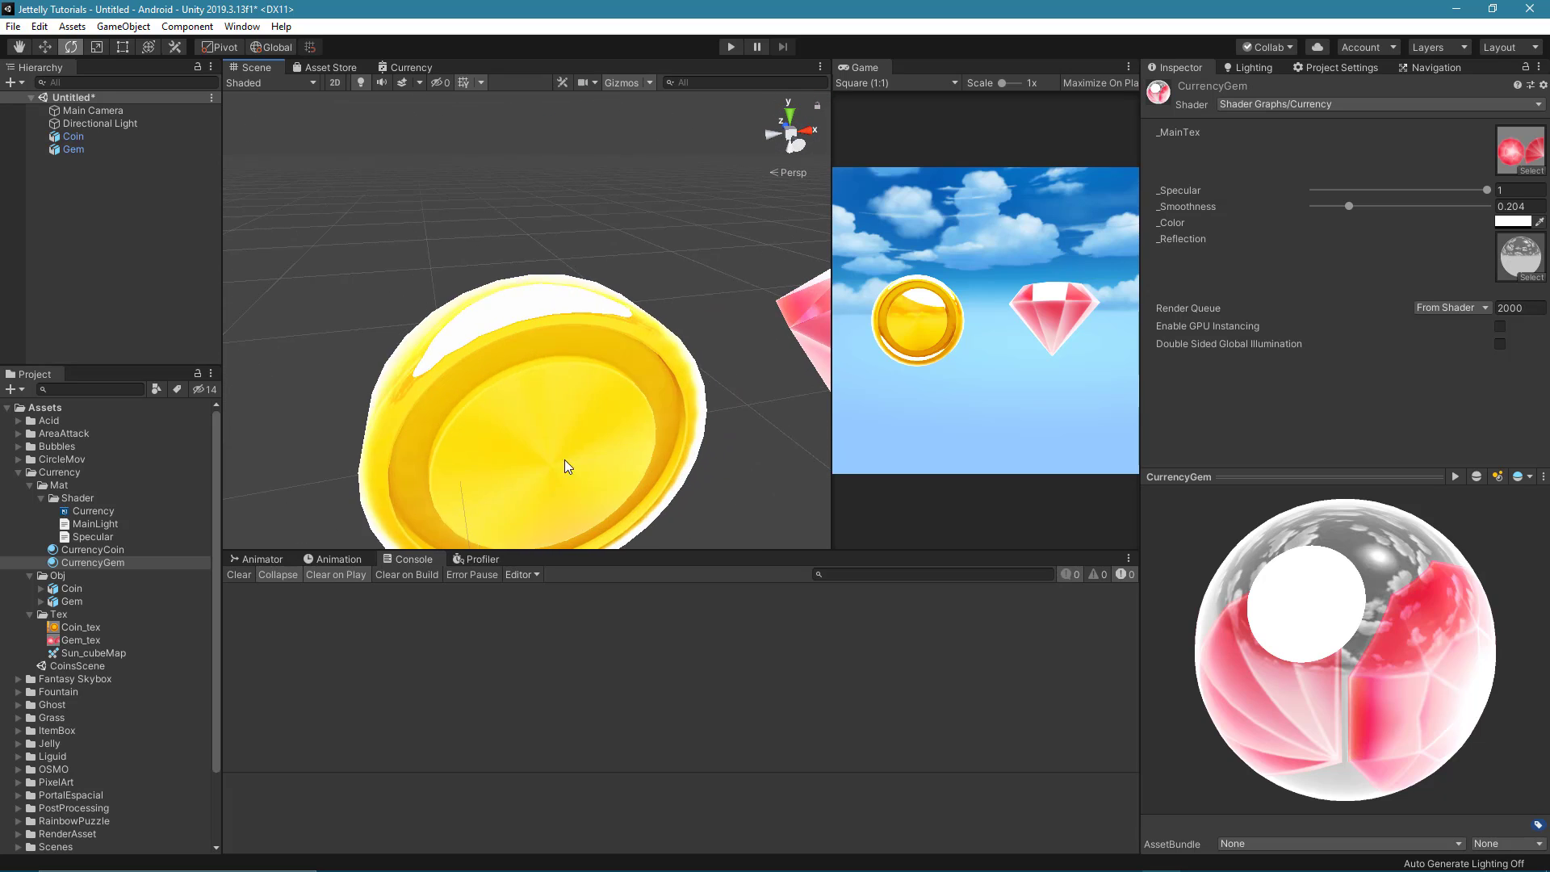
pyautogui.scroll(-5, 567, 467)
pyautogui.moveTo(582, 387)
pyautogui.keyDown('alt'); pyautogui.mouseDown()
pyautogui.moveTo(629, 76)
pyautogui.moveTo(692, 380)
pyautogui.mouseUp(); pyautogui.keyUp('alt')
pyautogui.scroll(5, 599, 350)
pyautogui.scroll(-3, 524, 357)
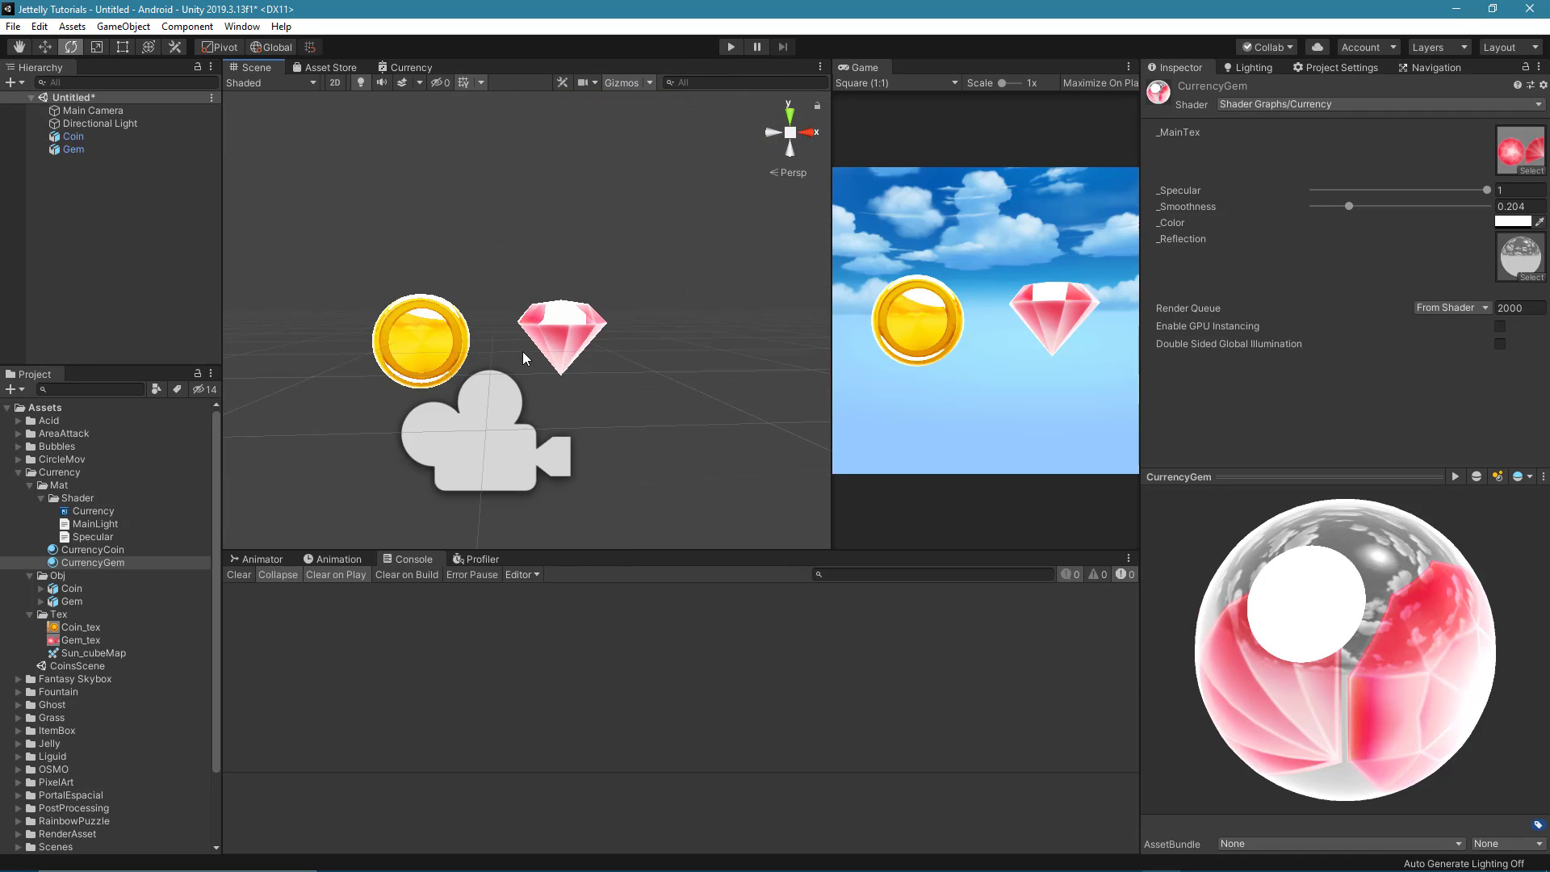
pyautogui.moveTo(524, 358)
pyautogui.keyDown('alt'); pyautogui.mouseDown()
pyautogui.moveTo(580, 366)
pyautogui.moveTo(674, 262)
pyautogui.moveTo(477, 417)
pyautogui.moveTo(552, 457)
pyautogui.mouseUp(); pyautogui.keyUp('alt')
pyautogui.scroll(2, 580, 366)
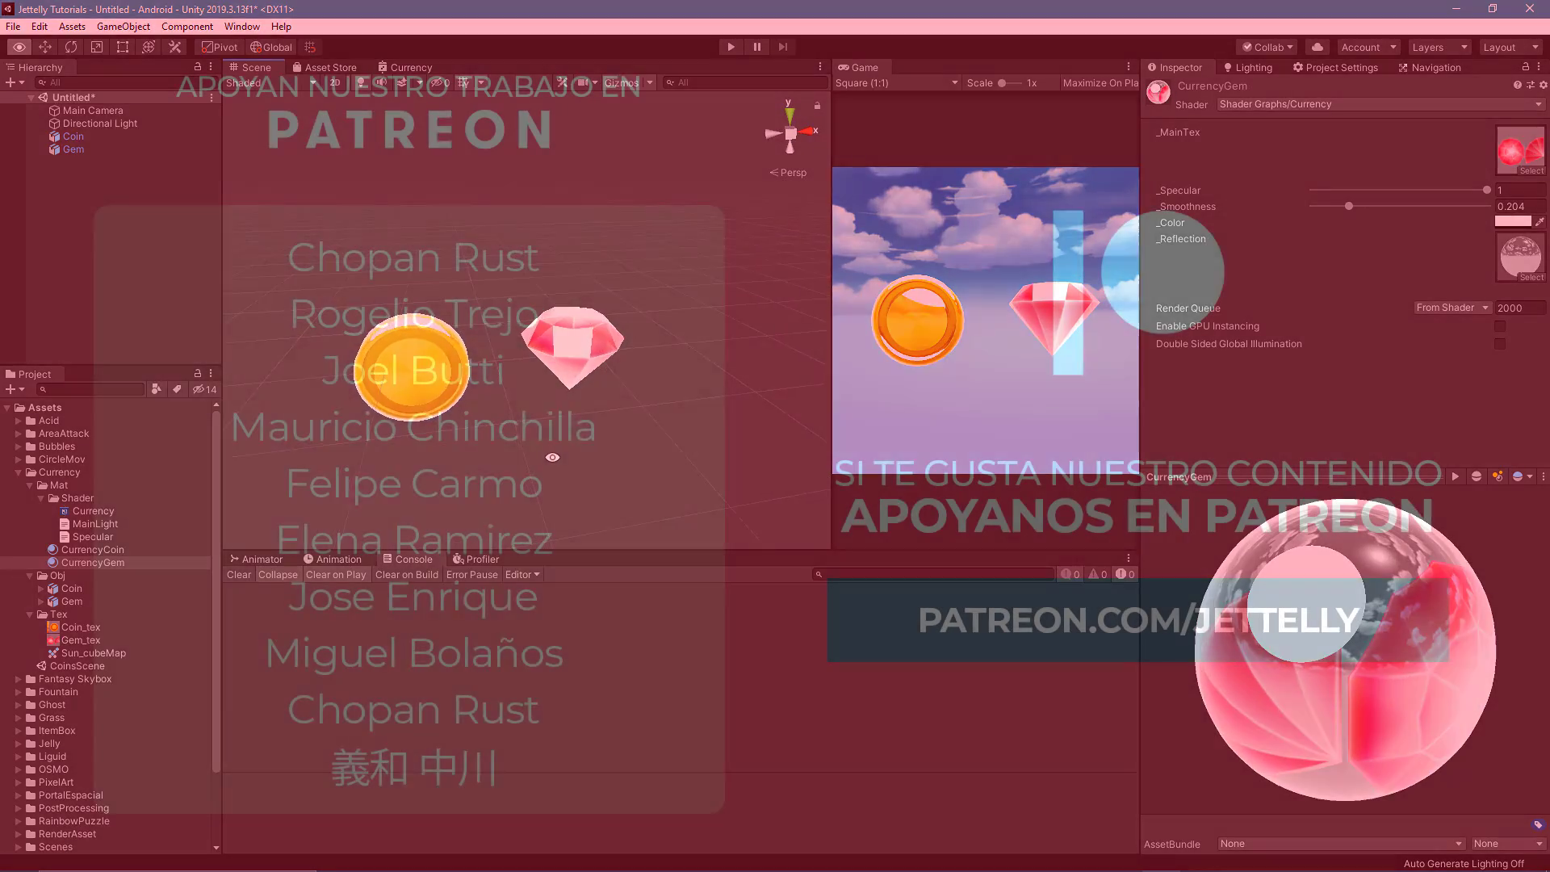